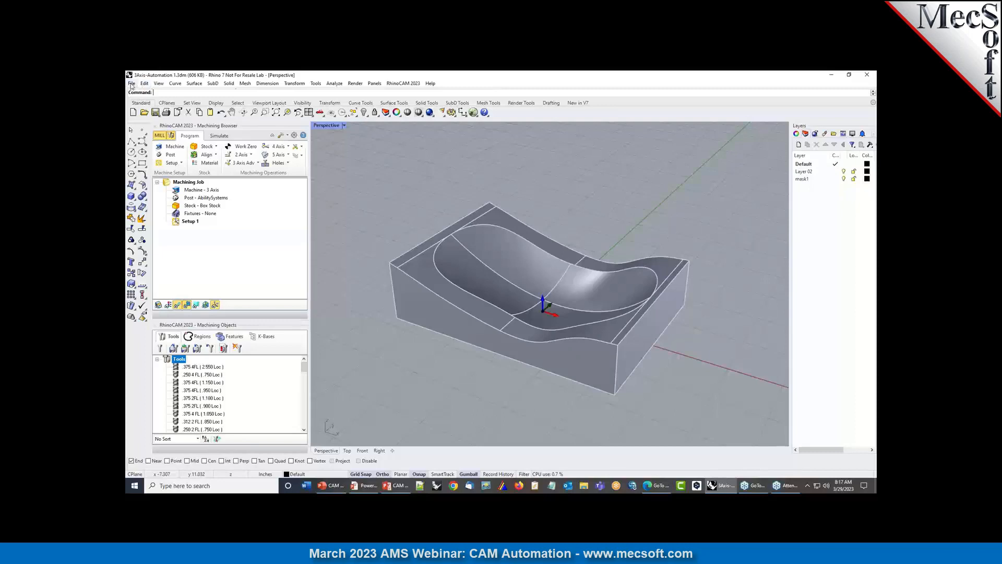
{"action": "left_click", "coordinate": [131, 83]}
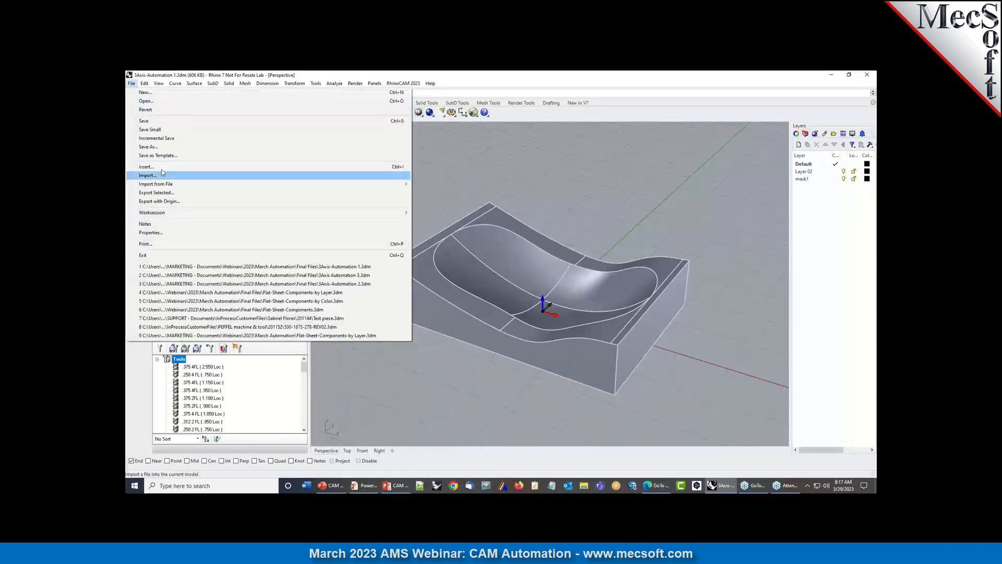
{"action": "left_click", "coordinate": [453, 79]}
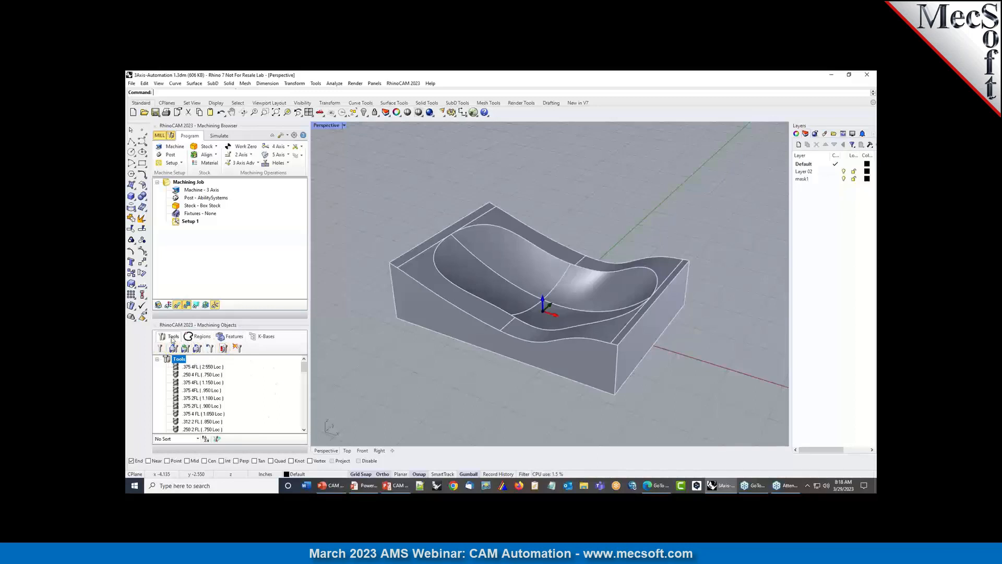
Examine the .250 4 FL (.750 Loc) tool's definition, including its properties and its feeds and speeds.
{"action": "left_click", "coordinate": [265, 338]}
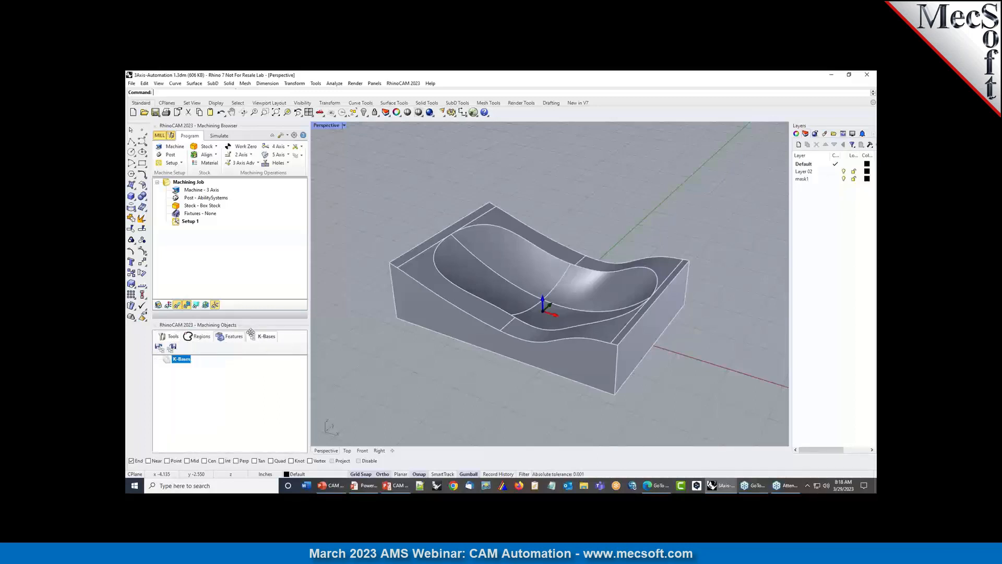
{"action": "left_click", "coordinate": [169, 337]}
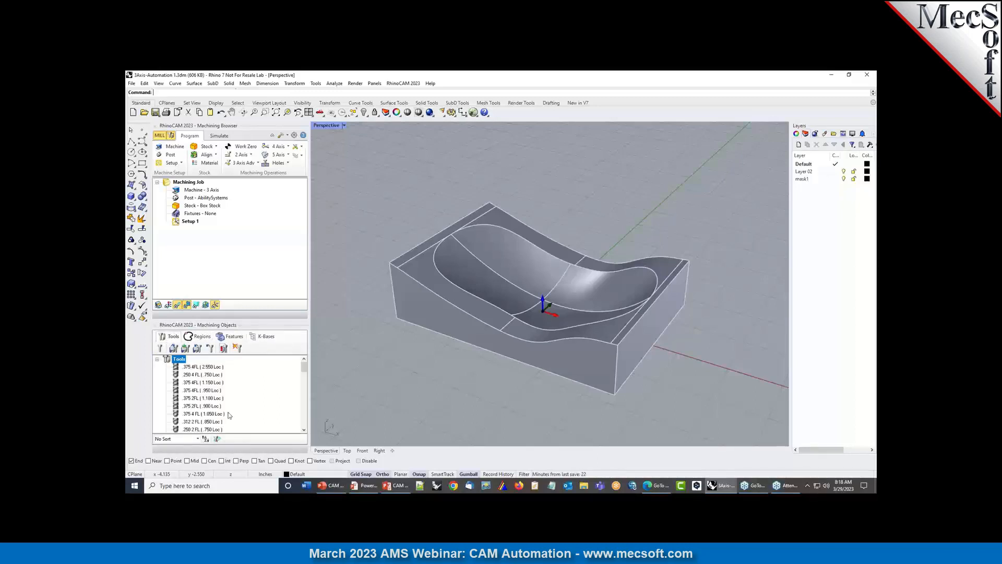
{"action": "left_click", "coordinate": [161, 349]}
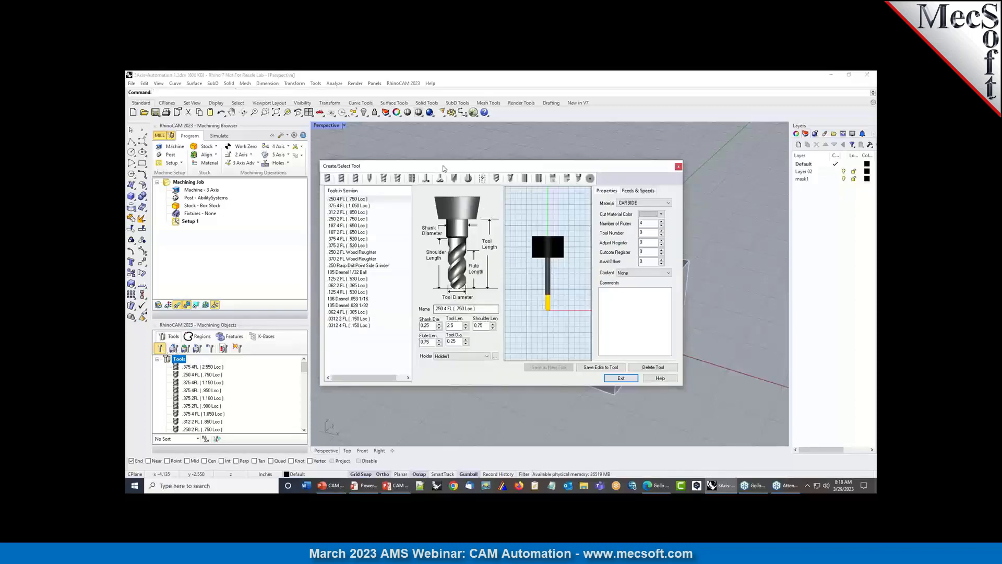
{"action": "mouse_move", "coordinate": [445, 169]}
{"action": "left_mouse_down"}
{"action": "mouse_move", "coordinate": [453, 193]}
{"action": "mouse_move", "coordinate": [443, 187]}
{"action": "left_mouse_up"}
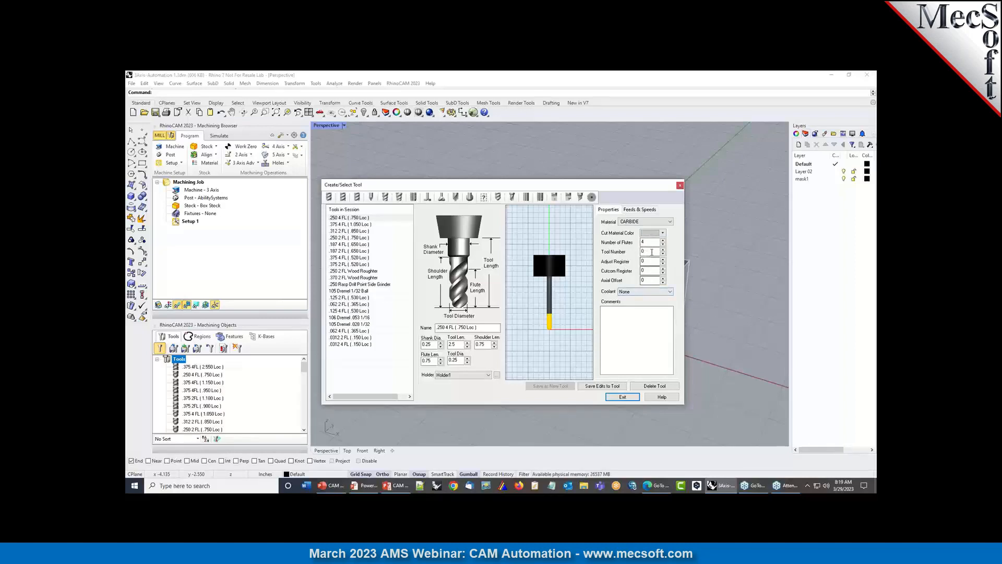
{"action": "left_click", "coordinate": [640, 210]}
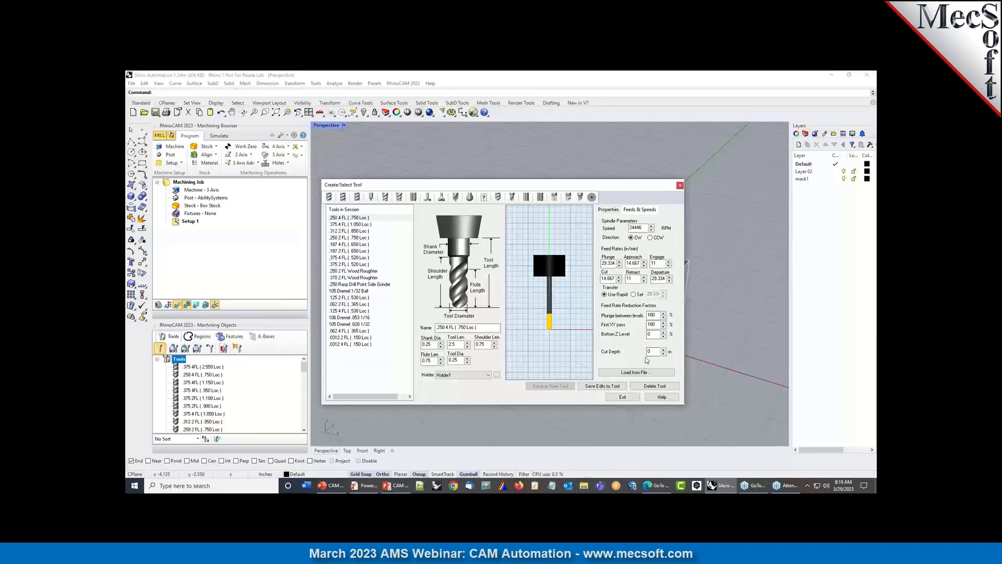
{"action": "mouse_move", "coordinate": [659, 353]}
{"action": "left_click", "coordinate": [609, 209]}
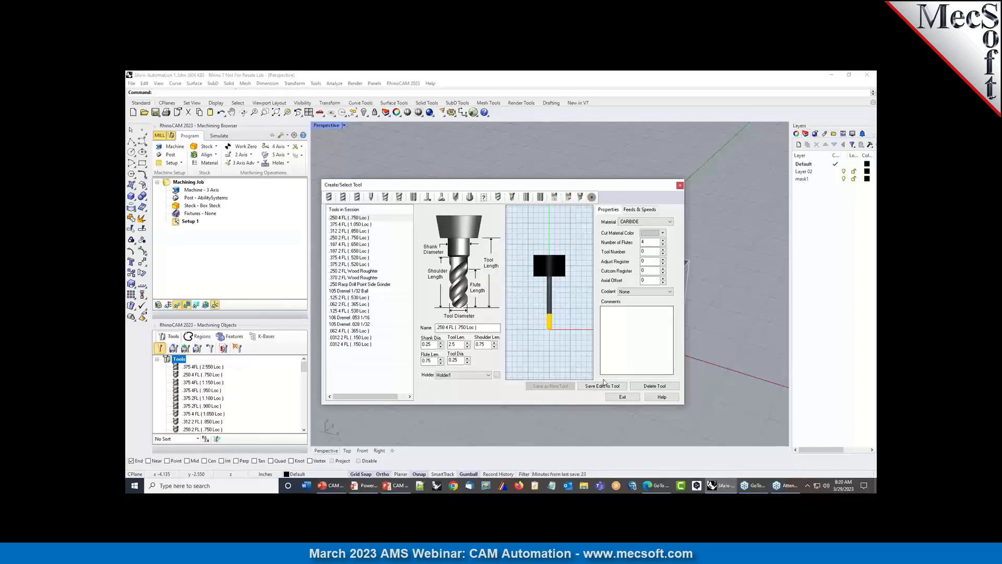
{"action": "left_click_drag", "start_coordinate": [656, 187], "coordinate": [690, 185]}
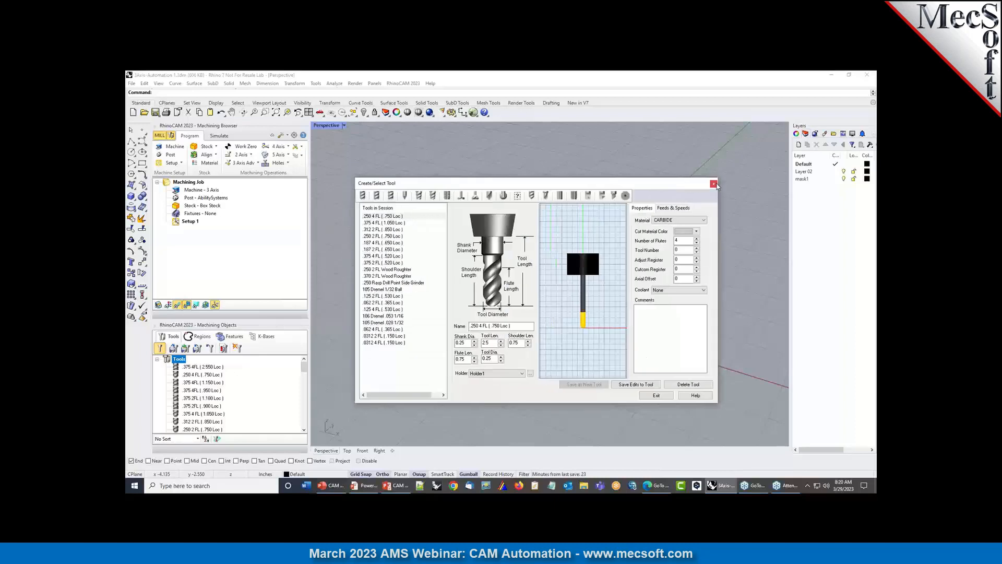
{"action": "left_click", "coordinate": [713, 184]}
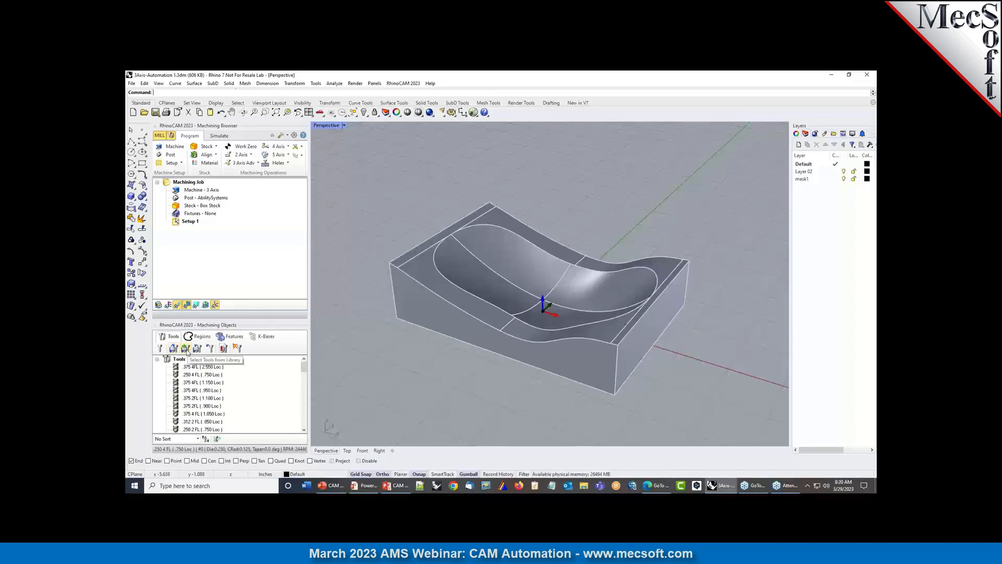
Look through the tools stored in the Flat-Sheet-Components-by-Color.vkb library.
{"action": "left_click", "coordinate": [185, 349]}
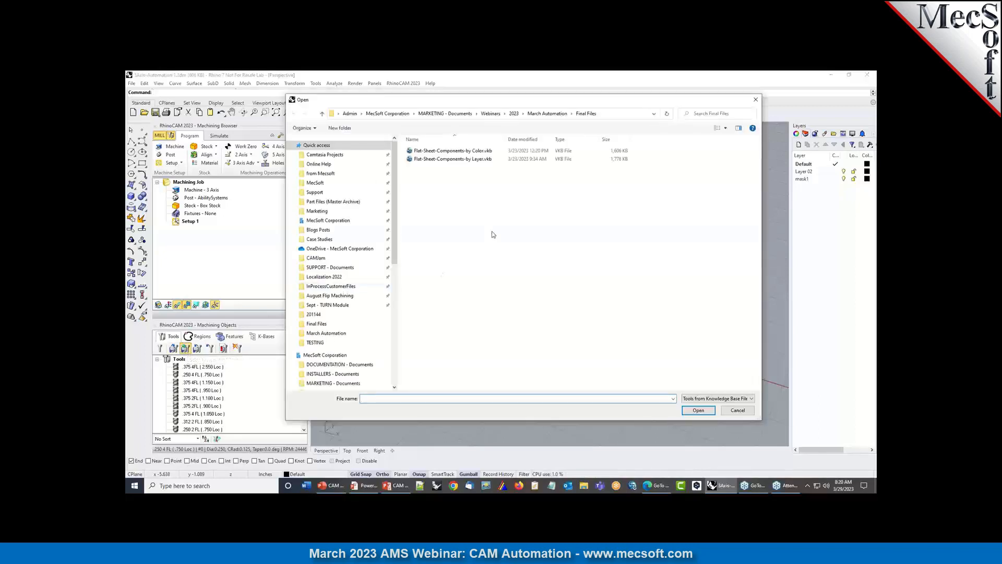
{"action": "double_click", "coordinate": [435, 149]}
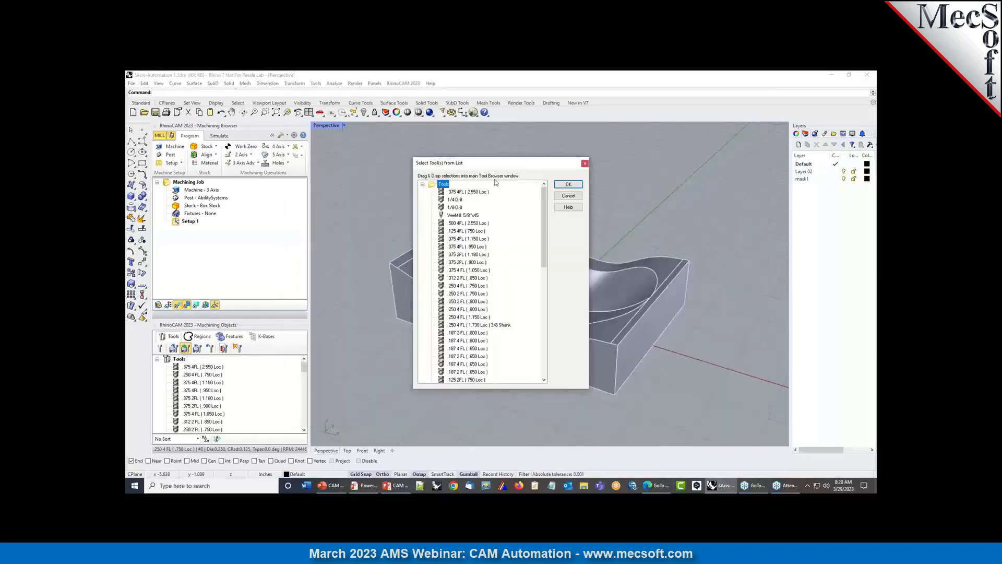
{"action": "left_click_drag", "start_coordinate": [438, 163], "coordinate": [311, 219]}
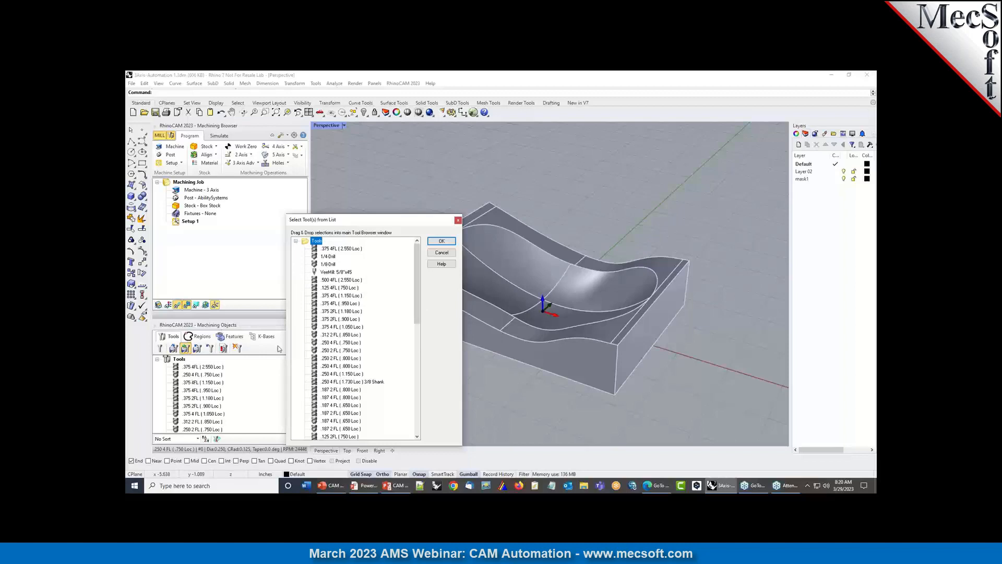
{"action": "left_click", "coordinate": [458, 221]}
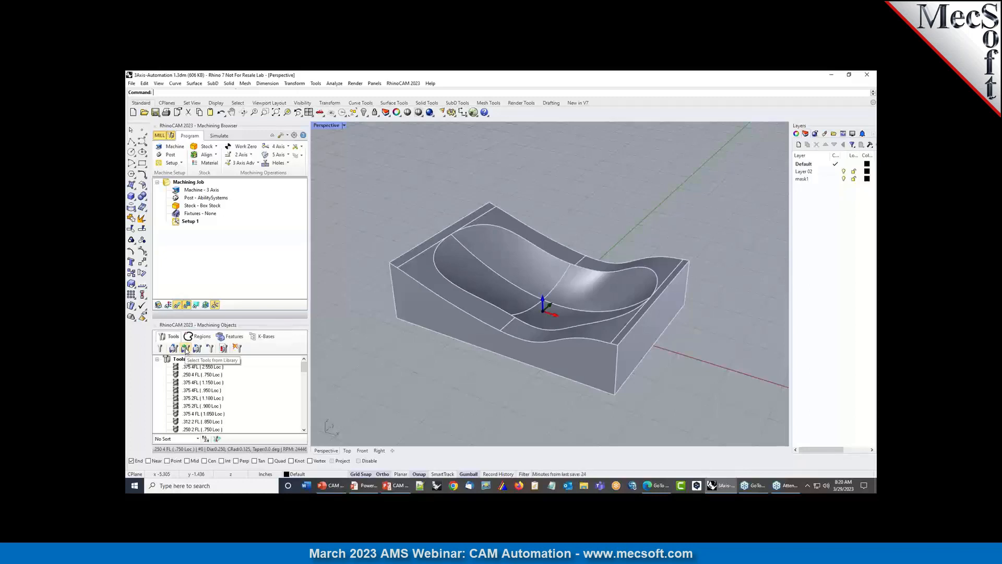
Try adding the .375 4FL (.950 Loc) tool from Flat-Sheet-Components-by-Color.vkb to the session, declining to replace the existing tool.
{"action": "left_click", "coordinate": [185, 349]}
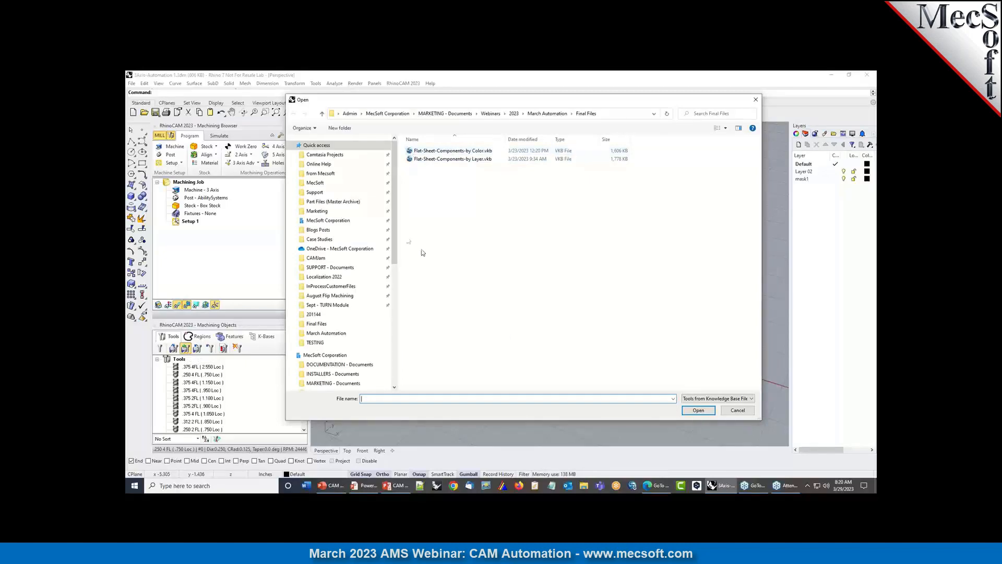
{"action": "double_click", "coordinate": [411, 152]}
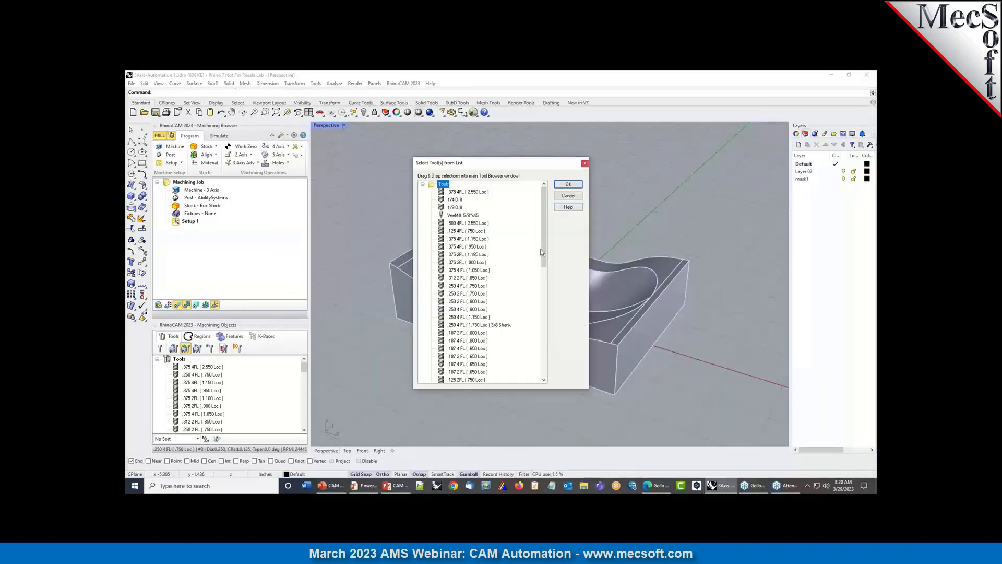
{"action": "mouse_move", "coordinate": [546, 243]}
{"action": "left_mouse_down"}
{"action": "mouse_move", "coordinate": [541, 372]}
{"action": "mouse_move", "coordinate": [544, 261]}
{"action": "left_mouse_up"}
{"action": "left_click", "coordinate": [444, 248]}
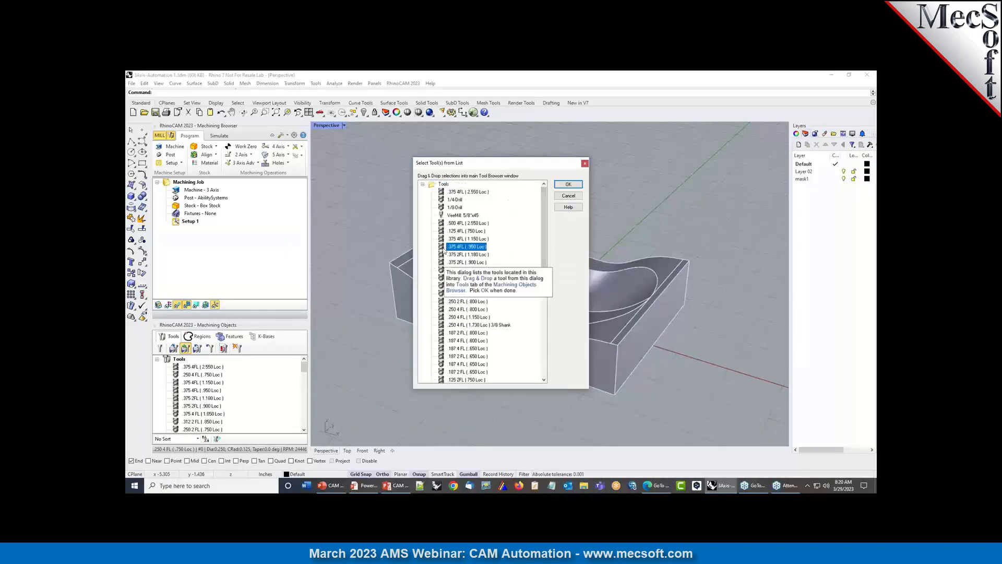
{"action": "left_click_drag", "start_coordinate": [445, 252], "coordinate": [186, 229]}
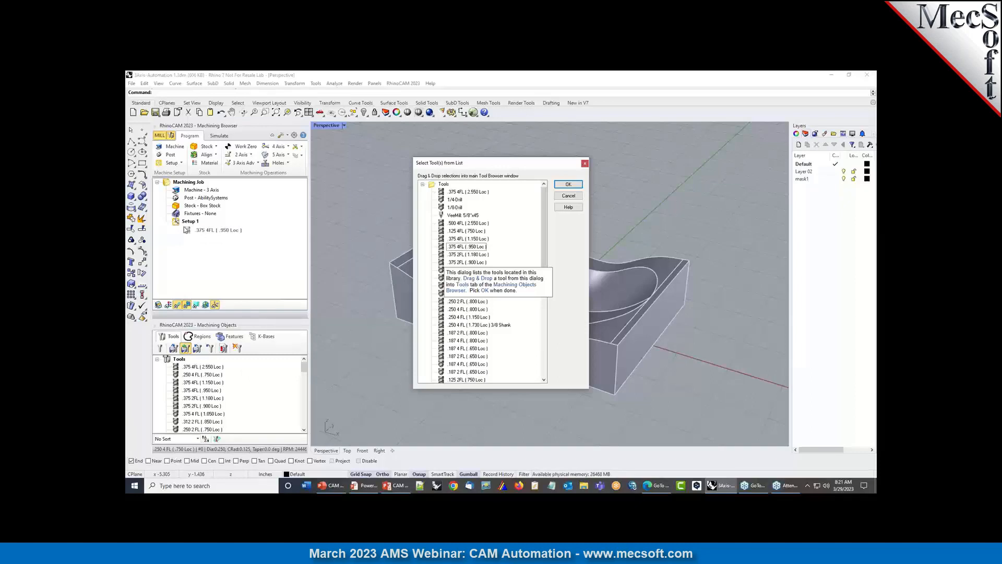
{"action": "left_click_drag", "start_coordinate": [186, 230], "coordinate": [232, 397]}
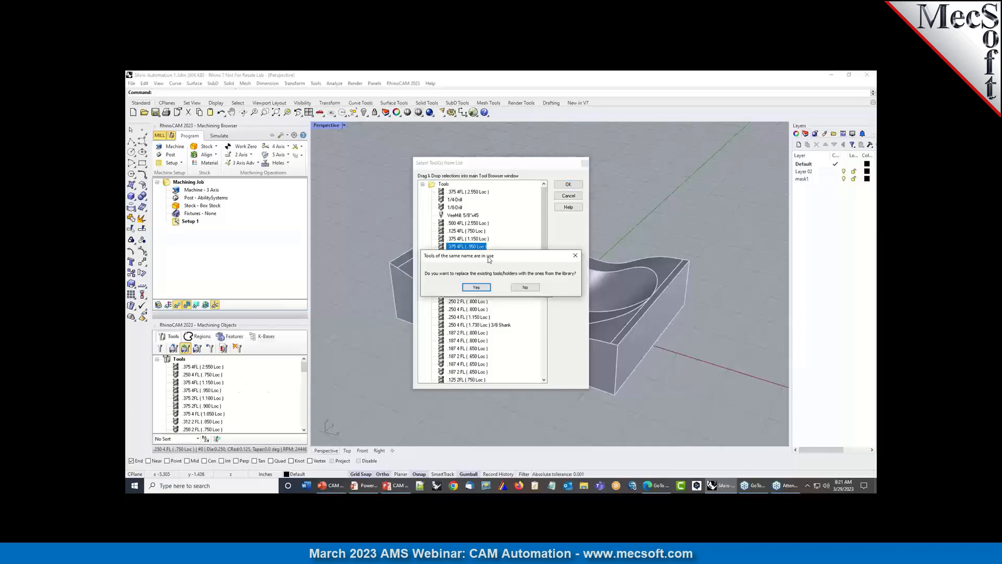
{"action": "left_click", "coordinate": [526, 289]}
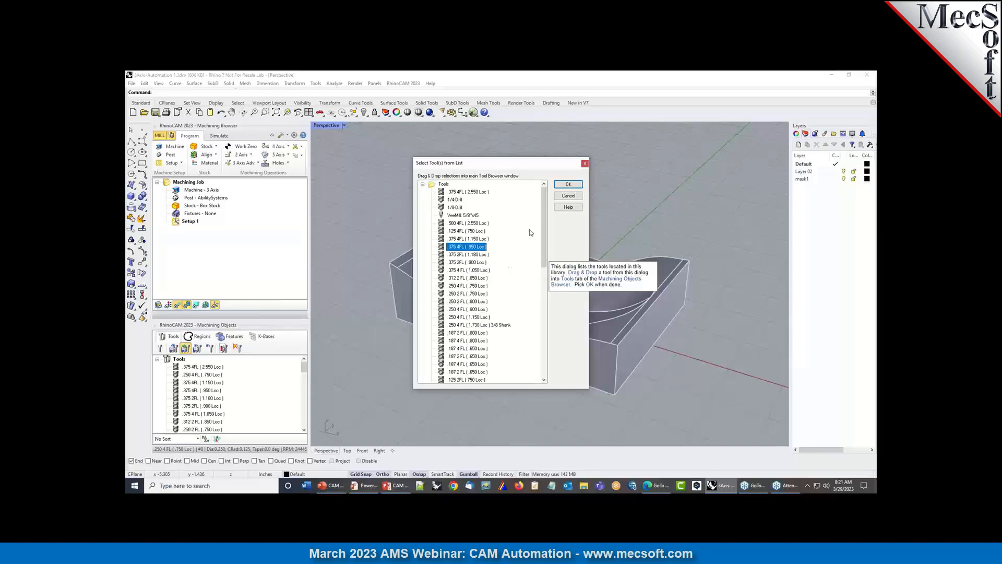
{"action": "left_click", "coordinate": [584, 164]}
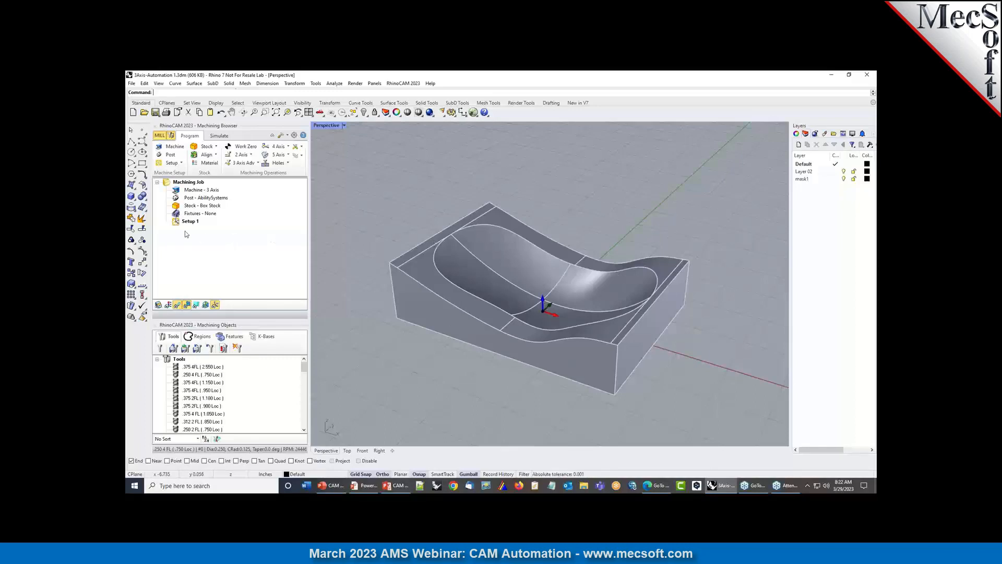
Define the box stock by copying the model's bounding box.
{"action": "double_click", "coordinate": [177, 206]}
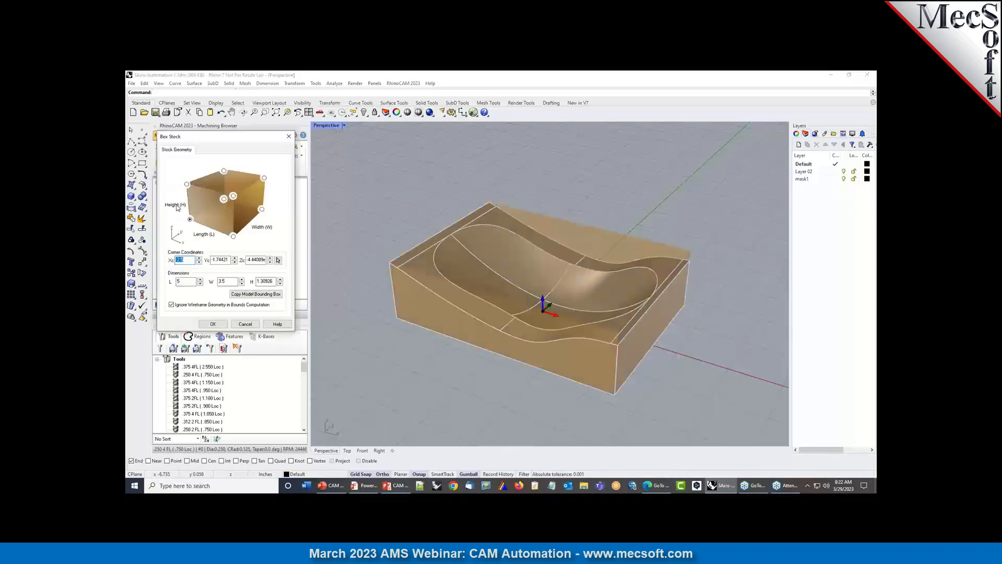
{"action": "left_click", "coordinate": [252, 294]}
{"action": "left_click", "coordinate": [214, 324]}
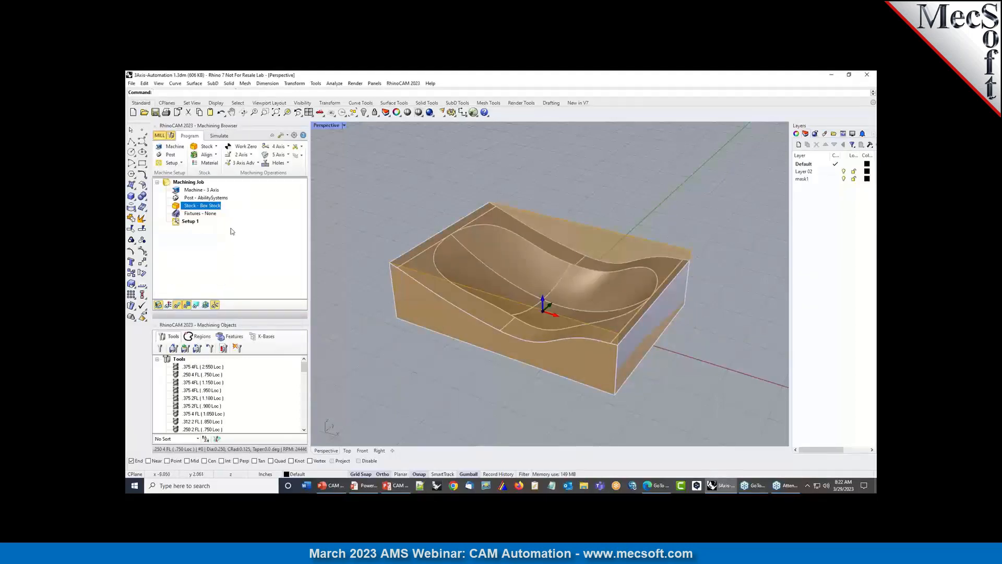
Add a 3-axis Horizontal Roughing operation to Setup 1, review its cut parameters and generate the toolpath.
{"action": "left_click", "coordinate": [180, 222]}
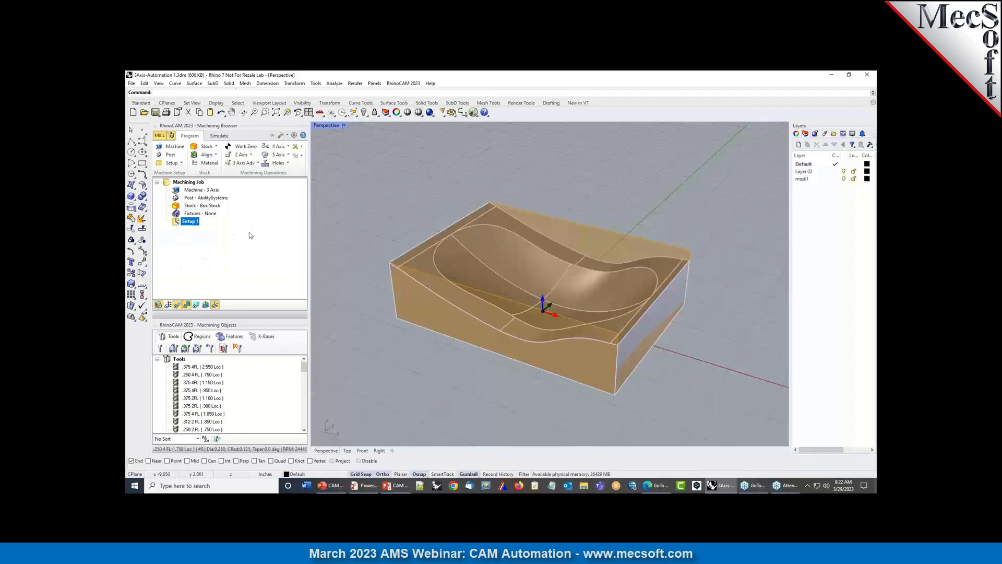
{"action": "left_click", "coordinate": [243, 164]}
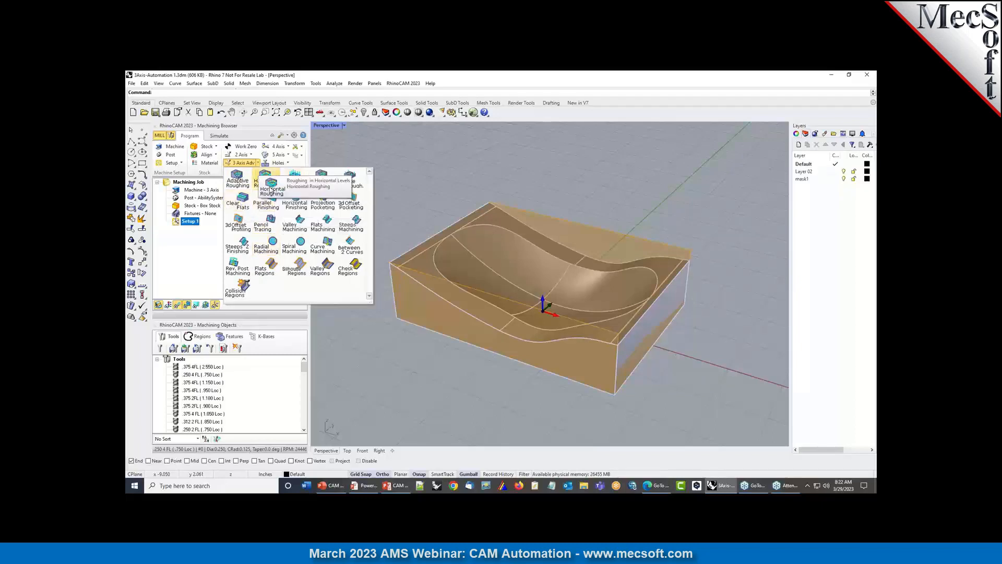
{"action": "left_click", "coordinate": [265, 185]}
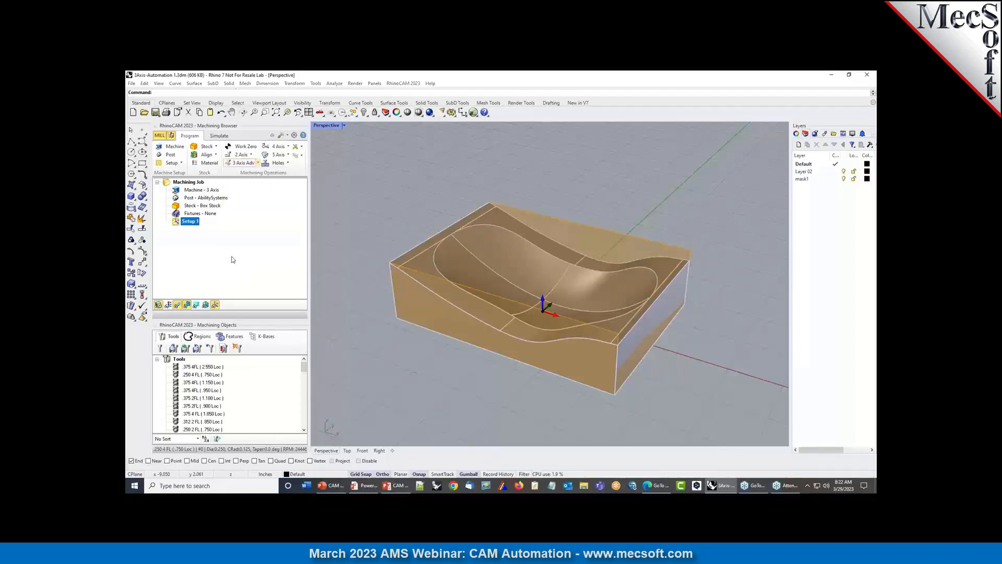
{"action": "left_click_drag", "start_coordinate": [238, 140], "coordinate": [274, 172]}
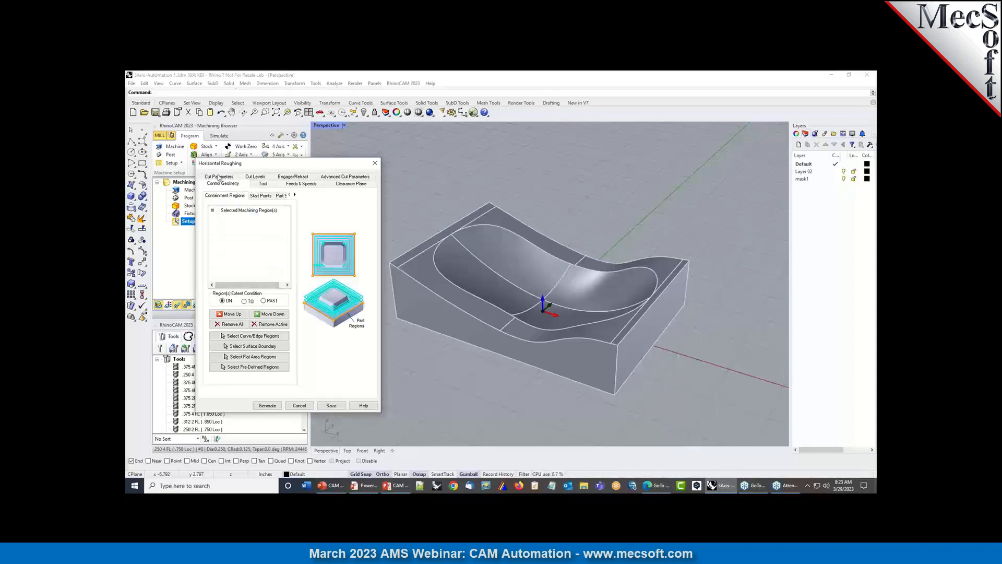
{"action": "left_click", "coordinate": [219, 176]}
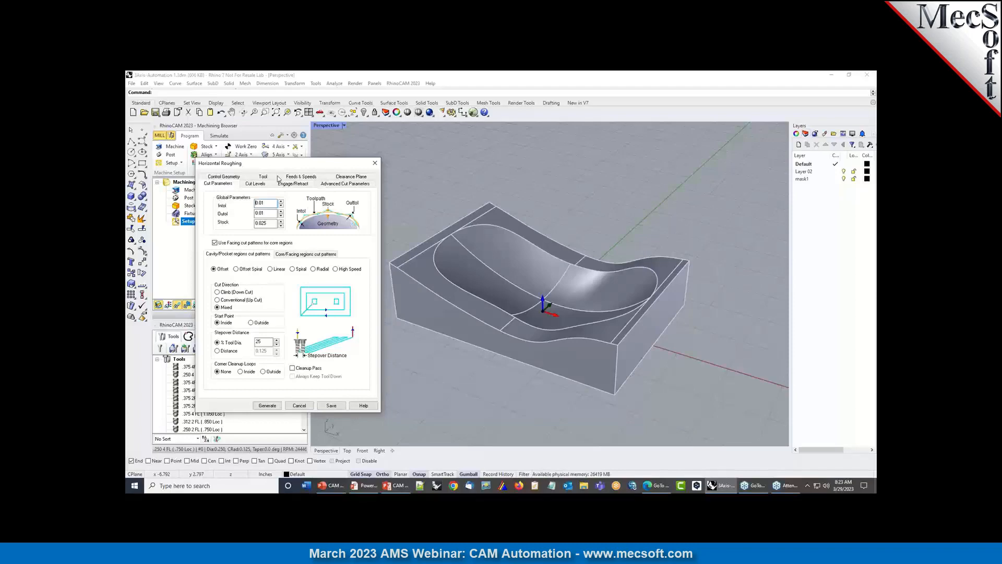
{"action": "left_click", "coordinate": [273, 404]}
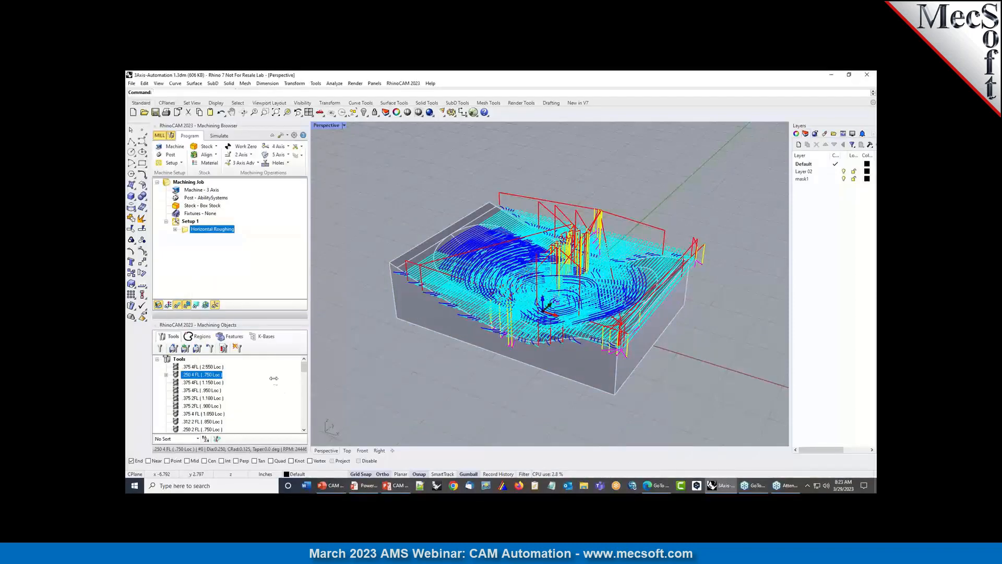
{"action": "right_click_drag", "start_coordinate": [481, 347], "coordinate": [451, 294]}
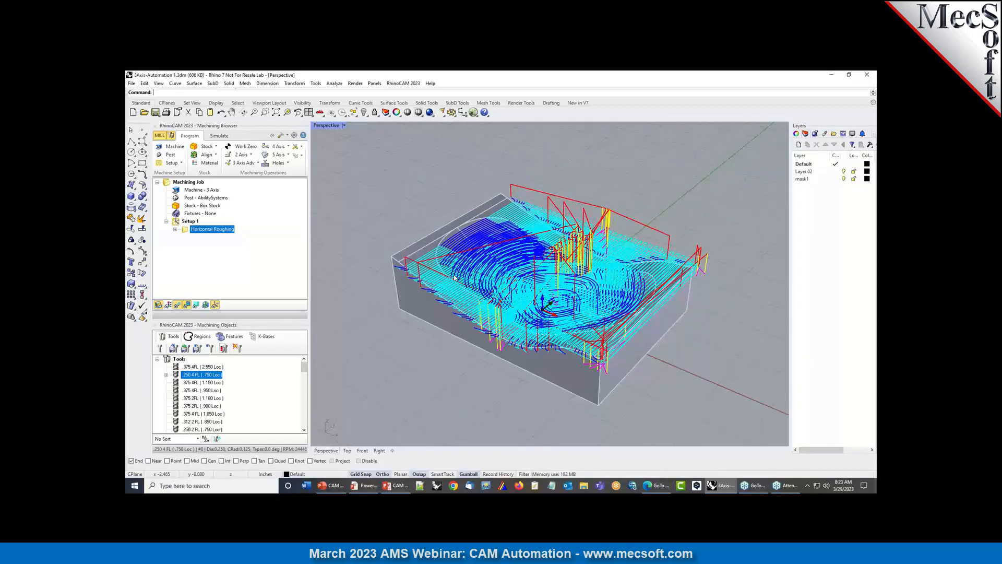
Edit the Horizontal Roughing operation to use a cavity/pocket stepover of 35% of tool diameter, and check the core/facing cut patterns.
{"action": "double_click", "coordinate": [190, 230]}
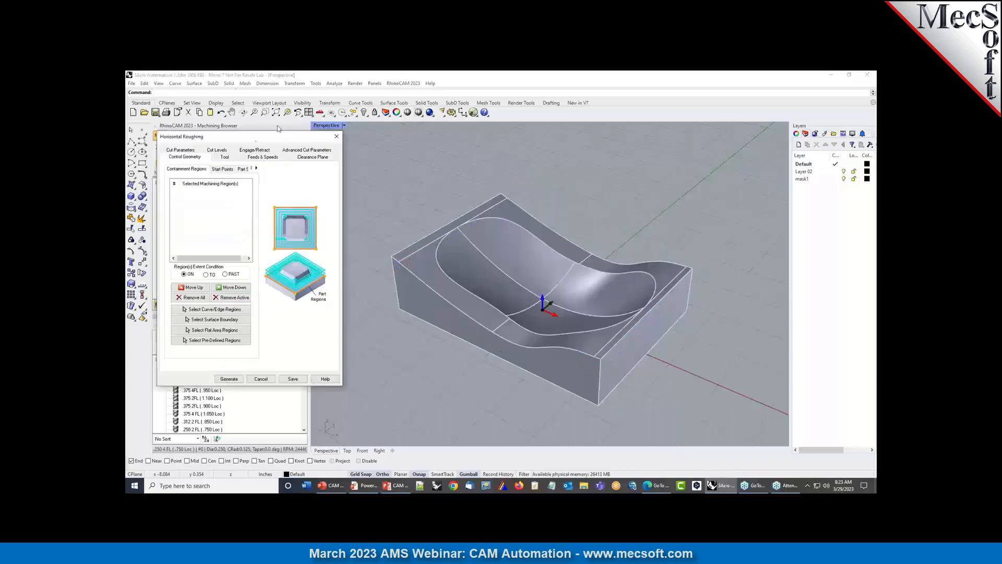
{"action": "left_click_drag", "start_coordinate": [255, 139], "coordinate": [346, 134]}
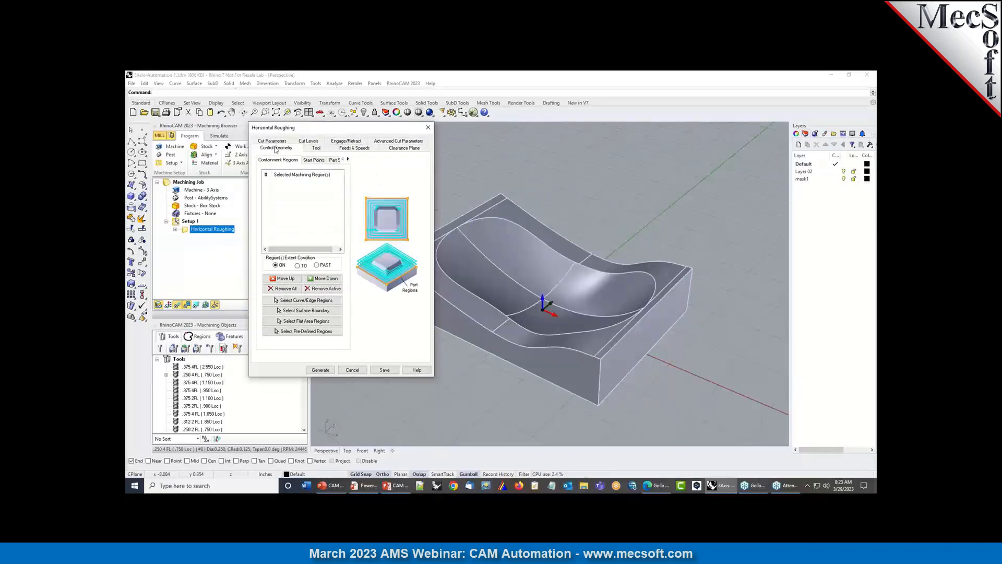
{"action": "left_click", "coordinate": [273, 142]}
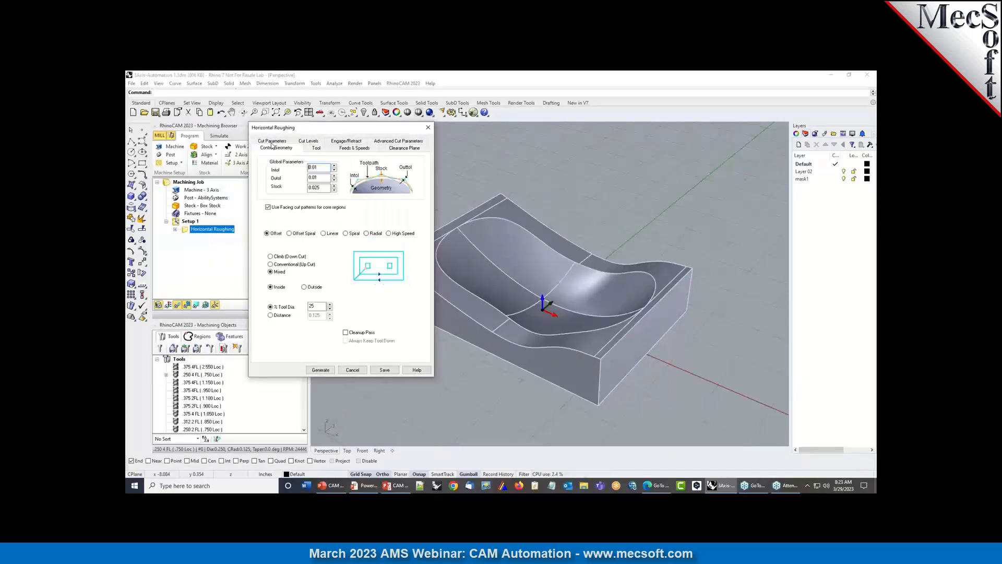
{"action": "double_click", "coordinate": [317, 307]}
{"action": "type", "text": "35"}
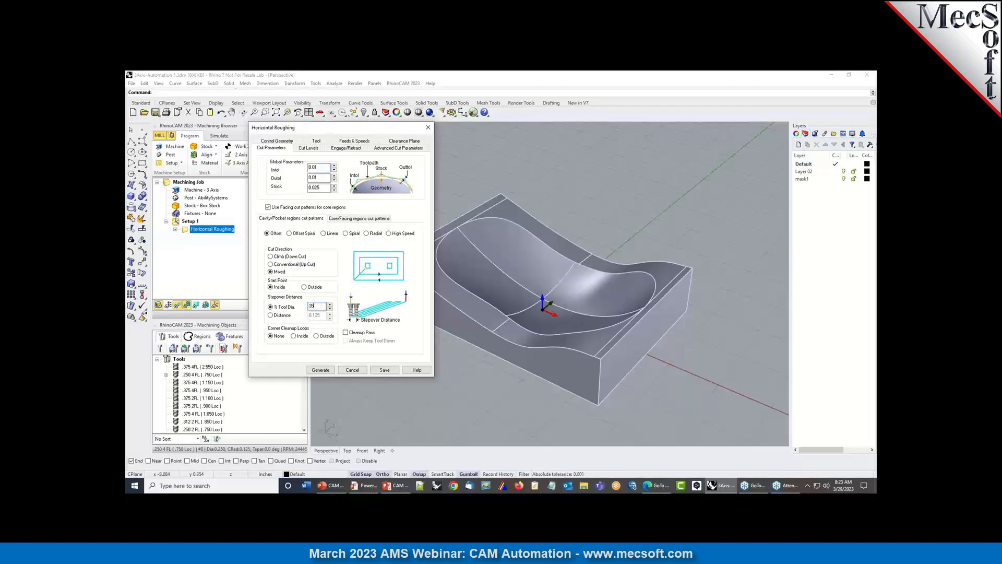
{"action": "left_click", "coordinate": [360, 218]}
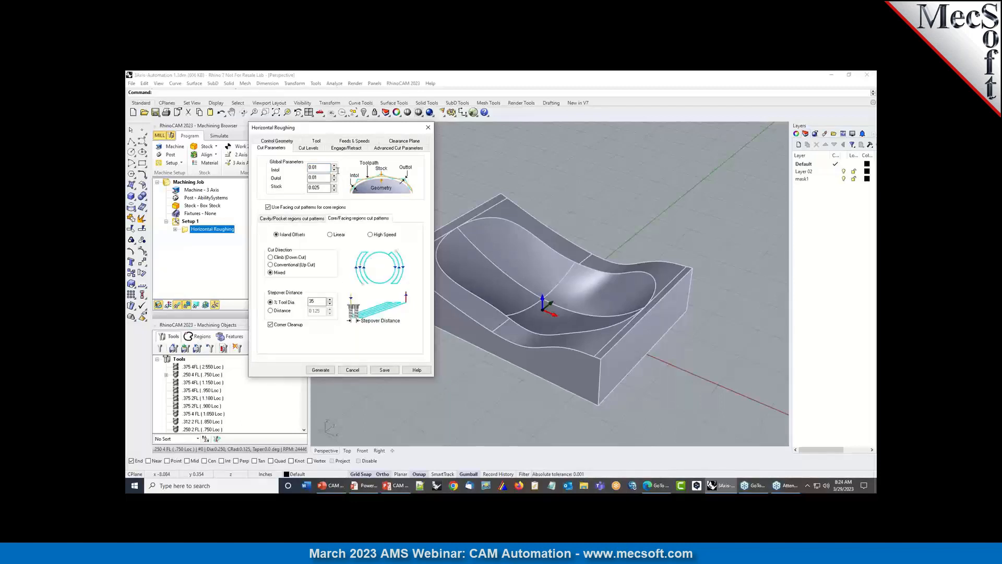
Set the Horizontal Roughing stepdown to 45% of tool diameter and regenerate the toolpath.
{"action": "left_click", "coordinate": [312, 150]}
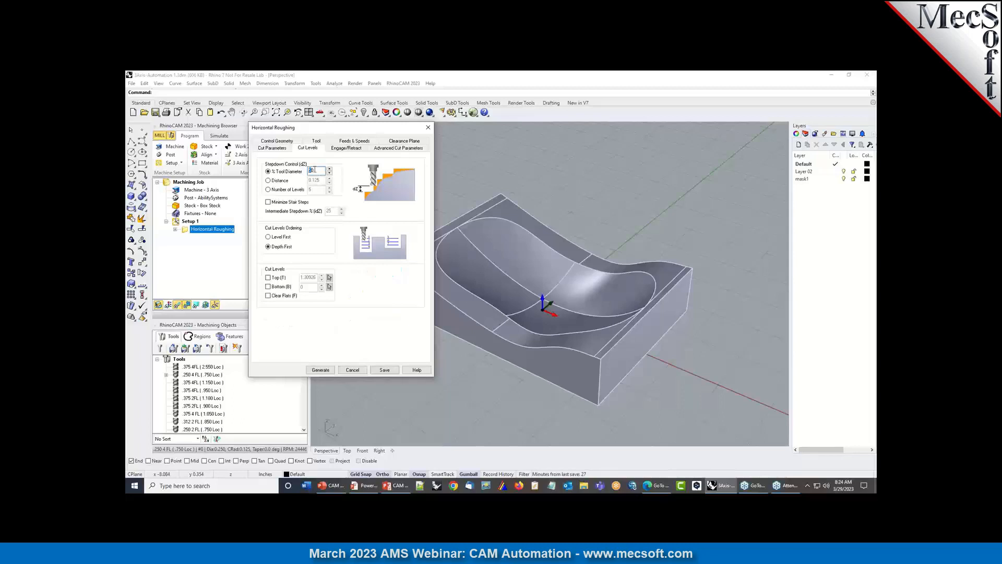
{"action": "double_click", "coordinate": [312, 171]}
{"action": "type", "text": "45"}
{"action": "left_click", "coordinate": [320, 370]}
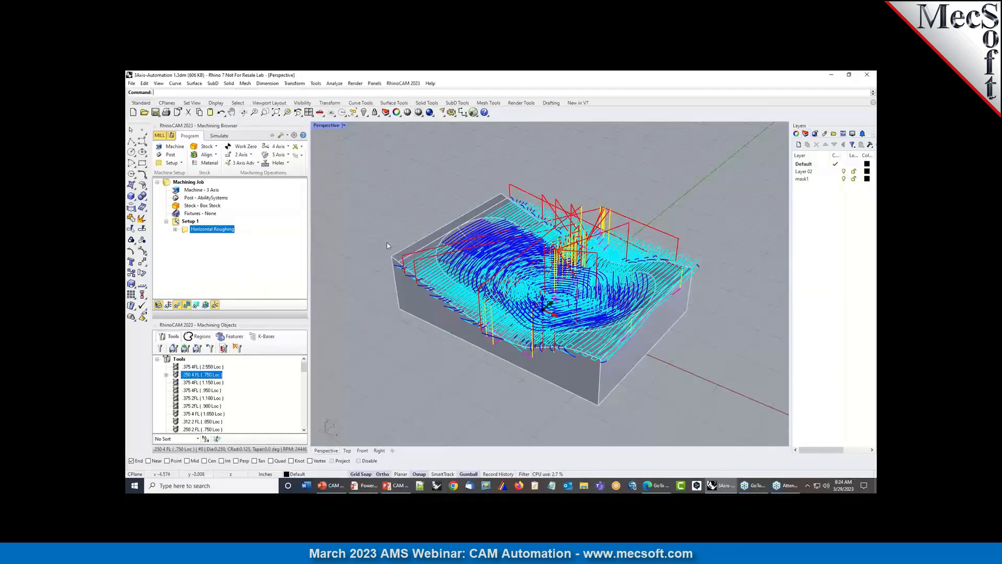
Check the folder path offered for saving the Horizontal Roughing operation as defaults, without saving a file.
{"action": "right_click", "coordinate": [197, 231]}
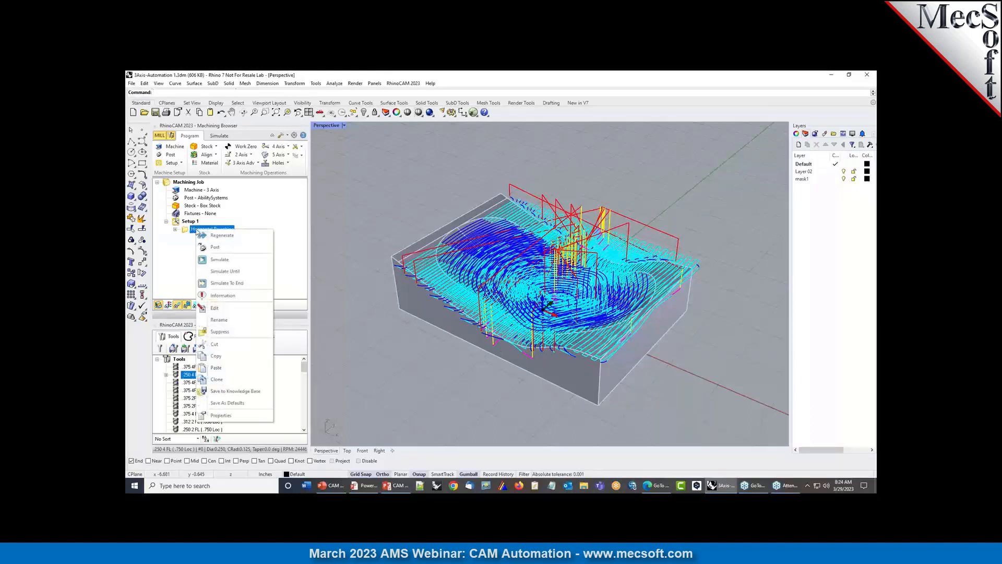
{"action": "left_click", "coordinate": [255, 402]}
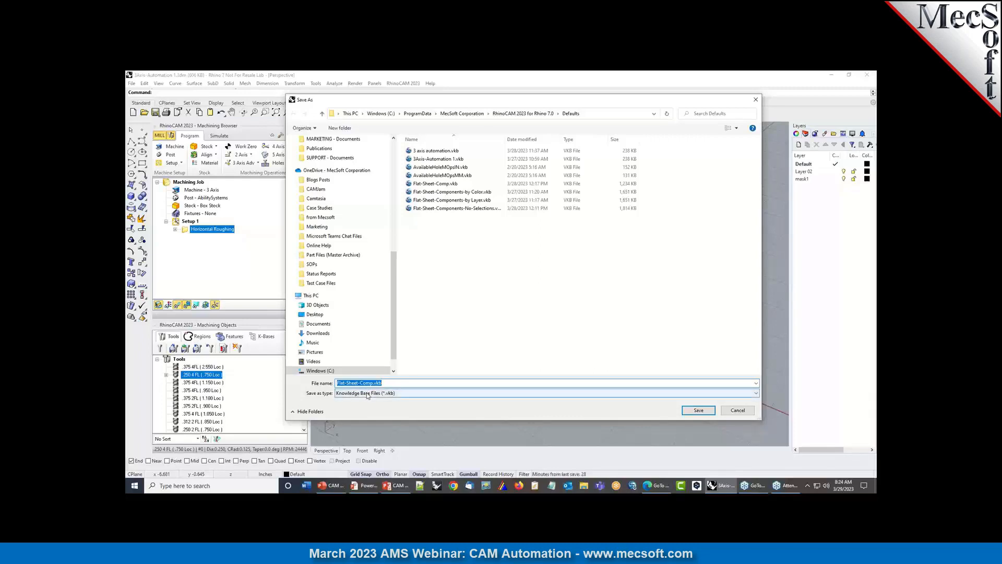
{"action": "left_click", "coordinate": [598, 114]}
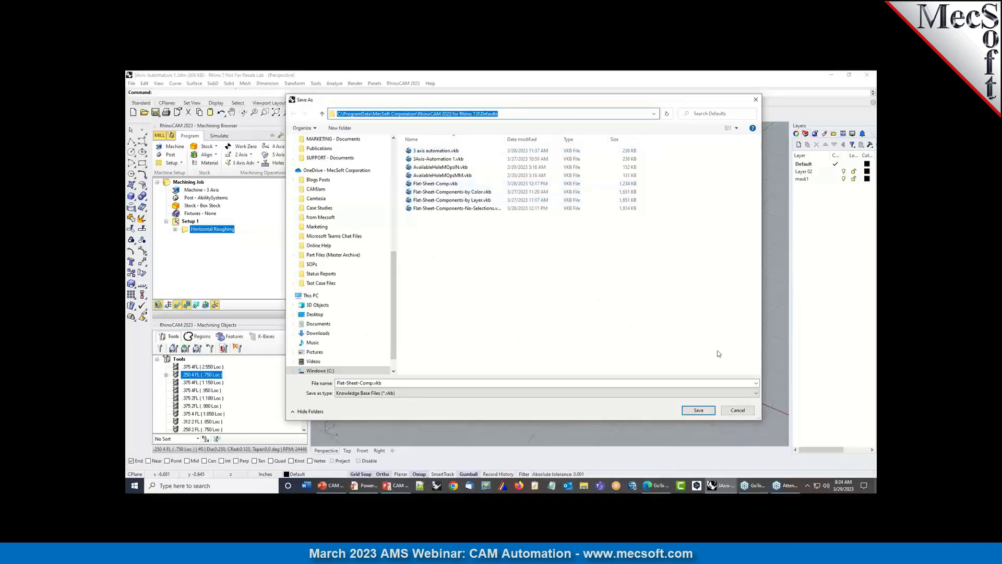
{"action": "left_click", "coordinate": [738, 410]}
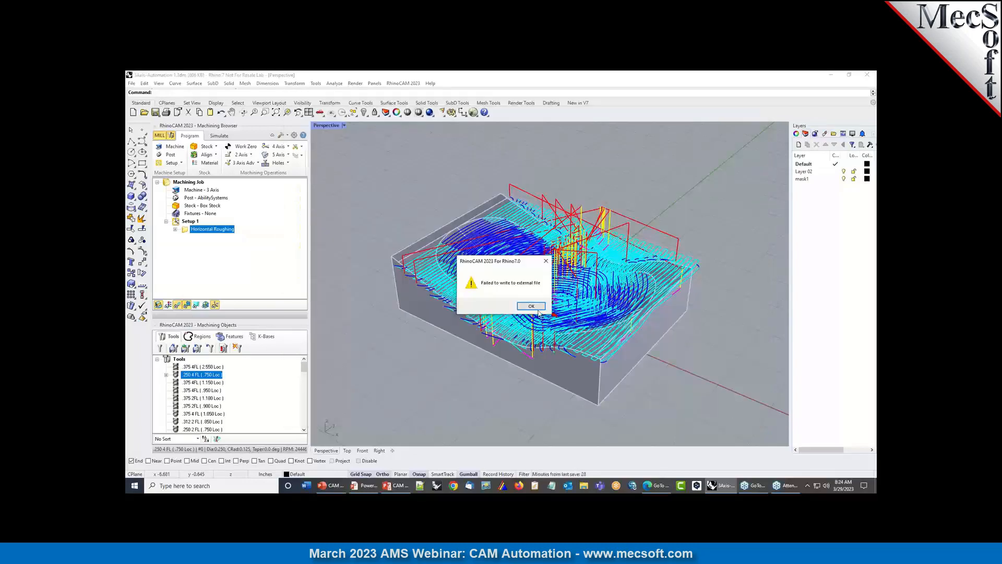
{"action": "left_click", "coordinate": [538, 308]}
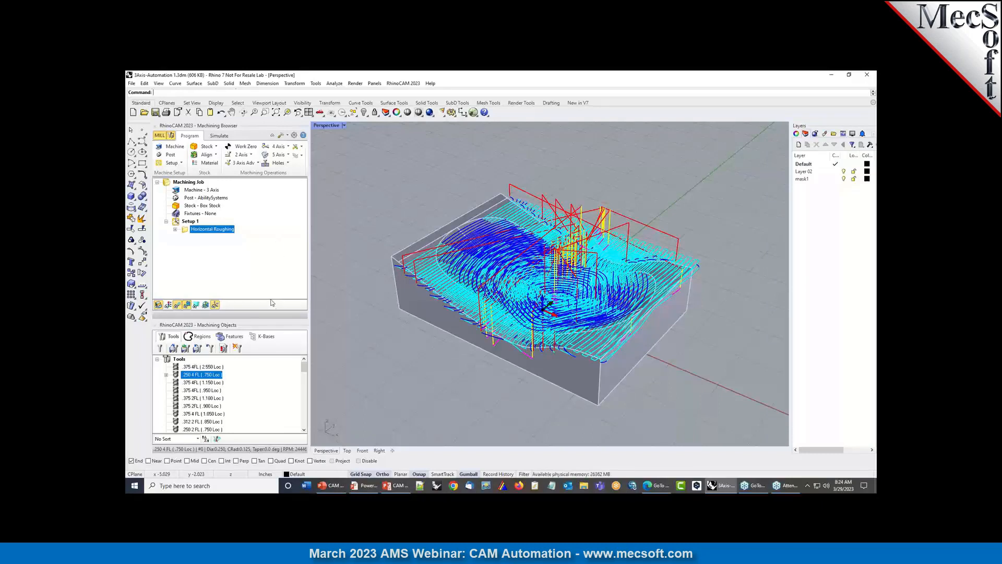
Examine the default knowledge base choices and source folder in the Machining preferences, leaving without changes.
{"action": "left_click", "coordinate": [294, 135]}
{"action": "left_click_drag", "start_coordinate": [465, 152], "coordinate": [436, 142]}
{"action": "left_click", "coordinate": [379, 205]}
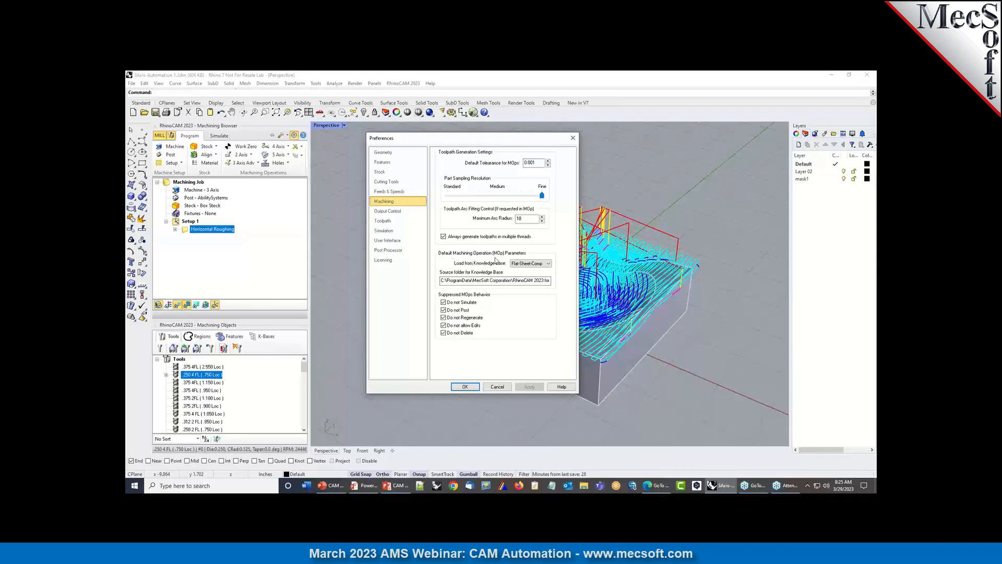
{"action": "left_click", "coordinate": [548, 264]}
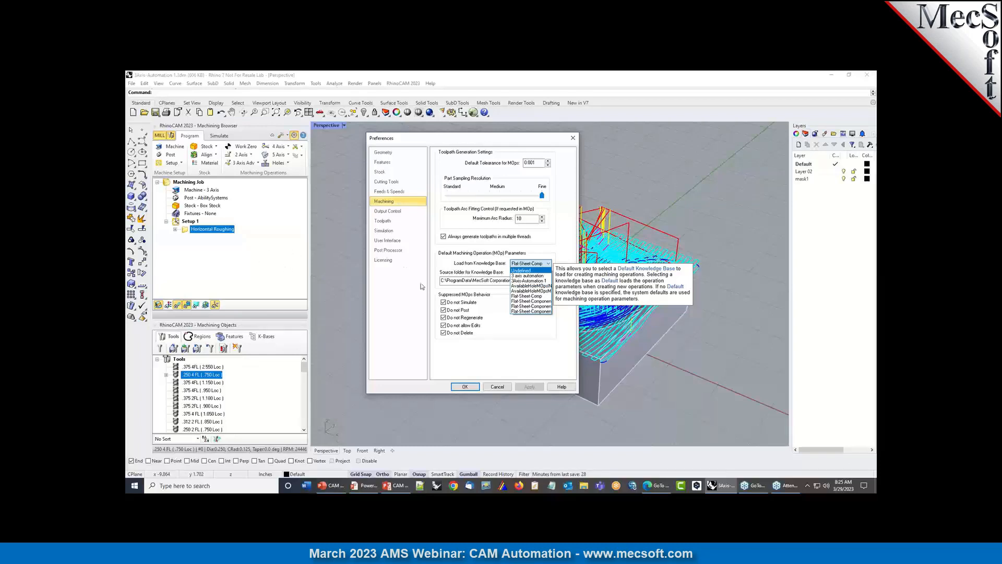
{"action": "left_click", "coordinate": [493, 305]}
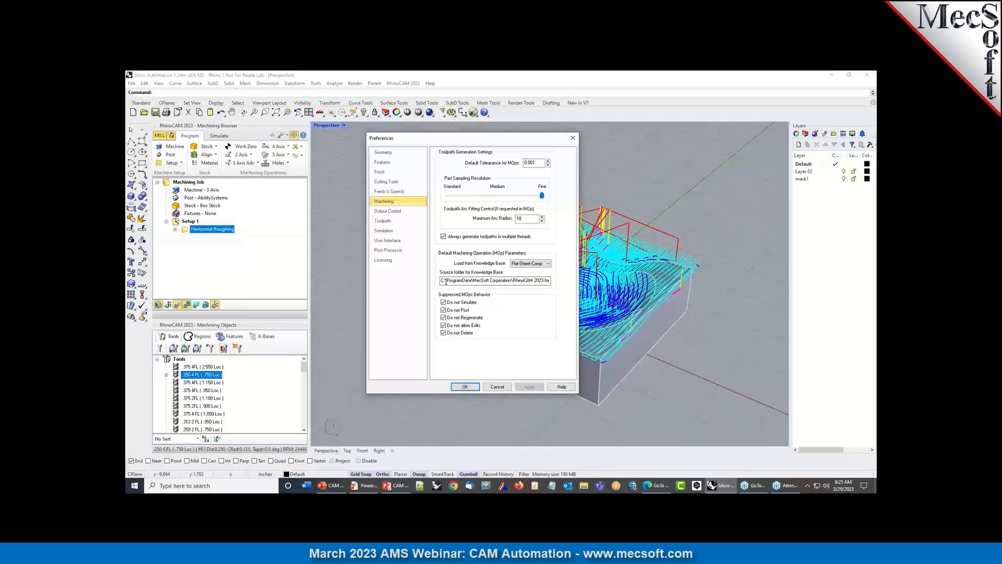
{"action": "left_click_drag", "start_coordinate": [441, 281], "coordinate": [551, 317]}
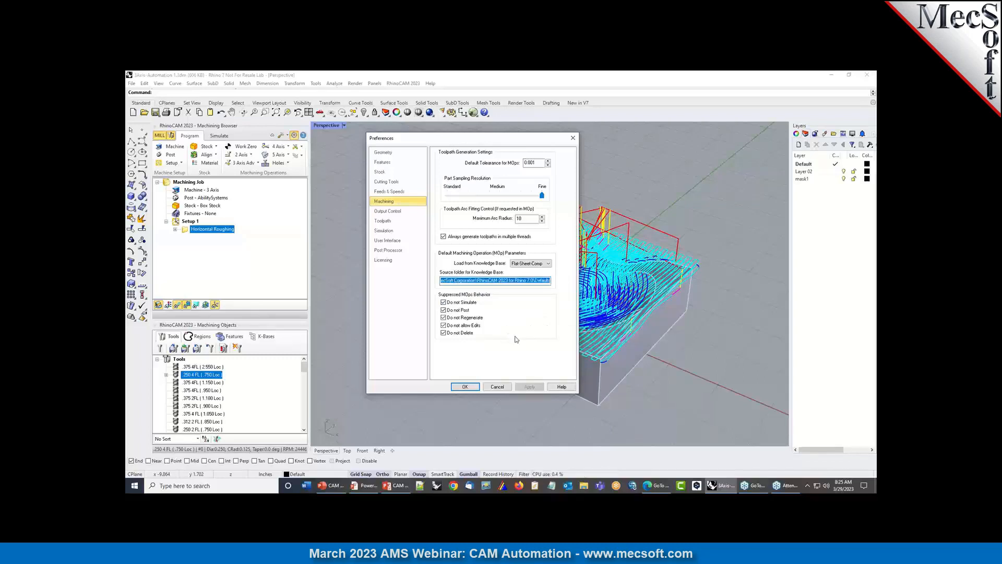
{"action": "left_click", "coordinate": [548, 263]}
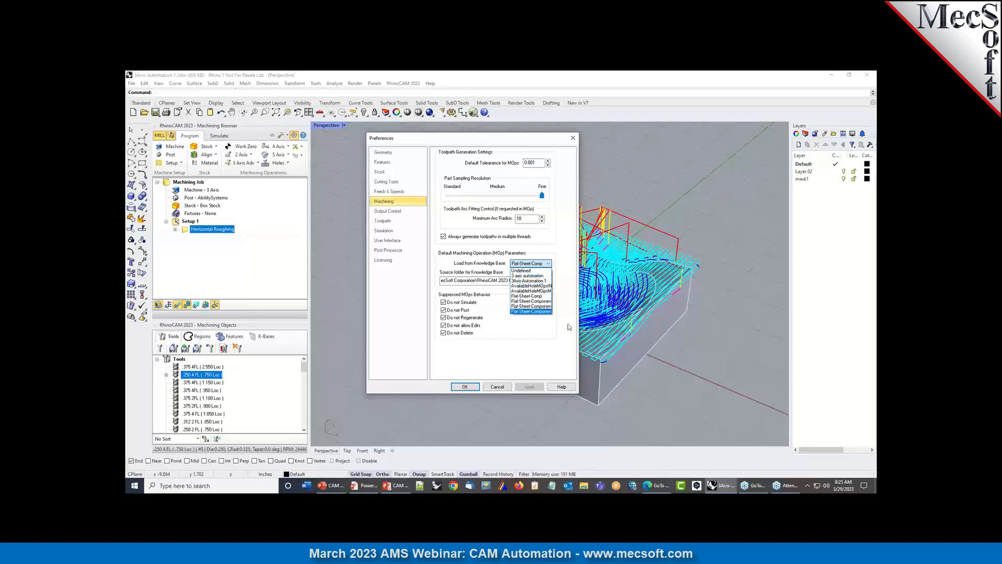
{"action": "left_click", "coordinate": [532, 335]}
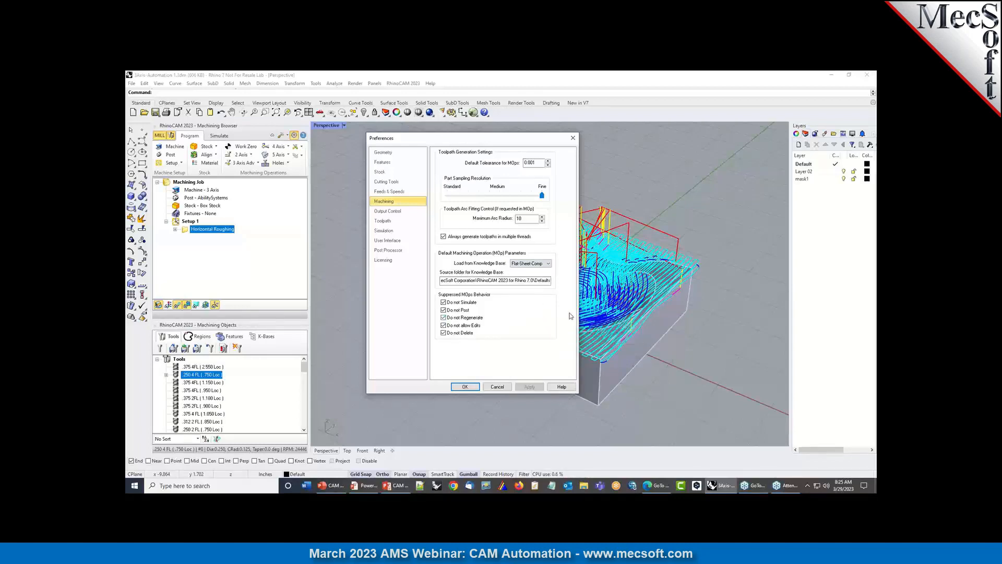
{"action": "left_click", "coordinate": [549, 264]}
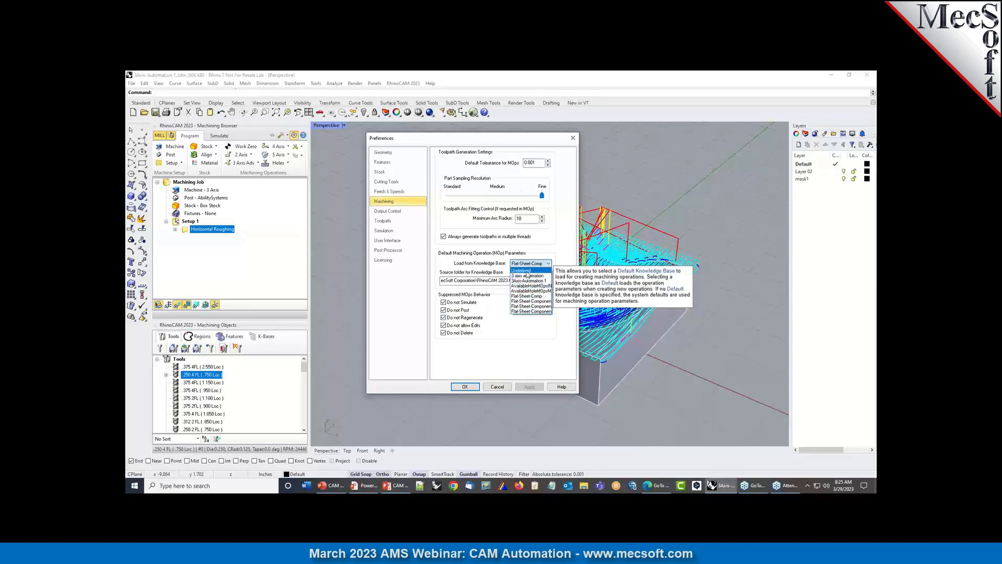
{"action": "left_click", "coordinate": [542, 344]}
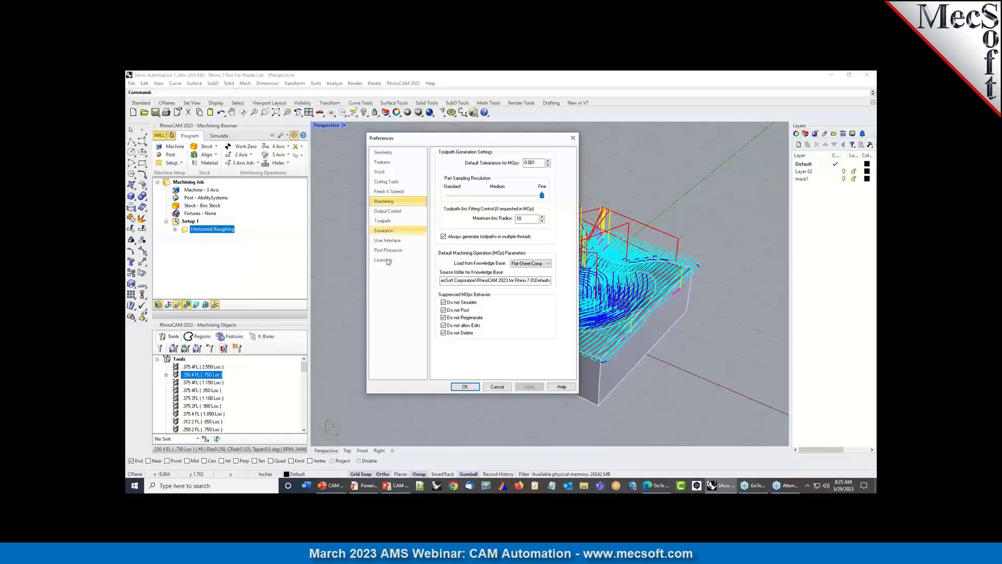
{"action": "left_click", "coordinate": [498, 387]}
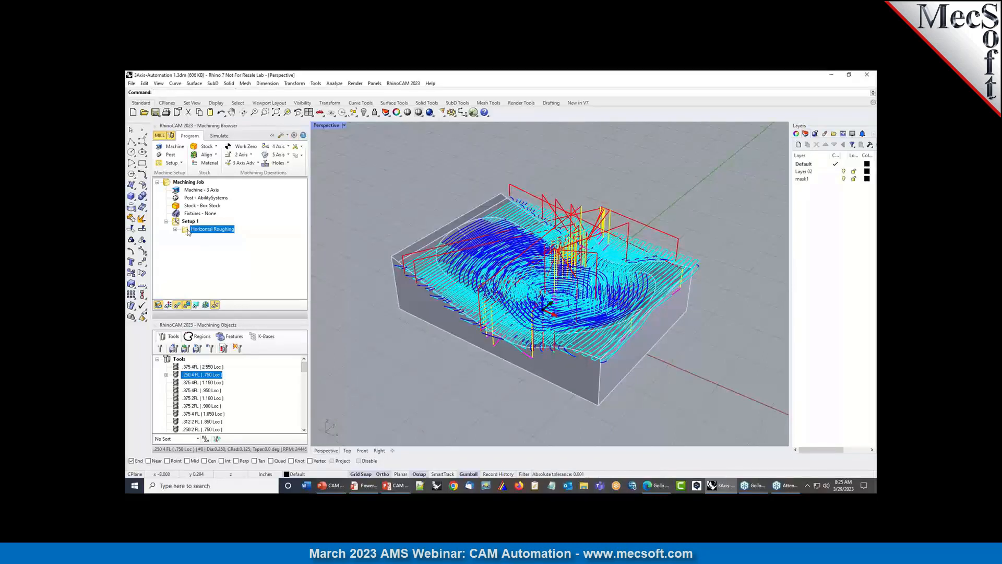
Add a 3-axis Parallel Finishing operation to Setup 1, generate its toolpath and compare it with the Horizontal Roughing toolpath.
{"action": "left_click", "coordinate": [244, 163]}
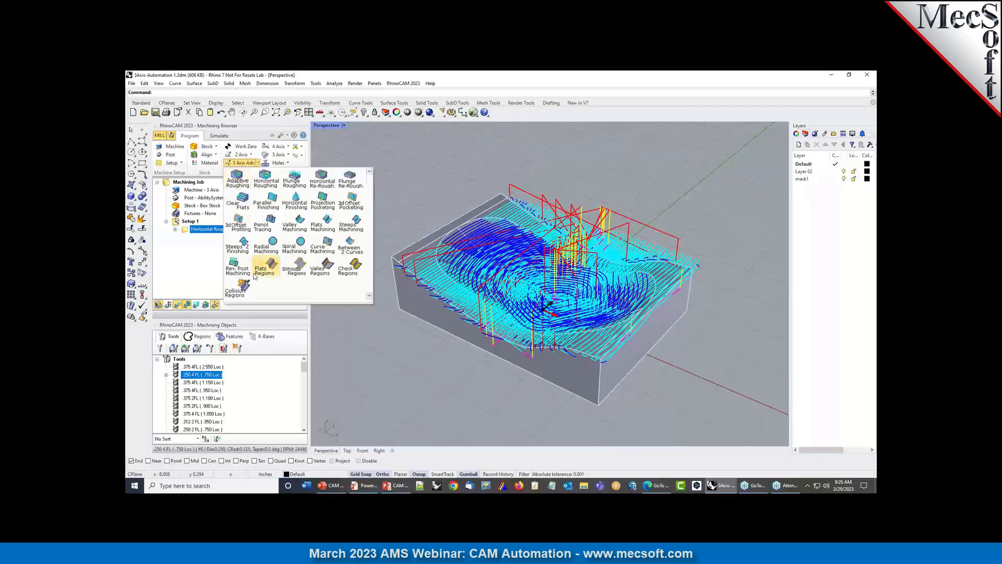
{"action": "left_click", "coordinate": [272, 203]}
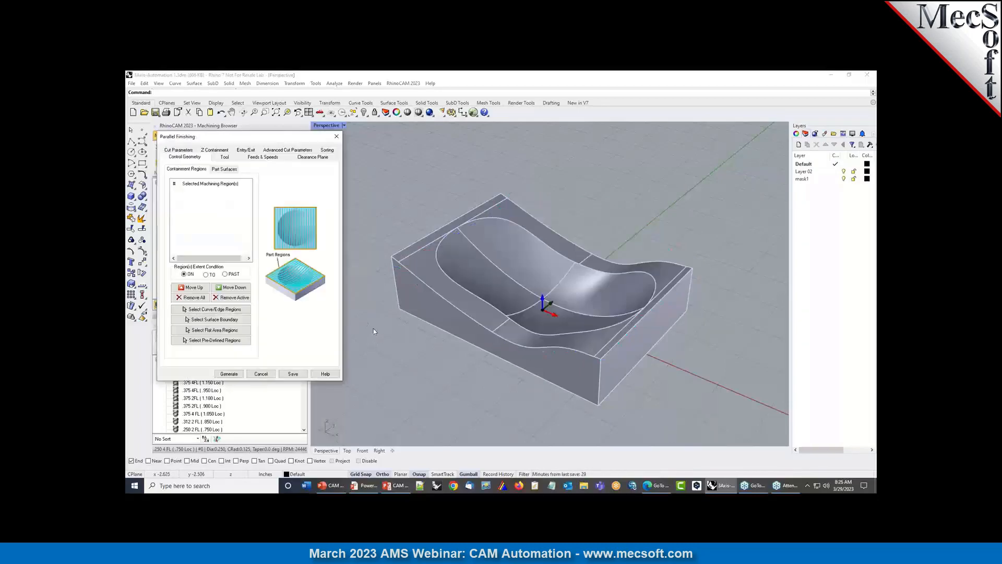
{"action": "left_click_drag", "start_coordinate": [254, 138], "coordinate": [295, 142]}
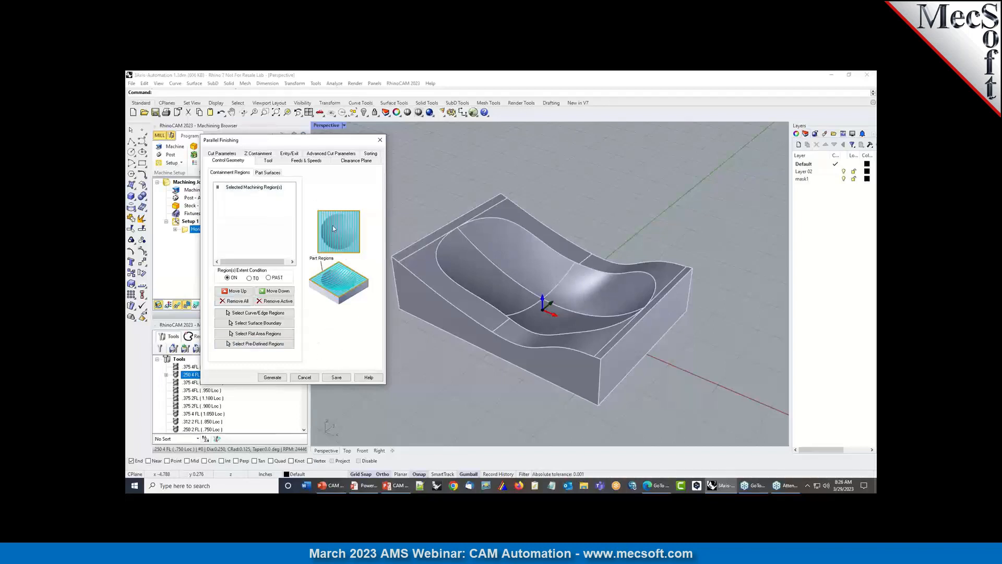
{"action": "left_click", "coordinate": [272, 377]}
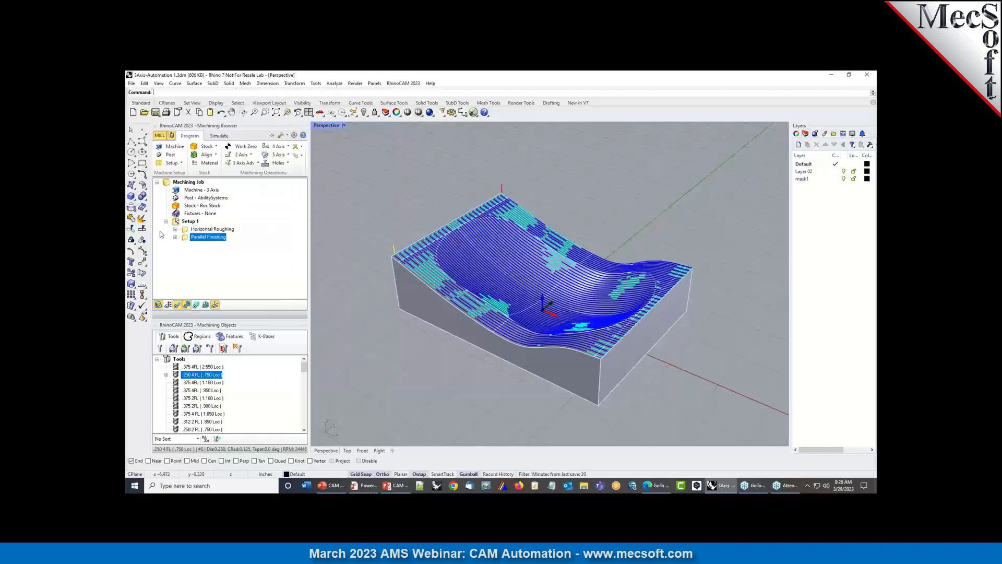
{"action": "left_click", "coordinate": [202, 231]}
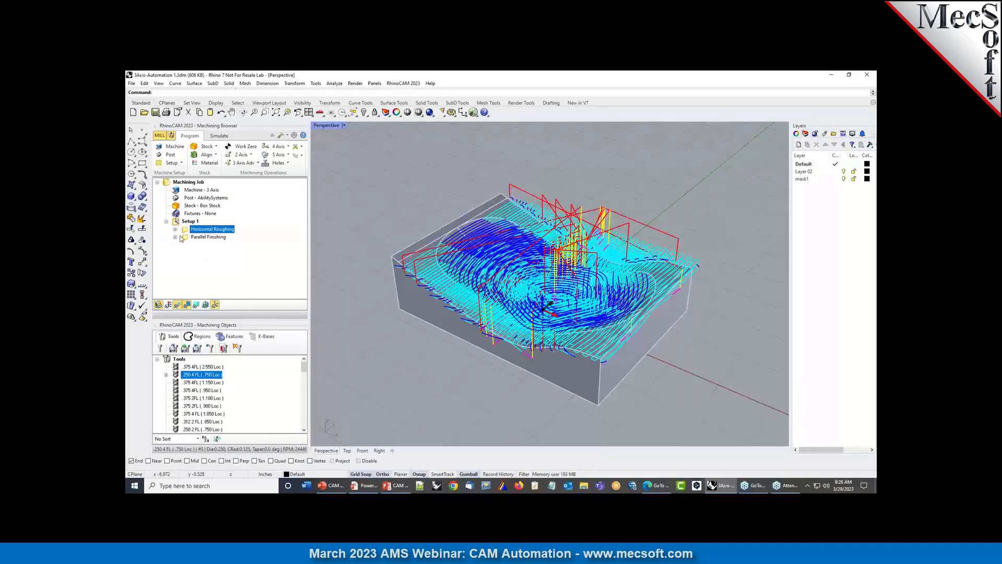
{"action": "left_click", "coordinate": [188, 238]}
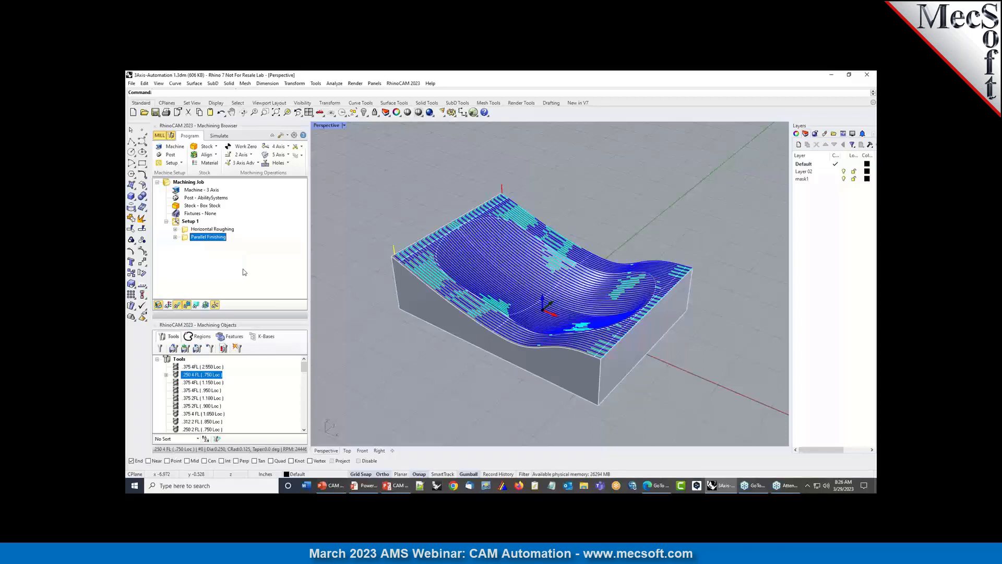
Check the RhinoCAM 2023 for Rhino 7.0 Defaults folder under ProgramData as the location for saving Setup 1 as a knowledge base, without saving.
{"action": "left_click", "coordinate": [178, 223]}
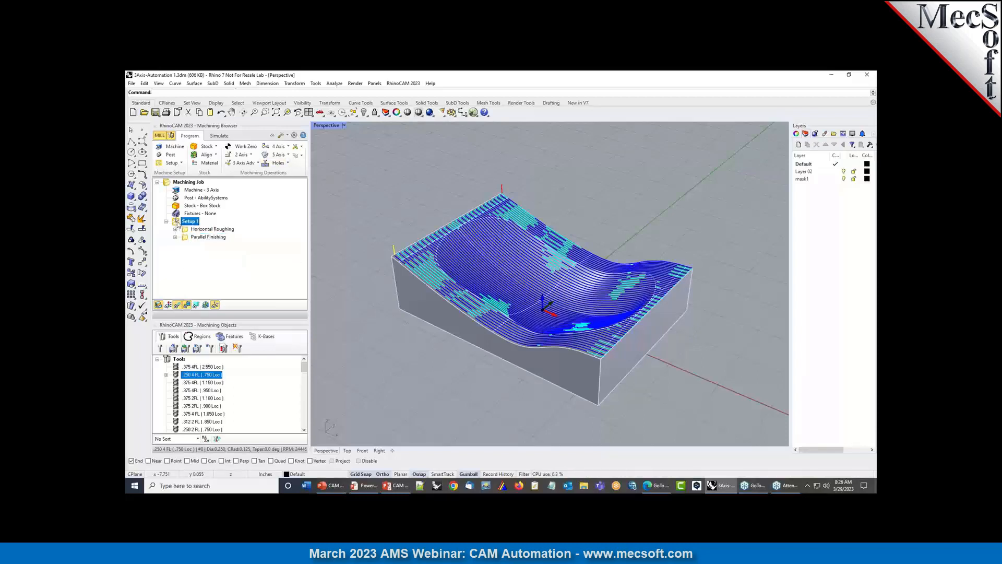
{"action": "left_click", "coordinate": [302, 155]}
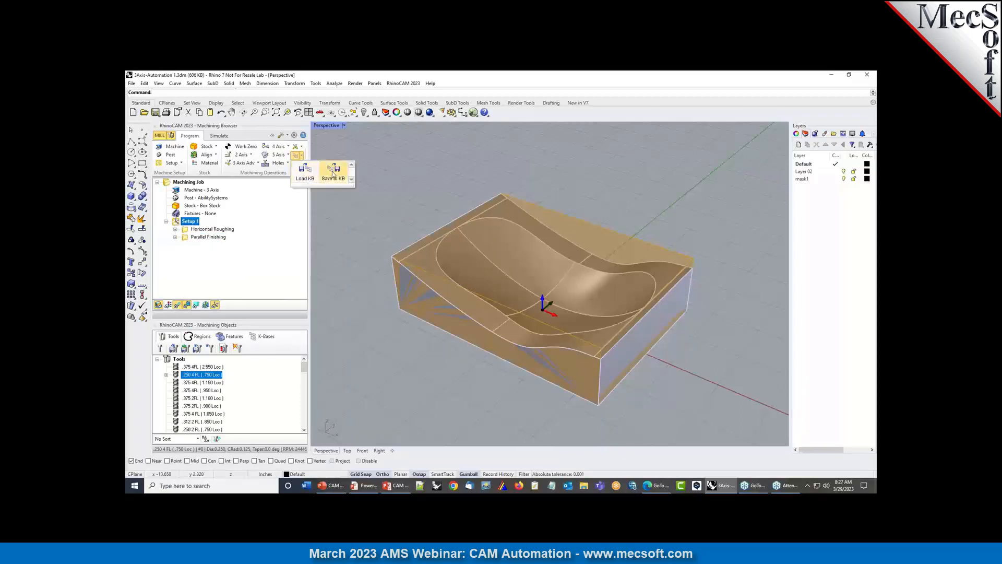
{"action": "left_click", "coordinate": [333, 172]}
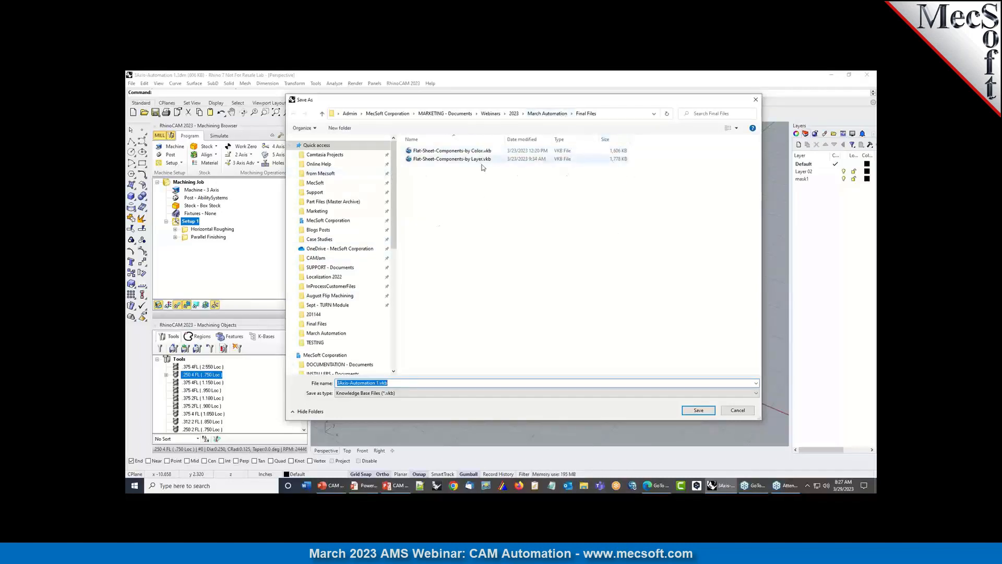
{"action": "scroll", "coordinate": [352, 260], "scroll_direction": "down", "scroll_amount": 7}
{"action": "scroll", "coordinate": [351, 260], "scroll_direction": "down", "scroll_amount": 2}
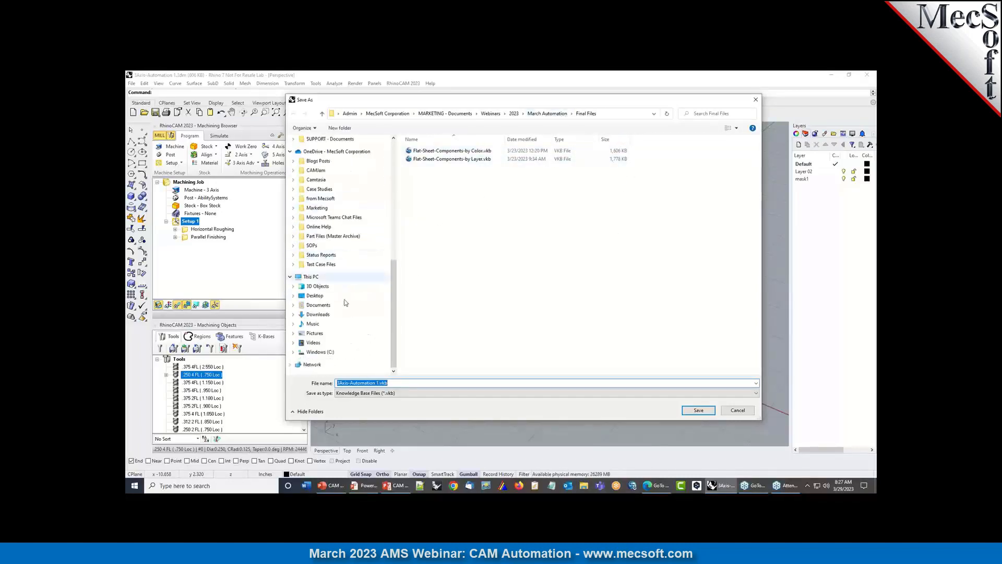
{"action": "left_click", "coordinate": [319, 352]}
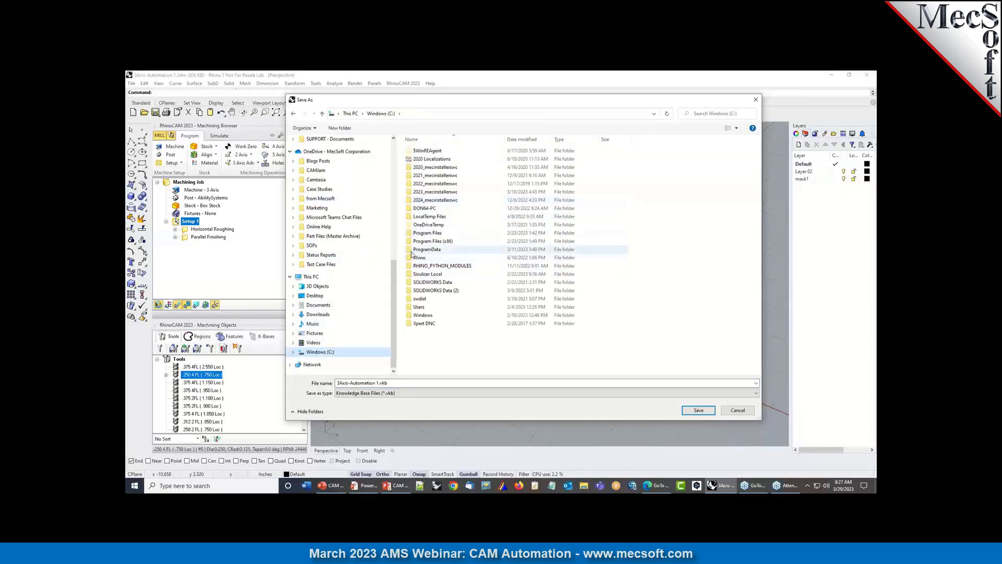
{"action": "double_click", "coordinate": [434, 249]}
{"action": "scroll", "coordinate": [431, 282], "scroll_direction": "down", "scroll_amount": 5}
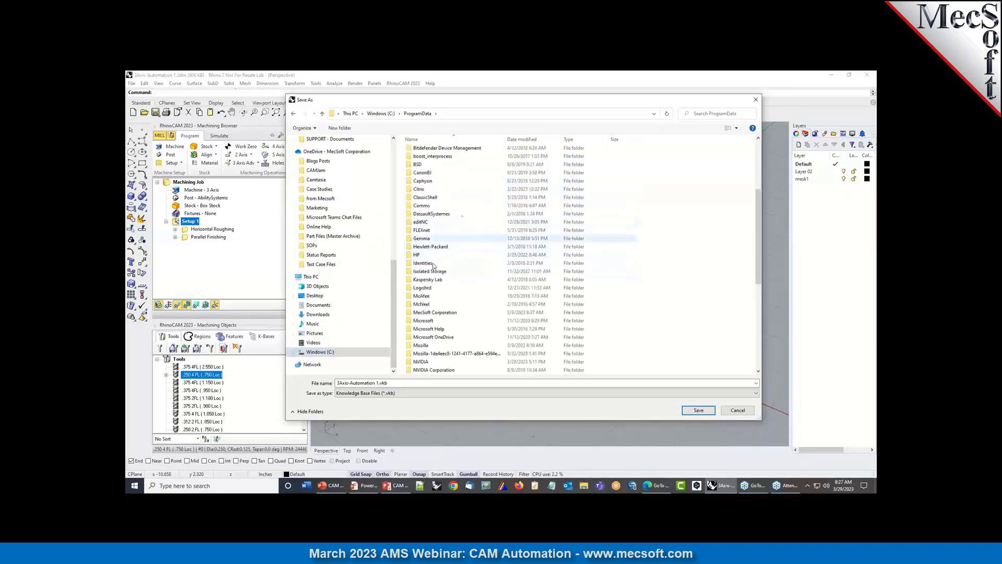
{"action": "double_click", "coordinate": [456, 232]}
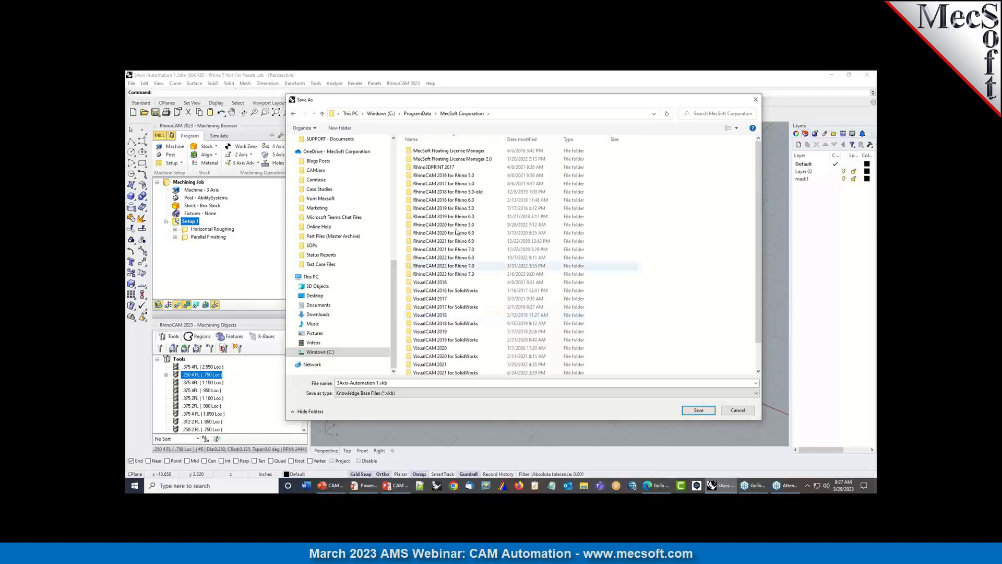
{"action": "double_click", "coordinate": [411, 274]}
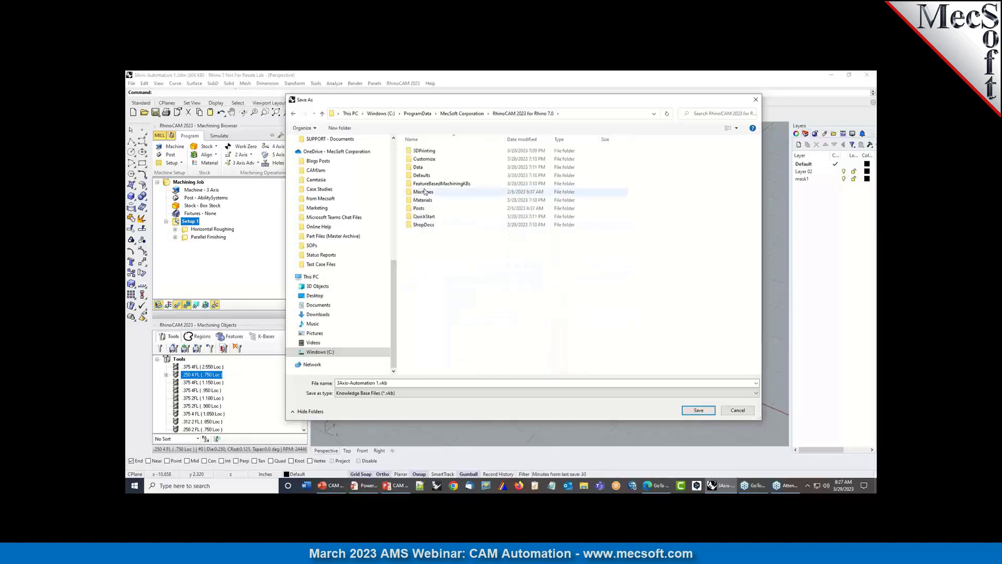
{"action": "double_click", "coordinate": [420, 175]}
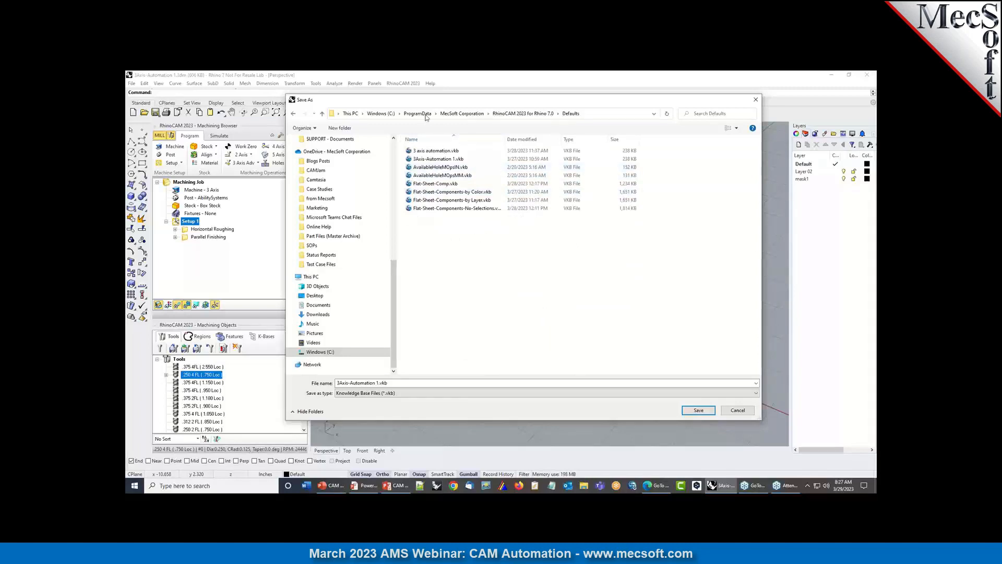
{"action": "left_click", "coordinate": [610, 114]}
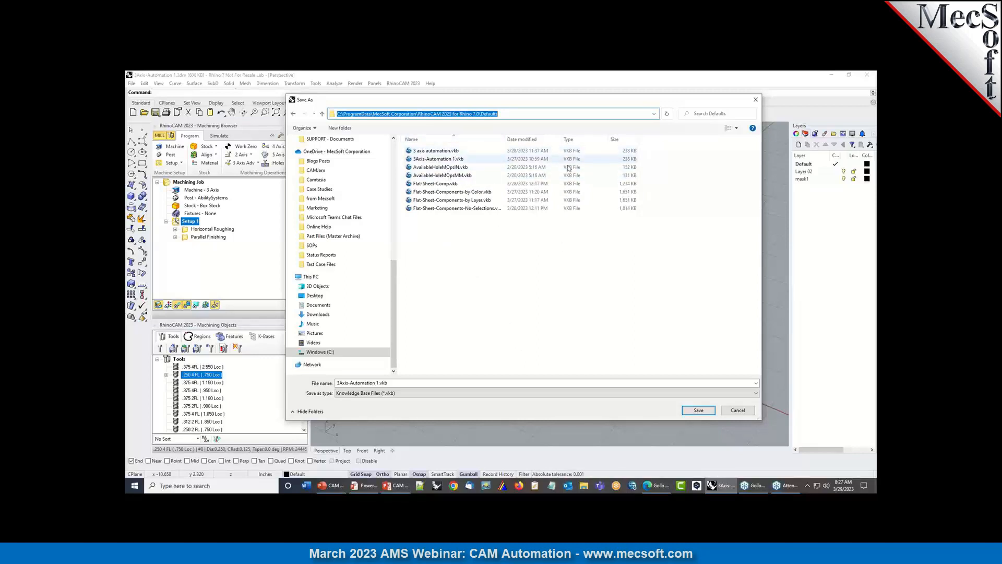
{"action": "left_click", "coordinate": [736, 411]}
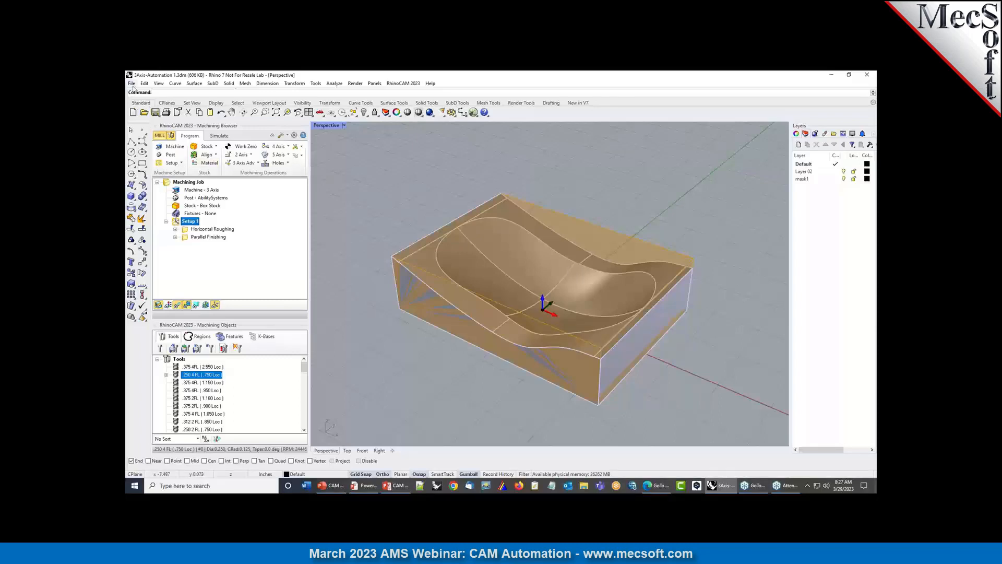
Open the 3Axis-Automation 2.3dm part file, discarding the changes to 3Axis-Automation 1.3dm.
{"action": "left_click", "coordinate": [131, 83]}
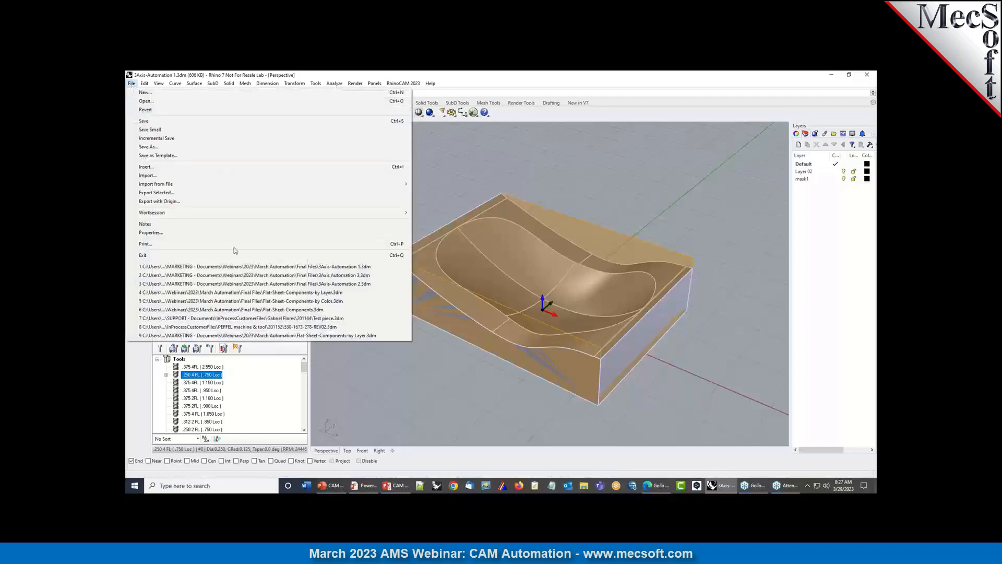
{"action": "left_click", "coordinate": [354, 286]}
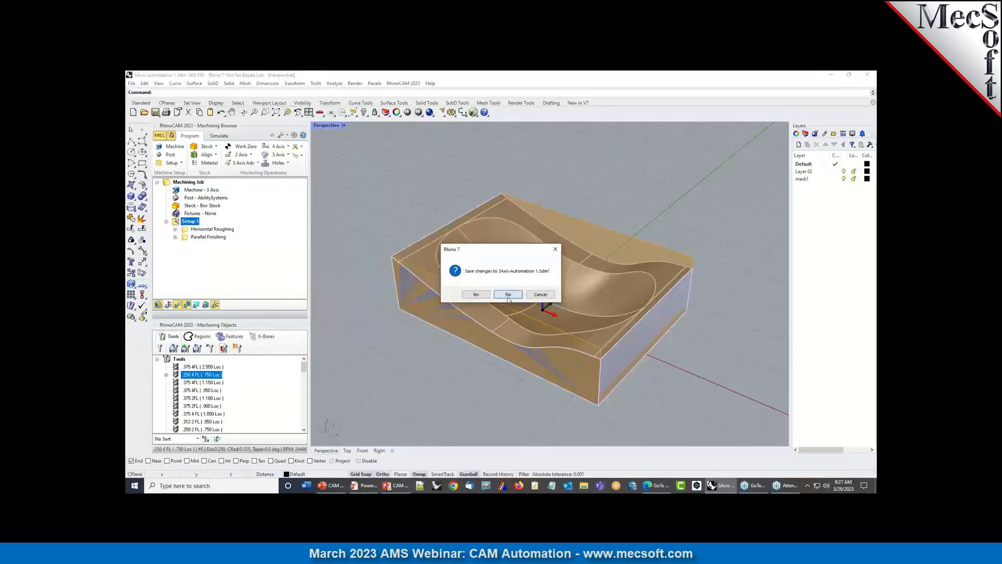
{"action": "left_click", "coordinate": [484, 296]}
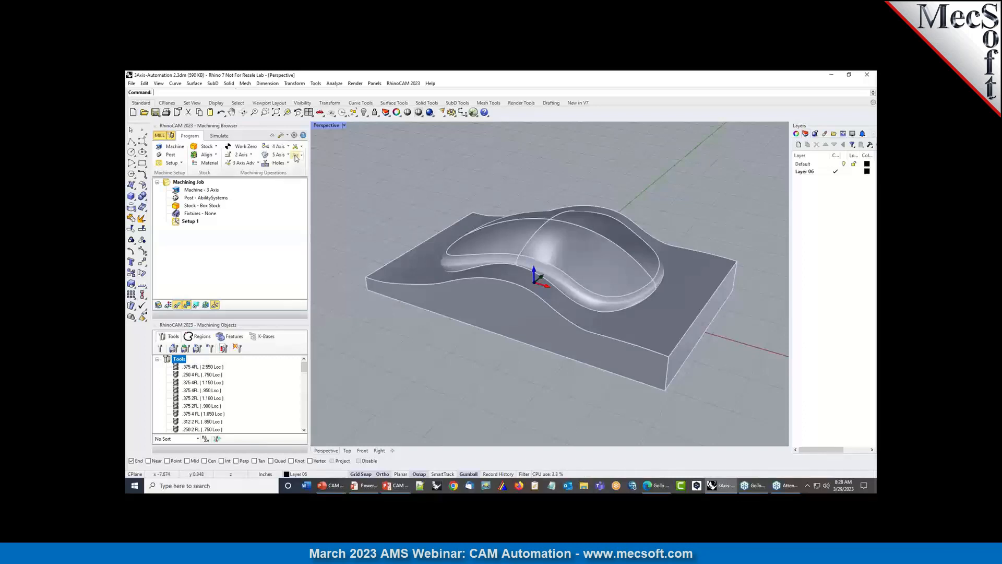
Load the knowledge base file 3 axis automation.vkb into the machining job, ignoring its saved box stock.
{"action": "left_click", "coordinate": [305, 180]}
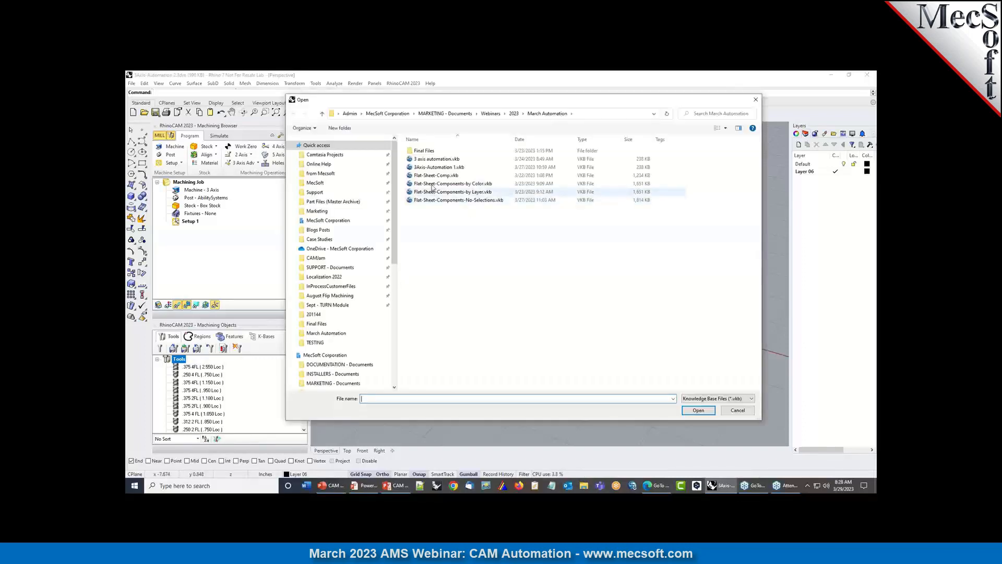
{"action": "double_click", "coordinate": [438, 159]}
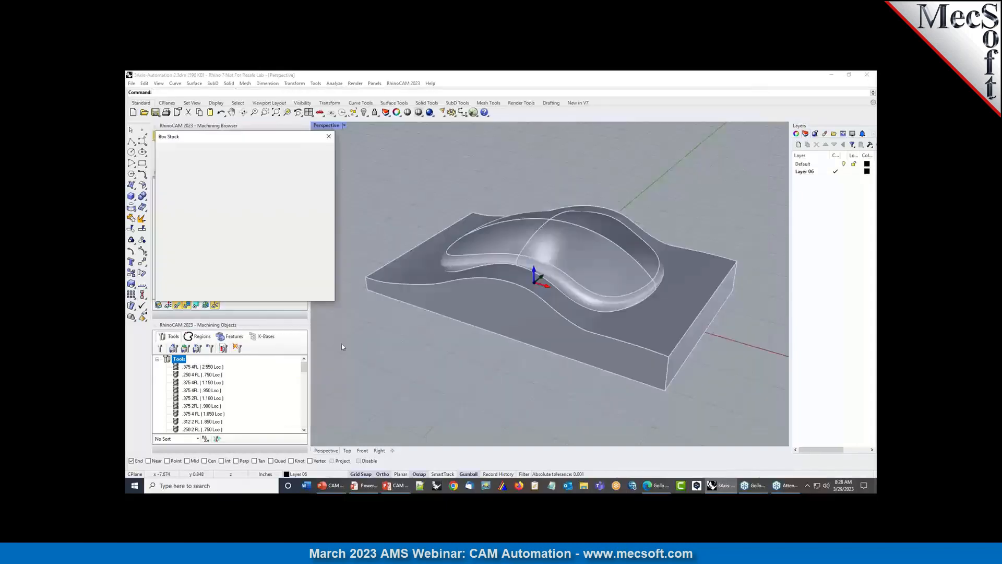
{"action": "left_click_drag", "start_coordinate": [230, 140], "coordinate": [300, 165]}
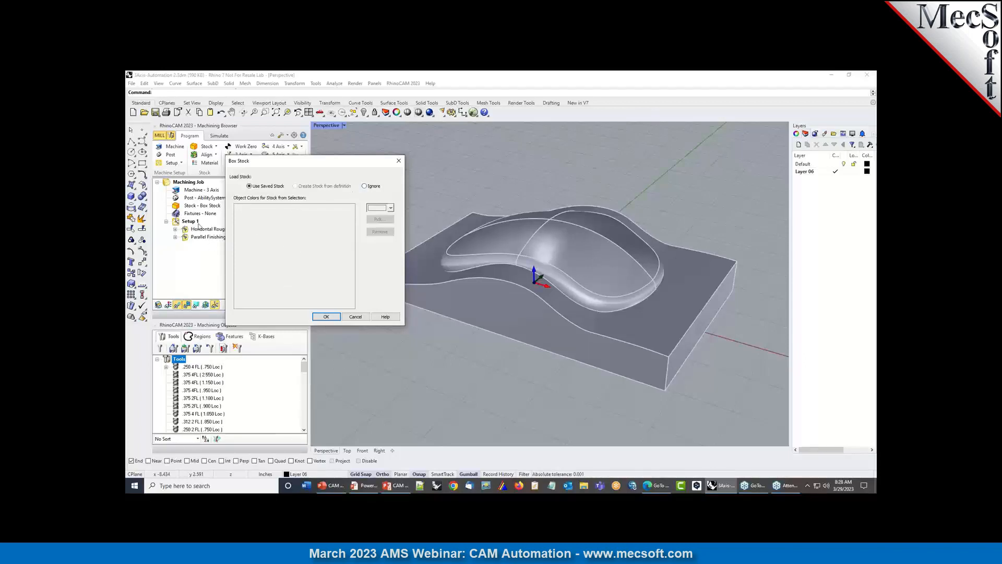
{"action": "left_click", "coordinate": [365, 187]}
{"action": "left_click", "coordinate": [327, 316]}
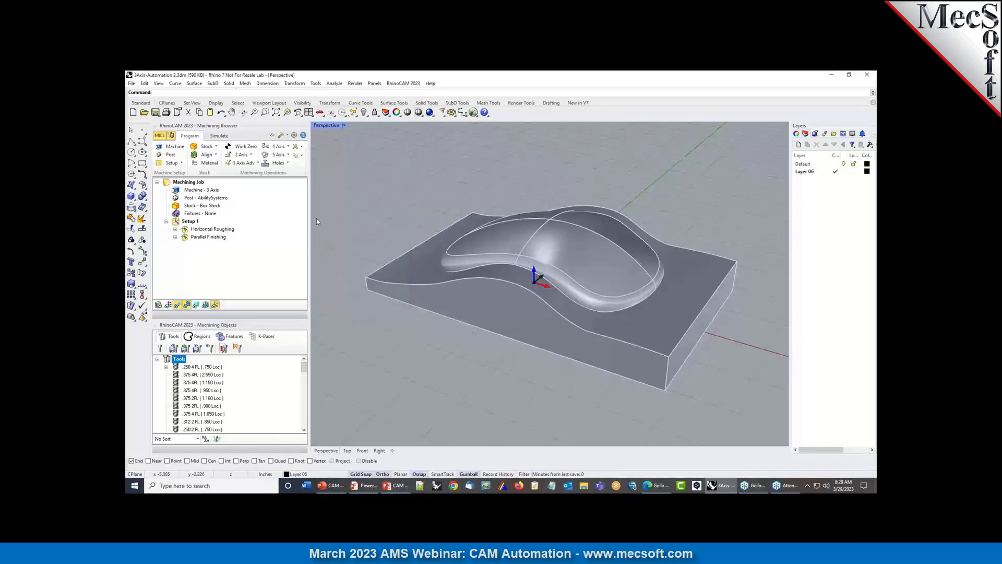
Regenerate the operations in Setup 1 and inspect the Horizontal Roughing and Parallel Finishing toolpaths on the part.
{"action": "right_click", "coordinate": [178, 223]}
{"action": "left_click", "coordinate": [249, 273]}
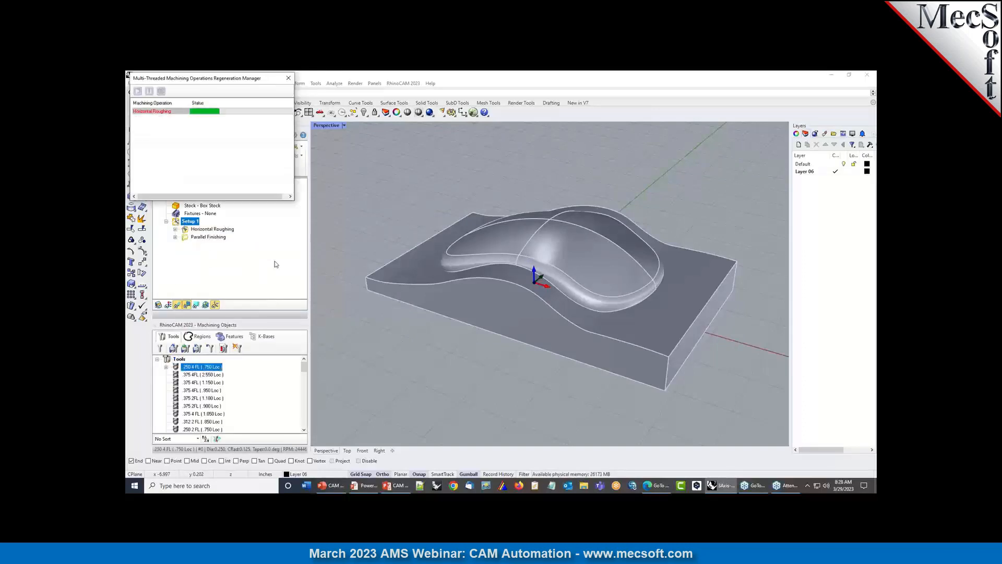
{"action": "left_click", "coordinate": [212, 229]}
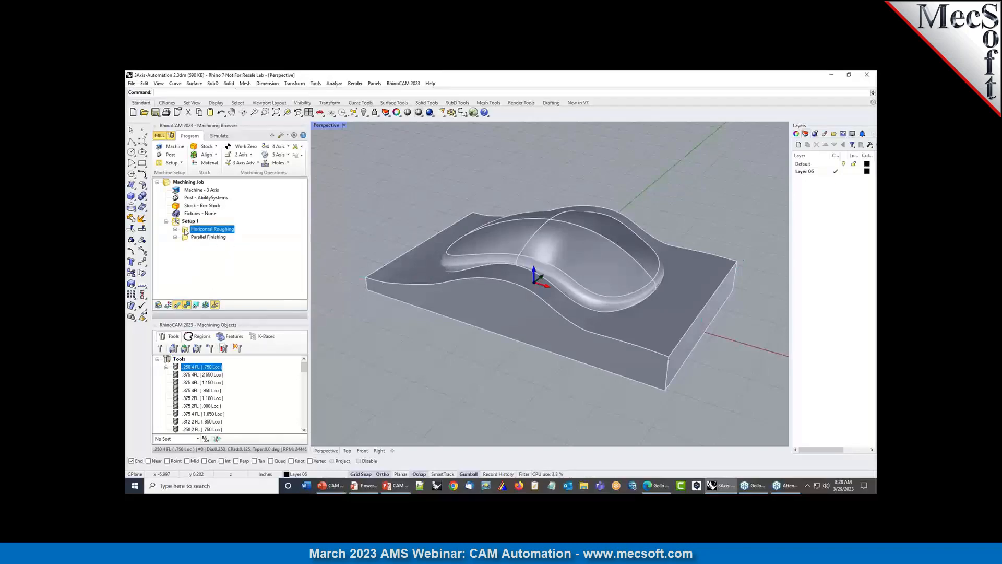
{"action": "right_click_drag", "start_coordinate": [491, 317], "coordinate": [556, 340]}
{"action": "left_click", "coordinate": [208, 237]}
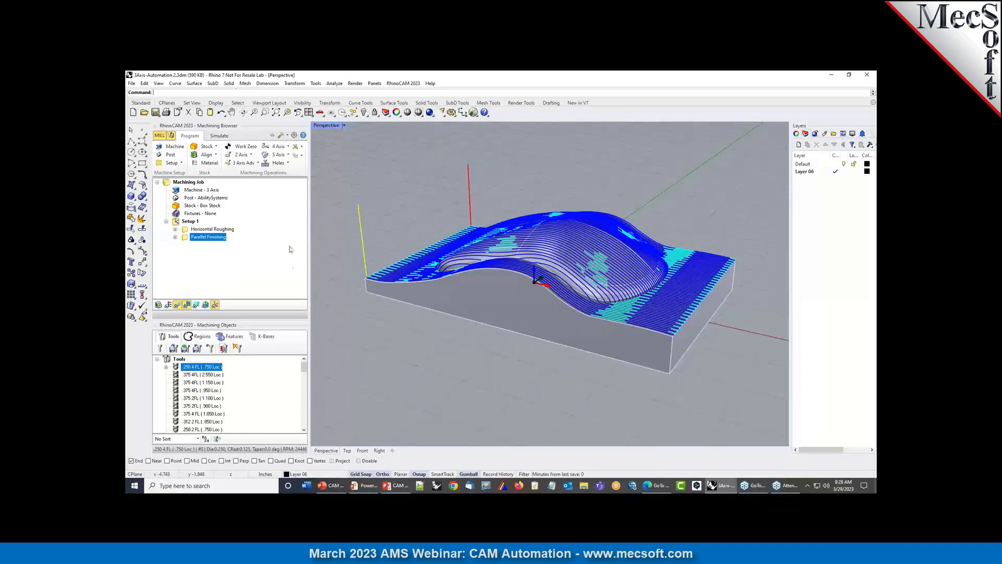
Open the 3Axis-Automation 3.3dm part file without saving the changes to 3Axis-Automation 2.3dm.
{"action": "left_click", "coordinate": [131, 84]}
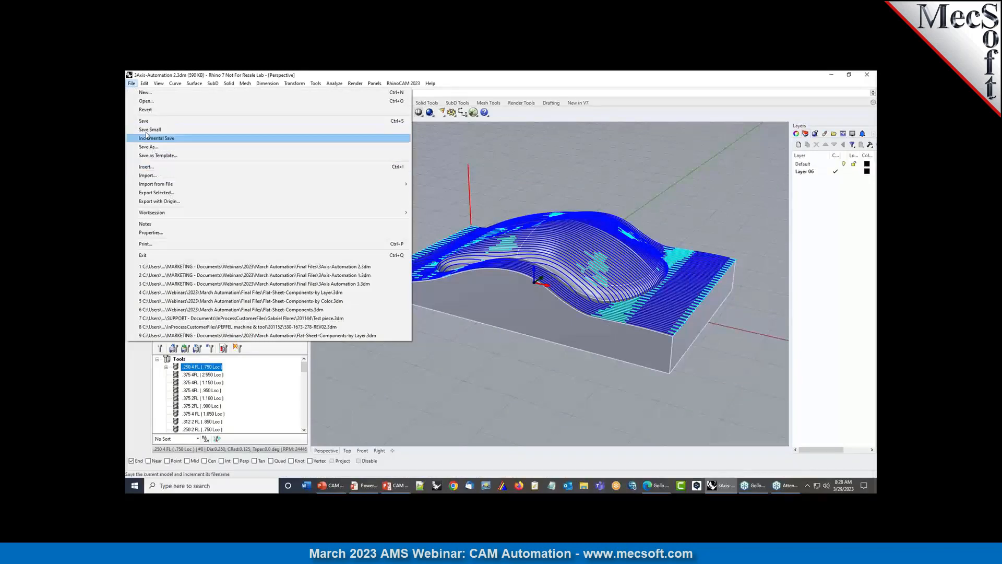
{"action": "left_click", "coordinate": [147, 101]}
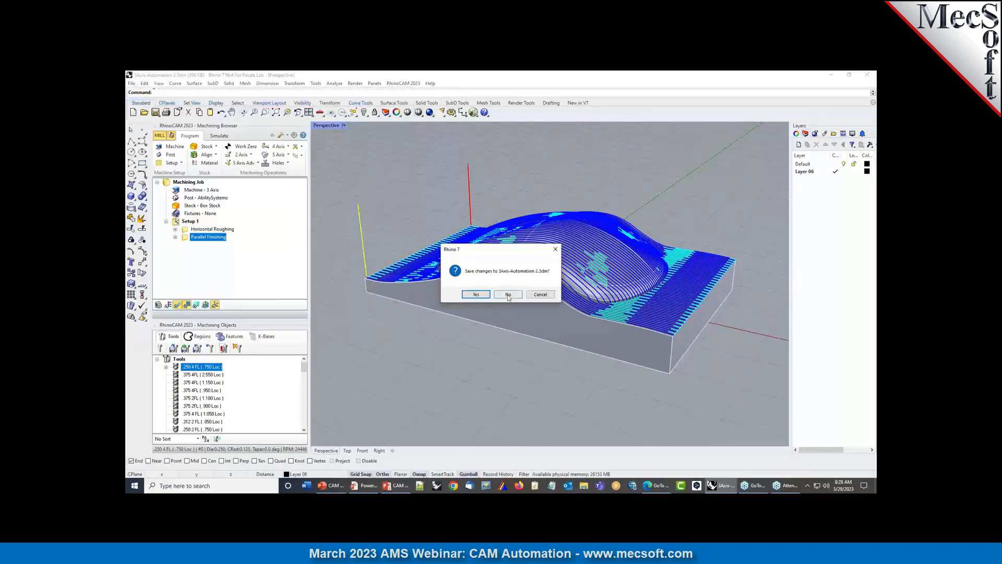
{"action": "left_click", "coordinate": [504, 294]}
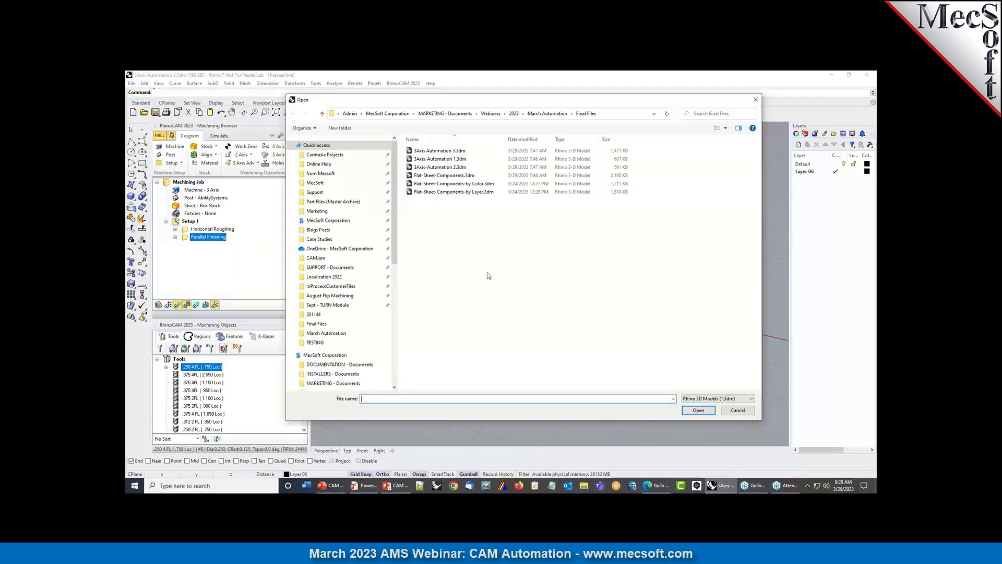
{"action": "double_click", "coordinate": [441, 151]}
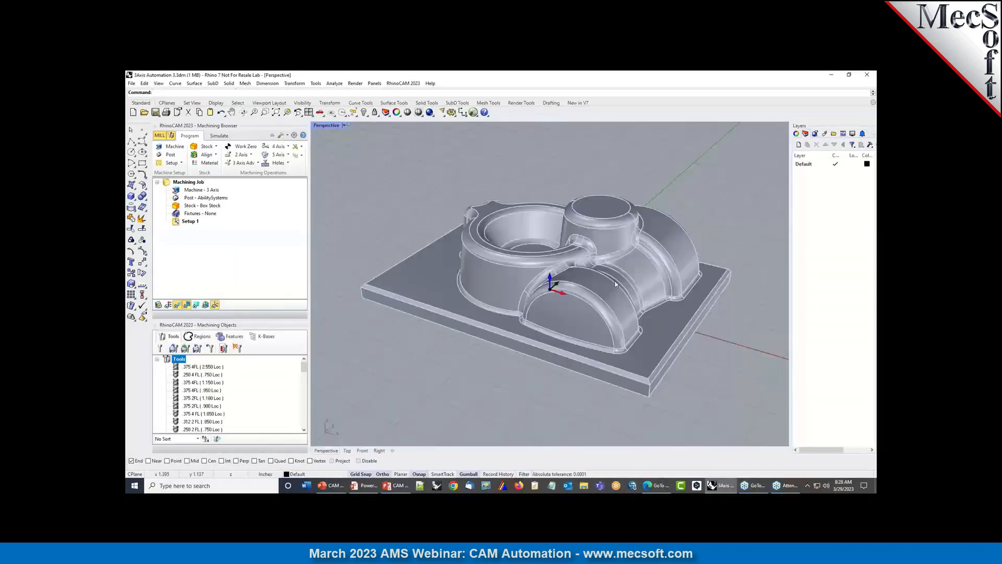
{"action": "mouse_move", "coordinate": [617, 285]}
{"action": "right_mouse_down"}
{"action": "mouse_move", "coordinate": [594, 311]}
{"action": "mouse_move", "coordinate": [595, 264]}
{"action": "right_mouse_up"}
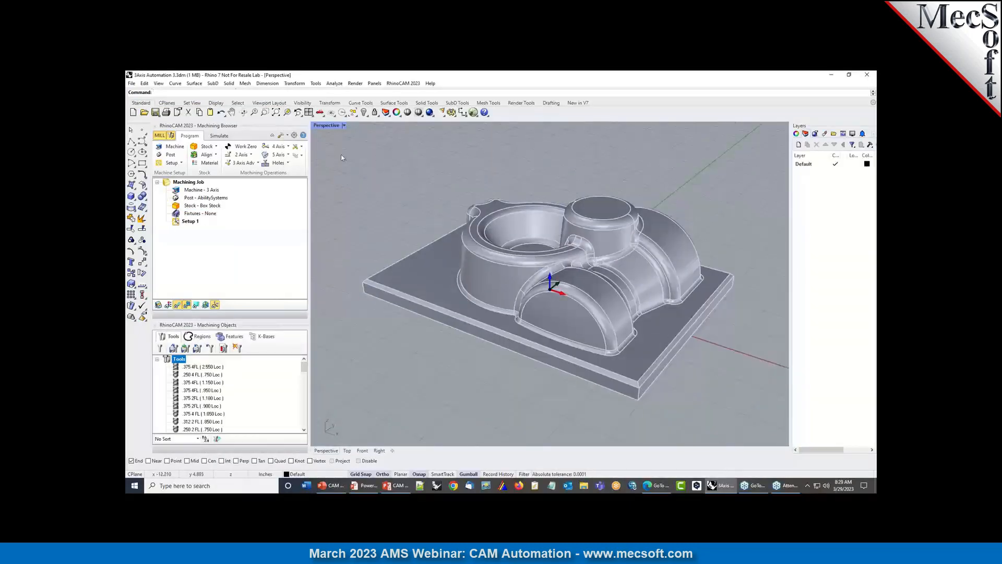
Load 3 axis automation.vkb into the third part's machining job with its saved stock ignored, and check the box stock.
{"action": "left_click", "coordinate": [298, 155]}
{"action": "left_click", "coordinate": [304, 178]}
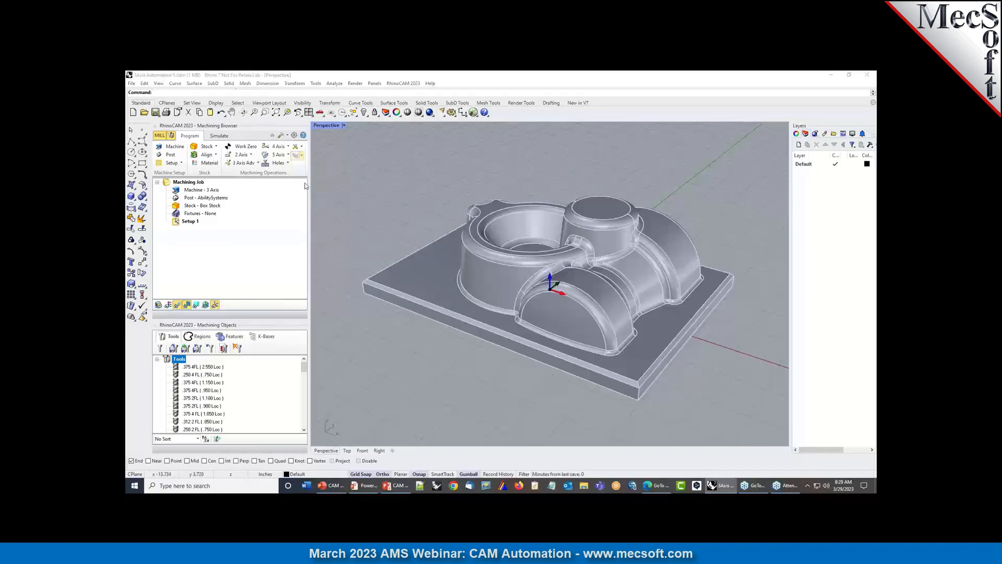
{"action": "left_click", "coordinate": [436, 160]}
{"action": "double_click", "coordinate": [436, 160]}
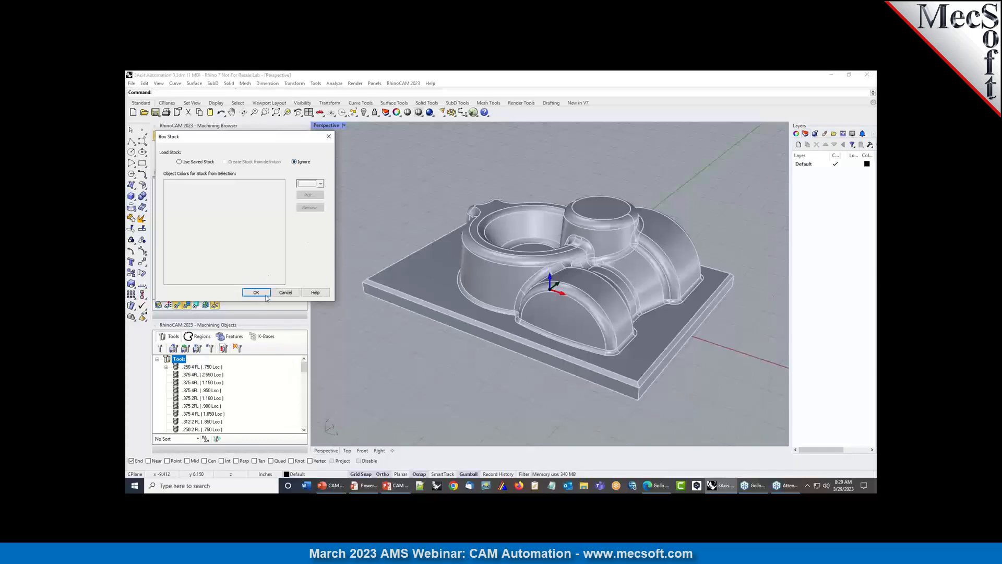
{"action": "left_click", "coordinate": [256, 292]}
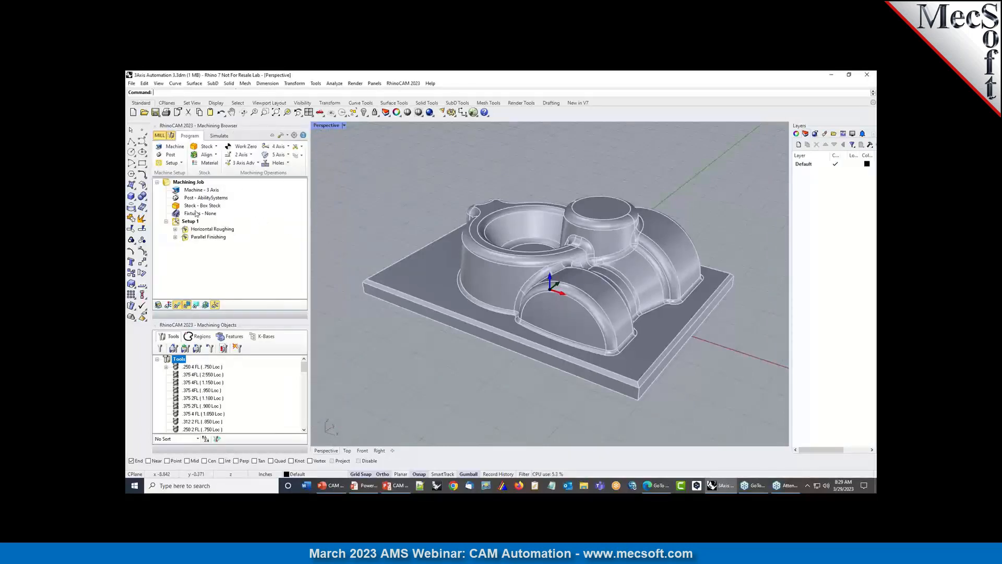
{"action": "left_click", "coordinate": [178, 207]}
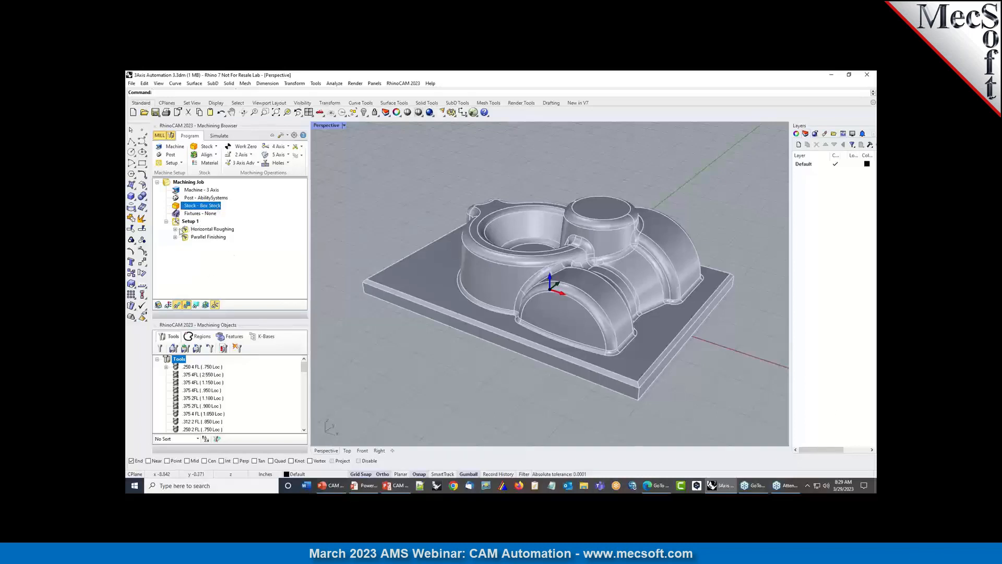
Regenerate the toolpaths of all operations in Setup 1 for the third part.
{"action": "right_click", "coordinate": [176, 221]}
{"action": "left_click", "coordinate": [215, 231]}
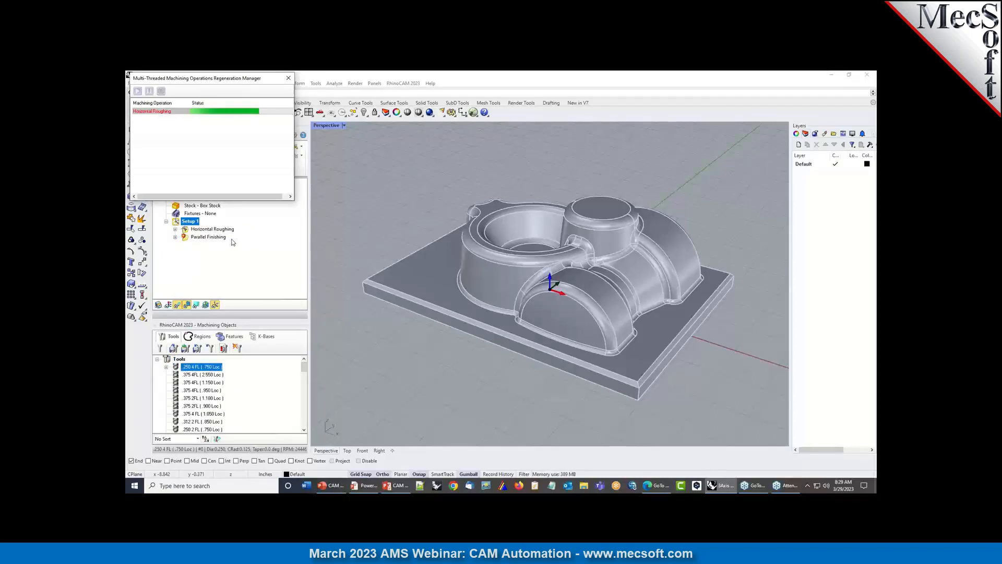
{"action": "right_click", "coordinate": [189, 222]}
{"action": "left_click", "coordinate": [260, 256]}
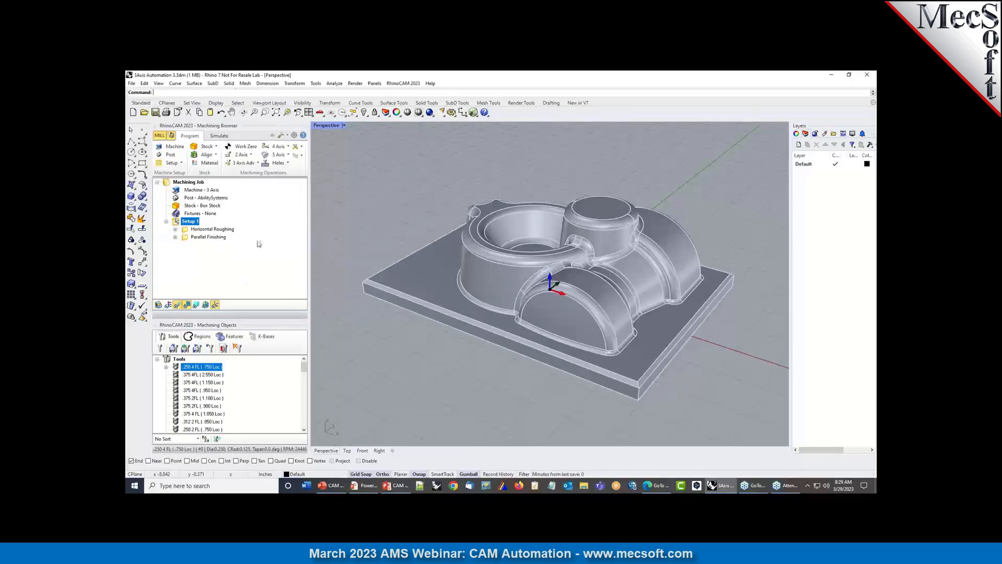
Display the Horizontal Roughing and Parallel Finishing toolpaths and examine how they cover the third part.
{"action": "left_click", "coordinate": [194, 229]}
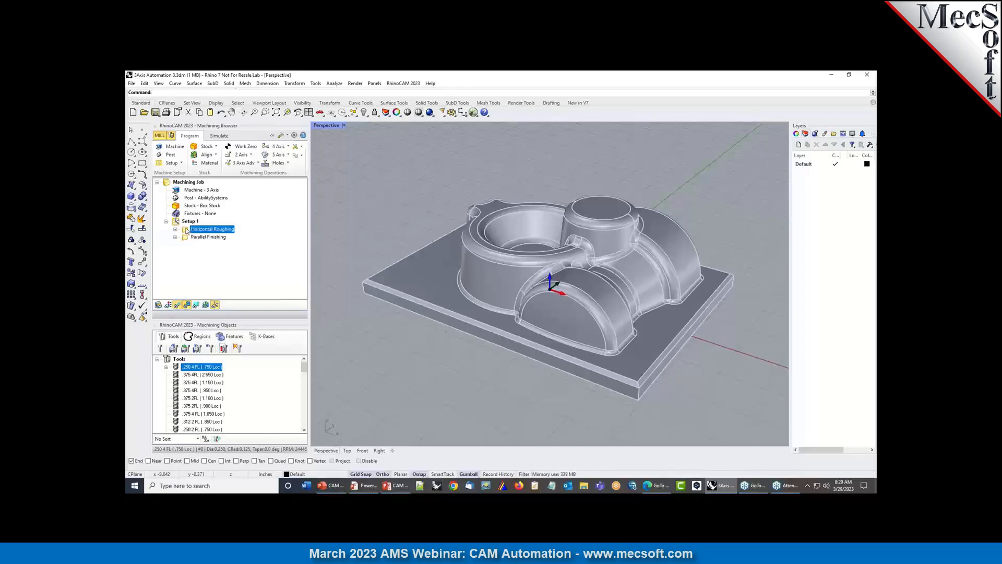
{"action": "right_click_drag", "start_coordinate": [414, 304], "coordinate": [455, 264]}
{"action": "left_click", "coordinate": [187, 238]}
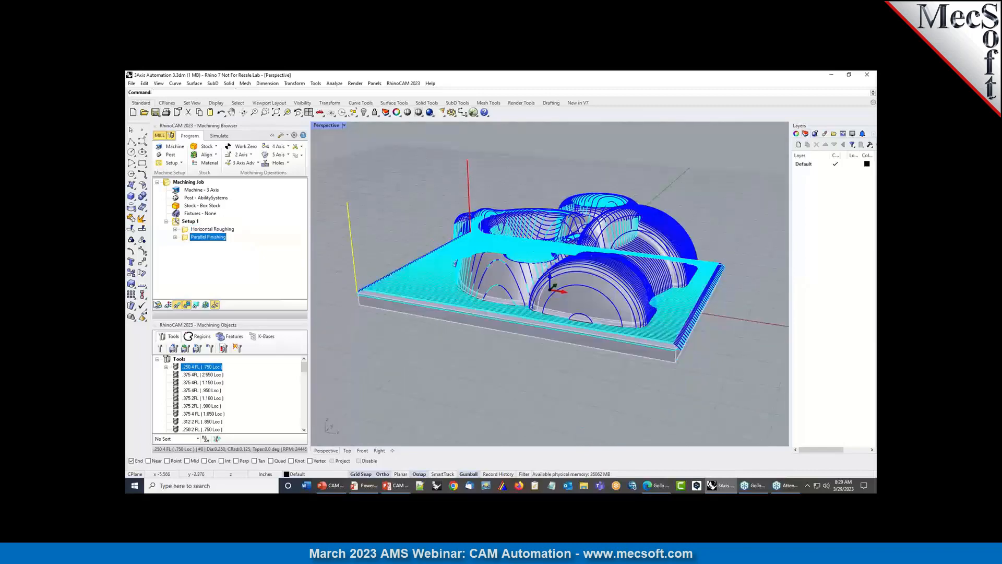
{"action": "left_click", "coordinate": [188, 305]}
{"action": "mouse_move", "coordinate": [520, 274]}
{"action": "right_mouse_down"}
{"action": "mouse_move", "coordinate": [533, 271]}
{"action": "mouse_move", "coordinate": [509, 286]}
{"action": "right_mouse_up"}
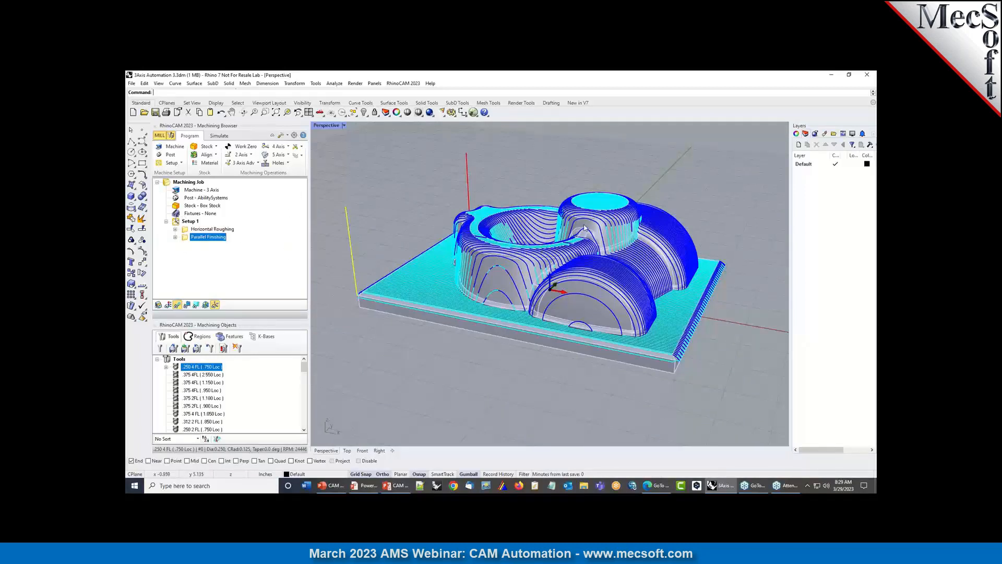
Inspect the Parallel Finishing operation's contents and the available knowledge base commands, and display the third part's Horizontal Roughing toolpath.
{"action": "mouse_move", "coordinate": [585, 228]}
{"action": "right_mouse_down"}
{"action": "mouse_move", "coordinate": [552, 317]}
{"action": "mouse_move", "coordinate": [594, 213]}
{"action": "mouse_move", "coordinate": [586, 226]}
{"action": "right_mouse_up"}
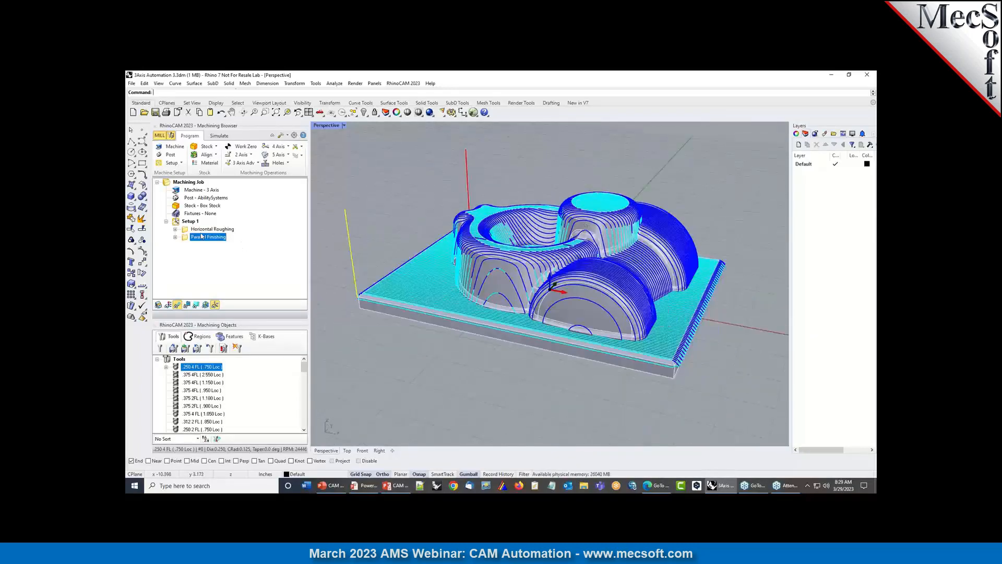
{"action": "left_click", "coordinate": [175, 238]}
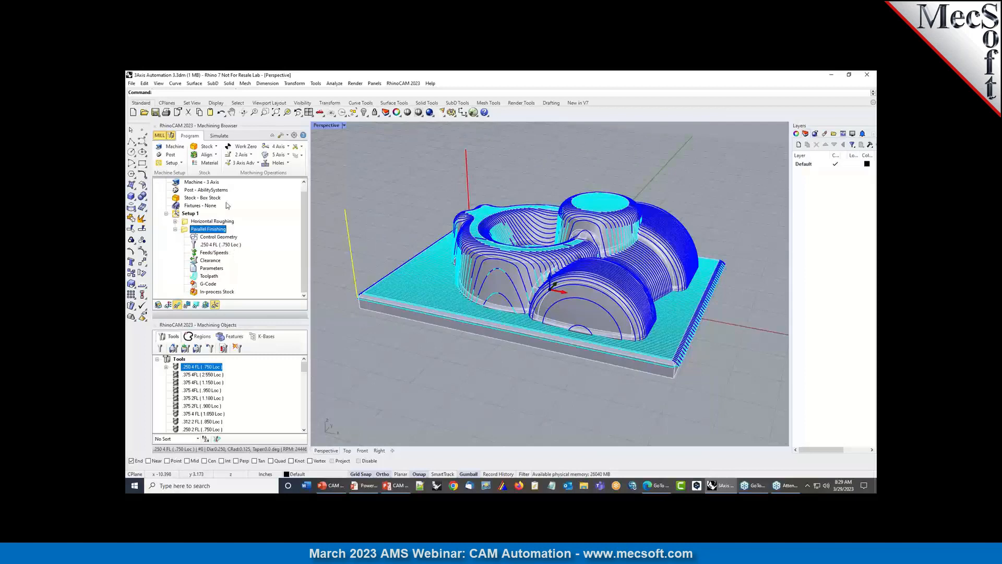
{"action": "left_click", "coordinate": [300, 156]}
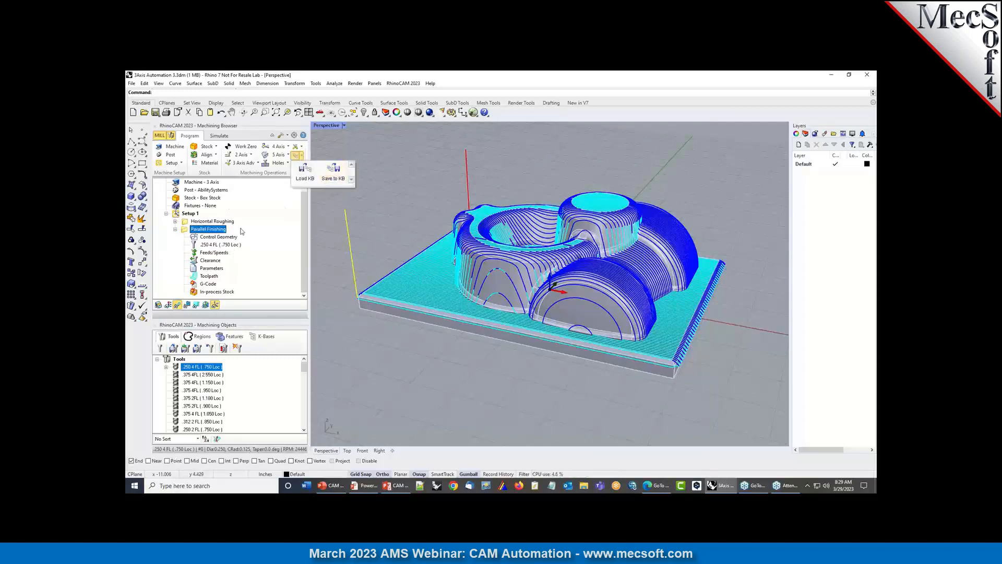
{"action": "left_click", "coordinate": [176, 230]}
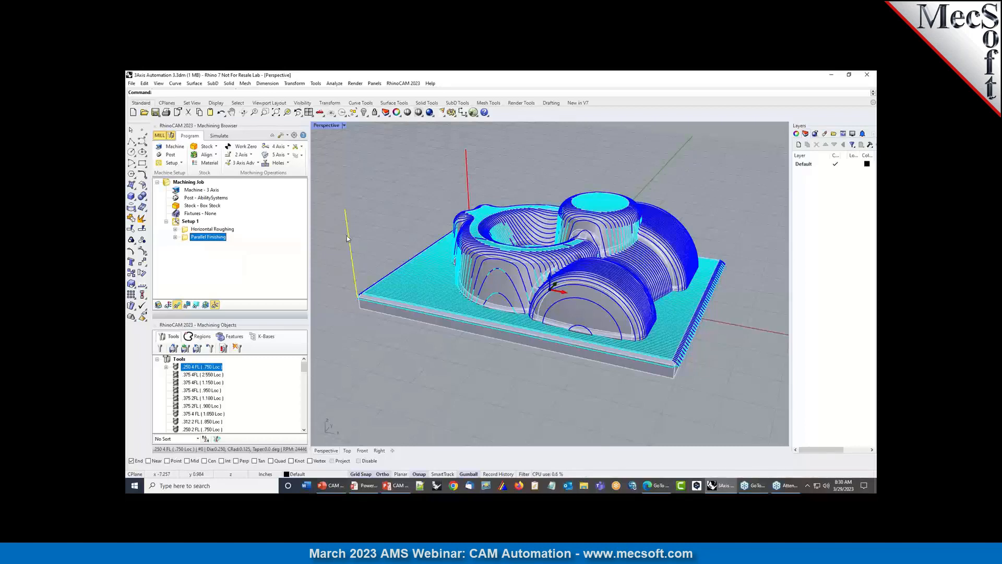
{"action": "left_click", "coordinate": [185, 230]}
{"action": "left_click", "coordinate": [188, 238]}
{"action": "left_click", "coordinate": [188, 230]}
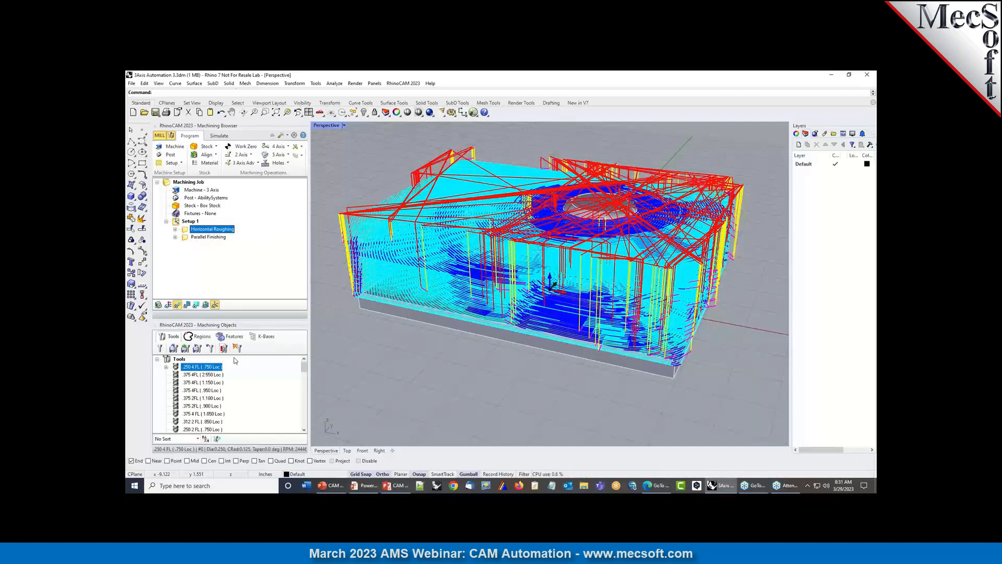
Load 3 axis automation.vkb into the knowledge base browser and copy its Horizontal Roughing operation into the job's Setup 1.
{"action": "left_click", "coordinate": [265, 337]}
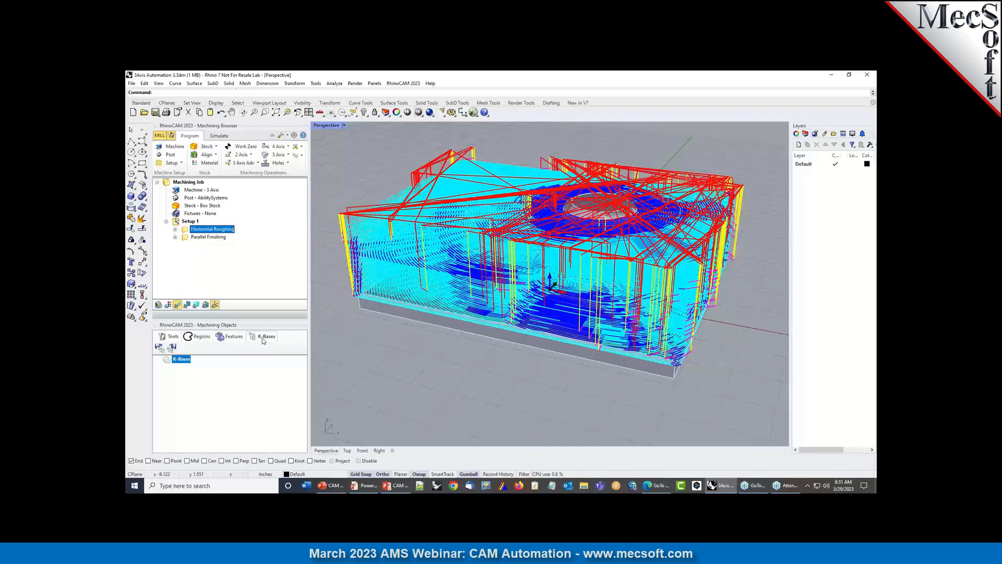
{"action": "left_click", "coordinate": [160, 348]}
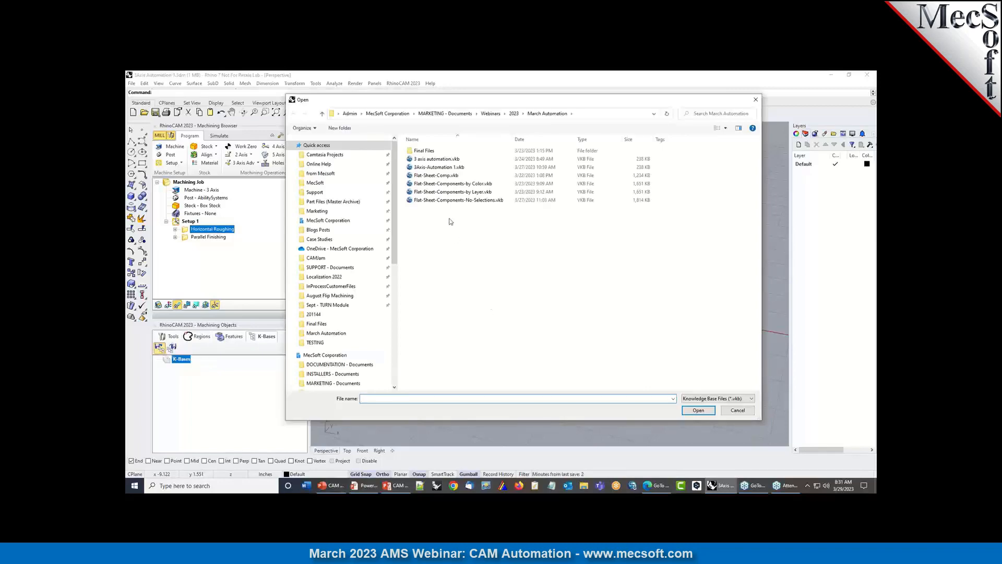
{"action": "double_click", "coordinate": [440, 159]}
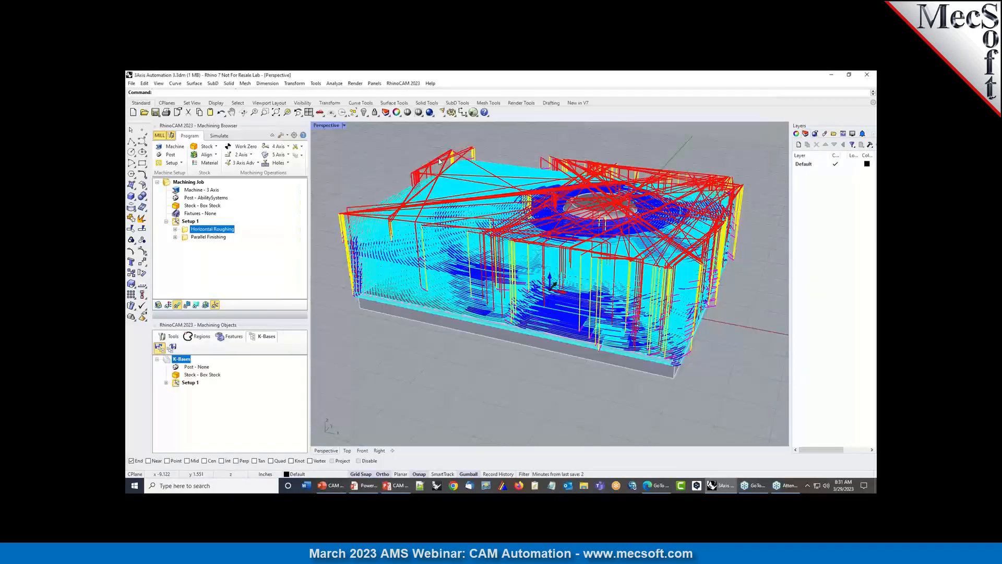
{"action": "left_click", "coordinate": [166, 383]}
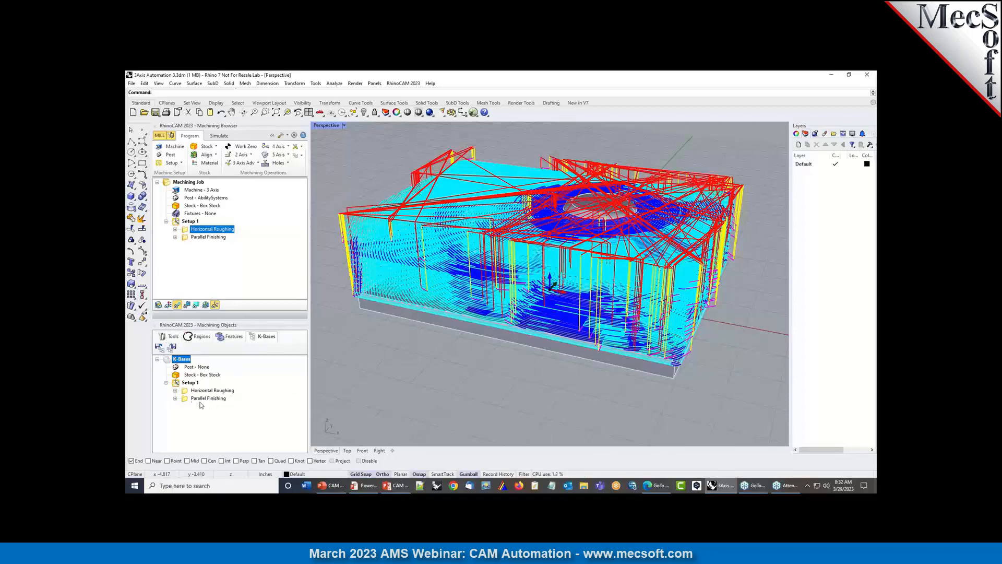
{"action": "left_click", "coordinate": [186, 392]}
{"action": "left_click_drag", "start_coordinate": [186, 392], "coordinate": [182, 252]}
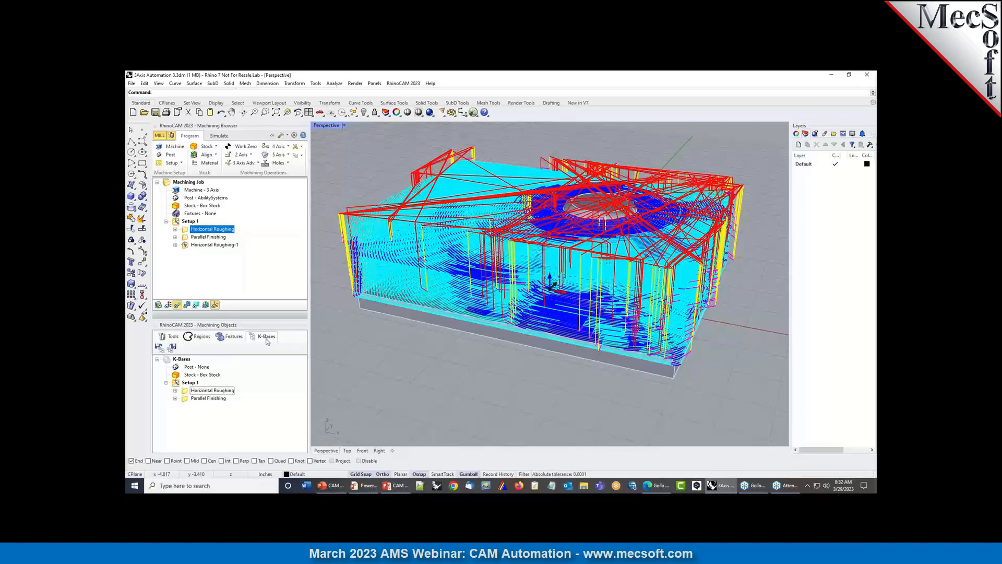
Open the Flat-Sheet-Components.3dm part file without saving the changes to 3Axis Automation 3.3dm.
{"action": "left_click", "coordinate": [131, 84]}
{"action": "left_click", "coordinate": [151, 102]}
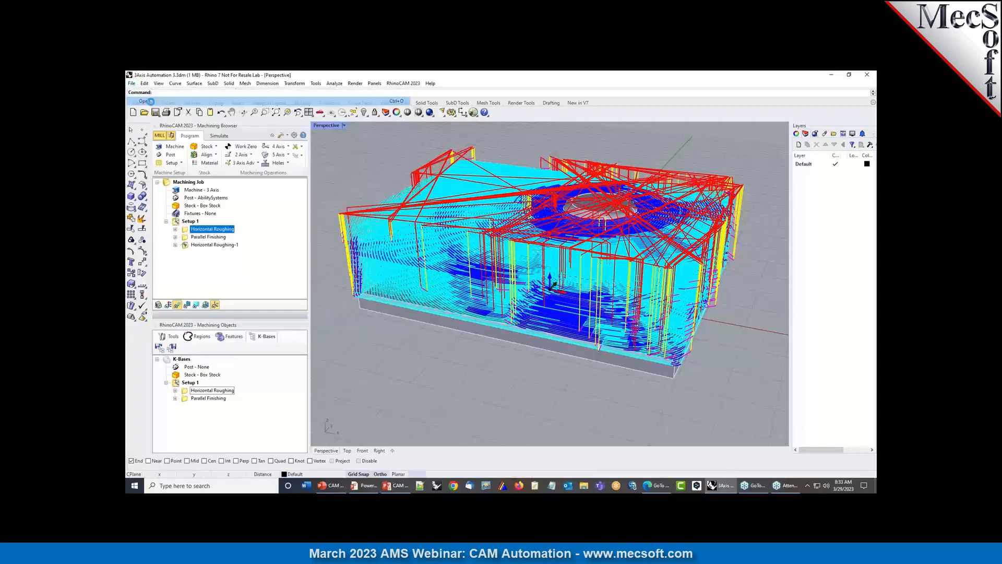
{"action": "left_click", "coordinate": [506, 295]}
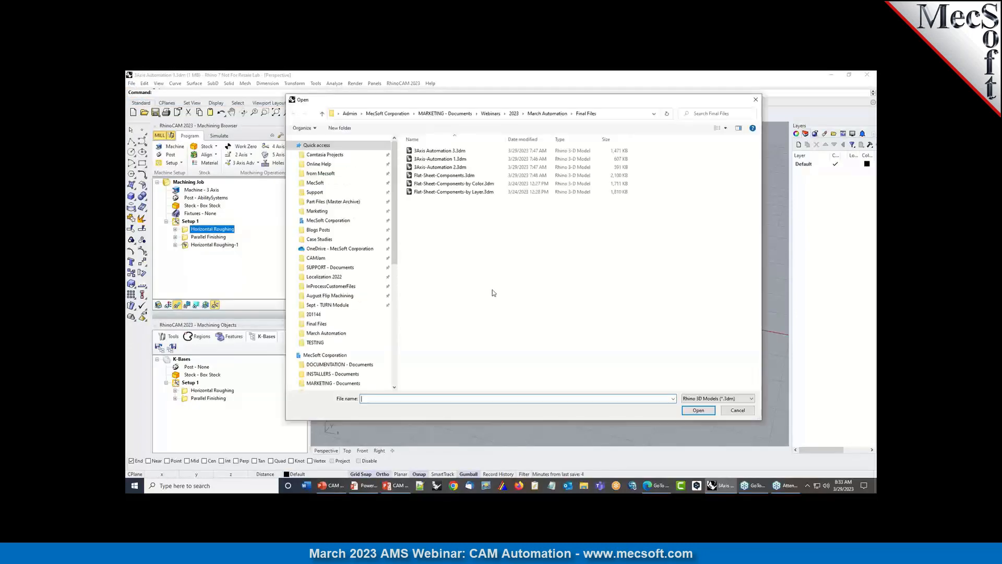
{"action": "left_click", "coordinate": [449, 176]}
{"action": "double_click", "coordinate": [449, 177]}
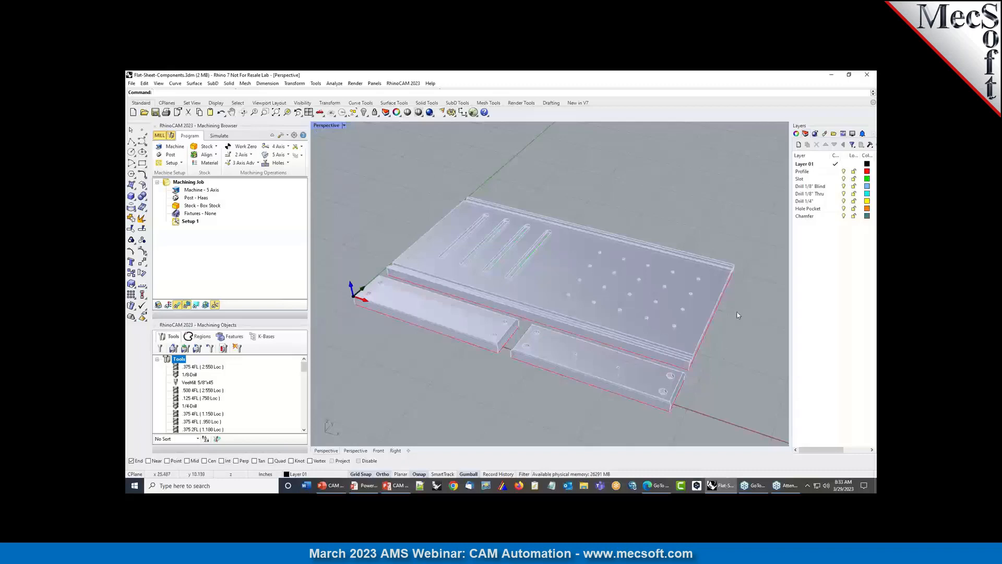
Load Flat-Sheet-Components-No-Selections.vkb into the flat-sheet part's machining job, using the saved box stock.
{"action": "right_click_drag", "start_coordinate": [729, 378], "coordinate": [757, 314]}
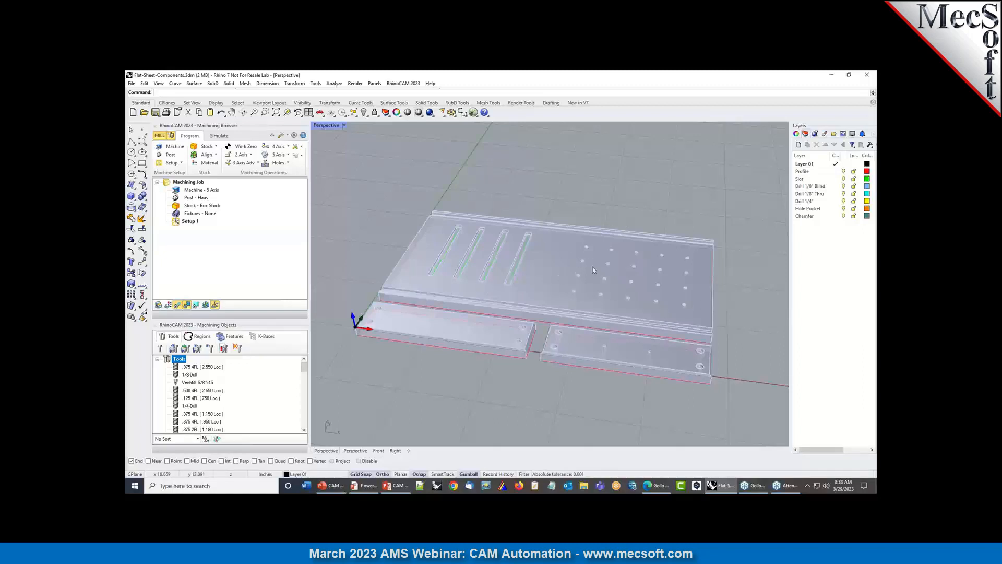
{"action": "left_click", "coordinate": [300, 155]}
{"action": "left_click", "coordinate": [312, 177]}
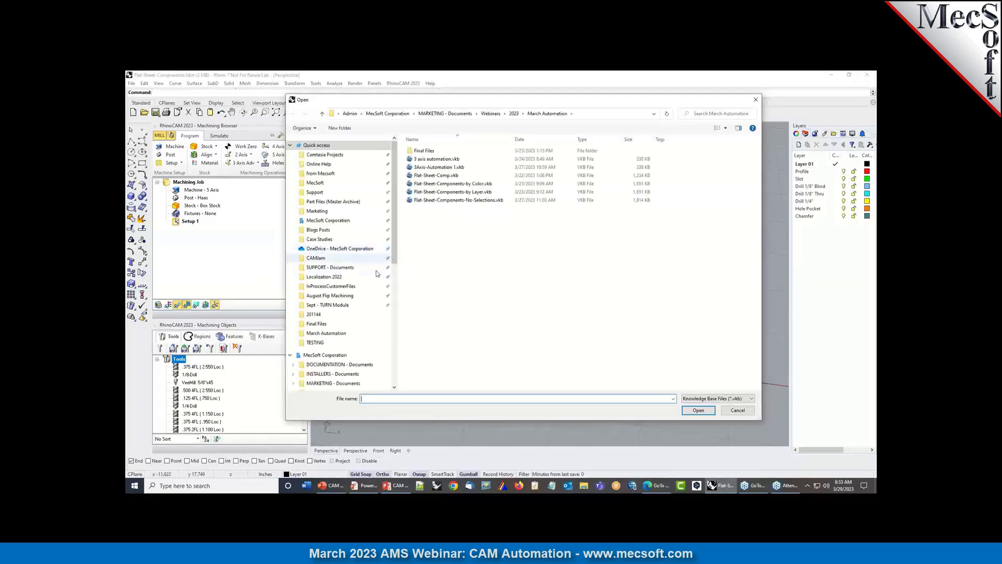
{"action": "left_click", "coordinate": [412, 202]}
{"action": "double_click", "coordinate": [412, 201]}
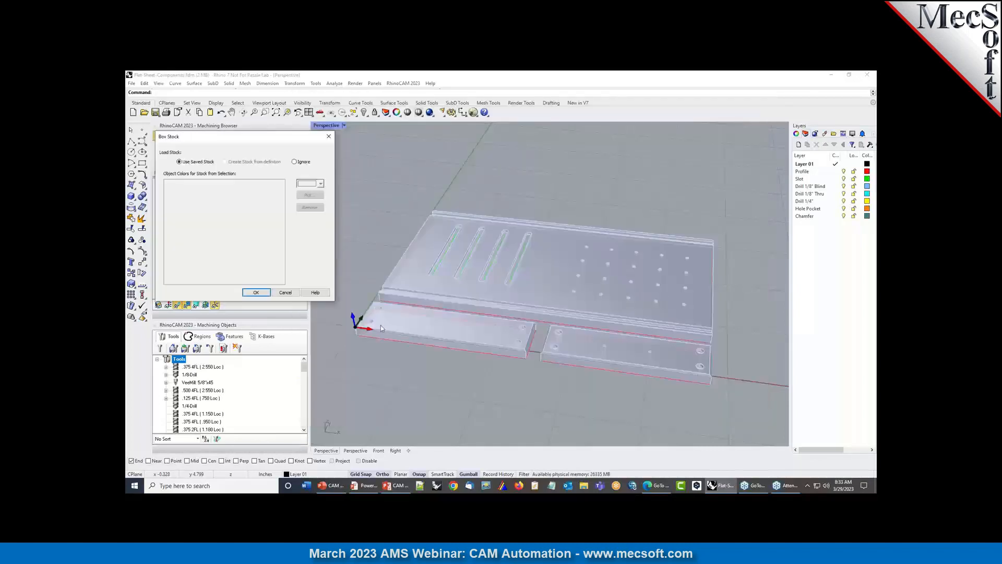
{"action": "left_click", "coordinate": [261, 293]}
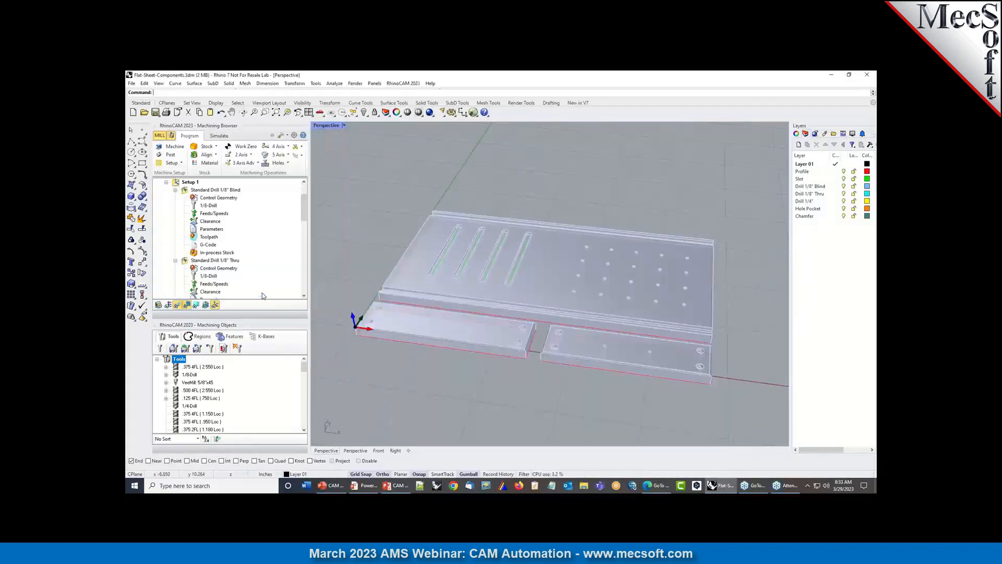
Collapse the details of all drilling, slotting, pocketing, chamfering and profiling operations under Setup 1.
{"action": "left_click", "coordinate": [176, 190]}
{"action": "left_click", "coordinate": [175, 198]}
{"action": "left_click", "coordinate": [175, 206]}
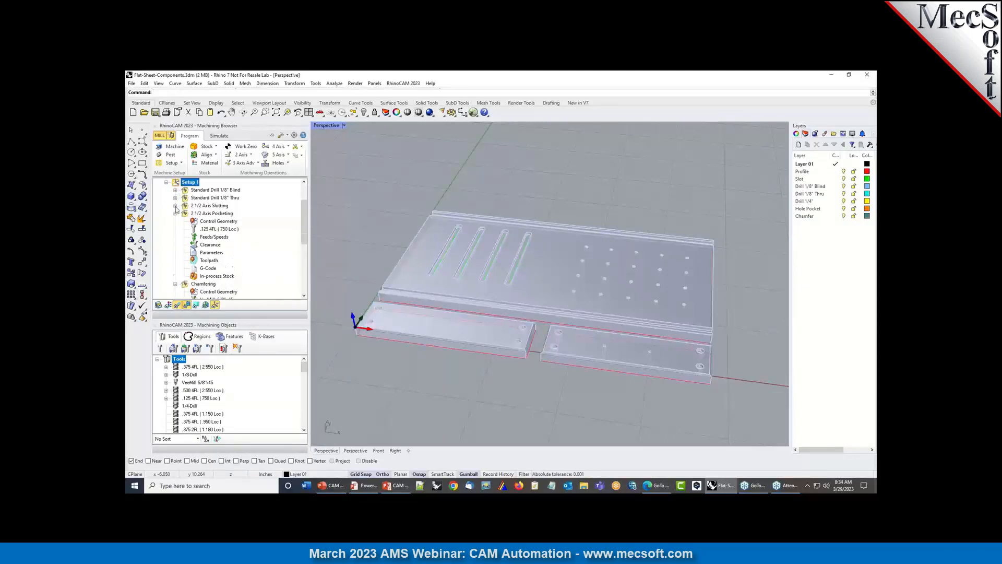
{"action": "left_click", "coordinate": [176, 214]}
{"action": "left_click", "coordinate": [175, 221]}
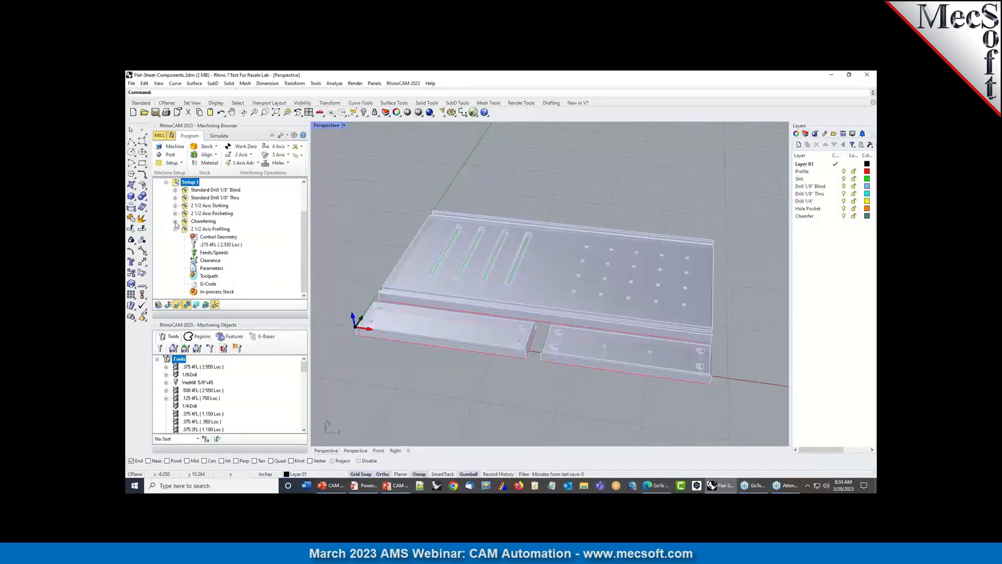
{"action": "left_click", "coordinate": [175, 229]}
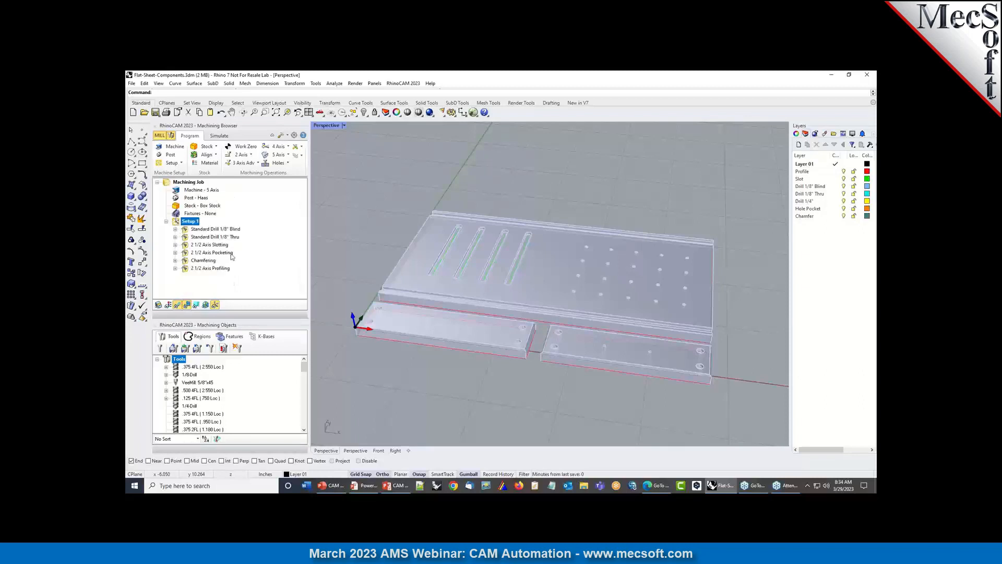
Go through the drilling, slotting, pocketing, chamfering and profiling operations one by one and examine the matching features on the flat-sheet parts.
{"action": "left_click", "coordinate": [220, 230]}
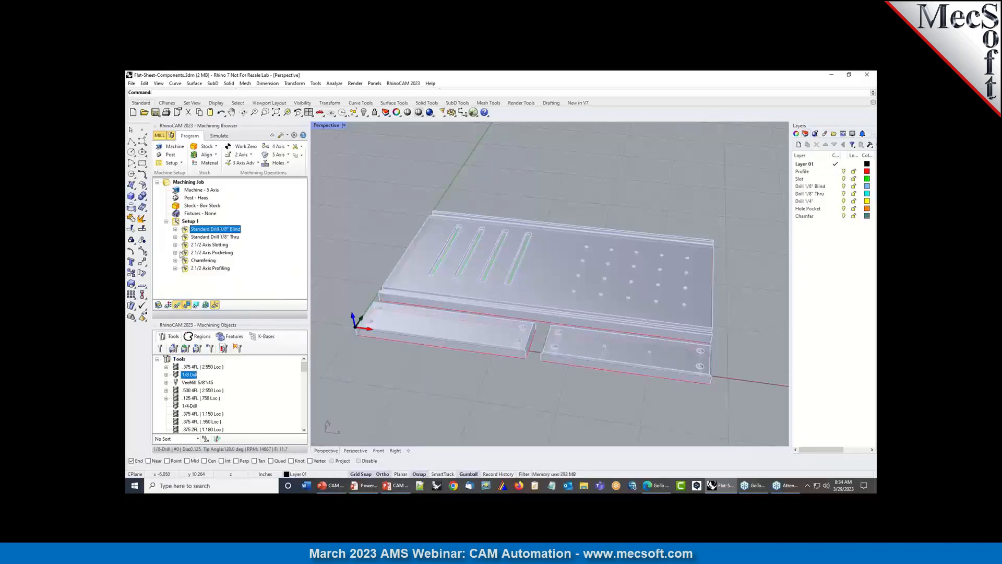
{"action": "left_click", "coordinate": [228, 238]}
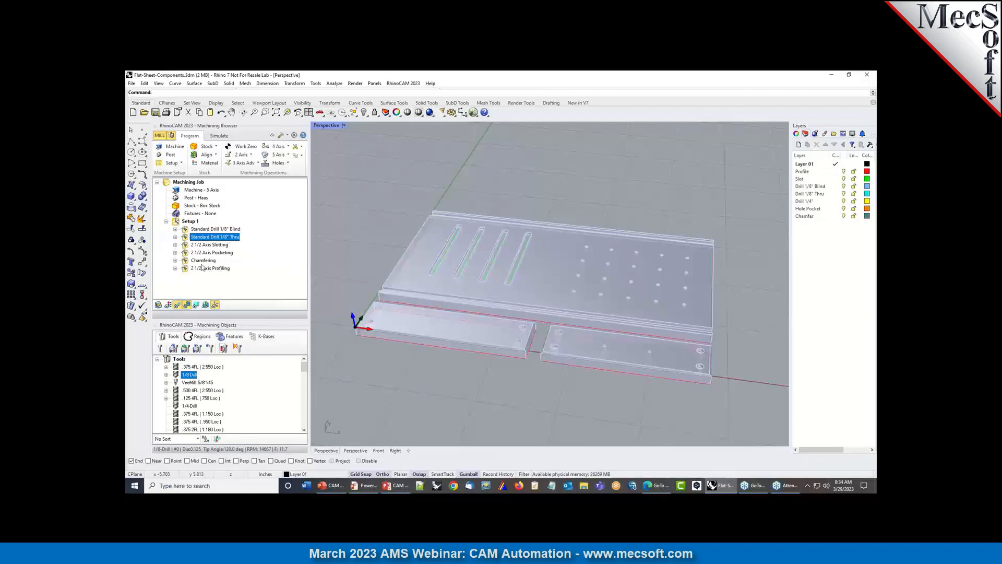
{"action": "left_click", "coordinate": [189, 245]}
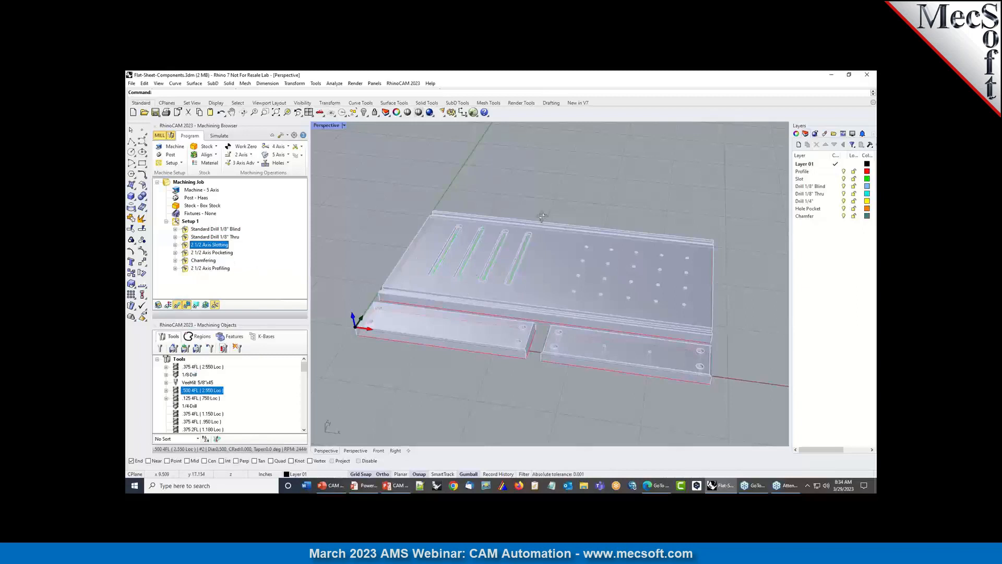
{"action": "right_click_drag", "start_coordinate": [465, 290], "coordinate": [490, 247]}
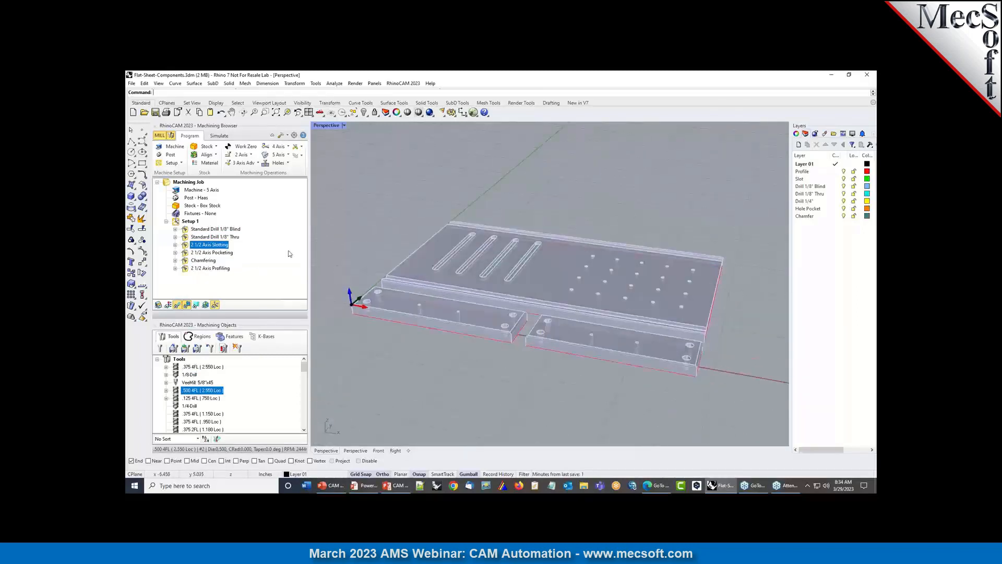
{"action": "left_click", "coordinate": [206, 253]}
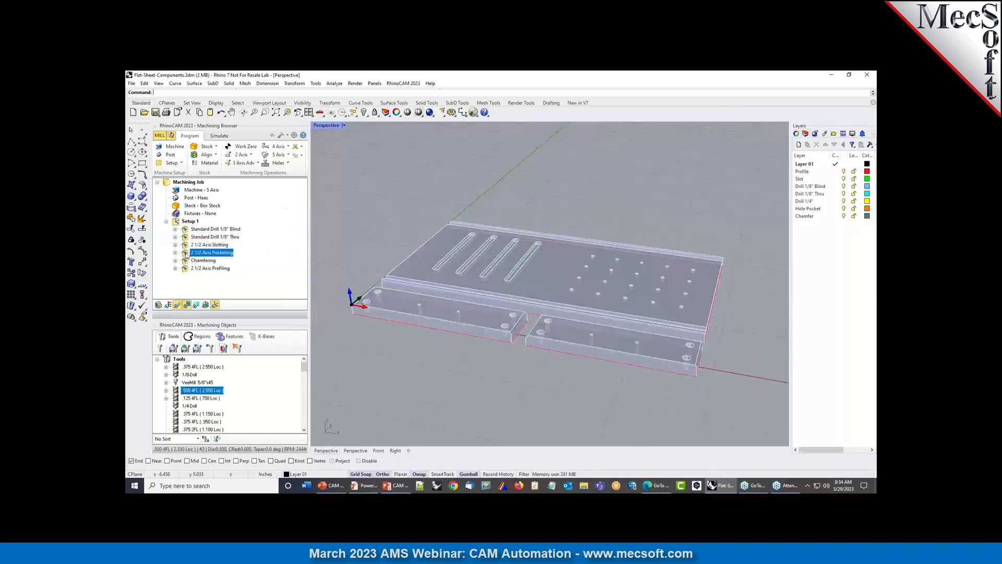
{"action": "scroll", "coordinate": [481, 248], "scroll_direction": "up", "scroll_amount": 5}
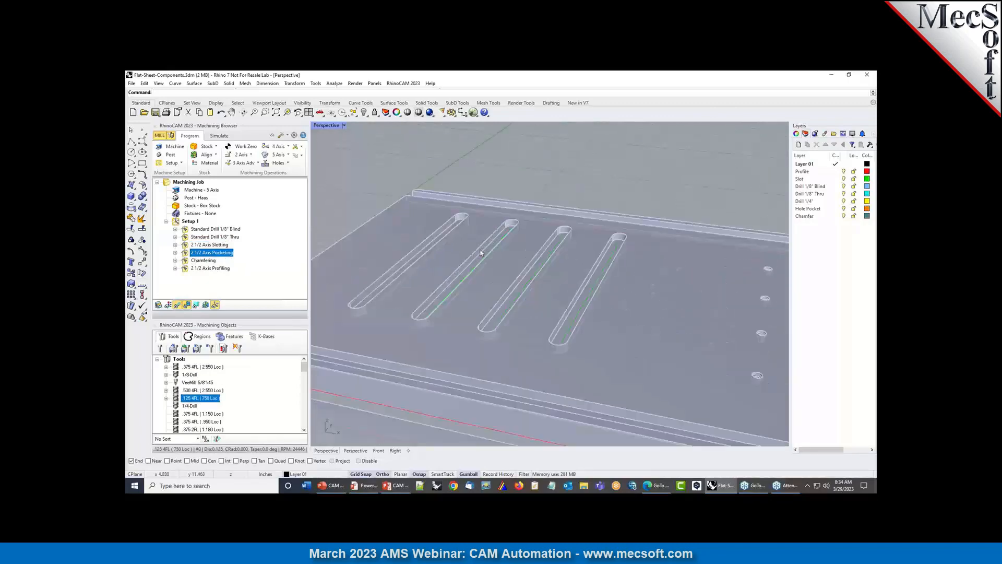
{"action": "scroll", "coordinate": [475, 240], "scroll_direction": "down", "scroll_amount": 3}
{"action": "scroll", "coordinate": [473, 239], "scroll_direction": "down", "scroll_amount": 2}
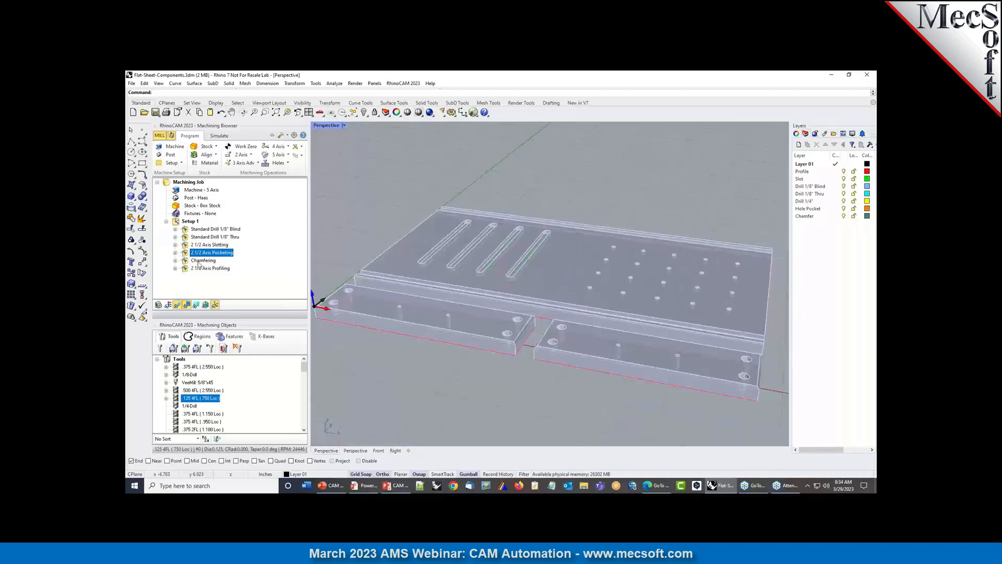
{"action": "left_click", "coordinate": [189, 261]}
{"action": "scroll", "coordinate": [517, 327], "scroll_direction": "up", "scroll_amount": 8}
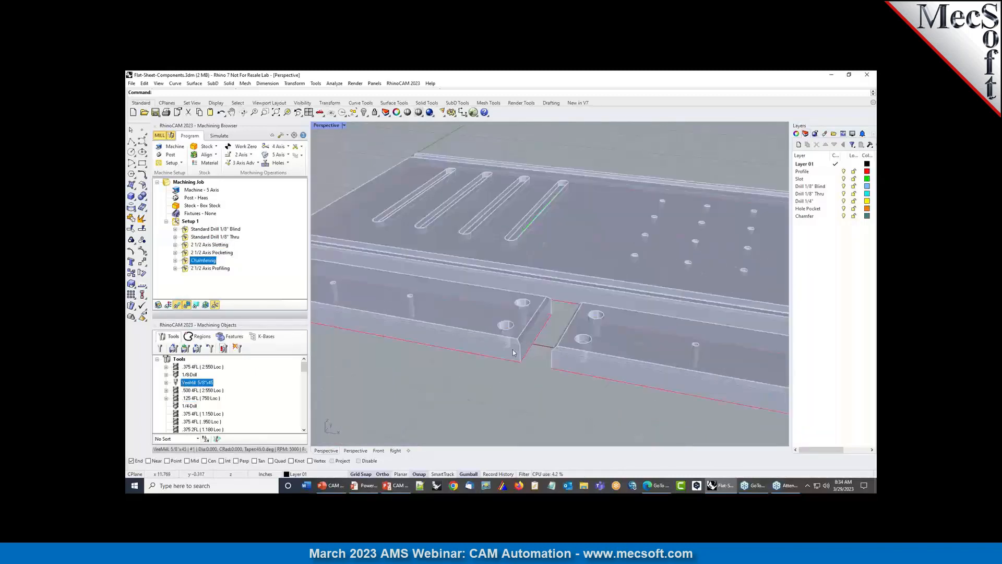
{"action": "scroll", "coordinate": [554, 253], "scroll_direction": "down", "scroll_amount": 8}
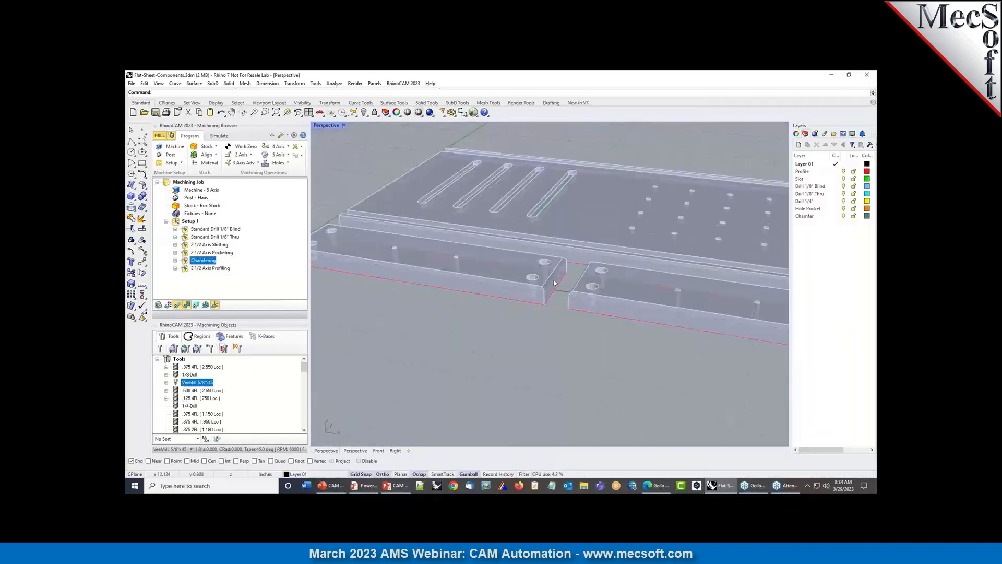
{"action": "left_click", "coordinate": [195, 269]}
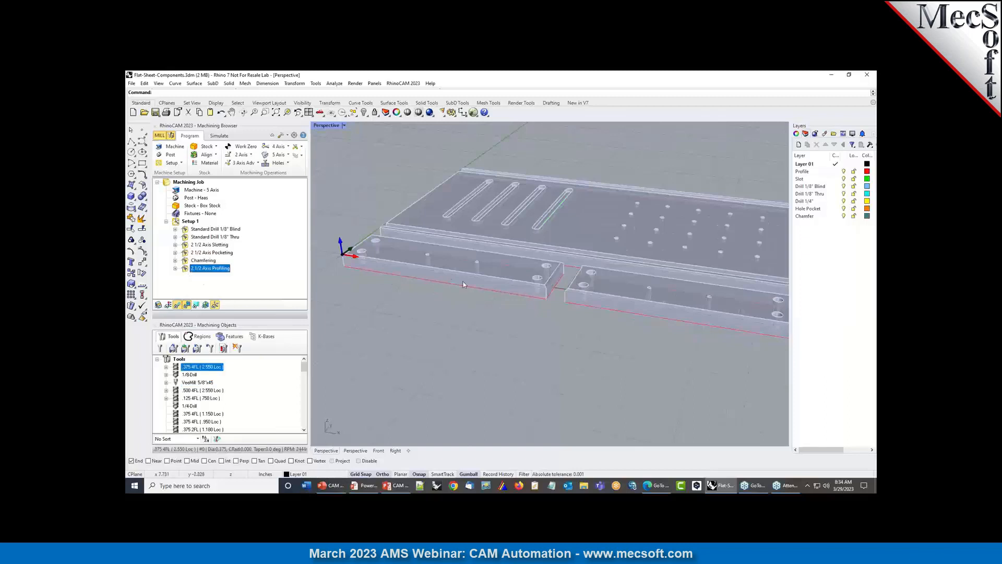
{"action": "scroll", "coordinate": [406, 286], "scroll_direction": "down", "scroll_amount": 3}
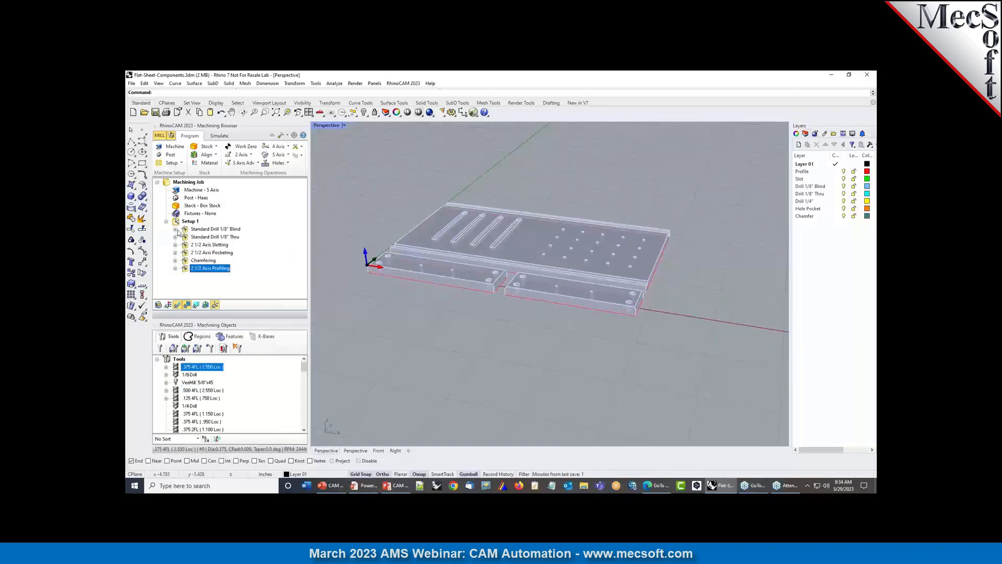
Check the hole selection of the Standard Drill 1/8" Blind operation and close its settings without changes.
{"action": "left_click", "coordinate": [176, 229]}
{"action": "left_click", "coordinate": [185, 230]}
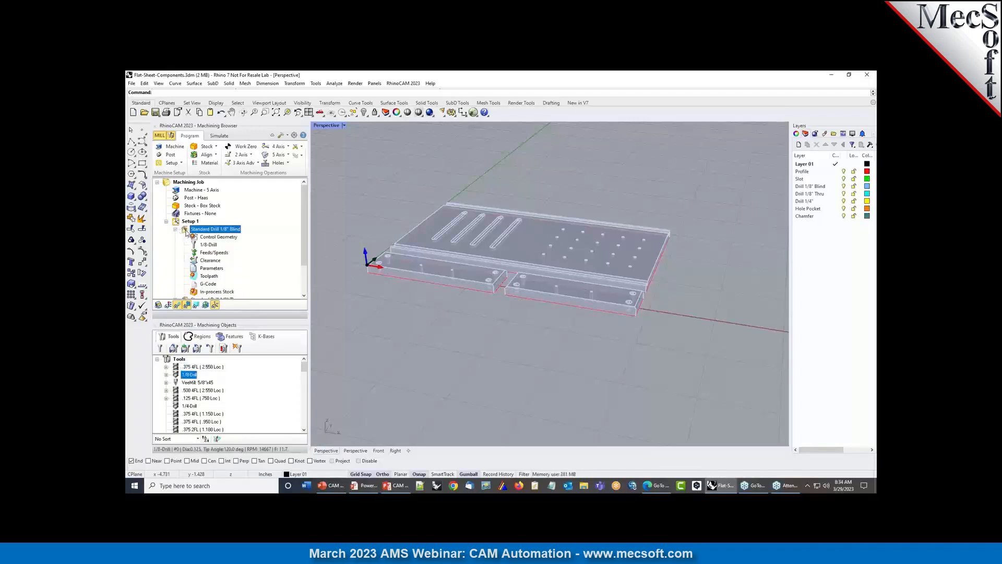
{"action": "double_click", "coordinate": [211, 229]}
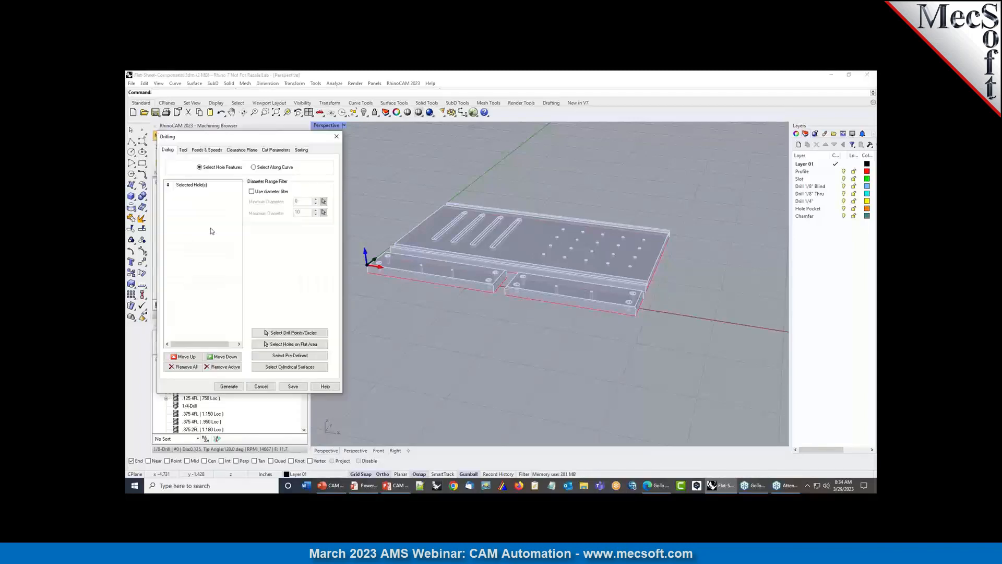
{"action": "left_click", "coordinate": [336, 137]}
{"action": "left_click", "coordinate": [176, 229]}
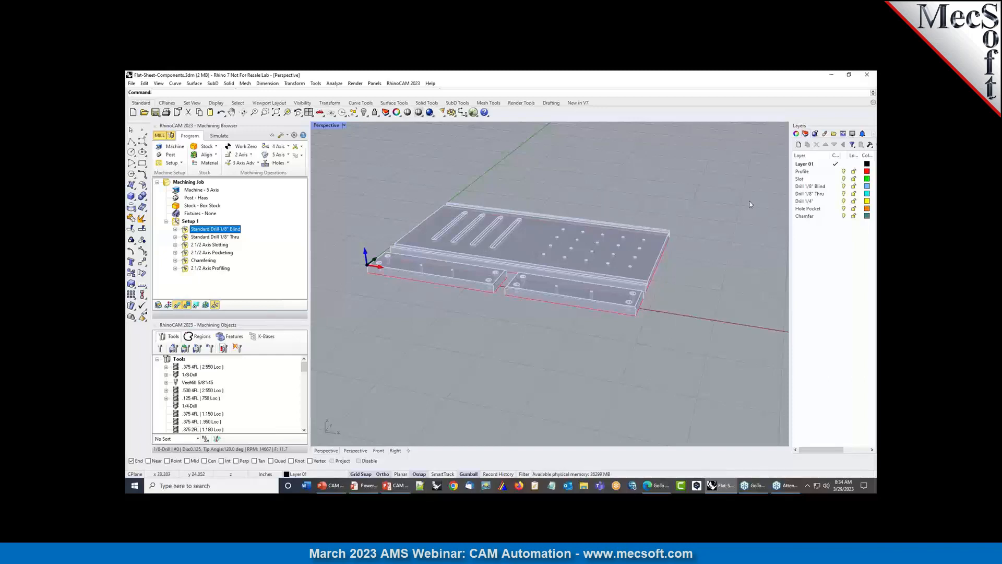
Go through the Profile, Slot, Drill 1/8" Blind, Drill 1/8" Thru, Drill 1/4", Hole Pocket and Chamfer layers one by one.
{"action": "left_click", "coordinate": [803, 172]}
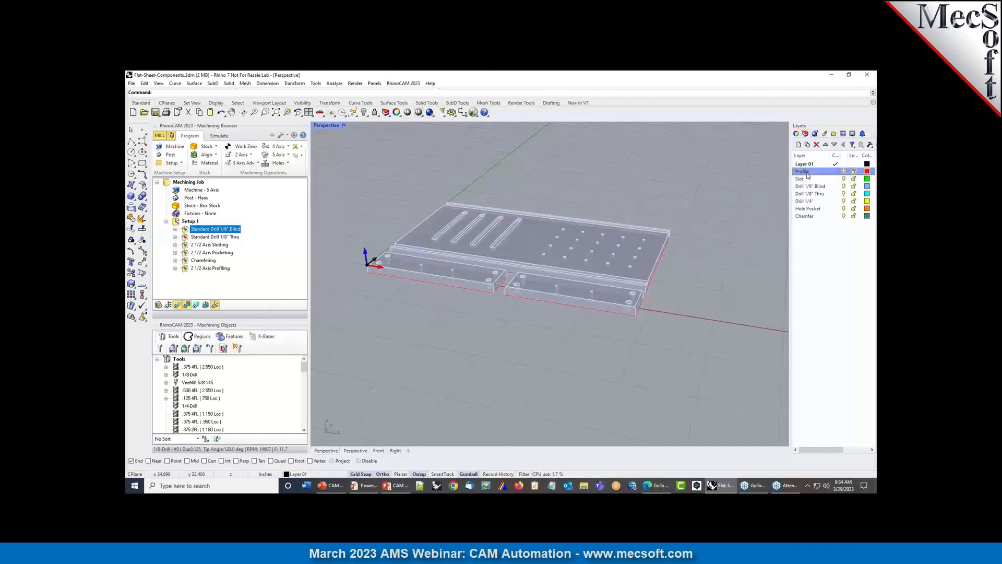
{"action": "left_click", "coordinate": [804, 179]}
{"action": "left_click", "coordinate": [808, 187]}
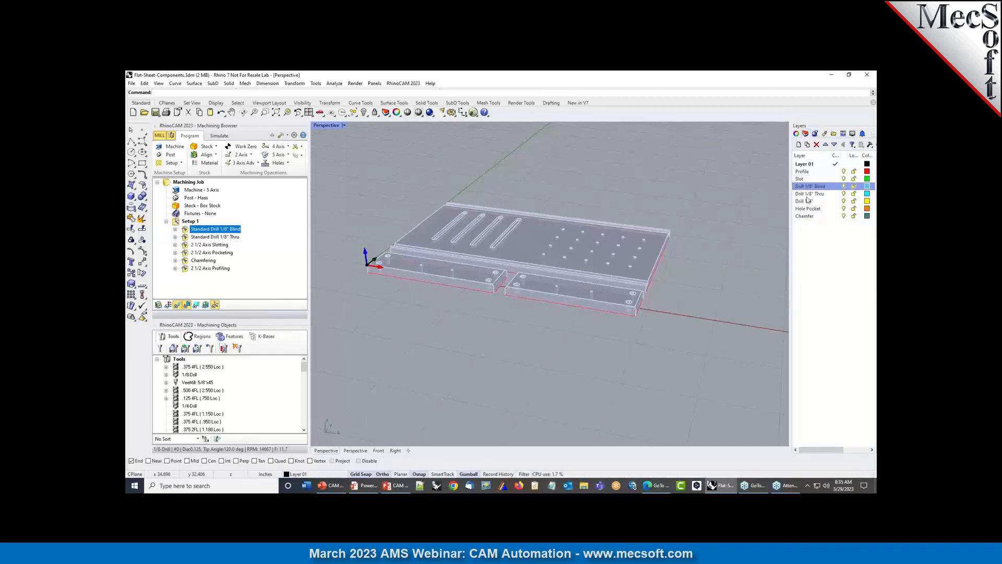
{"action": "left_click", "coordinate": [807, 195]}
{"action": "left_click", "coordinate": [807, 202]}
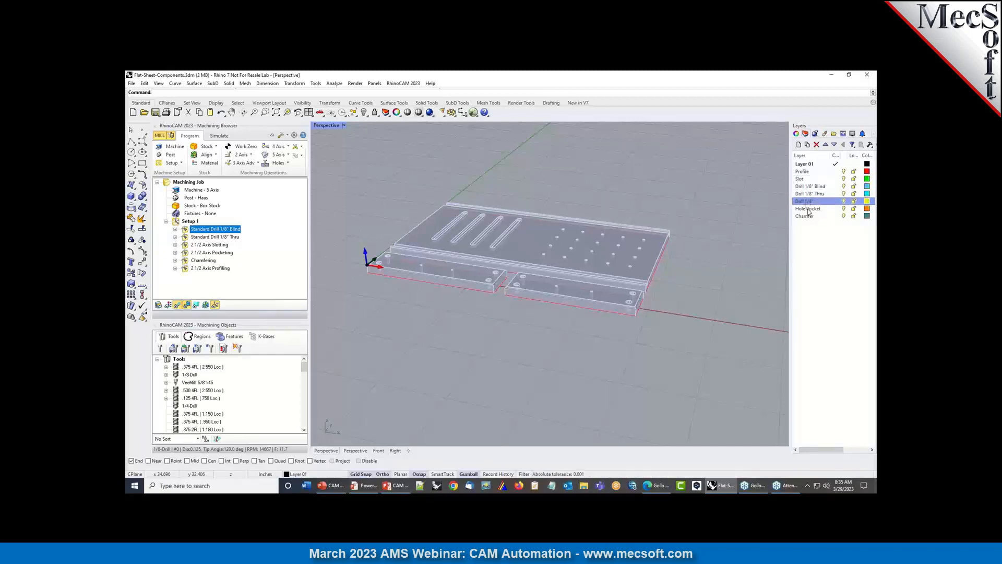
{"action": "left_click", "coordinate": [808, 210]}
{"action": "left_click", "coordinate": [809, 216]}
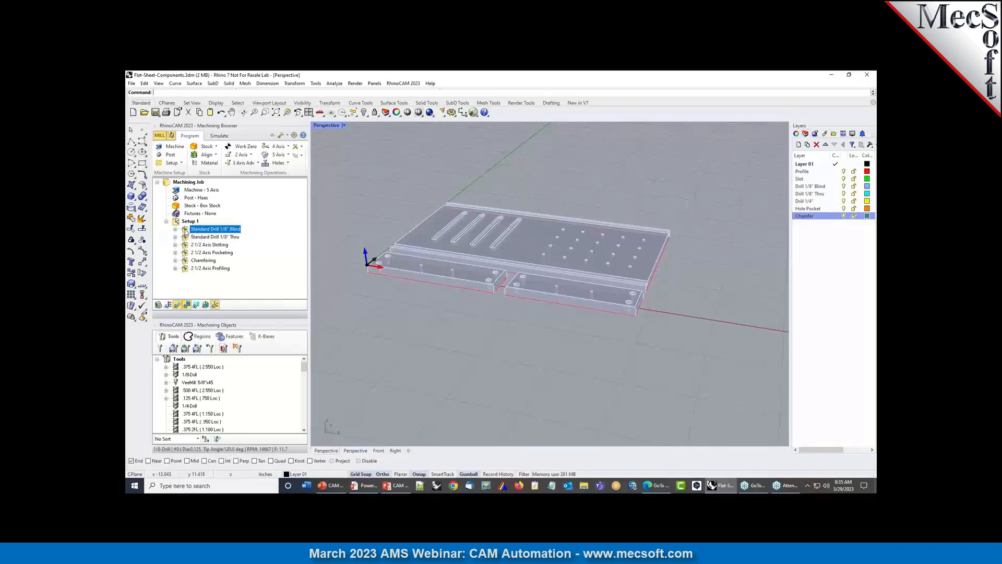
Assign all objects on the Drill 1/8" Blind layer as drill points of the Standard Drill 1/8" Blind operation and generate its toolpath.
{"action": "double_click", "coordinate": [186, 229]}
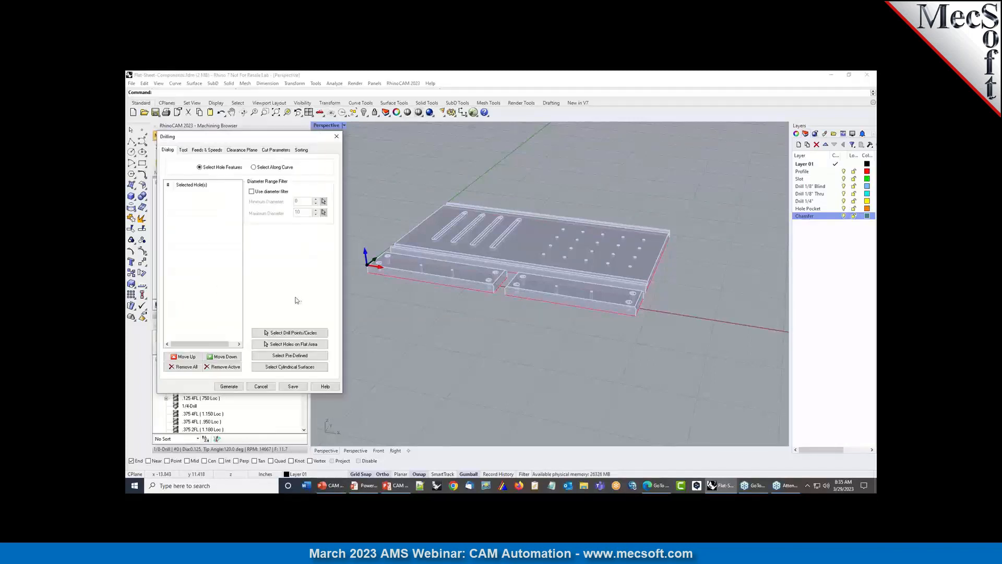
{"action": "left_click", "coordinate": [292, 334]}
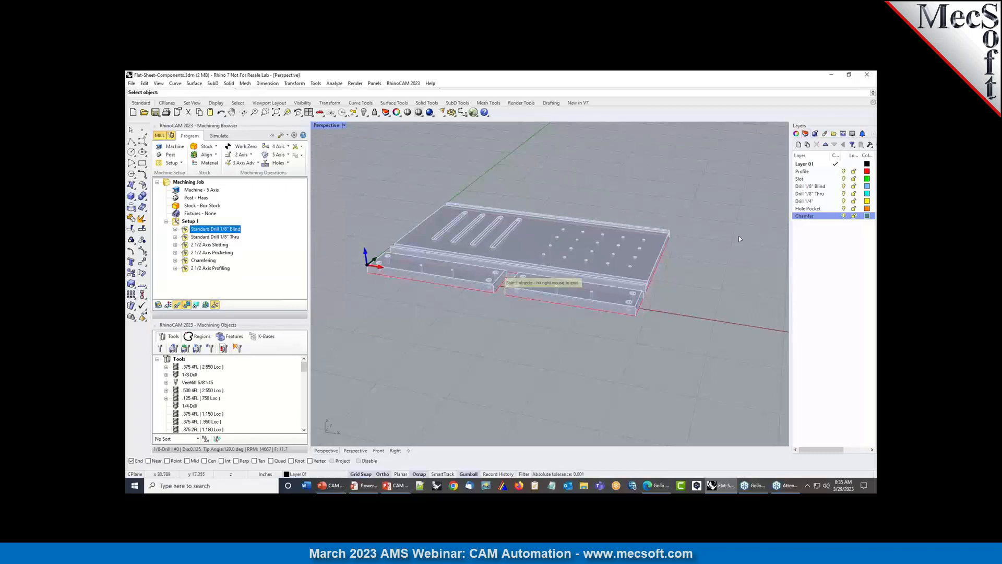
{"action": "left_click", "coordinate": [803, 189]}
{"action": "right_click", "coordinate": [811, 188]}
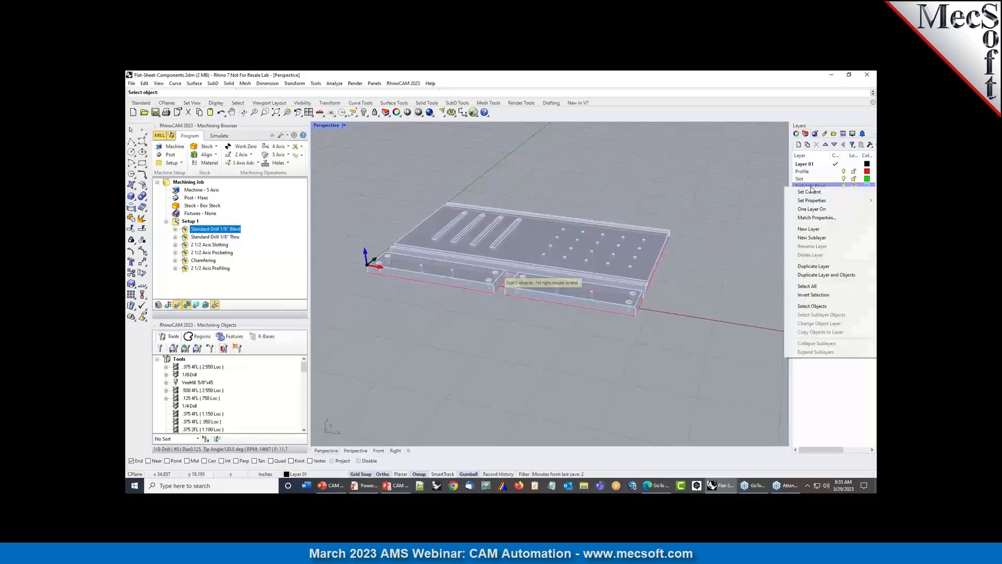
{"action": "left_click", "coordinate": [812, 307]}
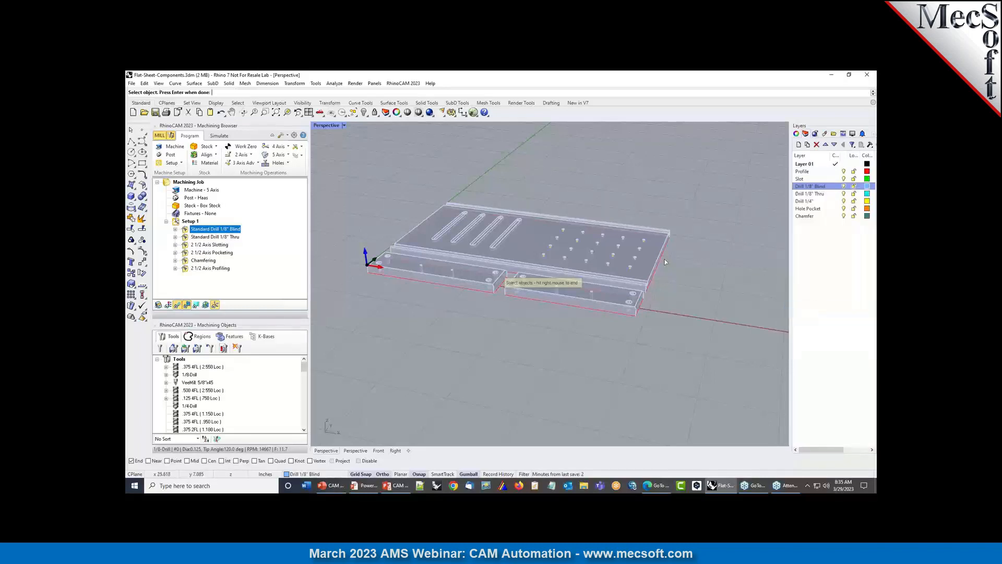
{"action": "right_click", "coordinate": [469, 309]}
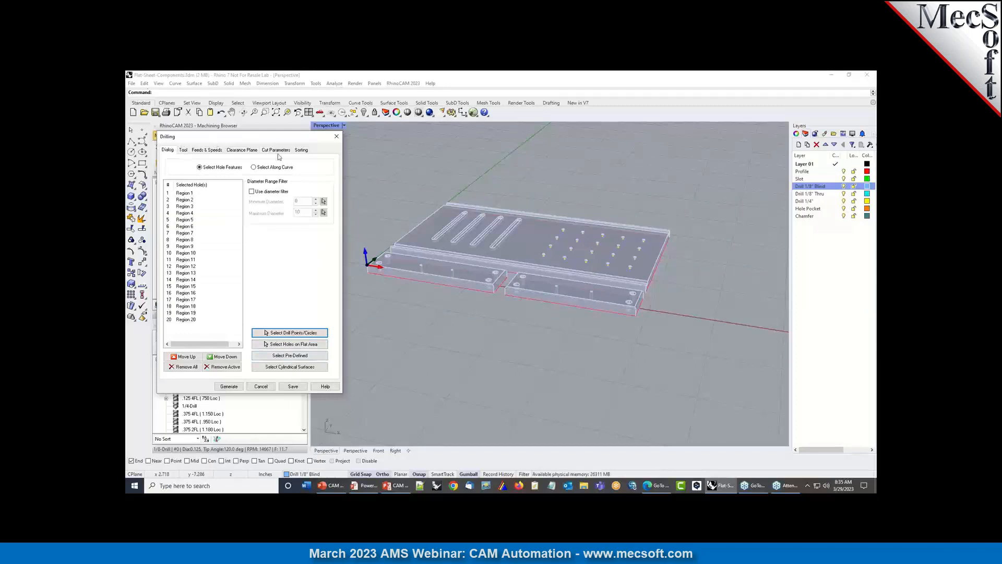
{"action": "left_click", "coordinate": [228, 386]}
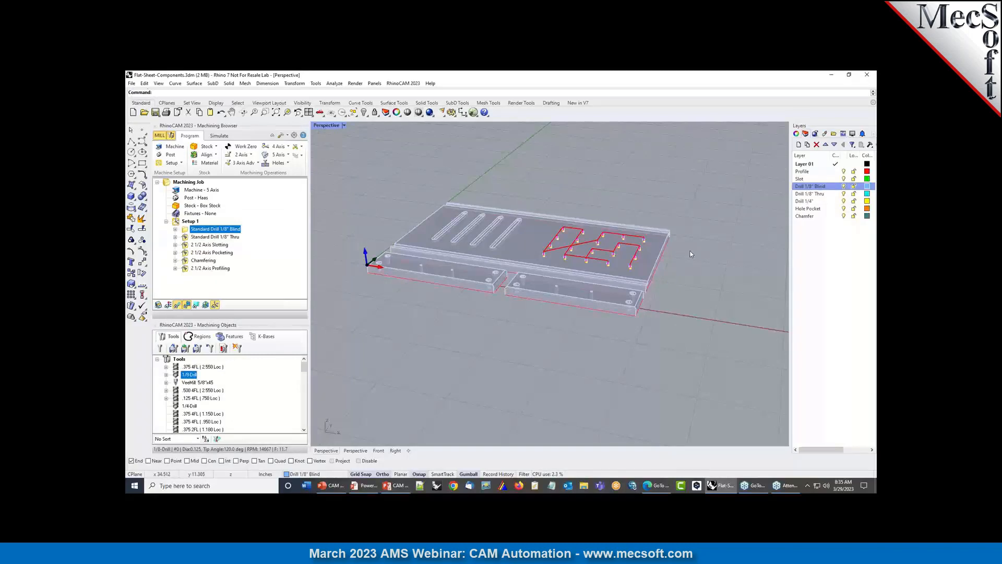
Assign all objects on the Drill 1/8" Thru layer as drill points of the Standard Drill 1/8" Thru operation and generate its toolpath.
{"action": "left_click", "coordinate": [185, 237]}
{"action": "double_click", "coordinate": [185, 237]}
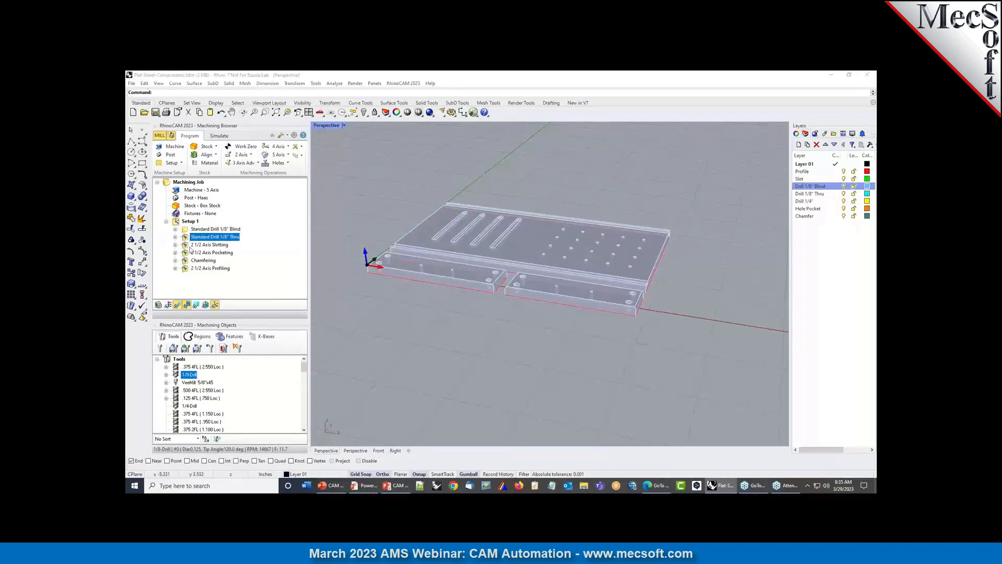
{"action": "left_click", "coordinate": [296, 334]}
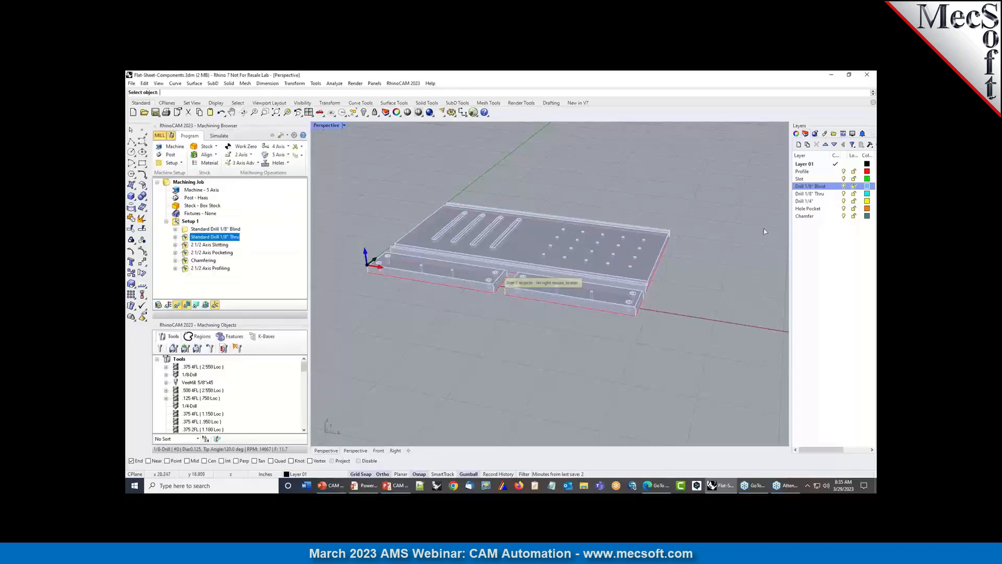
{"action": "right_click", "coordinate": [808, 194]}
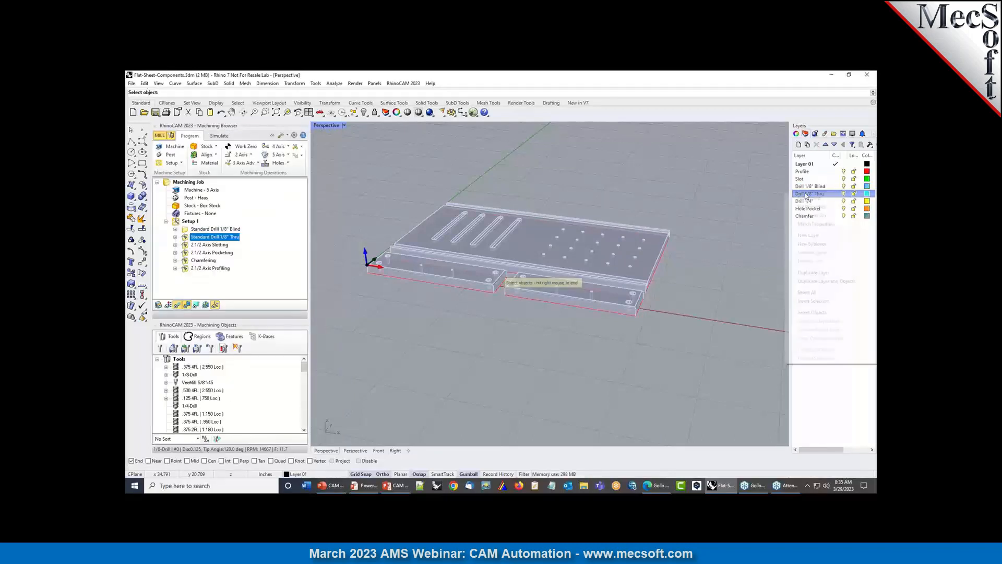
{"action": "left_click", "coordinate": [807, 314]}
{"action": "right_click", "coordinate": [551, 325]}
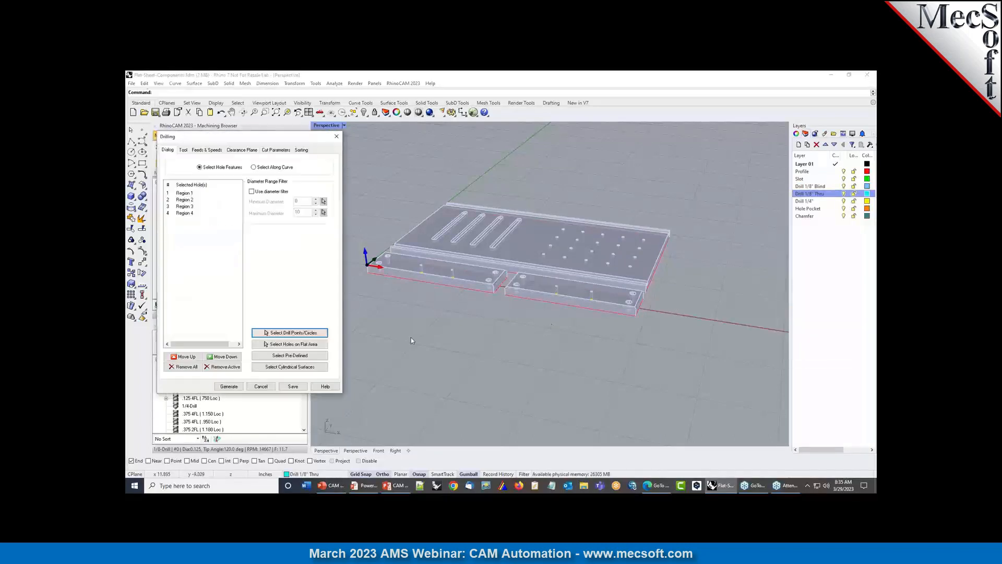
{"action": "left_click", "coordinate": [229, 387]}
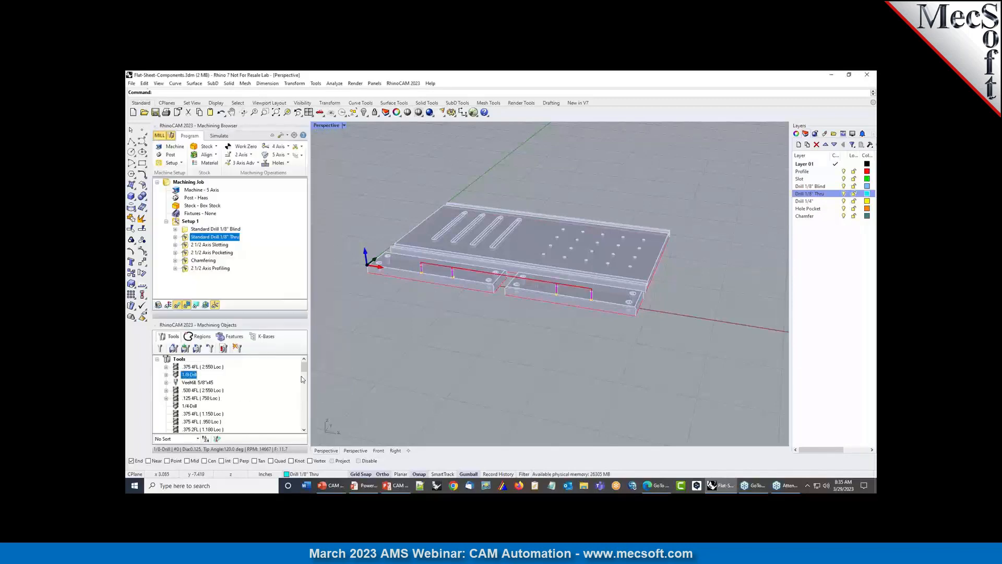
Assign all curves on the Slot layer as part regions of the 2 1/2 Axis Slotting operation and generate its toolpath.
{"action": "left_click", "coordinate": [185, 245]}
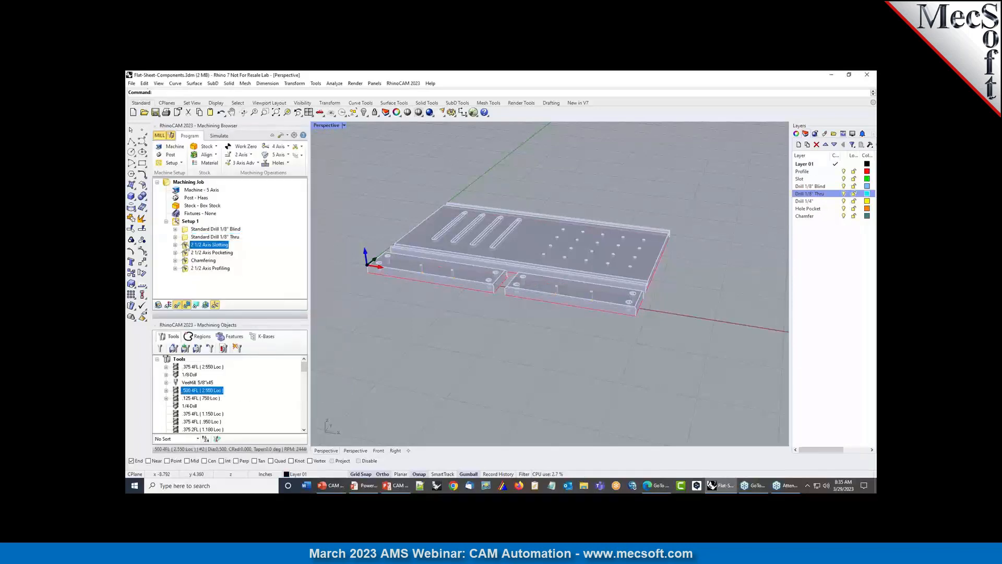
{"action": "double_click", "coordinate": [198, 246]}
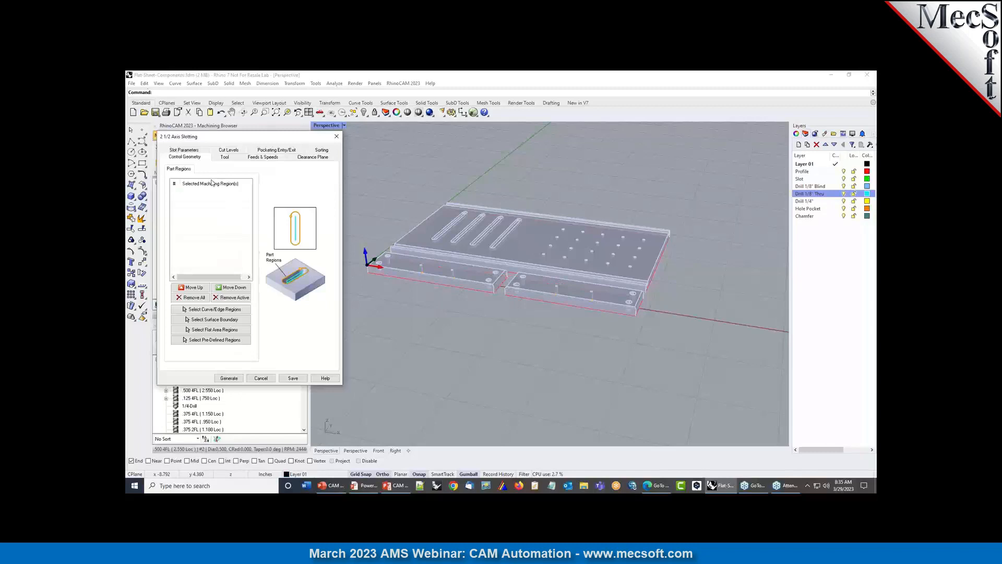
{"action": "left_click", "coordinate": [203, 310]}
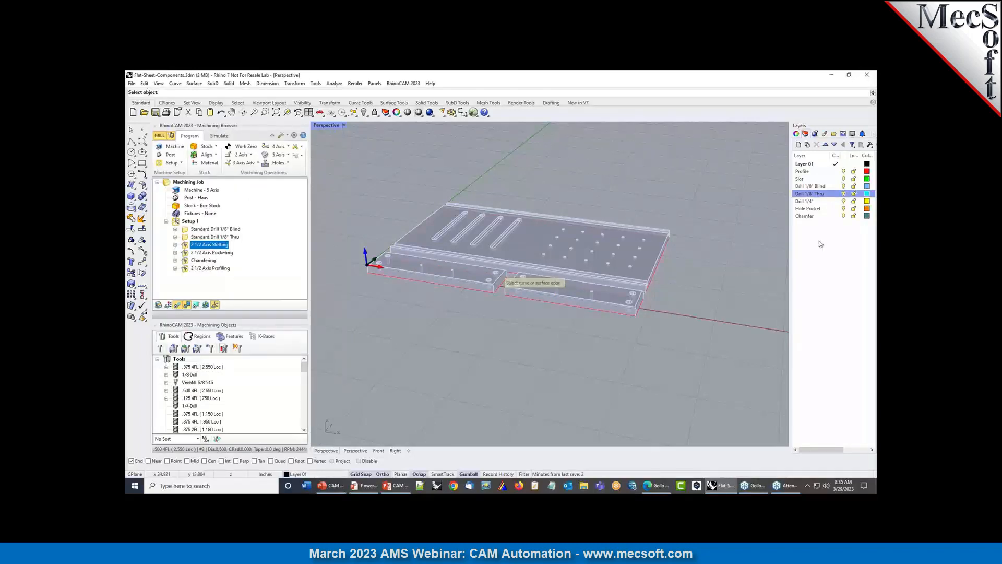
{"action": "left_click", "coordinate": [810, 179]}
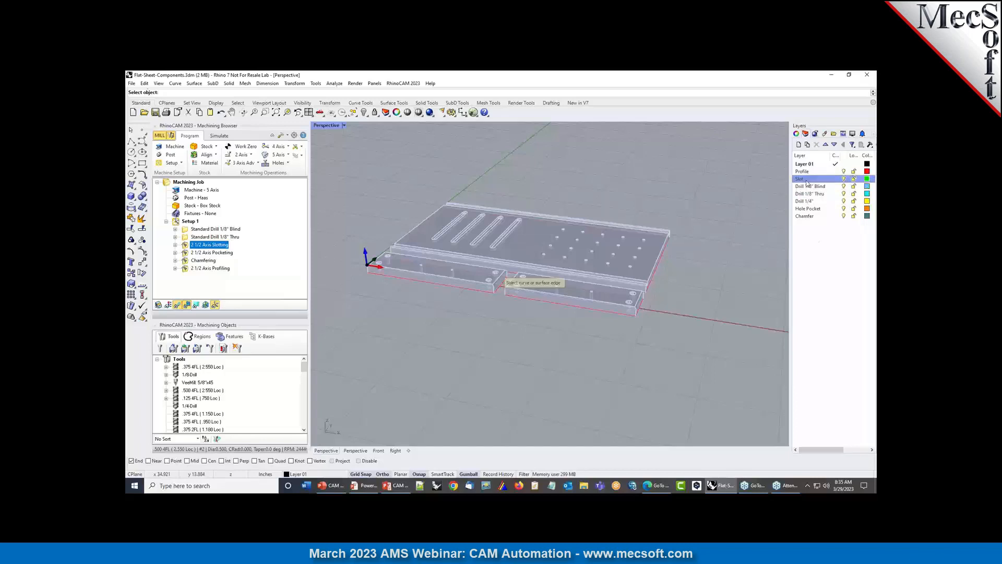
{"action": "right_click", "coordinate": [810, 178]}
{"action": "left_click", "coordinate": [812, 300]}
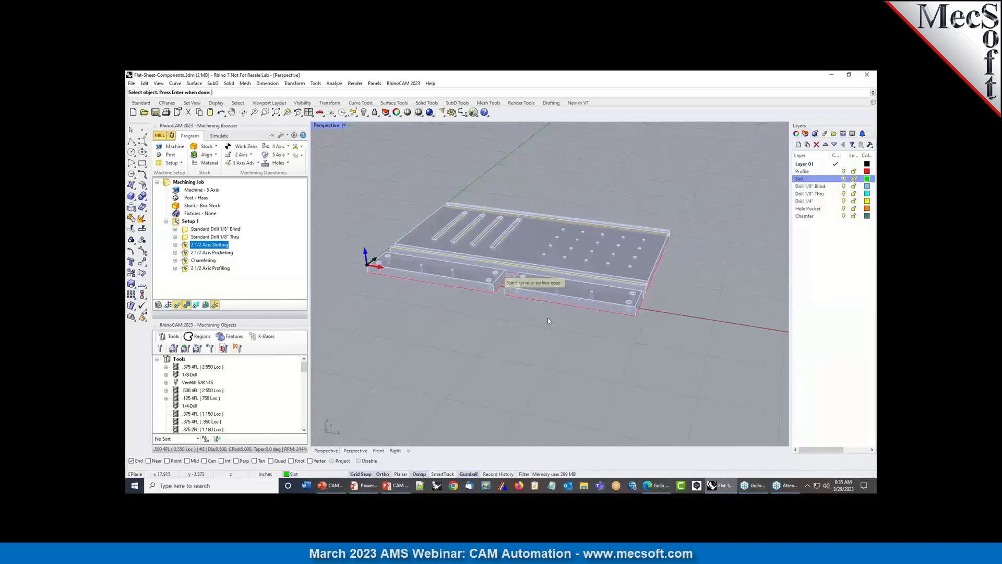
{"action": "key", "text": "Return"}
{"action": "left_click", "coordinate": [228, 378]}
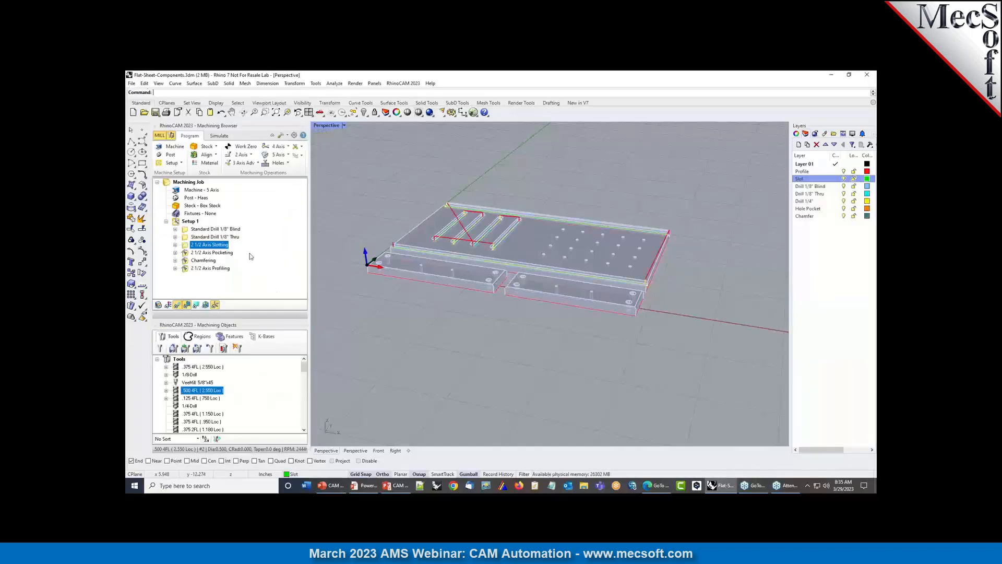
Assign all curves on the Hole Pocket layer as part regions of the 2 1/2 Axis Pocketing operation, generate its toolpath and inspect it.
{"action": "left_click", "coordinate": [198, 253]}
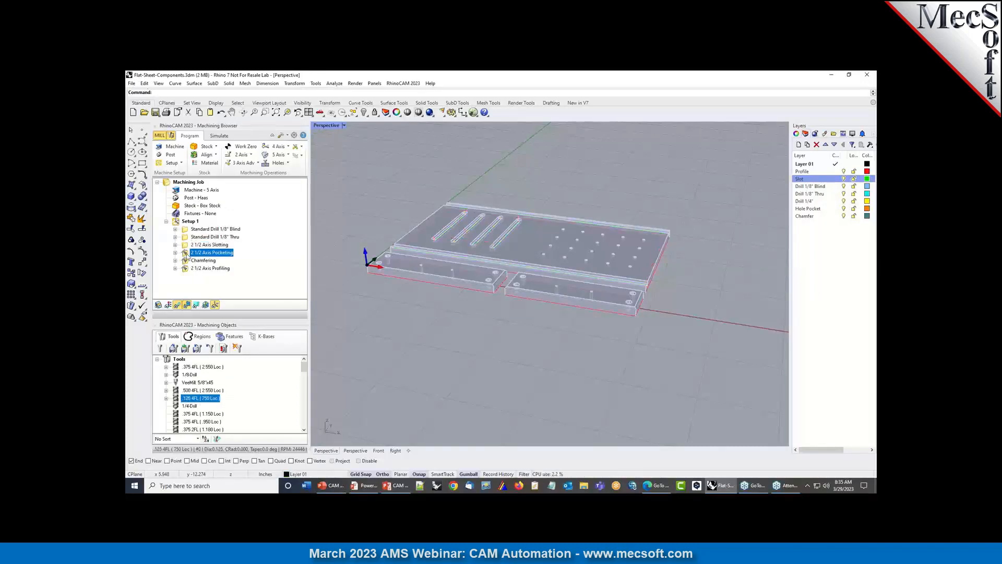
{"action": "double_click", "coordinate": [186, 255]}
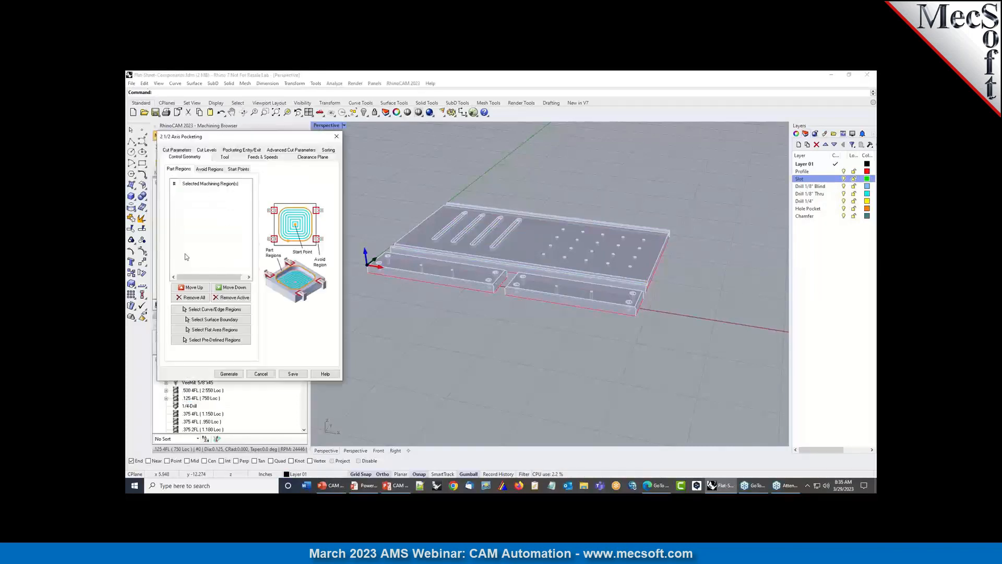
{"action": "left_click", "coordinate": [212, 310]}
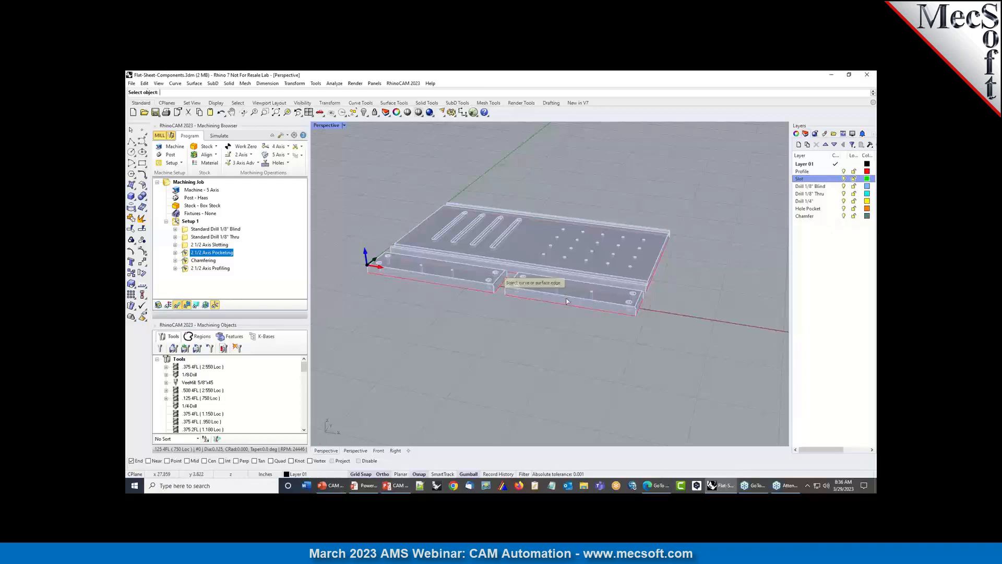
{"action": "right_click", "coordinate": [808, 210]}
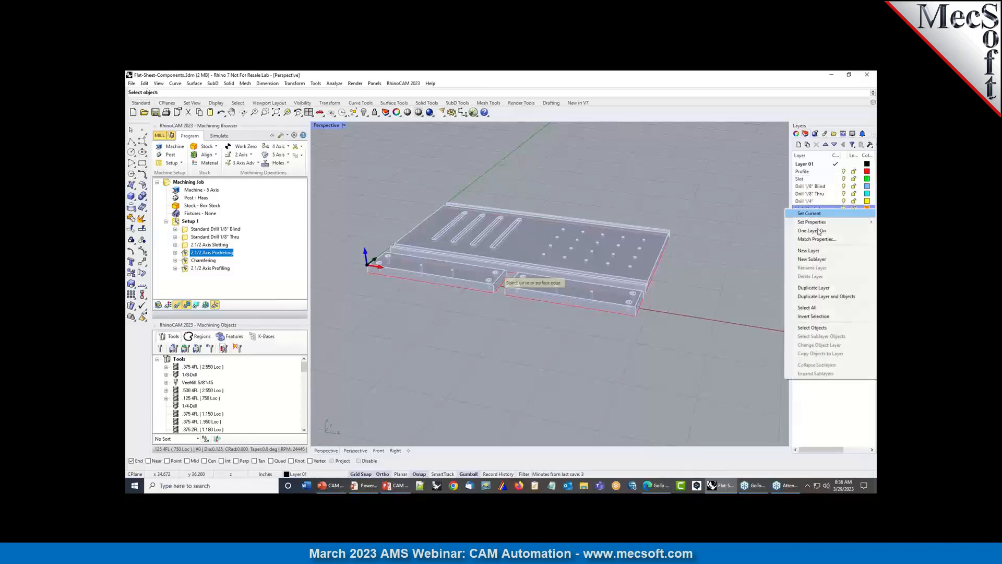
{"action": "left_click", "coordinate": [813, 327]}
{"action": "key", "text": "Return"}
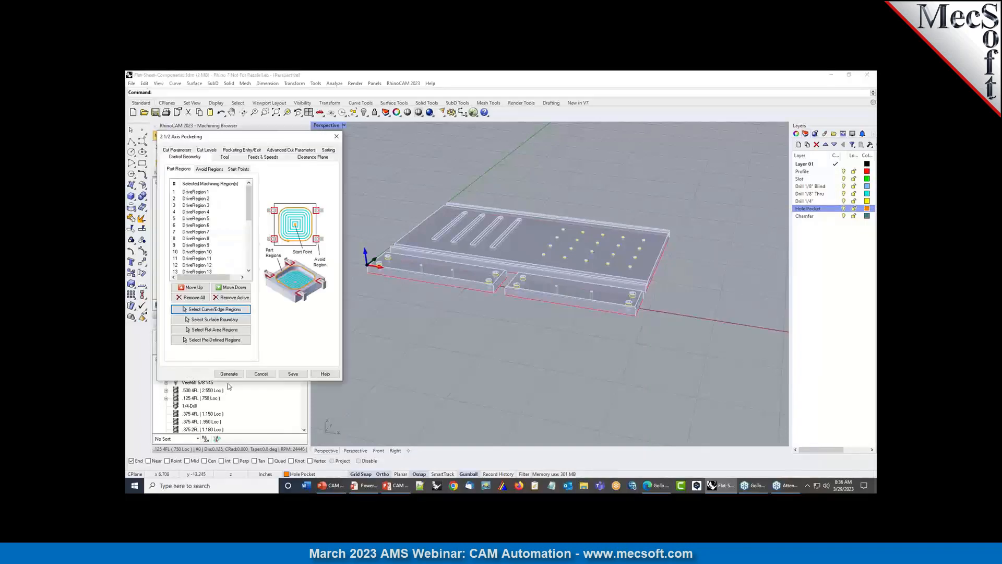
{"action": "left_click", "coordinate": [228, 374]}
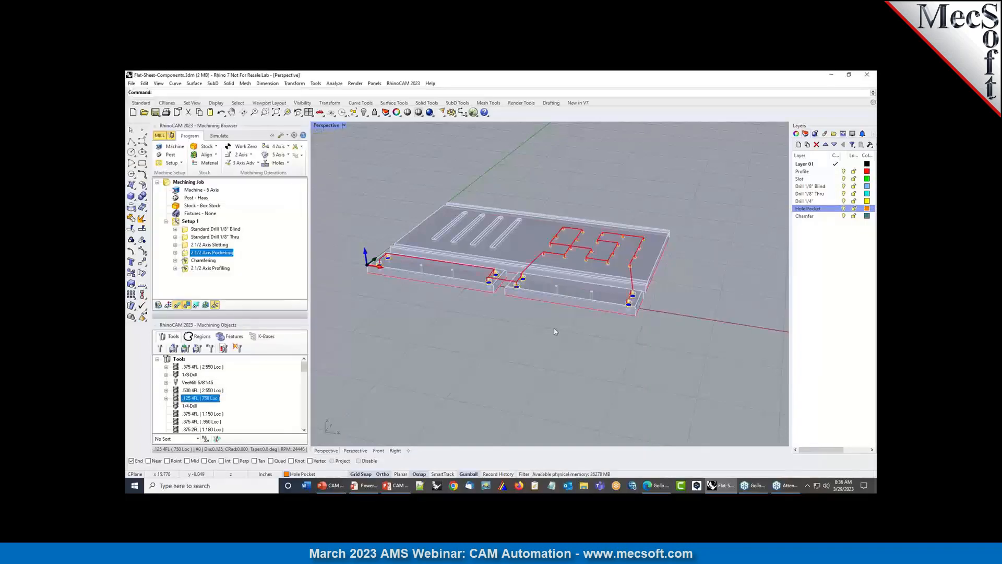
{"action": "scroll", "coordinate": [584, 288], "scroll_direction": "up", "scroll_amount": 5}
{"action": "scroll", "coordinate": [584, 288], "scroll_direction": "down", "scroll_amount": 6}
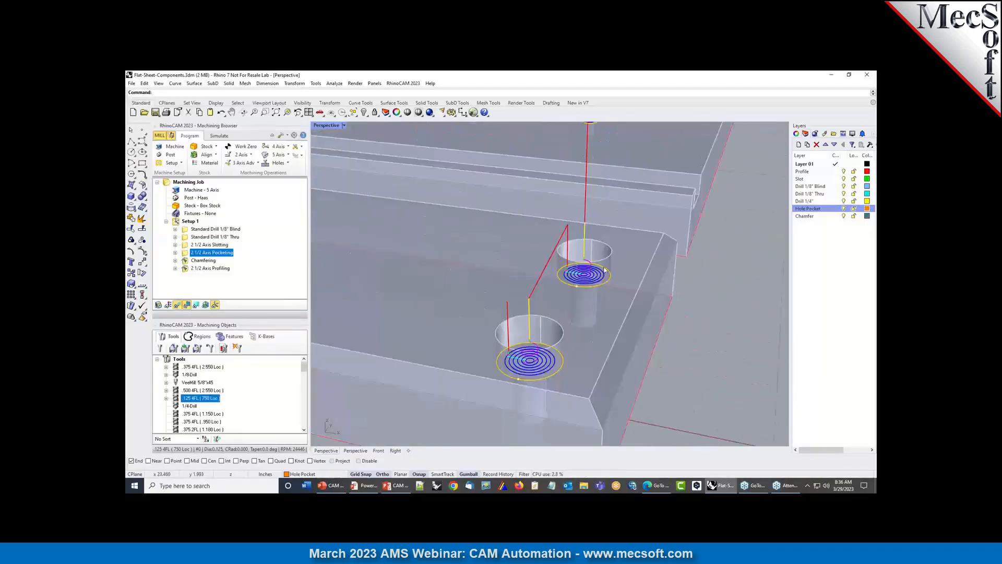
{"action": "scroll", "coordinate": [658, 328], "scroll_direction": "down", "scroll_amount": 3}
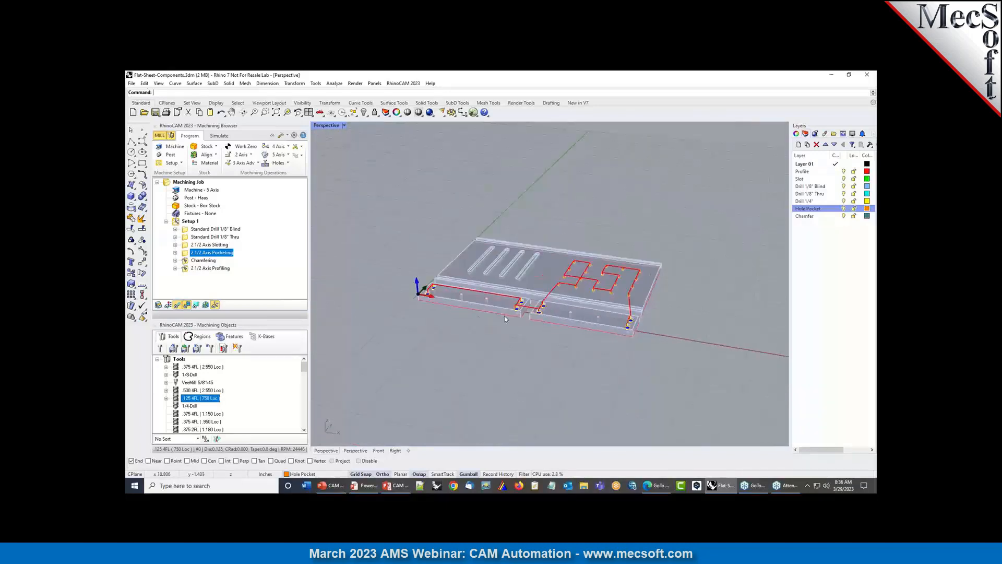
Assign all curves on the Chamfer layer as part regions of the Chamfering operation and generate its toolpath.
{"action": "left_click", "coordinate": [185, 261]}
{"action": "double_click", "coordinate": [185, 261]}
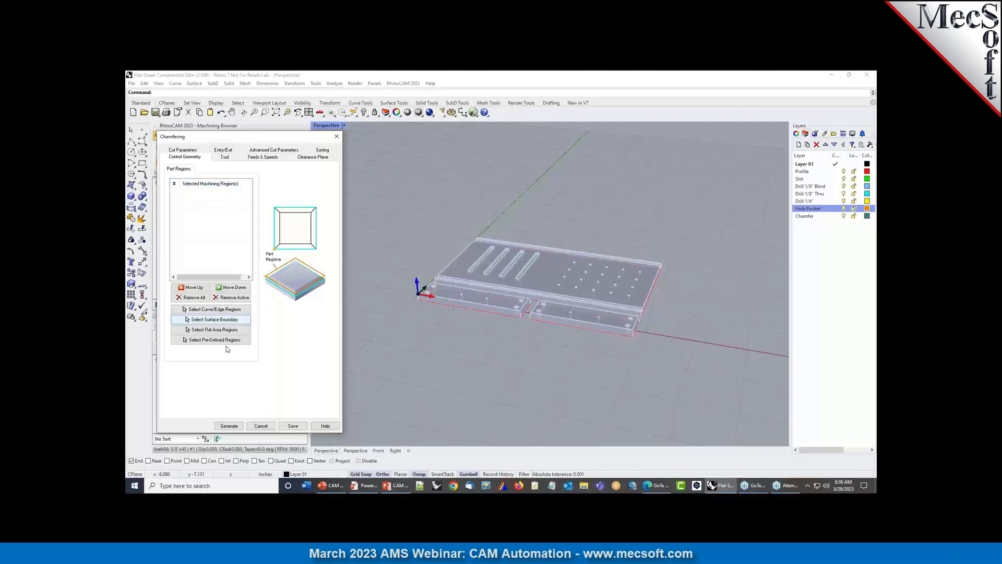
{"action": "left_click", "coordinate": [215, 309]}
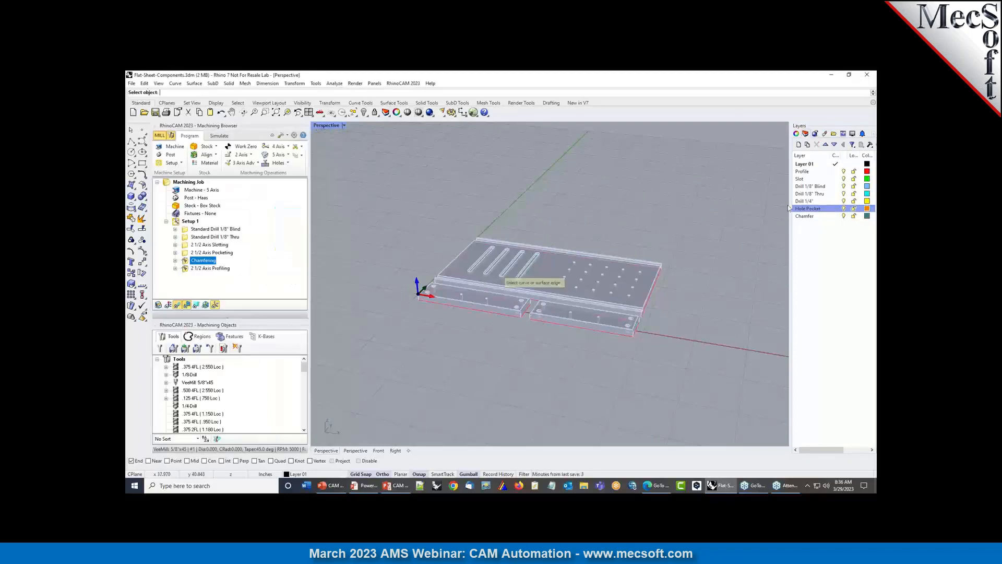
{"action": "right_click", "coordinate": [805, 215]}
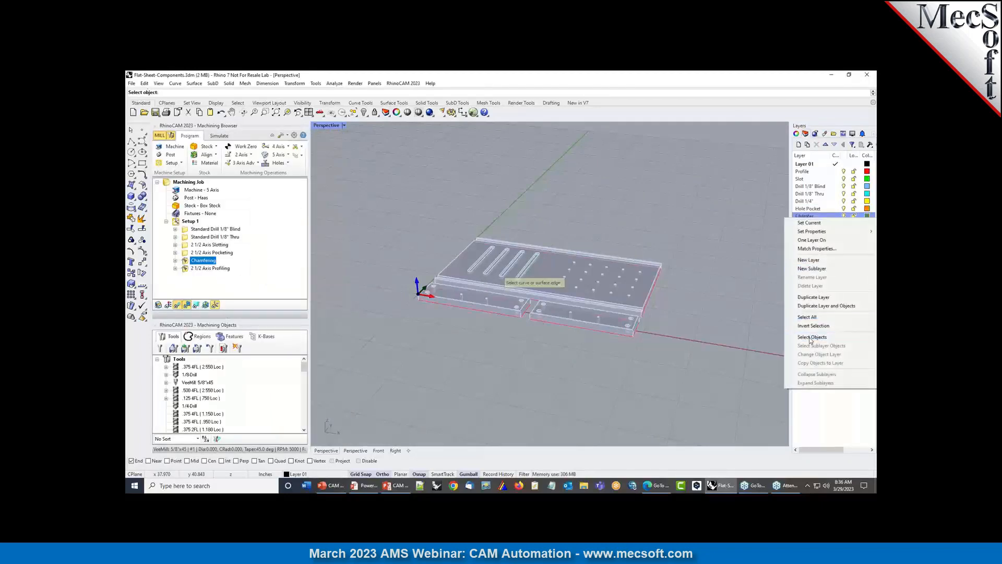
{"action": "left_click", "coordinate": [812, 337]}
{"action": "key", "text": "Return"}
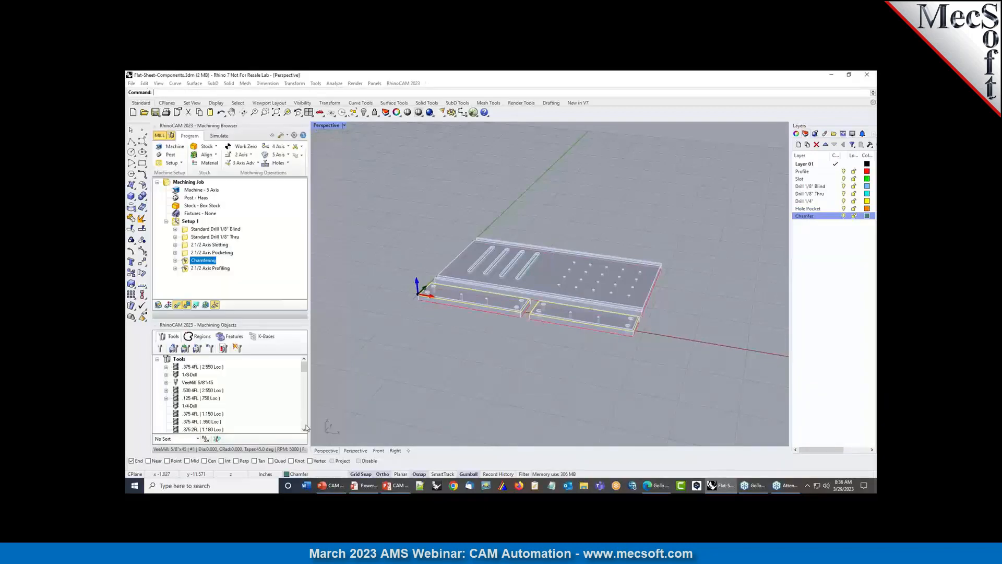
Assign all curves on the Profile layer as part regions of the 2 1/2 Axis Profiling operation and generate its toolpath.
{"action": "left_click", "coordinate": [220, 268]}
{"action": "right_click", "coordinate": [220, 269]}
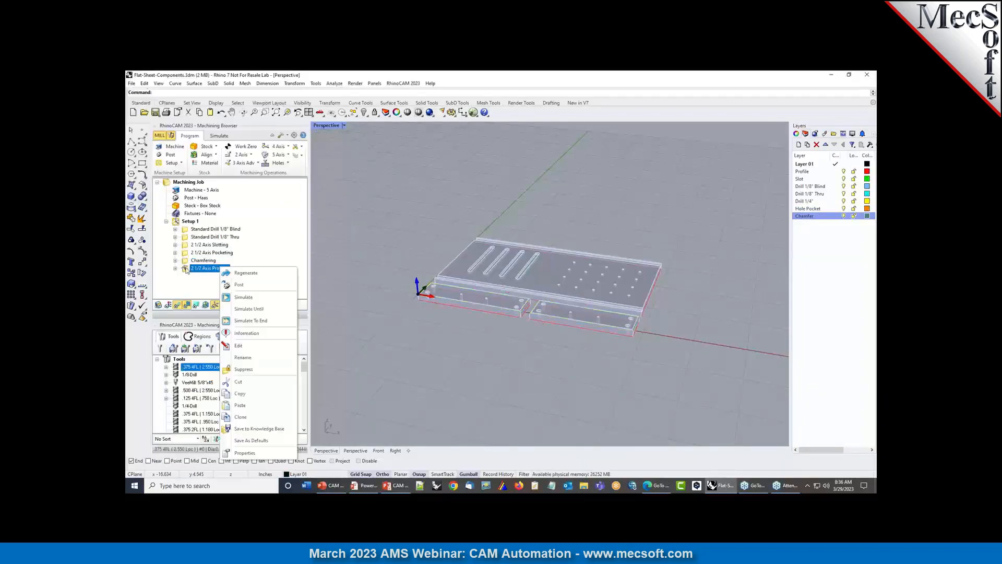
{"action": "left_click", "coordinate": [240, 285]}
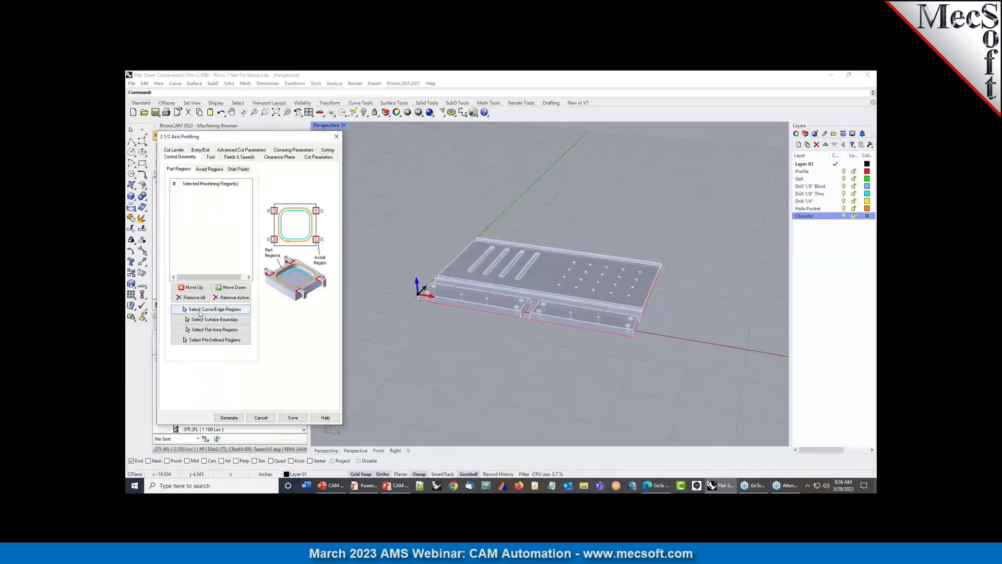
{"action": "left_click", "coordinate": [201, 310]}
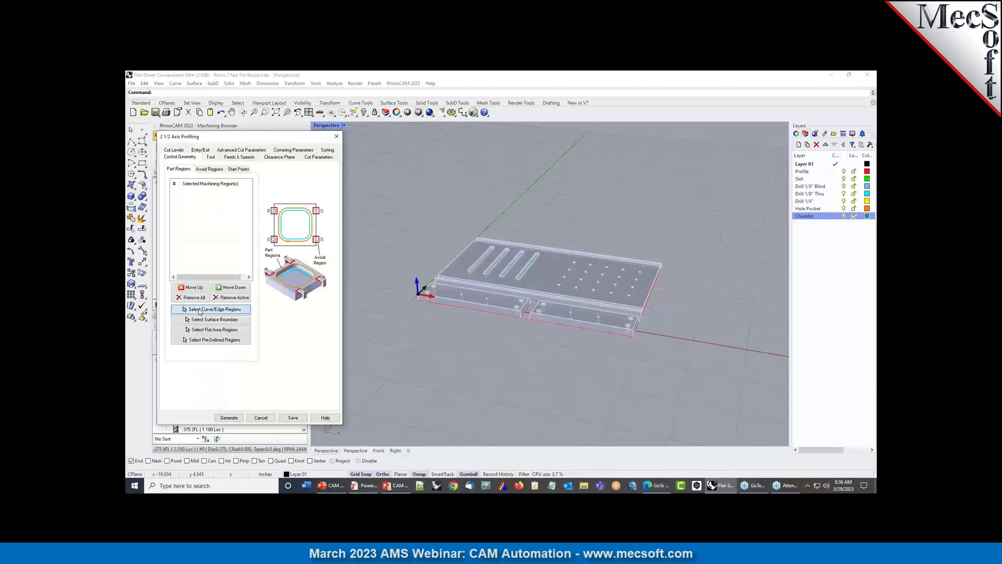
{"action": "right_click", "coordinate": [803, 172]}
{"action": "left_click", "coordinate": [812, 292]}
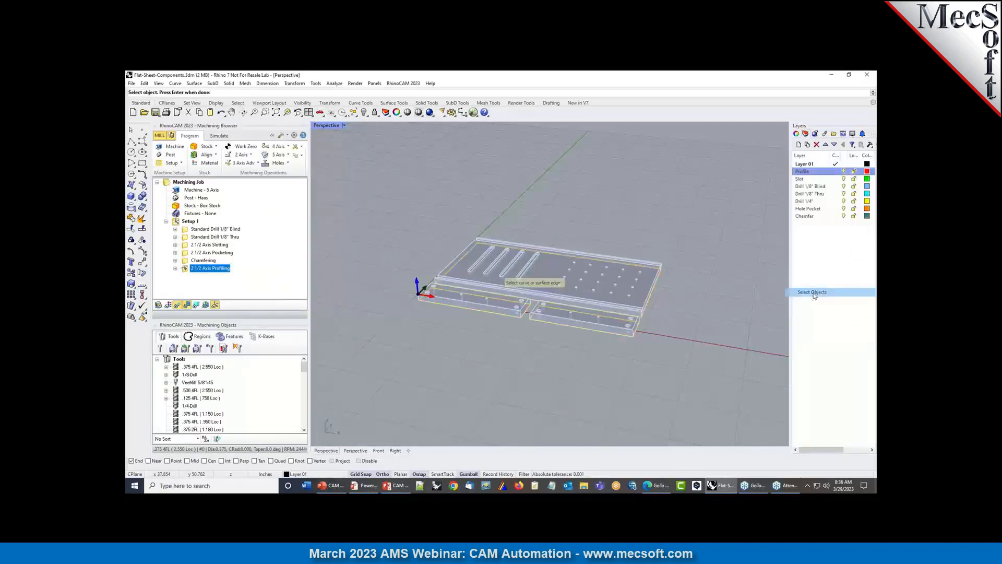
{"action": "key", "text": "Return"}
{"action": "left_click", "coordinate": [228, 417]}
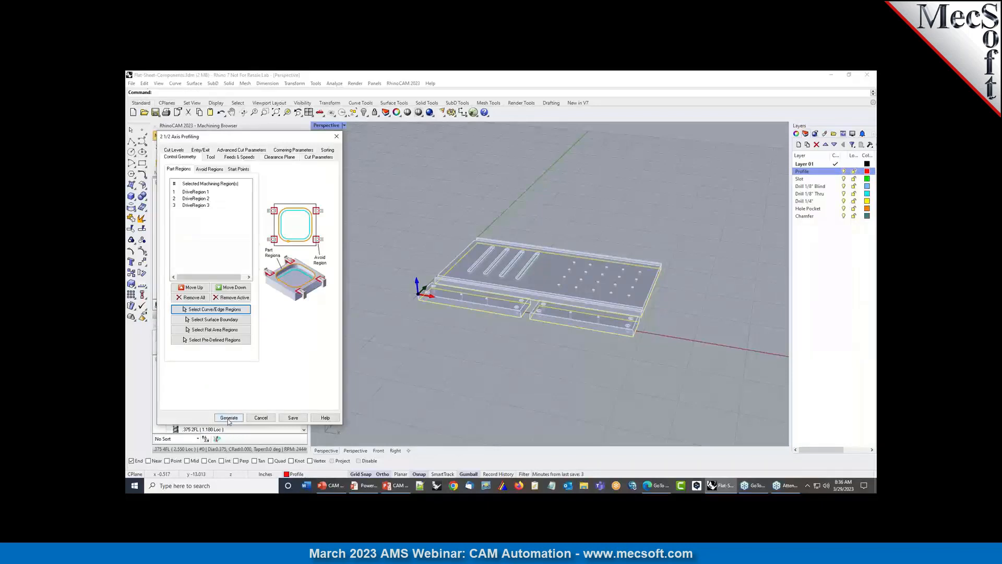
Review the generated toolpath of every operation in Setup 1, from Standard Drill 1/8" Blind through 2 1/2 Axis Profiling.
{"action": "left_click", "coordinate": [178, 230]}
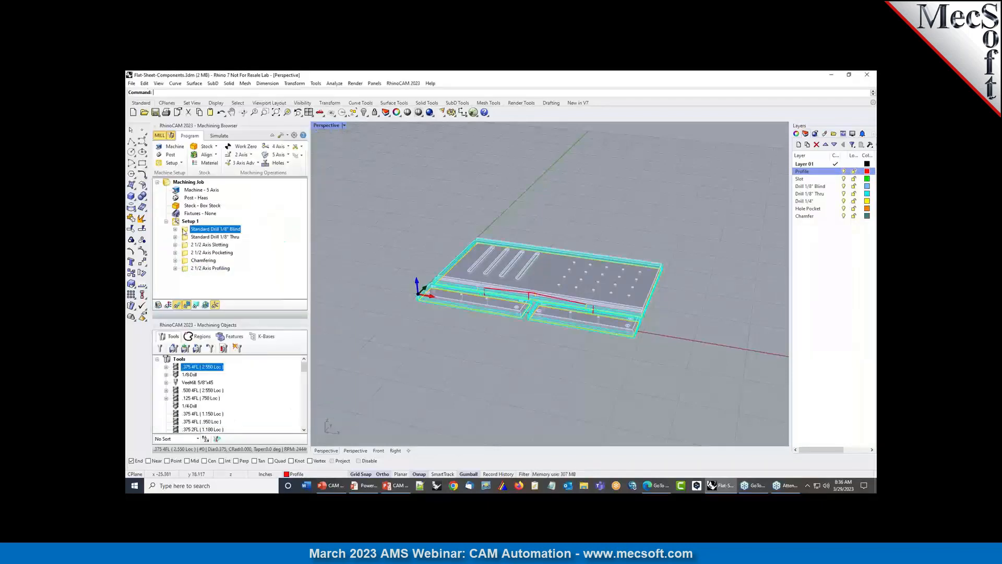
{"action": "left_click", "coordinate": [182, 237]}
{"action": "left_click", "coordinate": [186, 245]}
{"action": "left_click", "coordinate": [187, 253]}
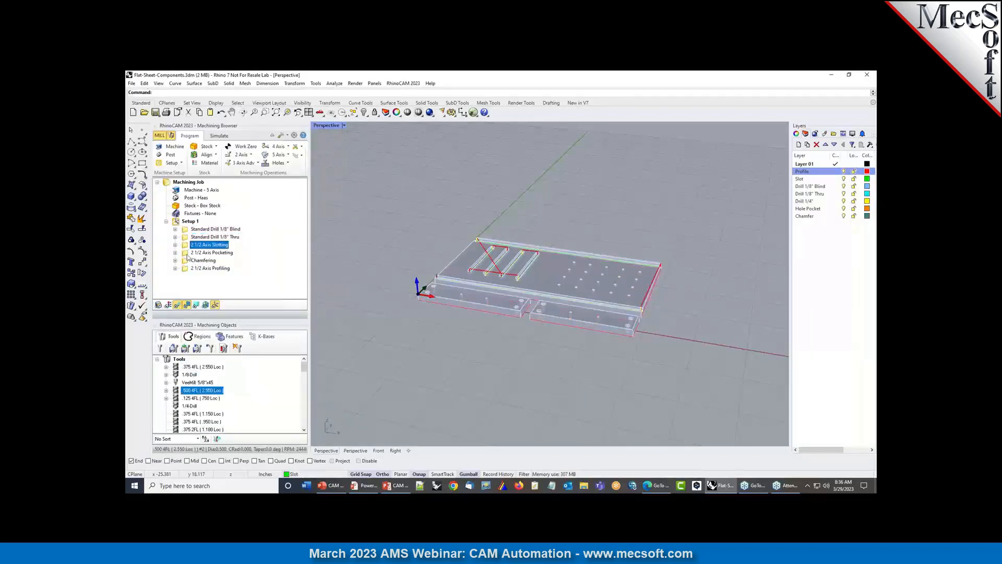
{"action": "left_click", "coordinate": [186, 261]}
{"action": "left_click", "coordinate": [203, 269]}
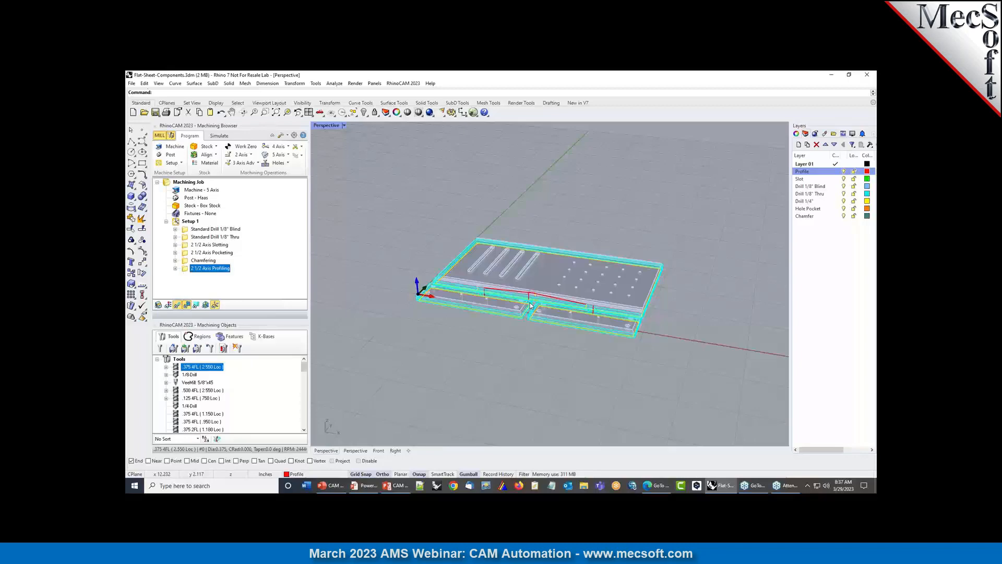
Inspect the profiling toolpath up close around the gap between the two small plates and compare it with the drilling, slotting and pocketing toolpaths.
{"action": "scroll", "coordinate": [551, 281], "scroll_direction": "up", "scroll_amount": 3}
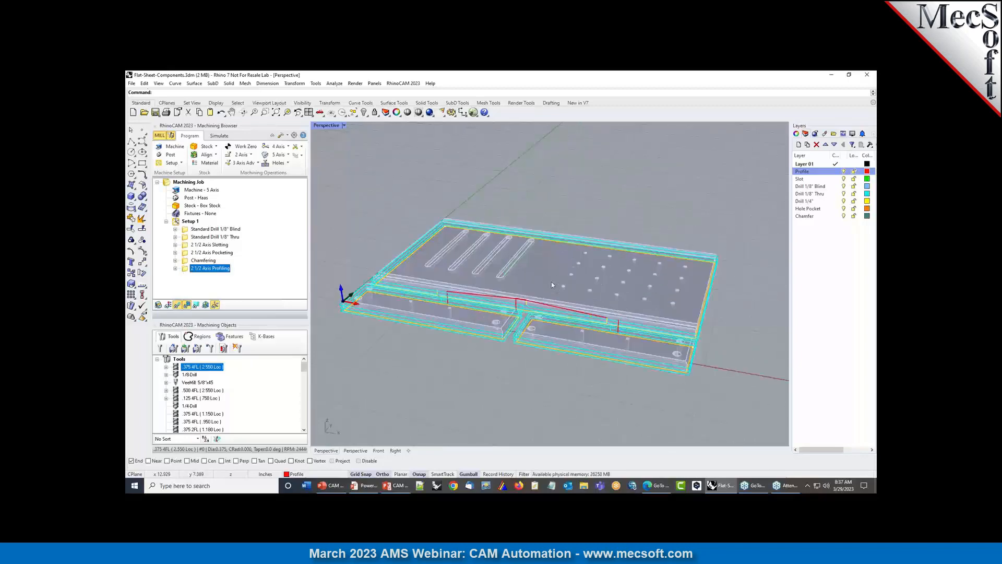
{"action": "right_click_drag", "start_coordinate": [551, 281], "coordinate": [470, 330]}
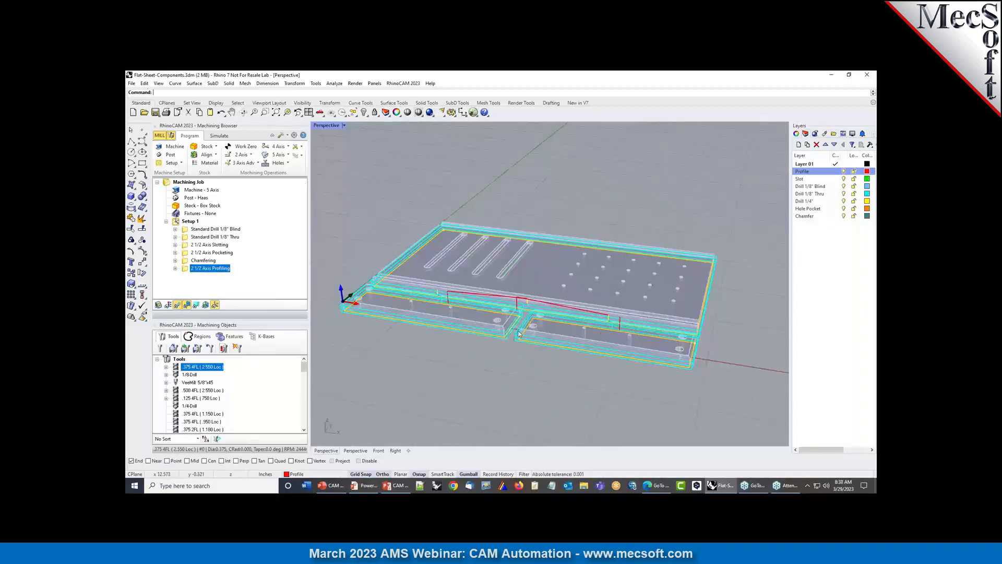
{"action": "scroll", "coordinate": [537, 325], "scroll_direction": "up", "scroll_amount": 5}
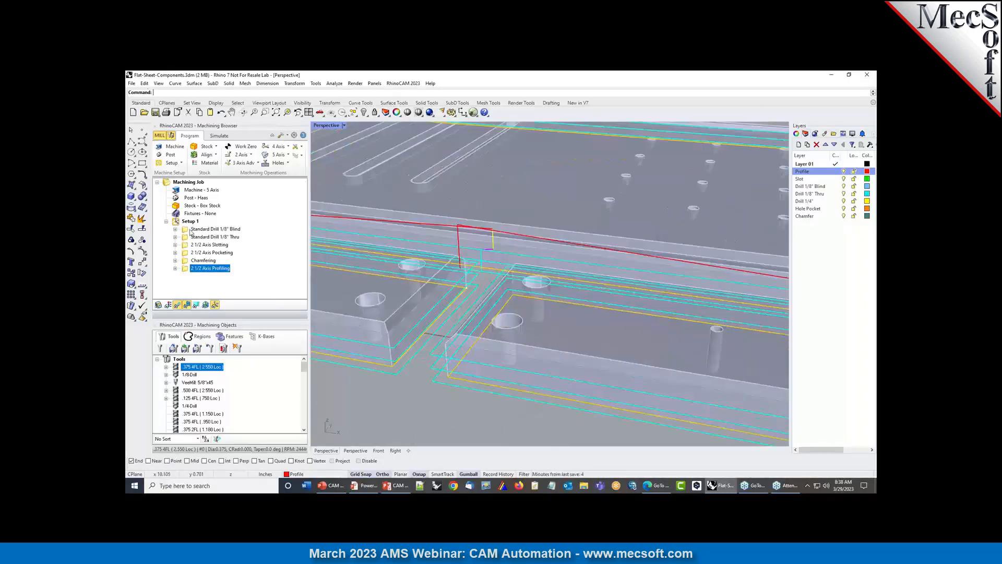
{"action": "left_click", "coordinate": [191, 230]}
{"action": "left_click", "coordinate": [188, 238]}
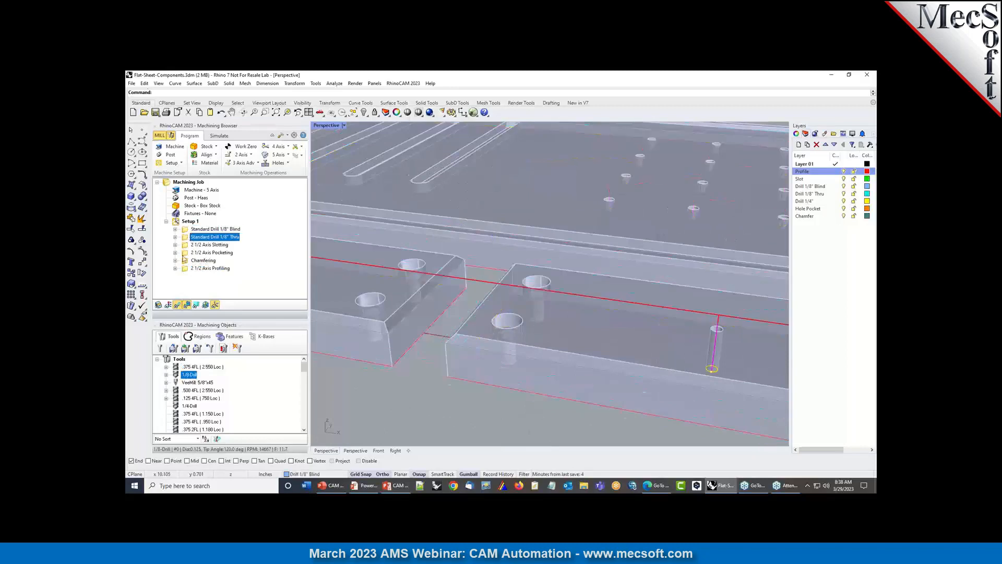
{"action": "left_click", "coordinate": [187, 245]}
{"action": "left_click", "coordinate": [187, 252]}
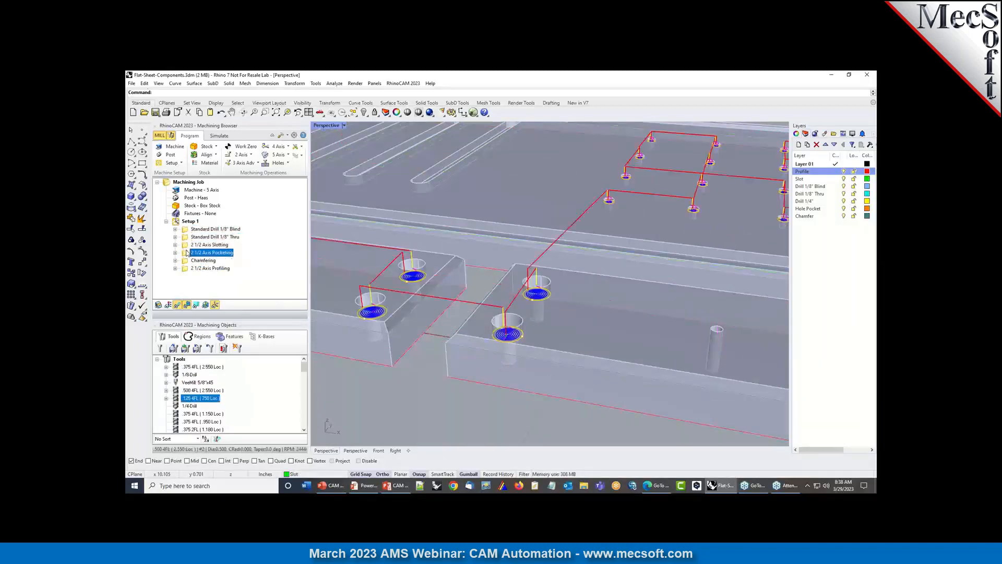
{"action": "left_click", "coordinate": [210, 268]}
{"action": "scroll", "coordinate": [480, 313], "scroll_direction": "down", "scroll_amount": 4}
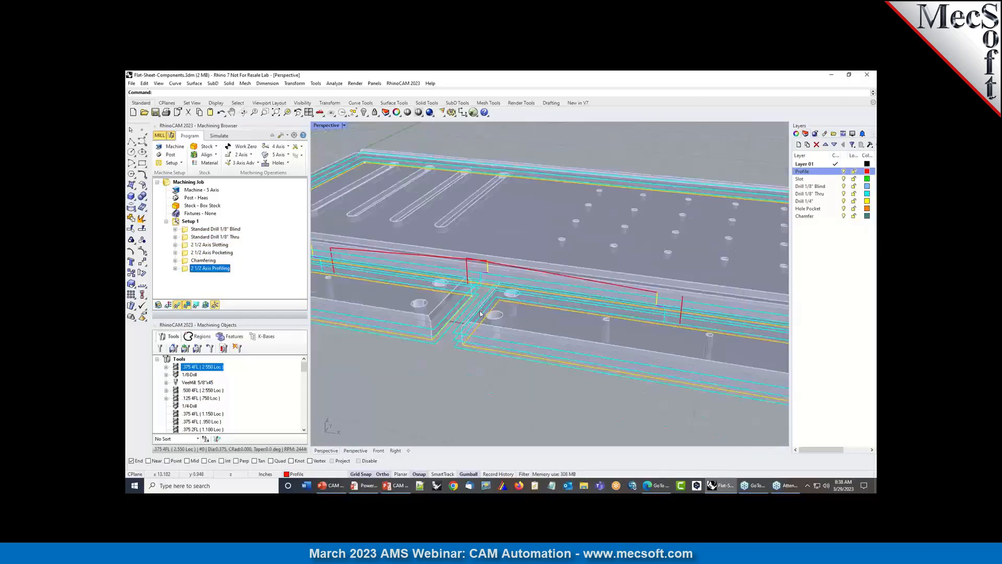
{"action": "scroll", "coordinate": [481, 314], "scroll_direction": "down", "scroll_amount": 5}
{"action": "right_click_drag", "start_coordinate": [481, 313], "coordinate": [465, 336]}
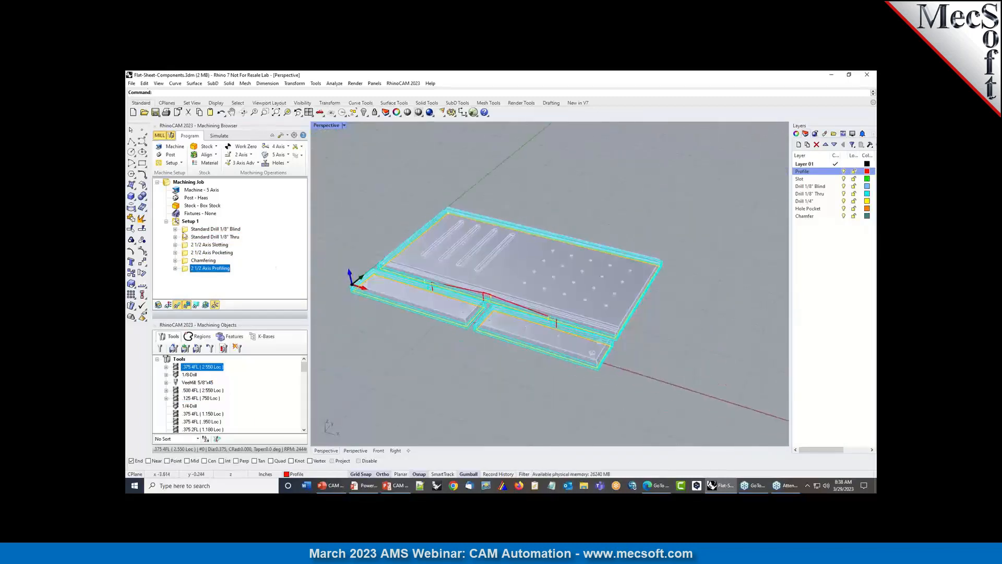
Examine the Standard Drill 1/8" Blind toolpath across the hole pattern on the large plate.
{"action": "left_click", "coordinate": [186, 229]}
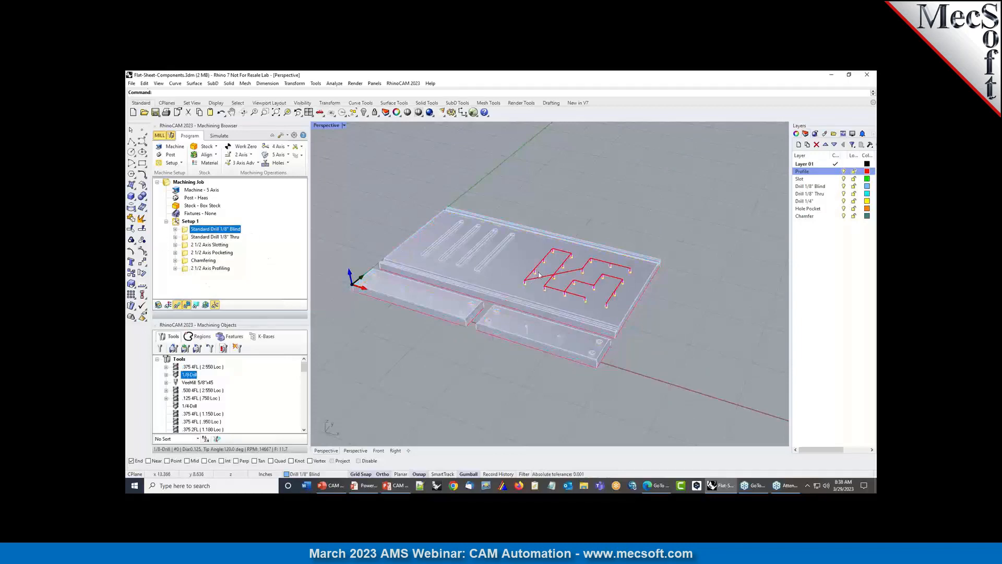
{"action": "scroll", "coordinate": [540, 275], "scroll_direction": "up", "scroll_amount": 5}
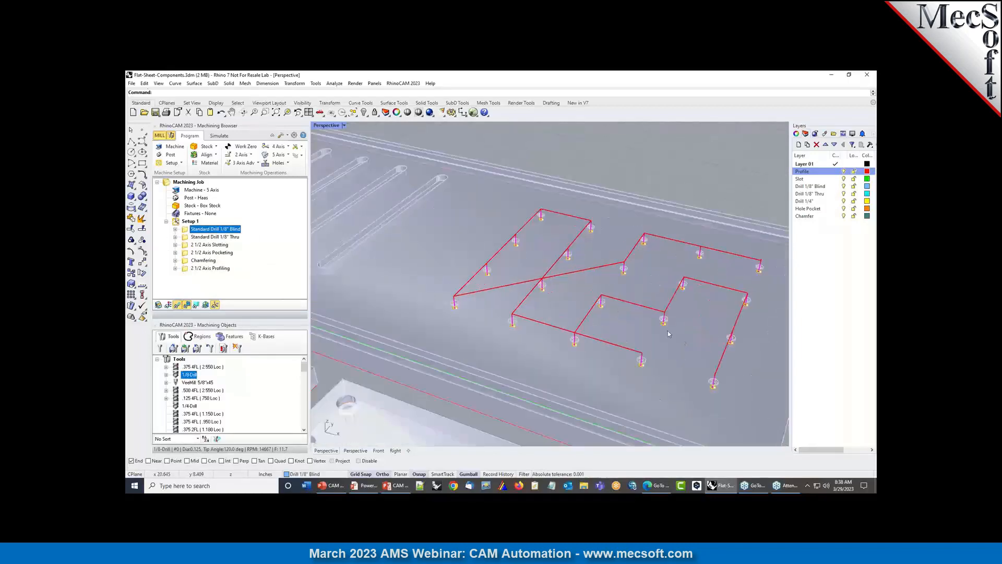
{"action": "scroll", "coordinate": [543, 255], "scroll_direction": "down", "scroll_amount": 5}
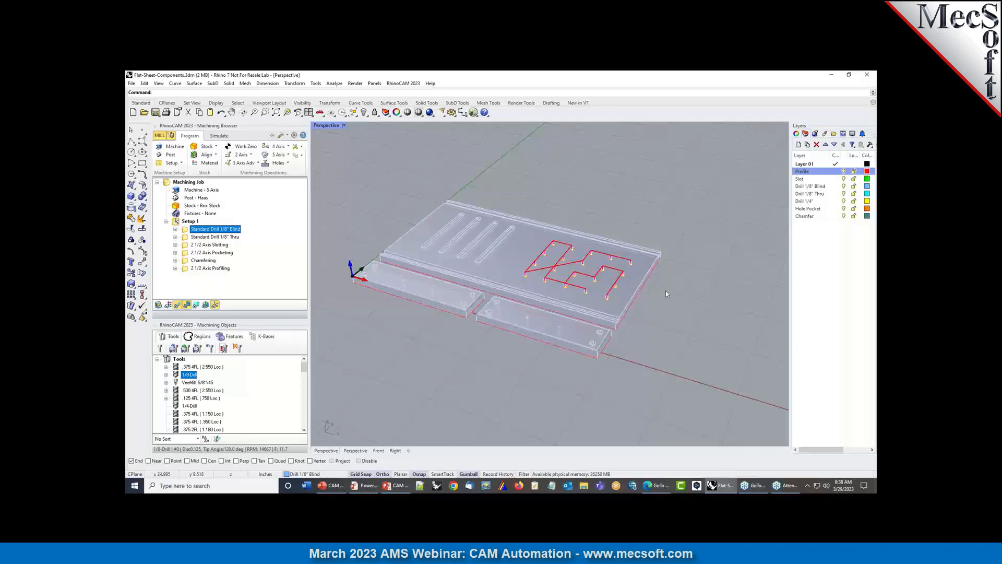
{"action": "scroll", "coordinate": [684, 293], "scroll_direction": "down", "scroll_amount": 2}
{"action": "scroll", "coordinate": [636, 278], "scroll_direction": "up", "scroll_amount": 3}
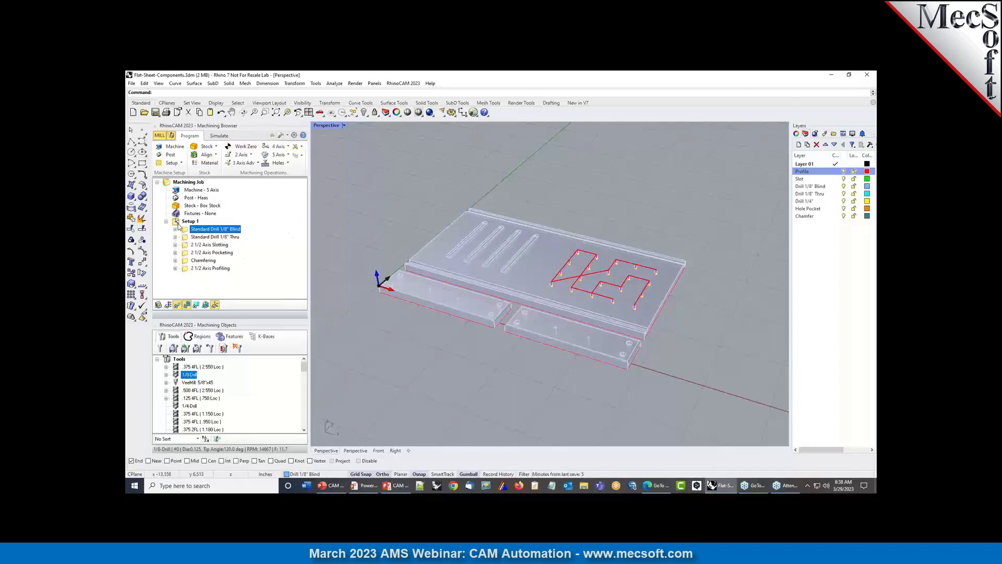
Delete Setup 1 from the machining job and load the knowledge base file Flat-Sheet-Components-by Layer.vkb.
{"action": "left_click", "coordinate": [177, 223]}
{"action": "key", "text": "Delete"}
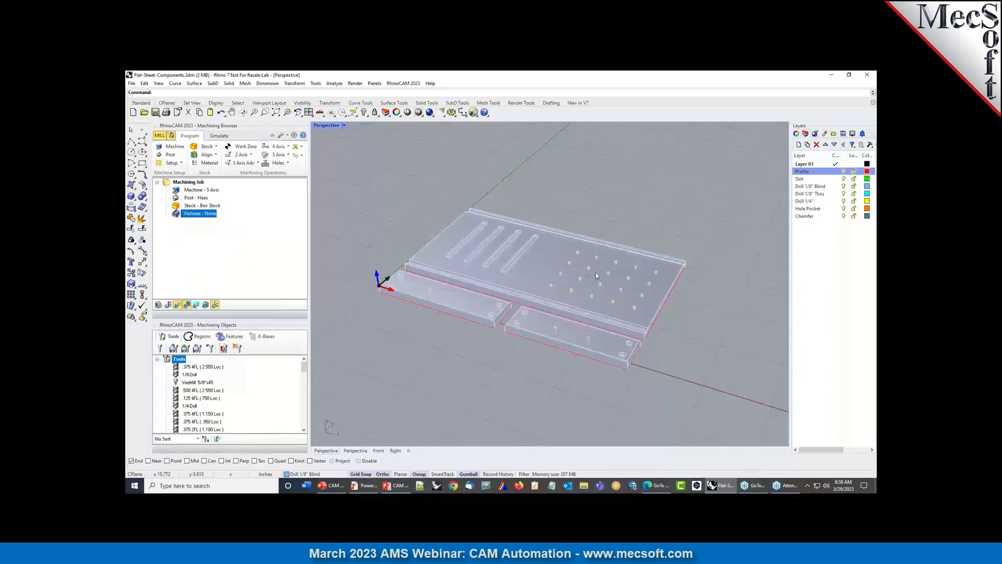
{"action": "left_click", "coordinate": [264, 337]}
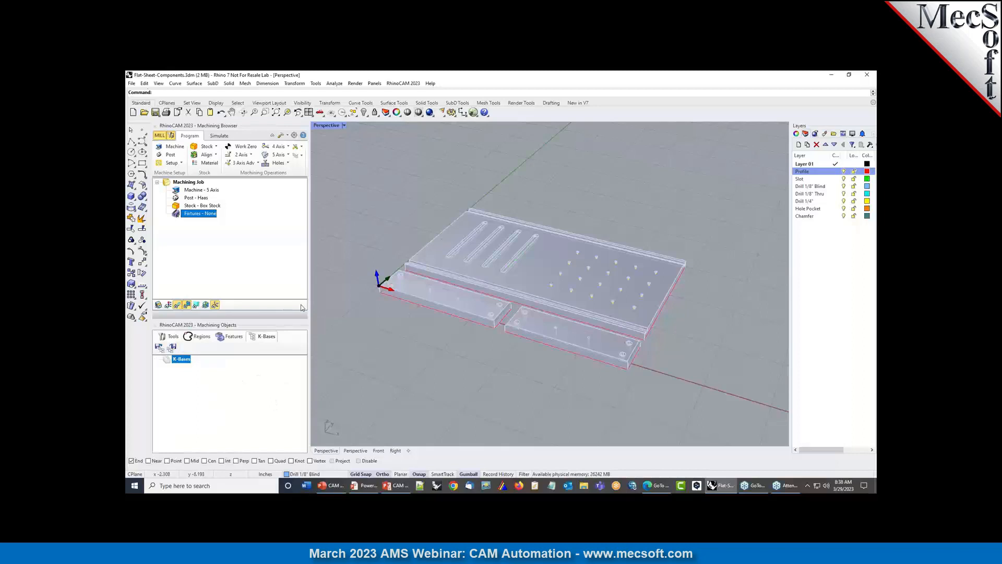
{"action": "left_click", "coordinate": [160, 348]}
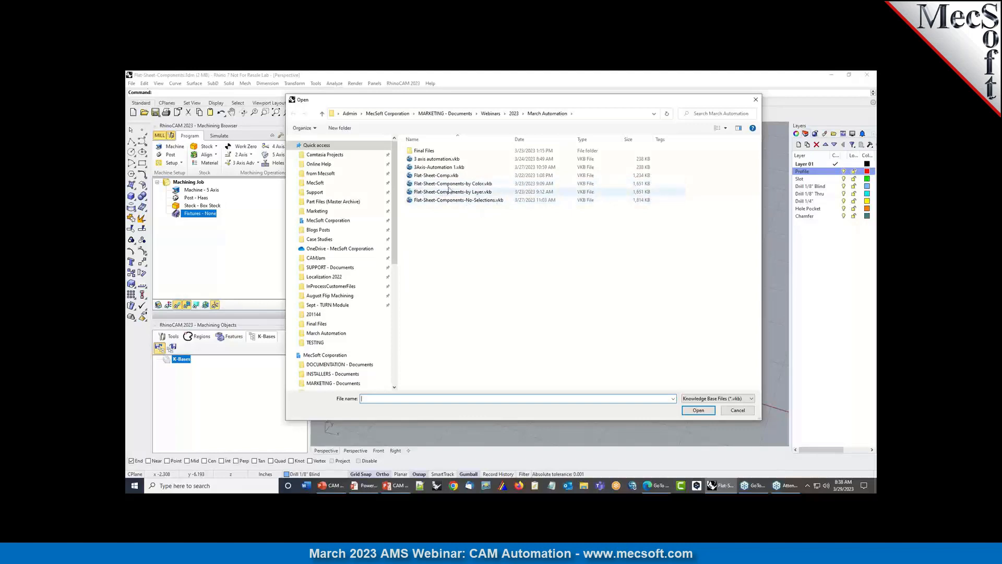
{"action": "double_click", "coordinate": [415, 200]}
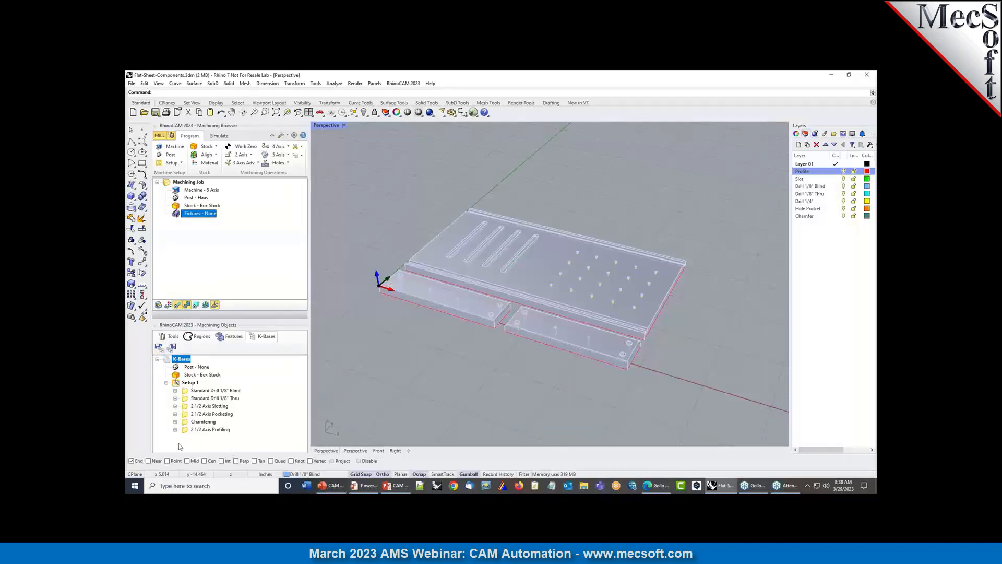
Examine the geometry and layer filters in the selection rules of the knowledge base's Standard Drill 1/8" Blind operation, leaving them unmodified.
{"action": "left_click", "coordinate": [176, 390]}
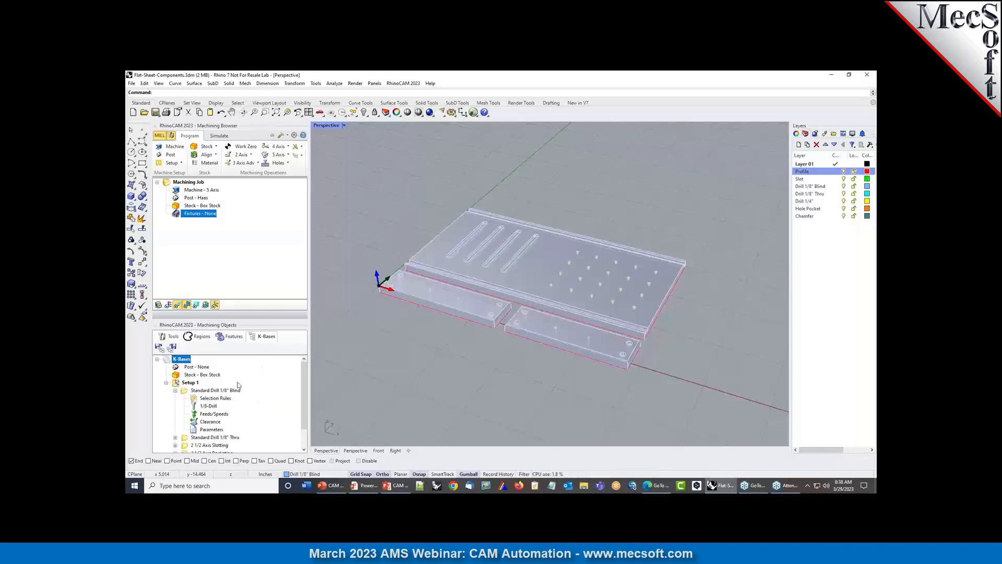
{"action": "left_click", "coordinate": [211, 399]}
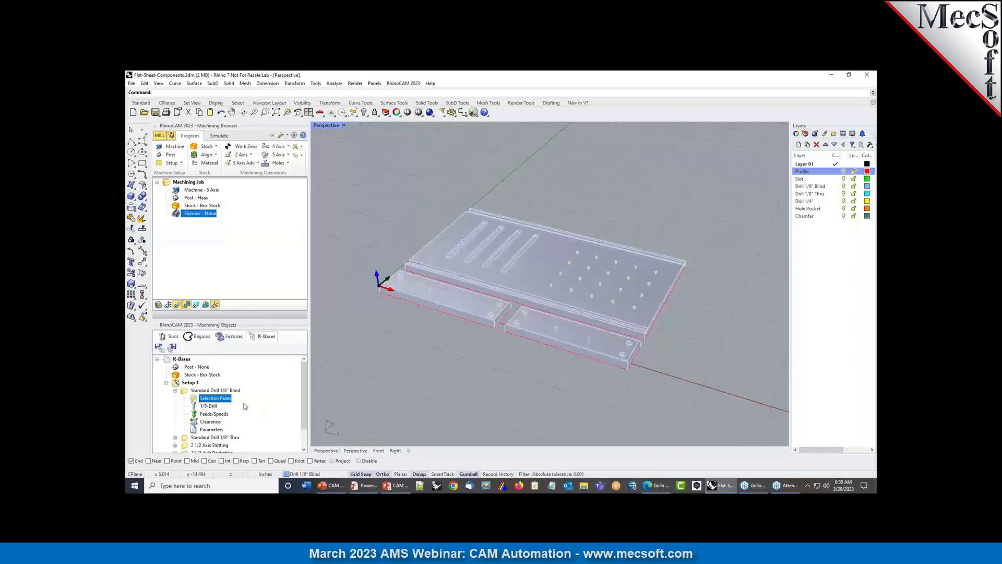
{"action": "double_click", "coordinate": [196, 400]}
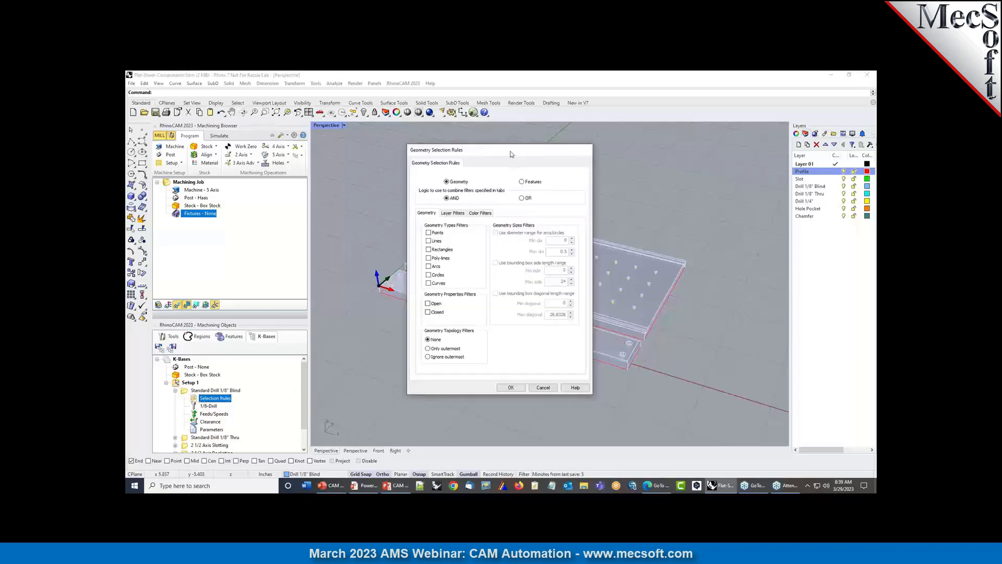
{"action": "mouse_move", "coordinate": [512, 155]}
{"action": "left_mouse_down"}
{"action": "mouse_move", "coordinate": [473, 159]}
{"action": "mouse_move", "coordinate": [502, 159]}
{"action": "left_mouse_up"}
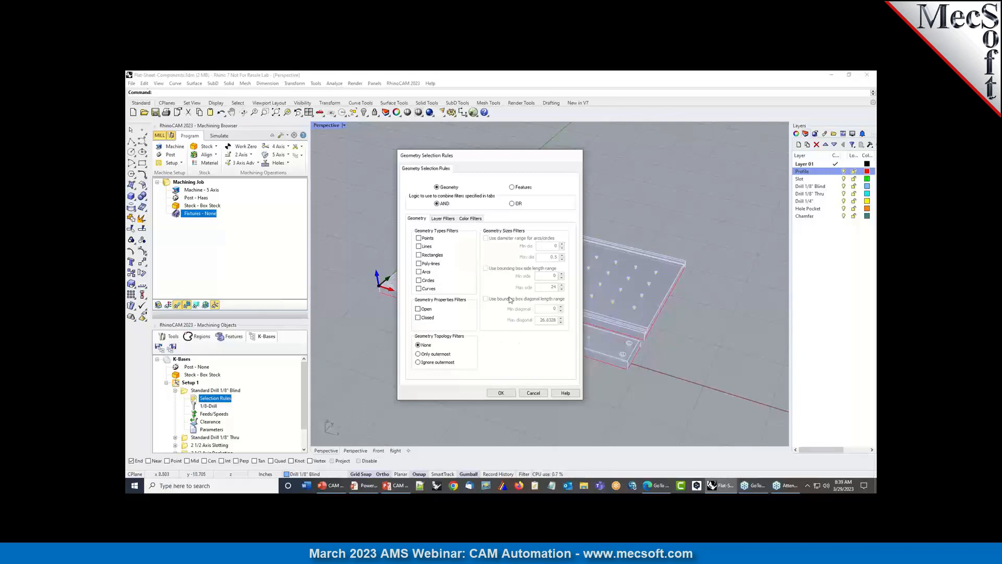
{"action": "left_click", "coordinate": [439, 220]}
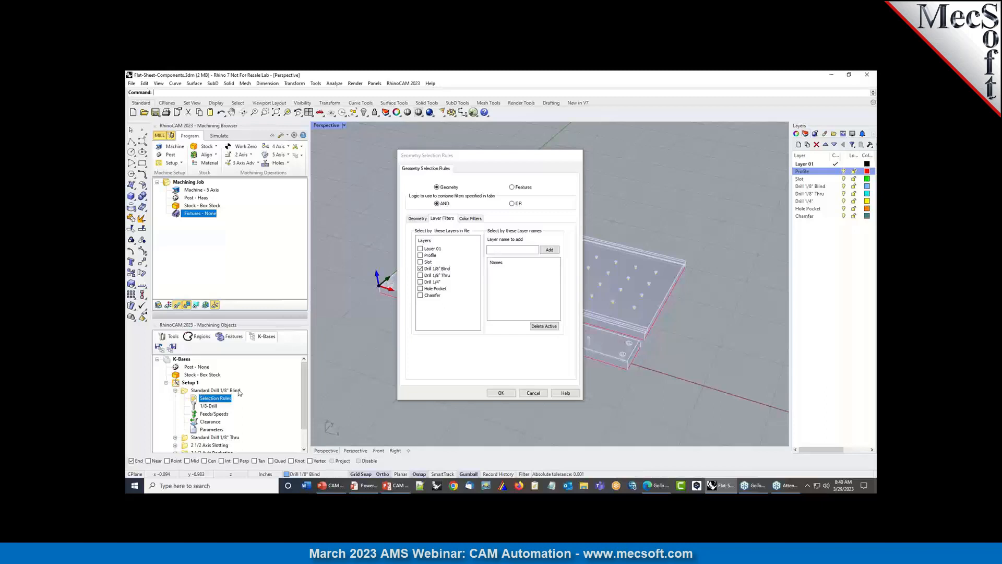
{"action": "left_click", "coordinate": [416, 219]}
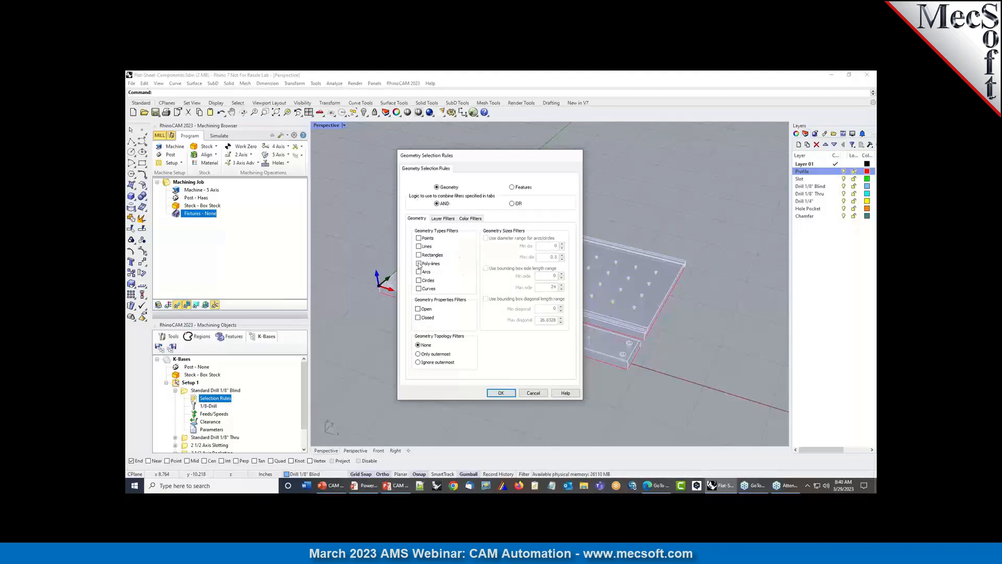
{"action": "left_click", "coordinate": [442, 218]}
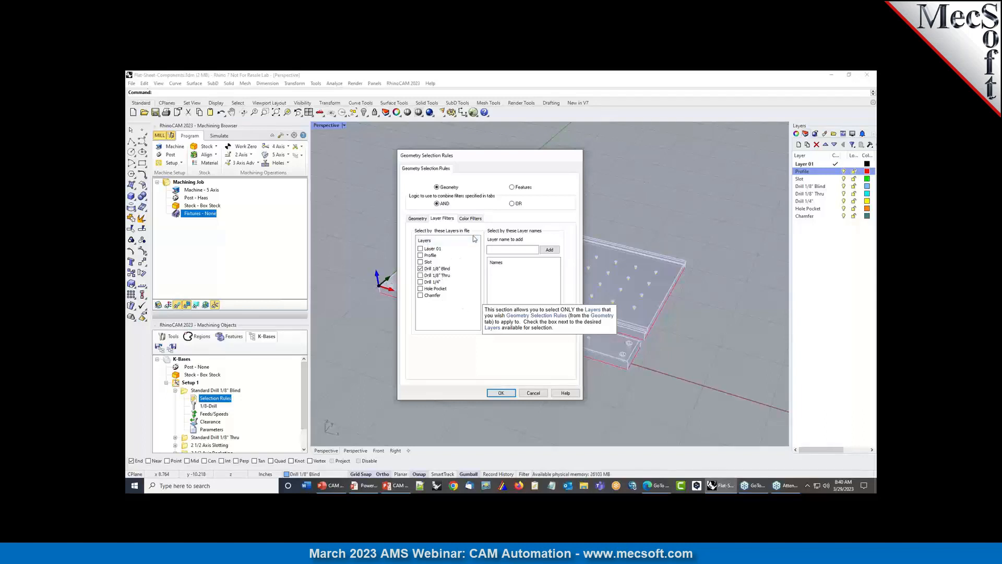
{"action": "left_click", "coordinate": [528, 393]}
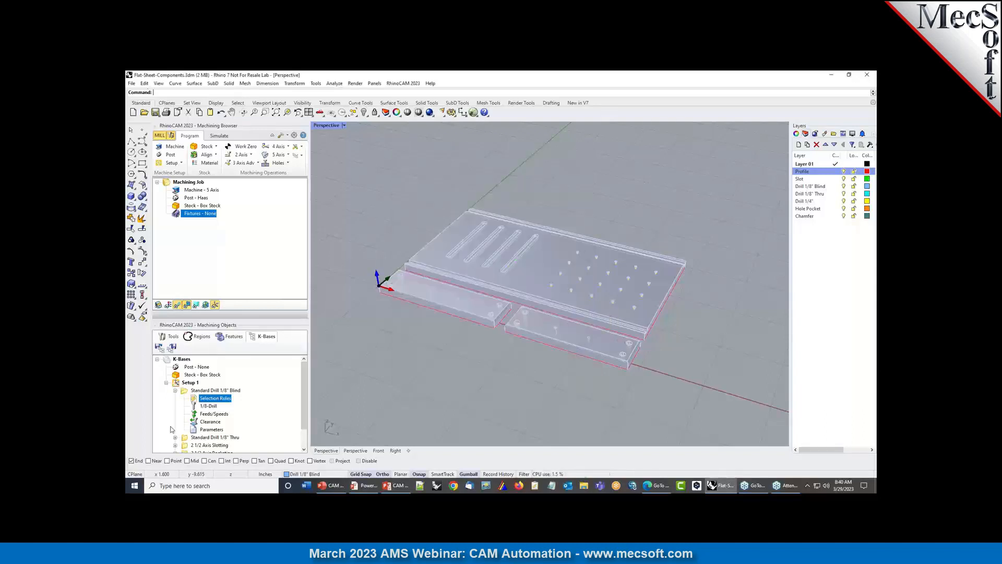
Check the layer filters in the selection rules of the knowledge base's Standard Drill 1/8" Thru operation and discard the dialog.
{"action": "left_click", "coordinate": [176, 438]}
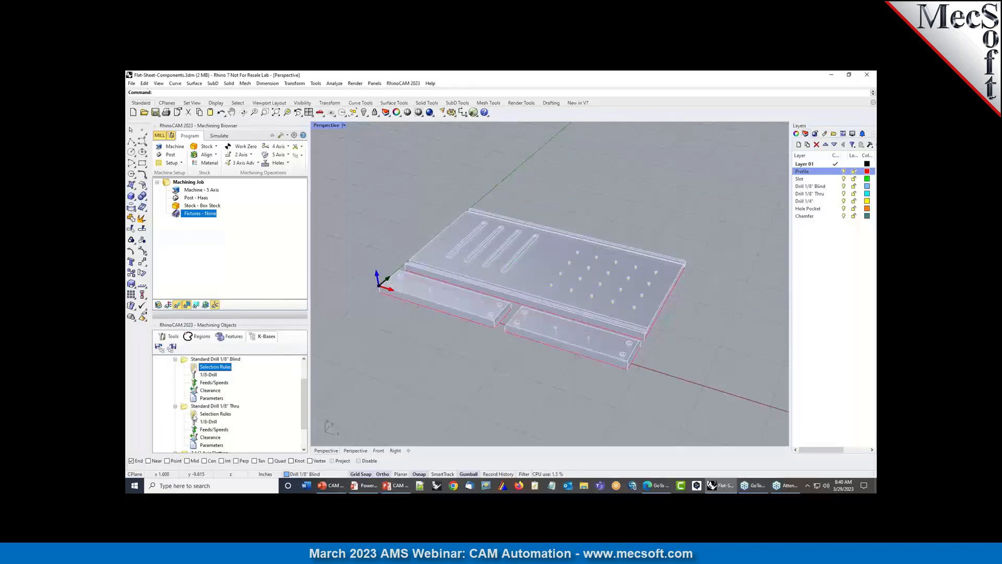
{"action": "double_click", "coordinate": [194, 414]}
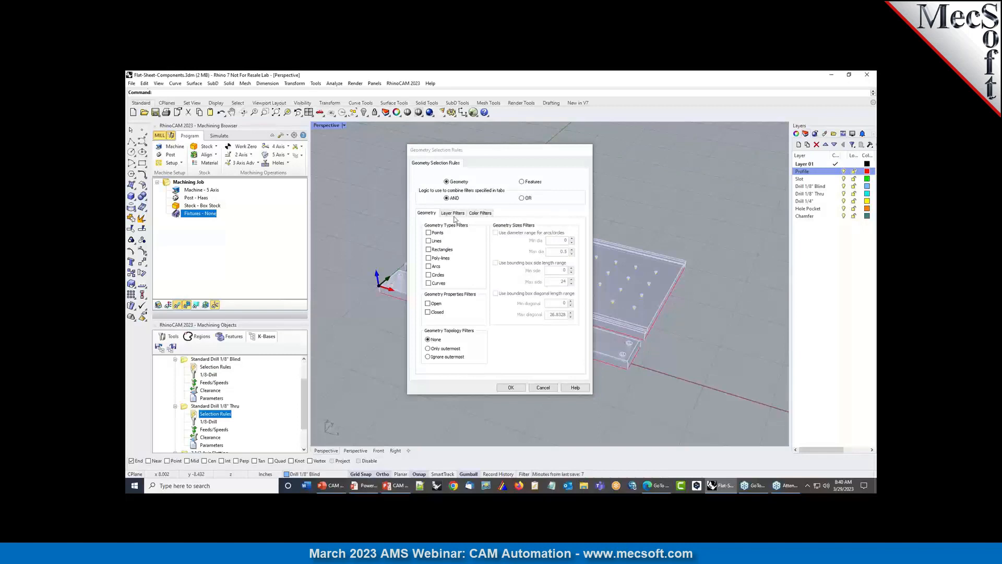
{"action": "left_click", "coordinate": [453, 213]}
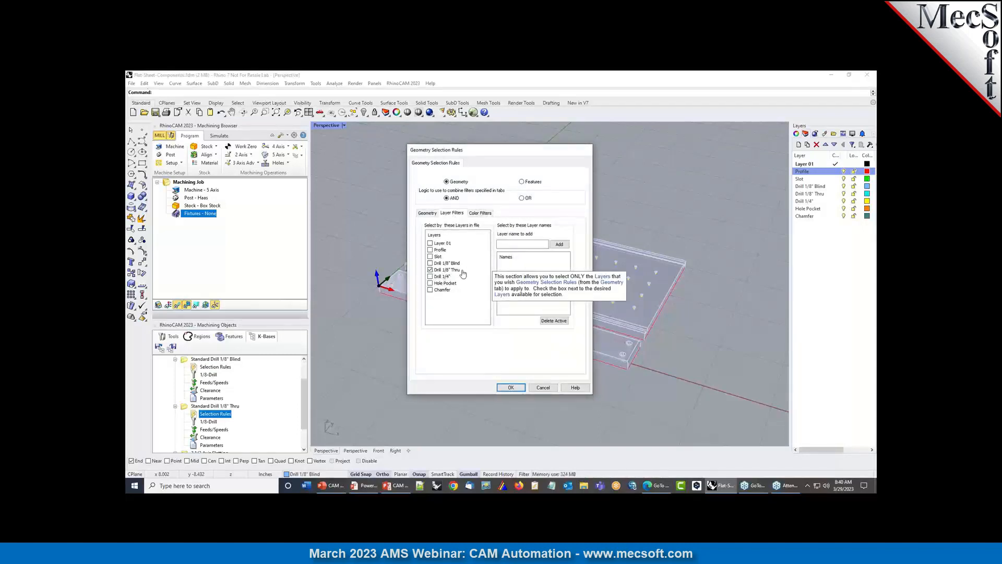
{"action": "left_click", "coordinate": [543, 388]}
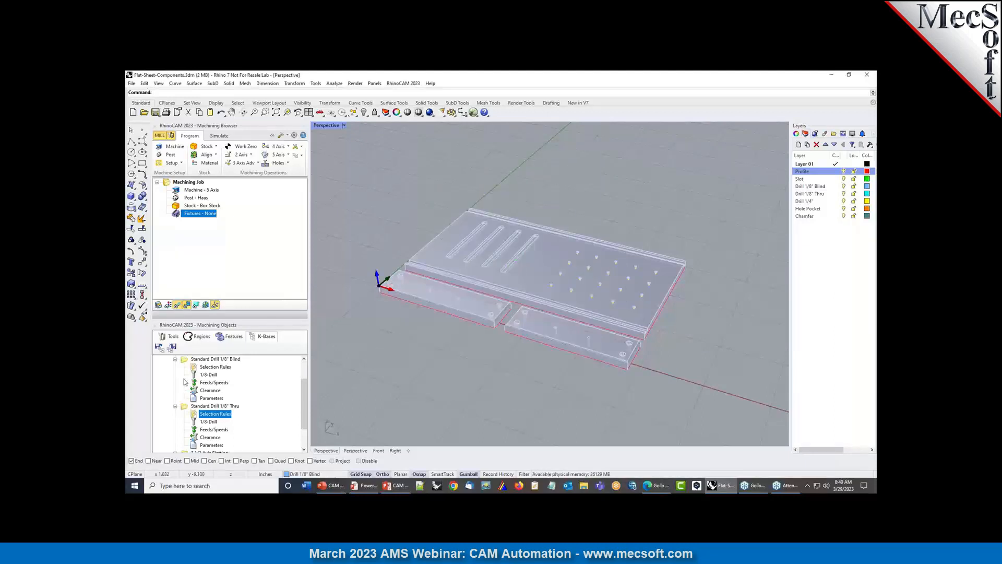
Collapse the knowledge base's operations and add its Setup 1 to the machining job.
{"action": "left_click", "coordinate": [174, 359]}
{"action": "left_click", "coordinate": [176, 376]}
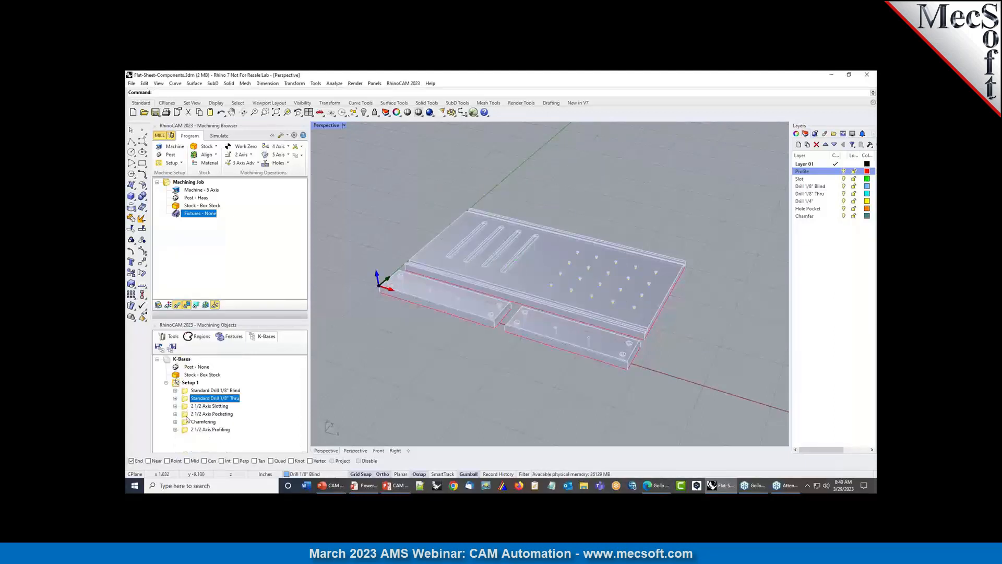
{"action": "left_click", "coordinate": [176, 386]}
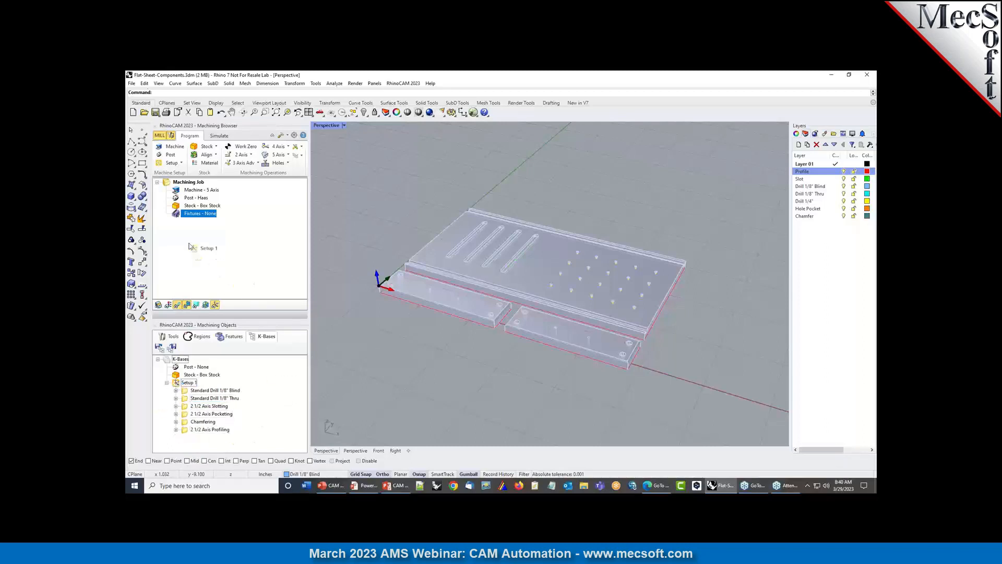
{"action": "left_click_drag", "start_coordinate": [183, 243], "coordinate": [183, 243]}
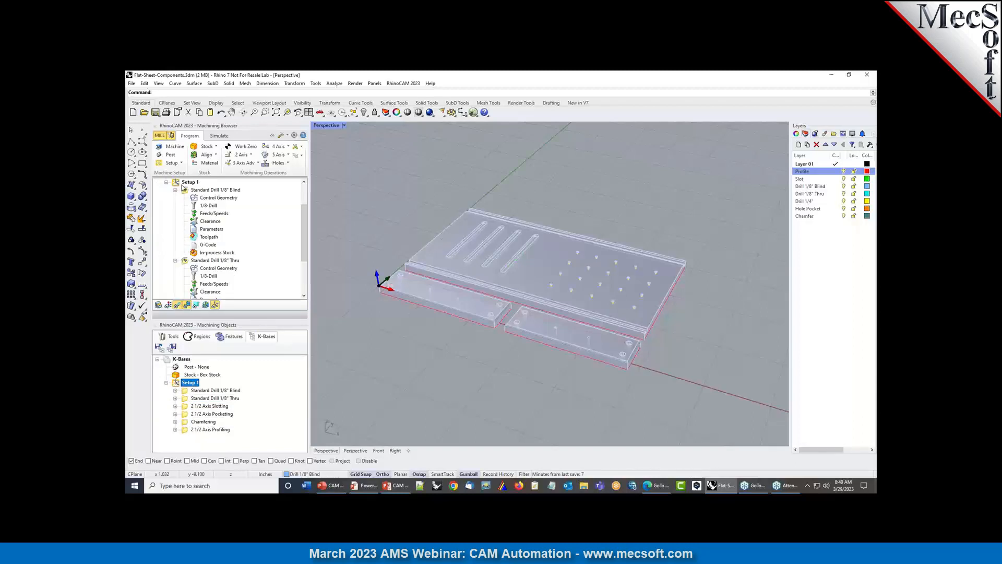
Regenerate all operations of Setup 1 in the machining job and collapse the operations in its tree.
{"action": "right_click", "coordinate": [180, 182]}
{"action": "left_click", "coordinate": [254, 266]}
{"action": "right_click", "coordinate": [189, 182]}
{"action": "left_click", "coordinate": [206, 192]}
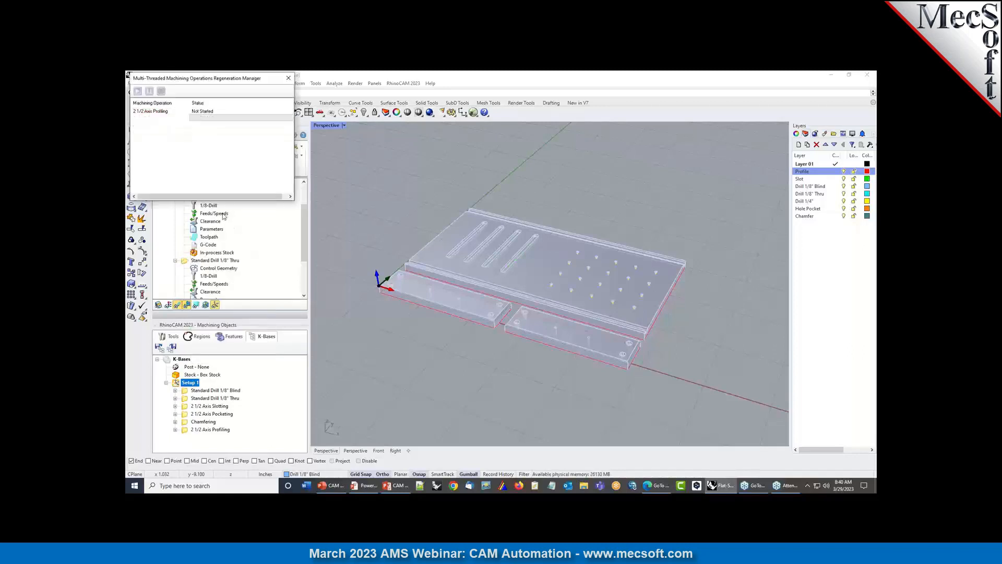
{"action": "left_click", "coordinate": [175, 190]}
{"action": "left_click", "coordinate": [176, 198]}
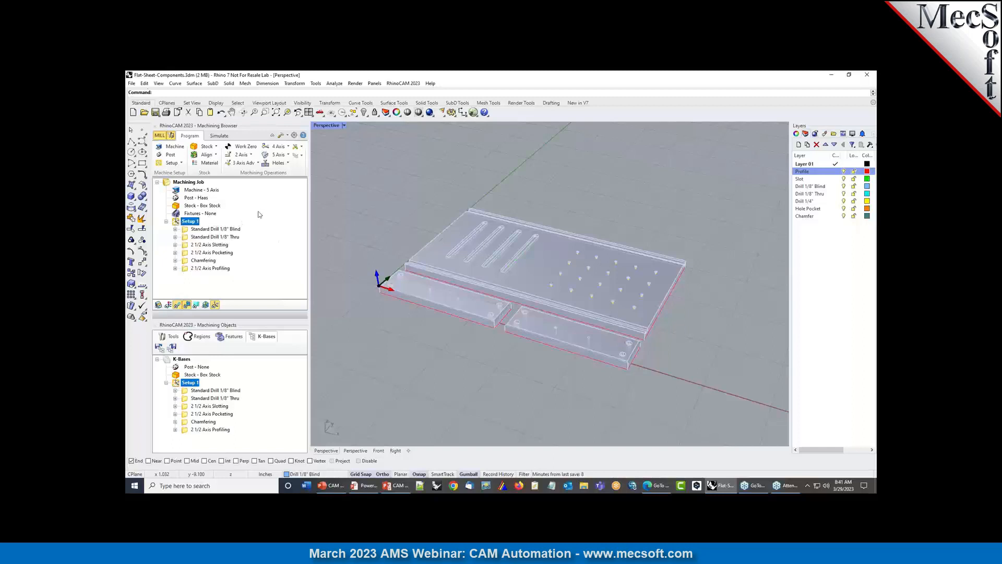
Examine the toolpaths of the drilling, slotting, pocketing, chamfering and profiling operations in Setup 1 one by one.
{"action": "left_click", "coordinate": [193, 230]}
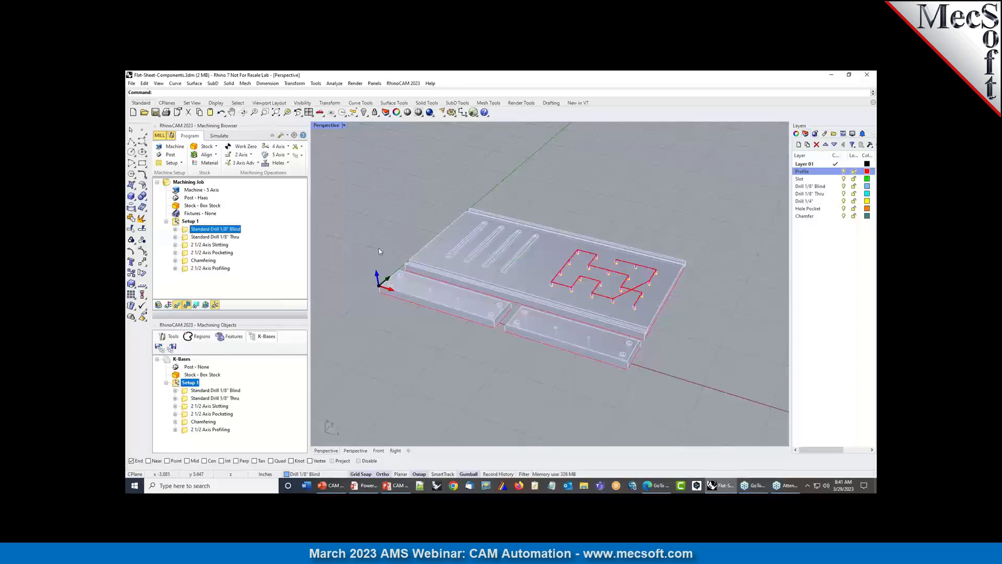
{"action": "left_click", "coordinate": [193, 237]}
{"action": "left_click", "coordinate": [193, 245]}
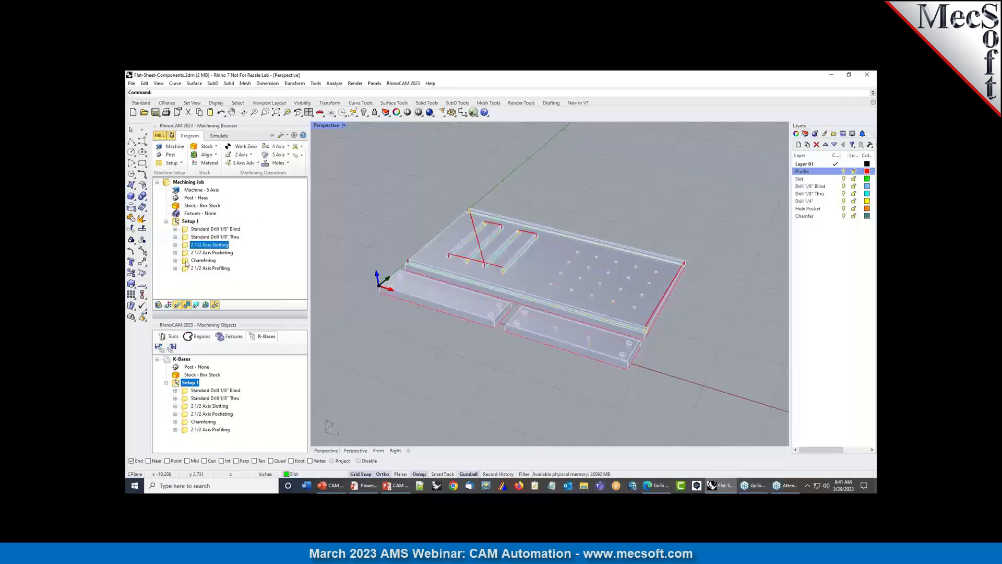
{"action": "left_click", "coordinate": [193, 253]}
{"action": "left_click", "coordinate": [193, 261]}
{"action": "left_click", "coordinate": [193, 268]}
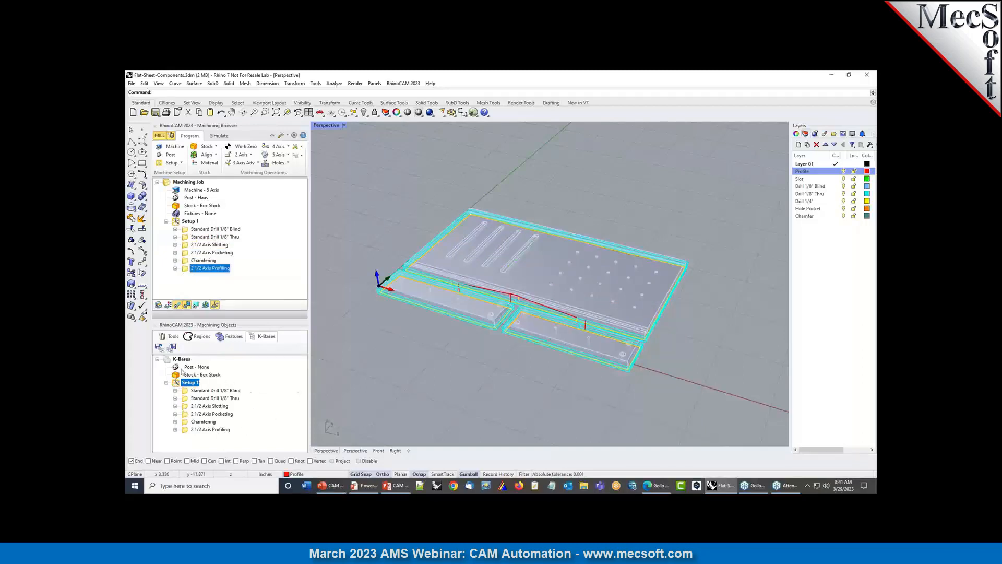
Load the knowledge base file Flat-Sheet-Components-by Color.vkb and delete Setup 1 from the machining job.
{"action": "left_click", "coordinate": [159, 347]}
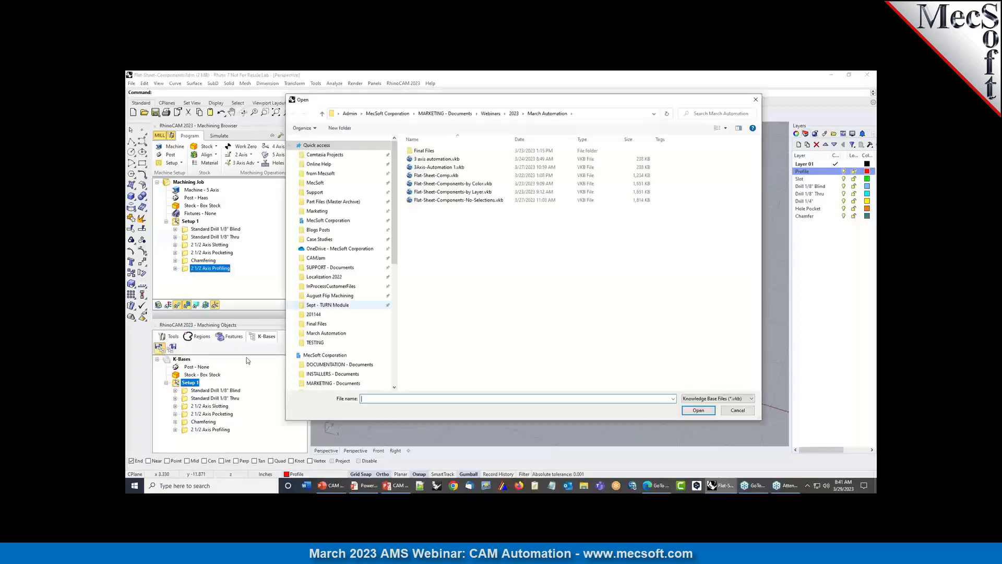
{"action": "double_click", "coordinate": [453, 184]}
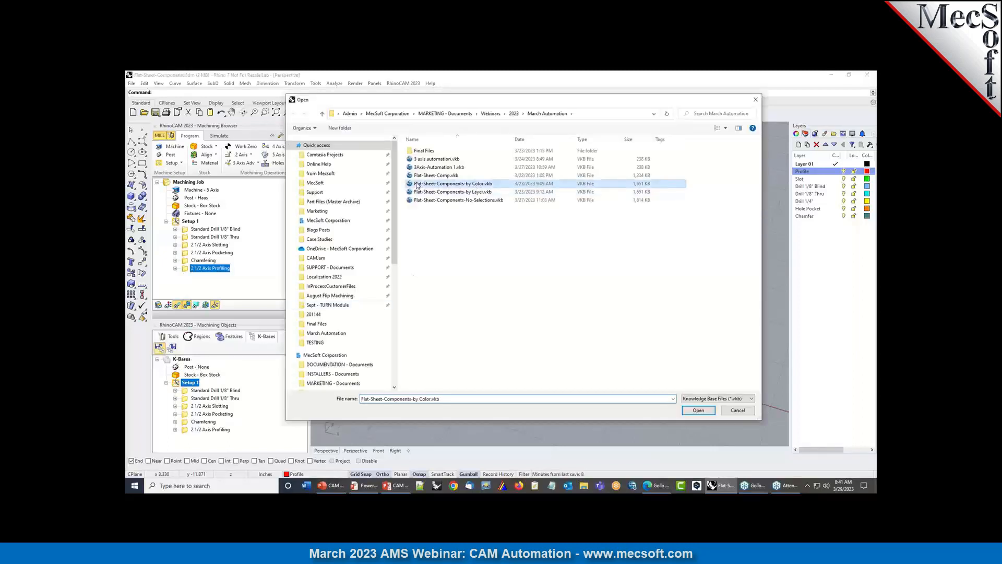
{"action": "left_click", "coordinate": [179, 224]}
{"action": "key", "text": "Delete"}
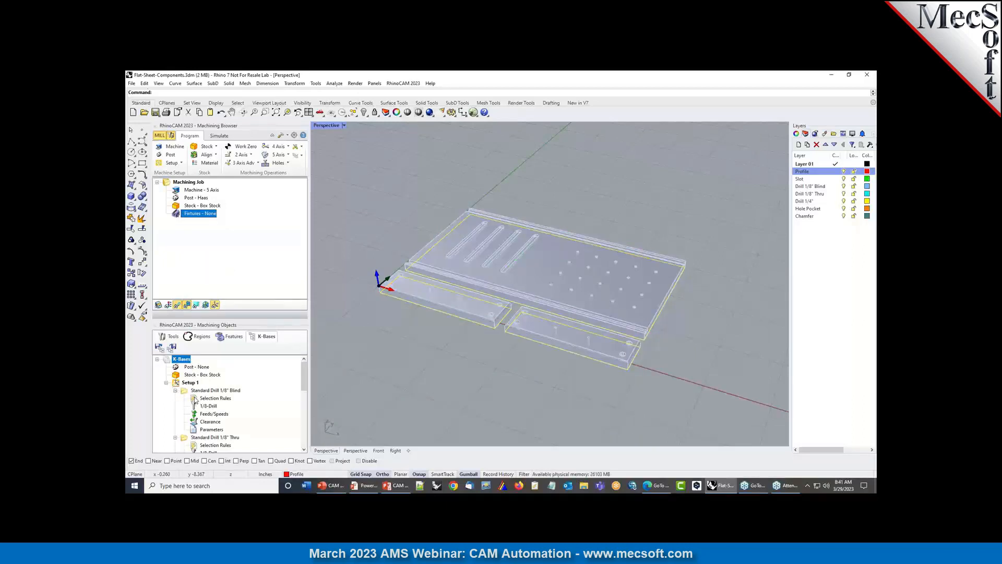
Examine the color filters in the selection rules of the knowledge base's Standard Drill 1/8" Blind operation and discard the dialog.
{"action": "double_click", "coordinate": [194, 398]}
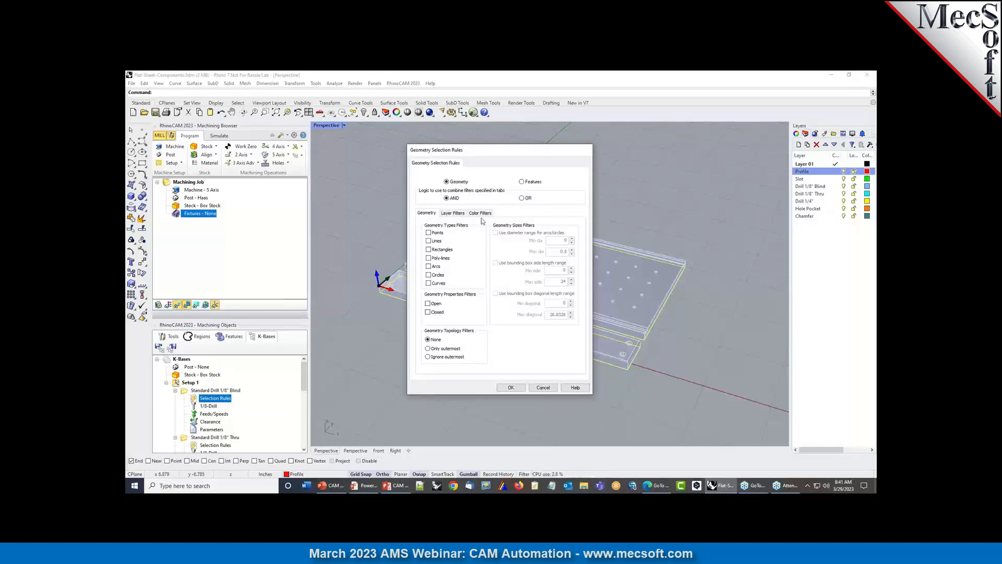
{"action": "left_click", "coordinate": [479, 214]}
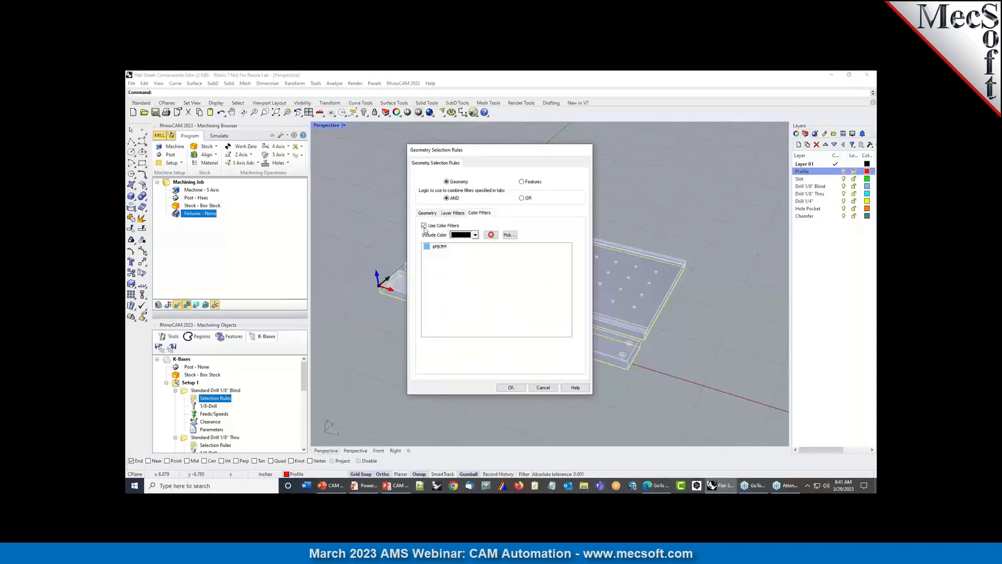
{"action": "mouse_move", "coordinate": [442, 264]}
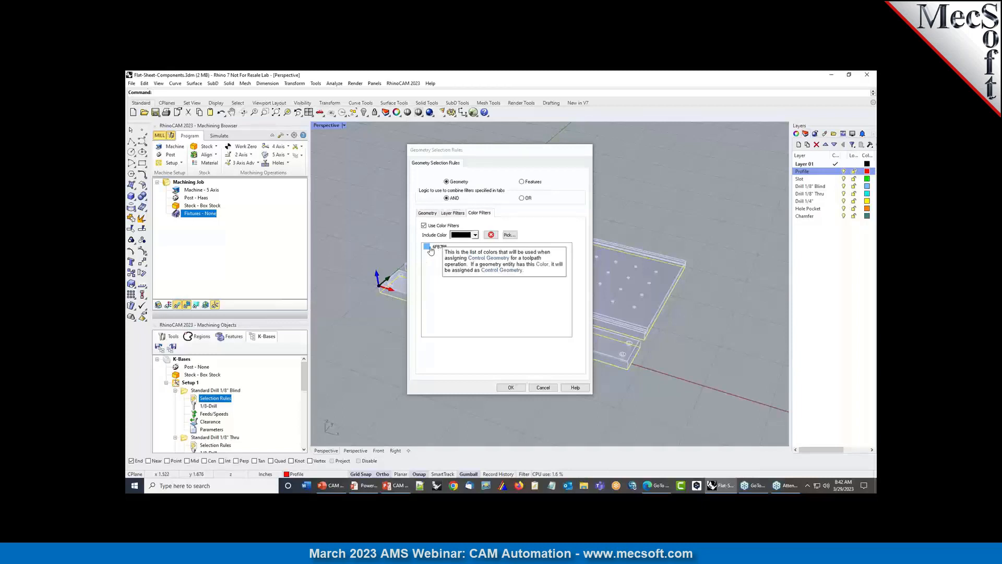
{"action": "left_click", "coordinate": [543, 387]}
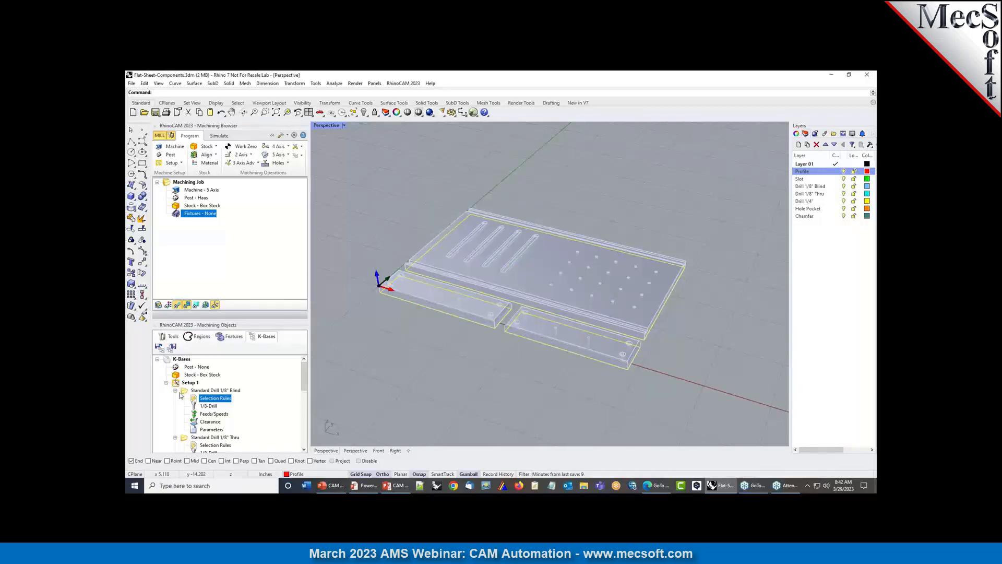
Add Setup 1 from the color-based knowledge base to the machining job and regenerate all its operations.
{"action": "left_click_drag", "start_coordinate": [176, 384], "coordinate": [191, 247]}
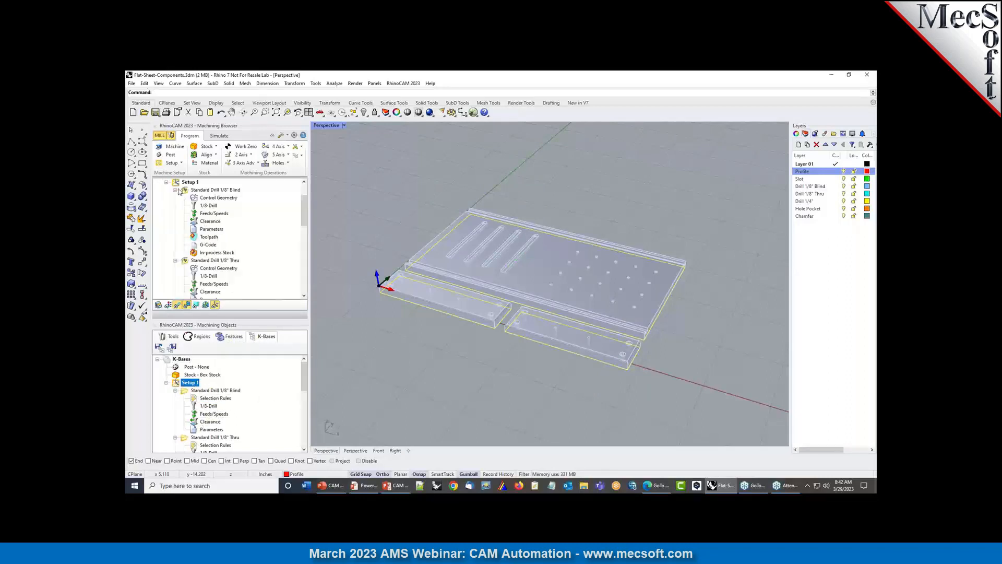
{"action": "right_click", "coordinate": [180, 185]}
{"action": "left_click", "coordinate": [249, 242]}
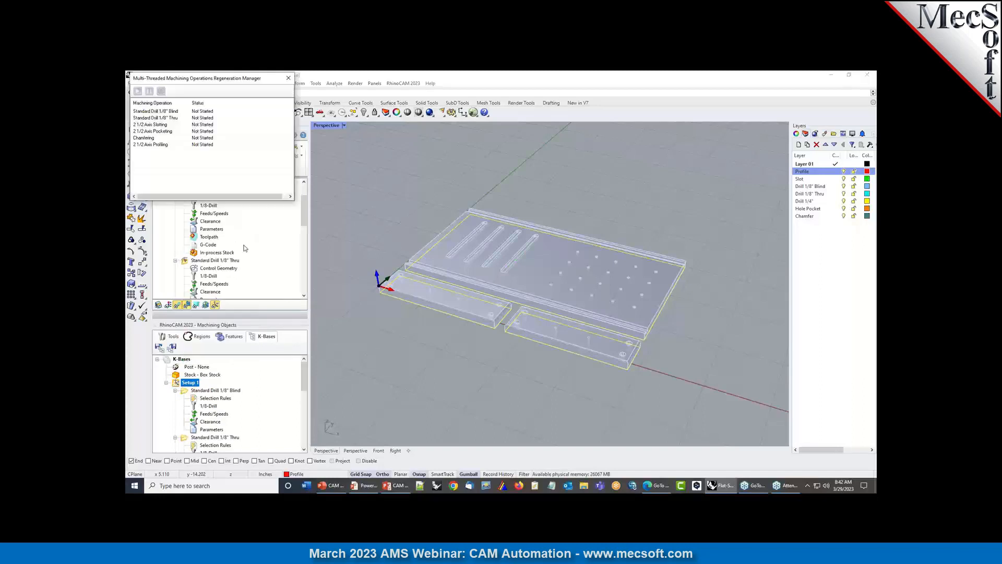
{"action": "right_click", "coordinate": [189, 184]}
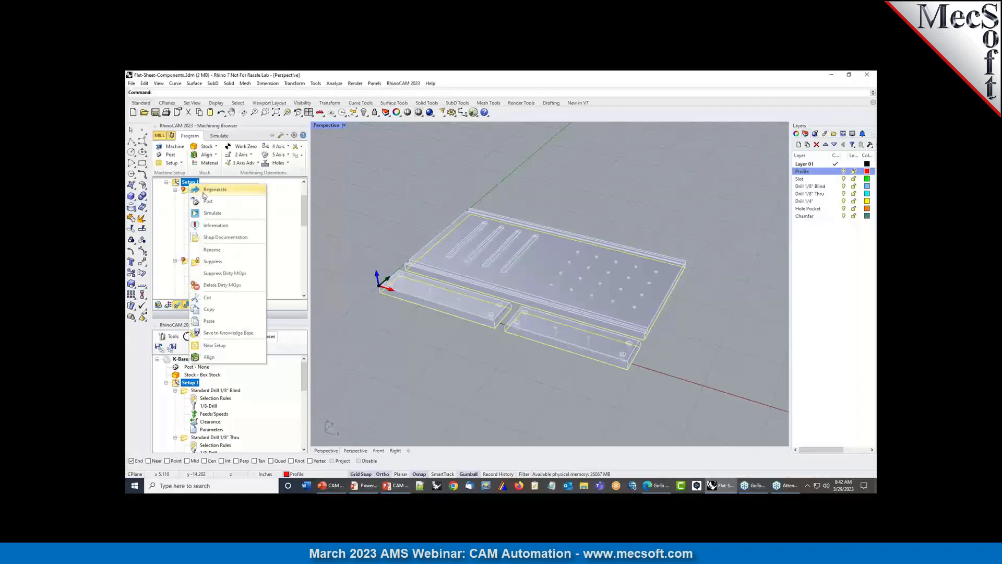
{"action": "left_click", "coordinate": [224, 249]}
Collapse each operation under Setup 1 in the machining job tree so only the operation names are listed.
{"action": "left_click", "coordinate": [175, 190]}
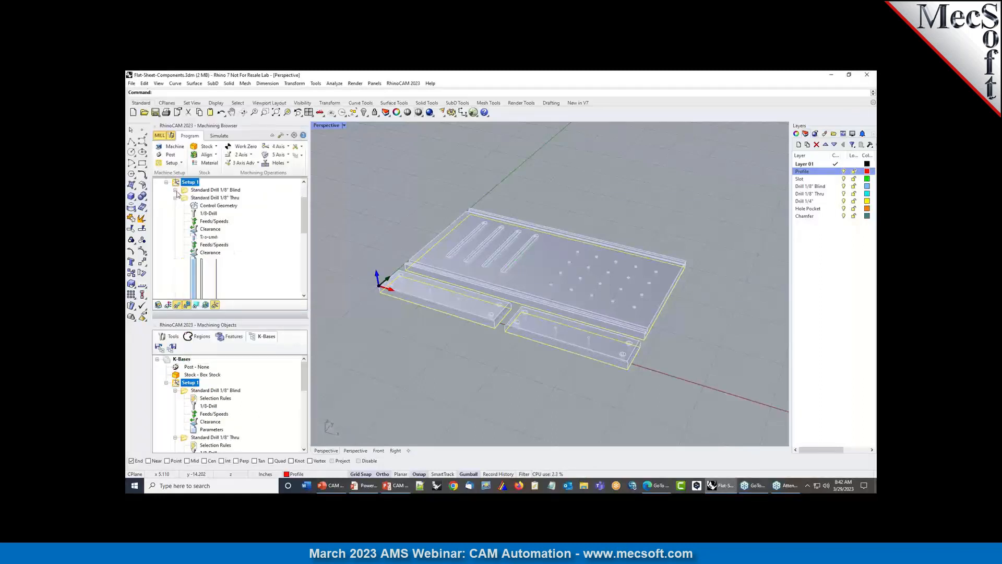
{"action": "left_click", "coordinate": [175, 198]}
{"action": "left_click", "coordinate": [175, 205]}
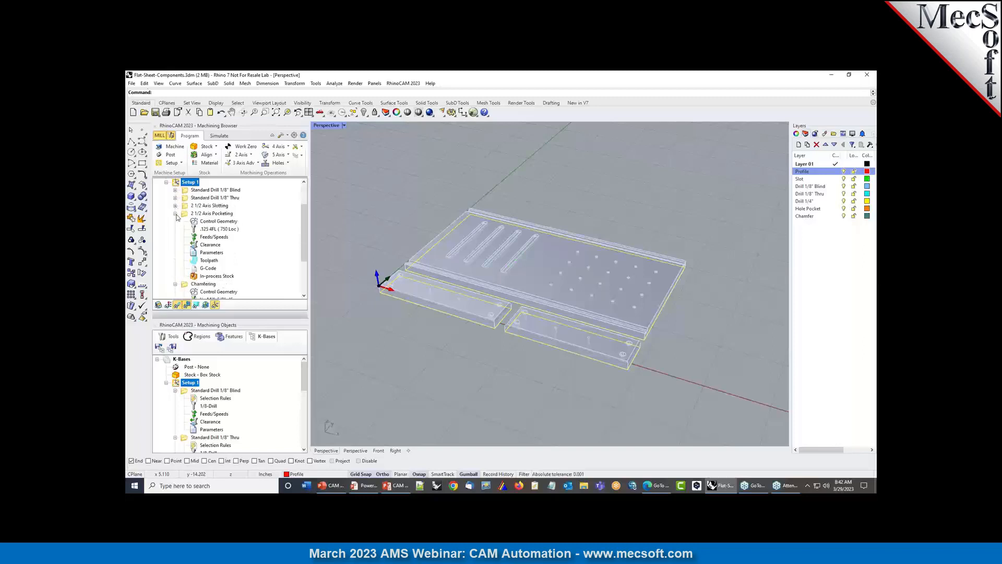
{"action": "left_click", "coordinate": [175, 213]}
{"action": "left_click", "coordinate": [175, 221]}
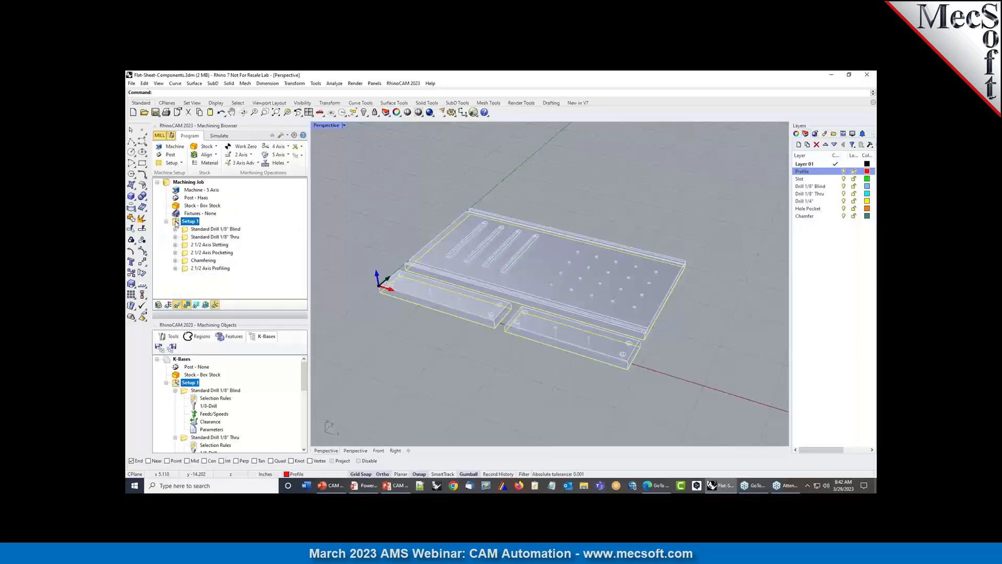
Examine the chamfering, slotting, pocketing and profiling toolpaths on the plates, inspecting the slots up close.
{"action": "left_click", "coordinate": [198, 260]}
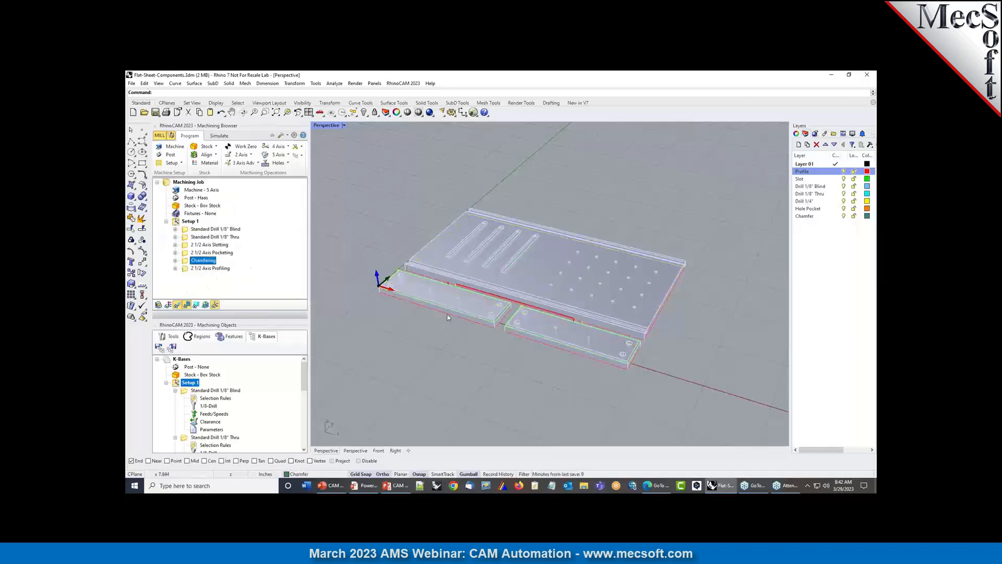
{"action": "scroll", "coordinate": [449, 317], "scroll_direction": "up", "scroll_amount": 5}
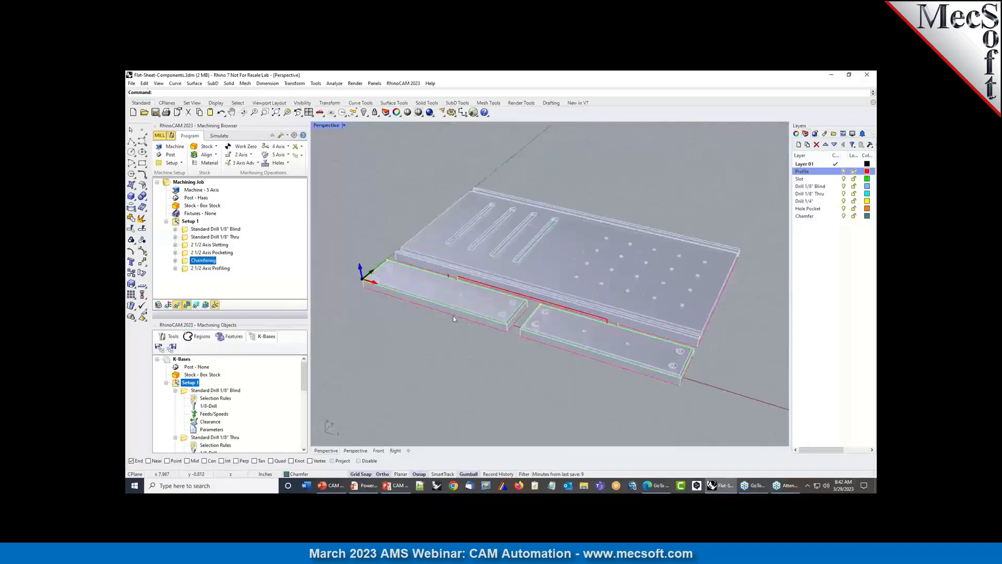
{"action": "left_click", "coordinate": [188, 245]}
{"action": "scroll", "coordinate": [522, 225], "scroll_direction": "down", "scroll_amount": 5}
{"action": "scroll", "coordinate": [534, 223], "scroll_direction": "up", "scroll_amount": 5}
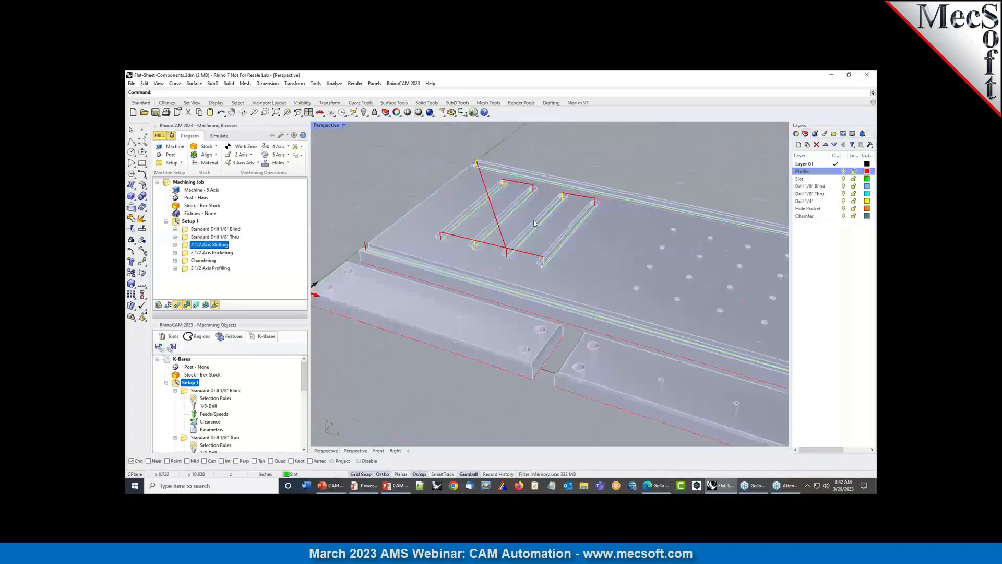
{"action": "scroll", "coordinate": [534, 224], "scroll_direction": "up", "scroll_amount": 2}
{"action": "right_click_drag", "start_coordinate": [577, 298], "coordinate": [617, 291]}
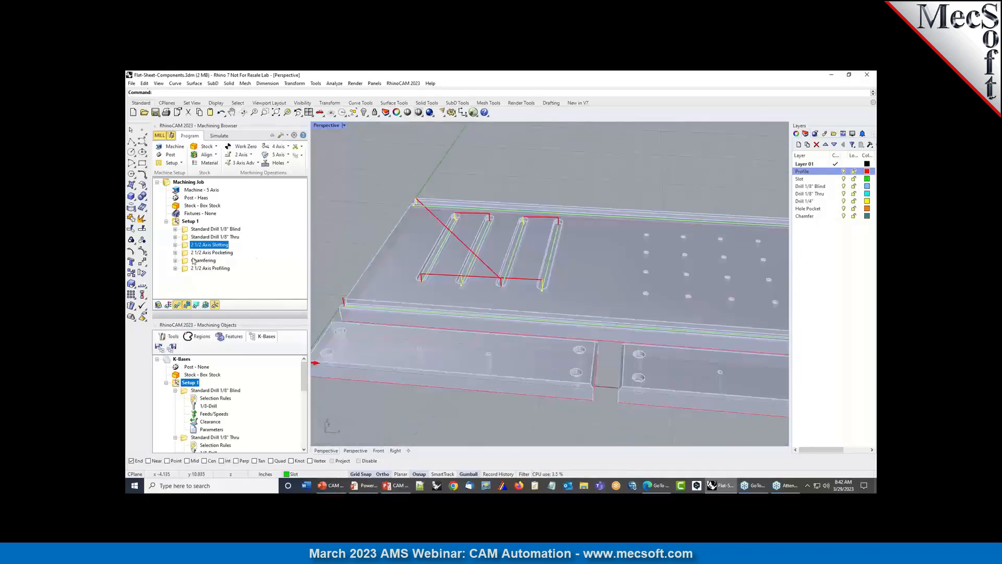
{"action": "left_click", "coordinate": [198, 252]}
{"action": "left_click", "coordinate": [201, 260]}
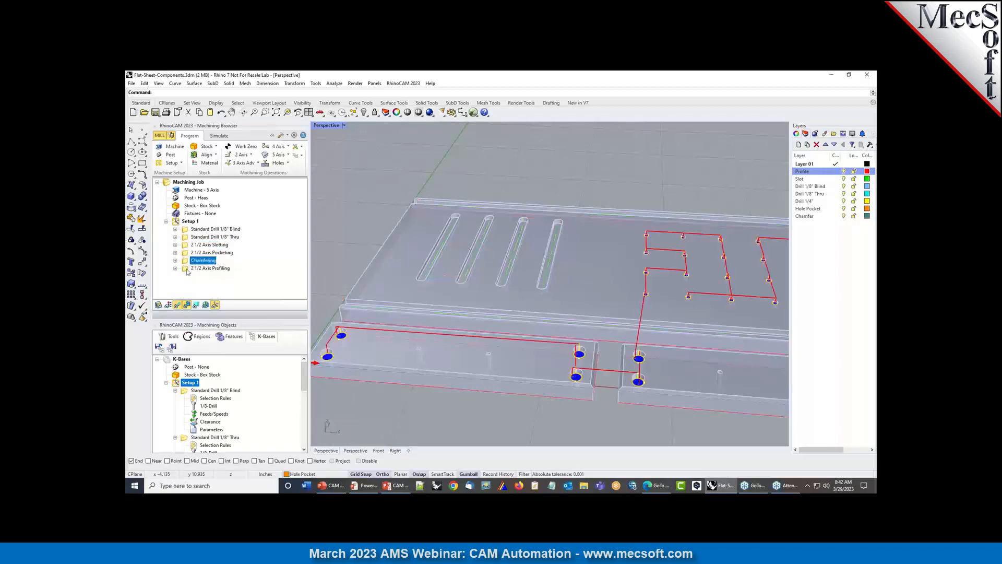
{"action": "left_click", "coordinate": [204, 268]}
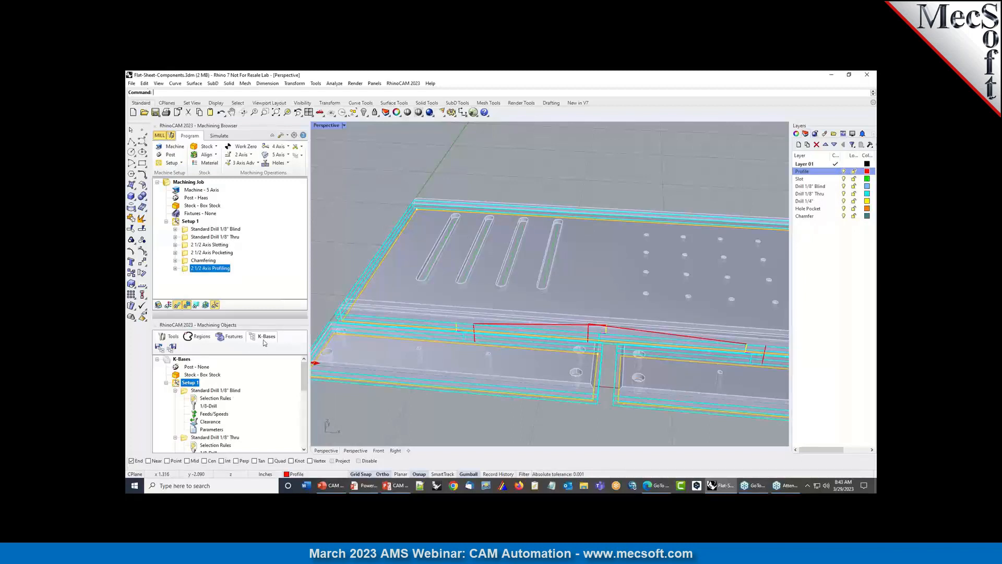
Check the geometry filters in the knowledge base's Standard Drill 1/8" Blind selection rules without modifying them, and locate the Knowledge Base operations command.
{"action": "double_click", "coordinate": [209, 399]}
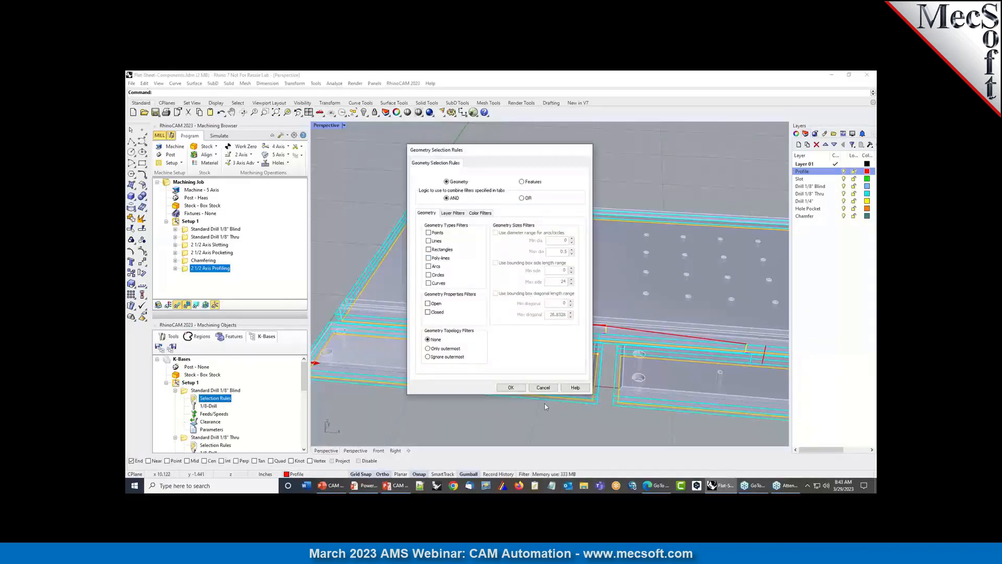
{"action": "left_click", "coordinate": [547, 388]}
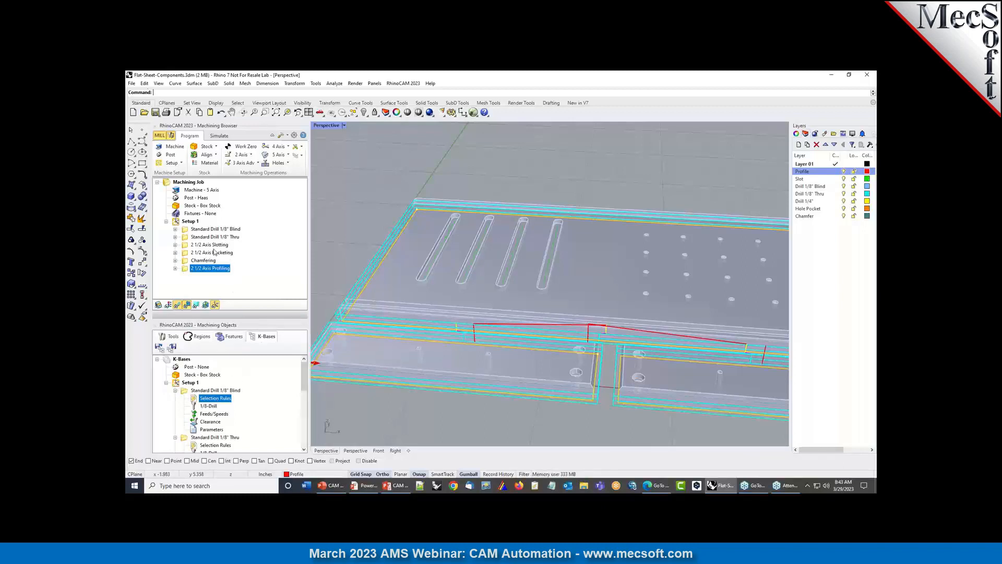
{"action": "left_click", "coordinate": [298, 156]}
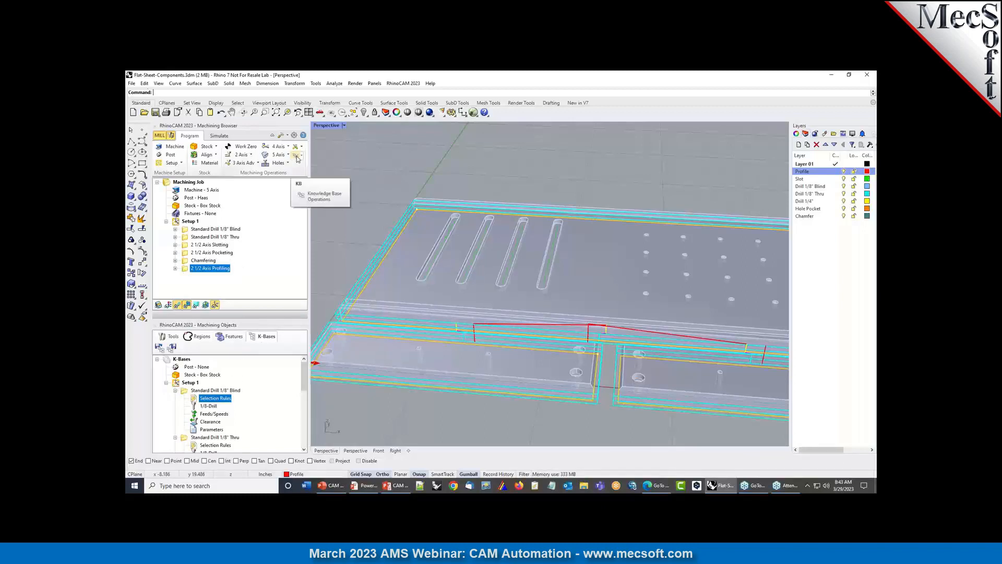
{"action": "left_click", "coordinate": [208, 282]}
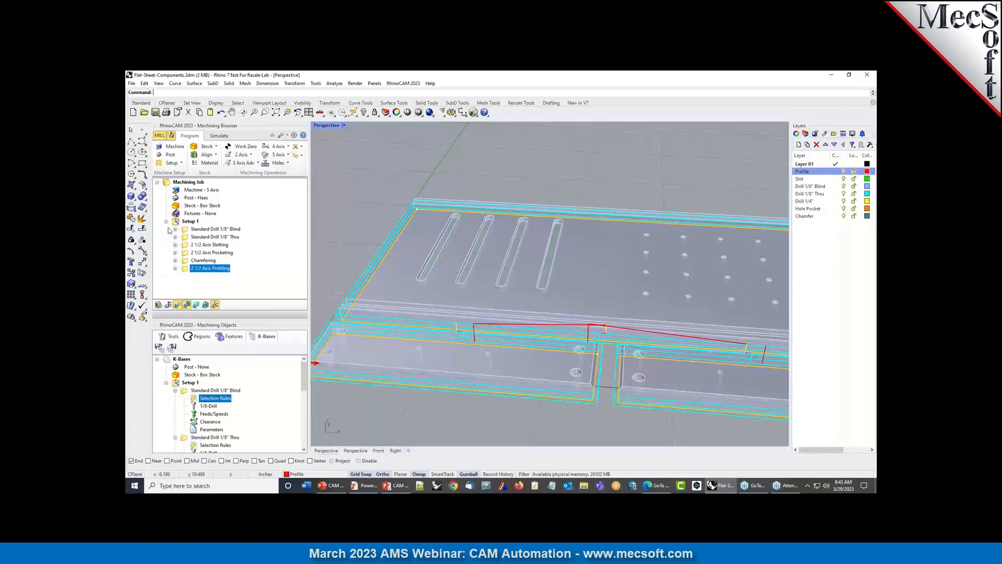
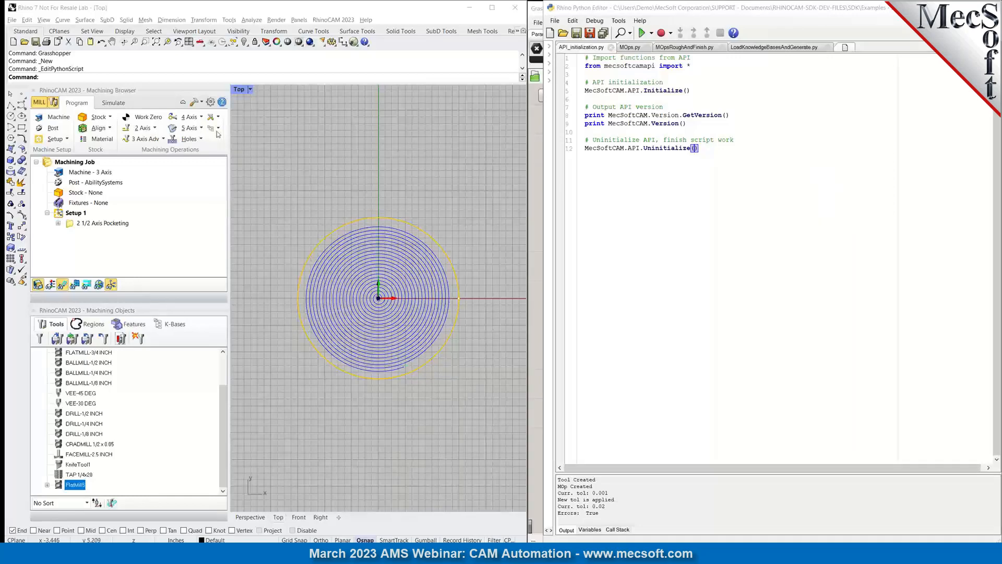
Create a new document from the Small Objects - Inches template in the Rhino window beside the Python editor, discarding the current document's changes.
{"action": "left_click", "coordinate": [14, 43]}
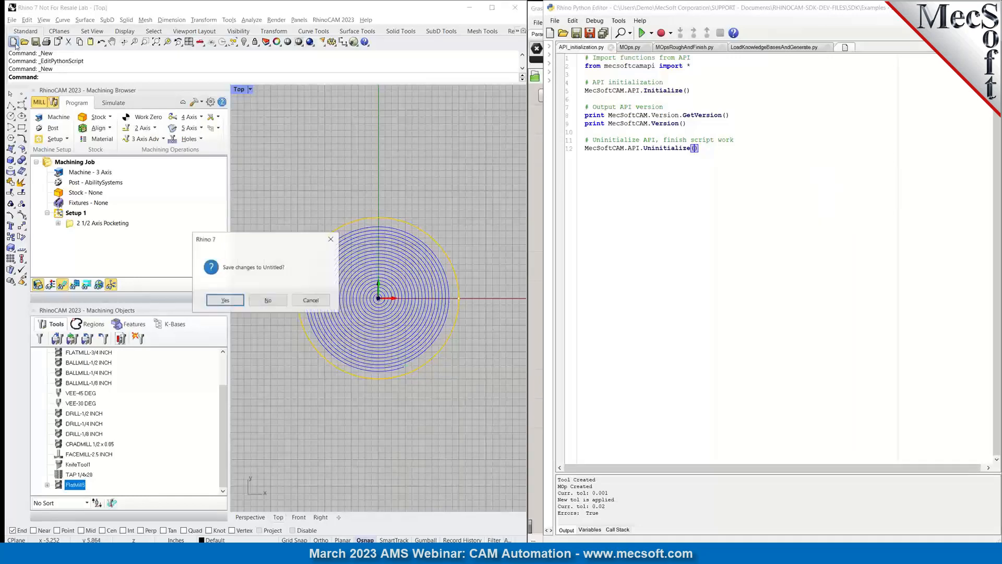
{"action": "left_click", "coordinate": [272, 301]}
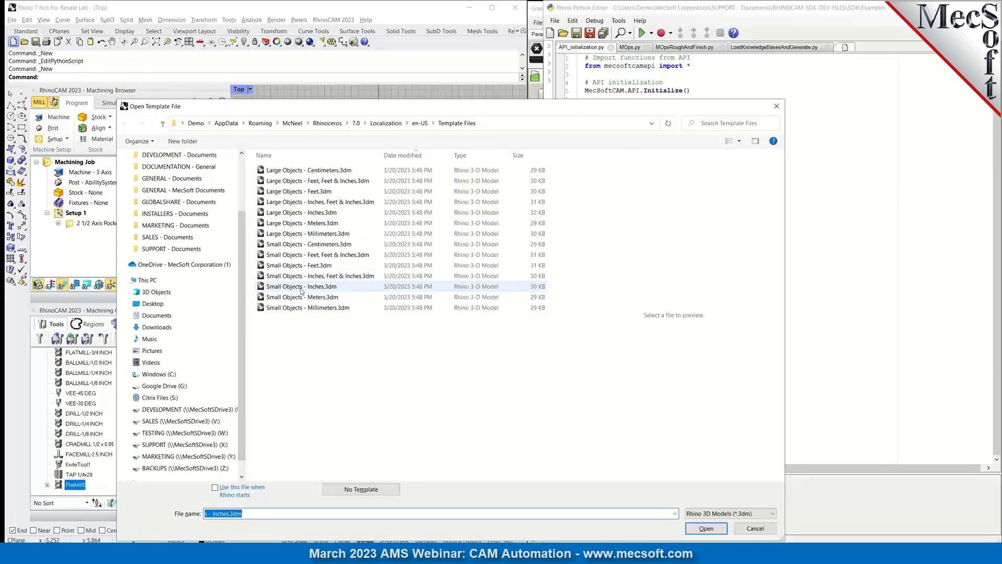
{"action": "double_click", "coordinate": [271, 287]}
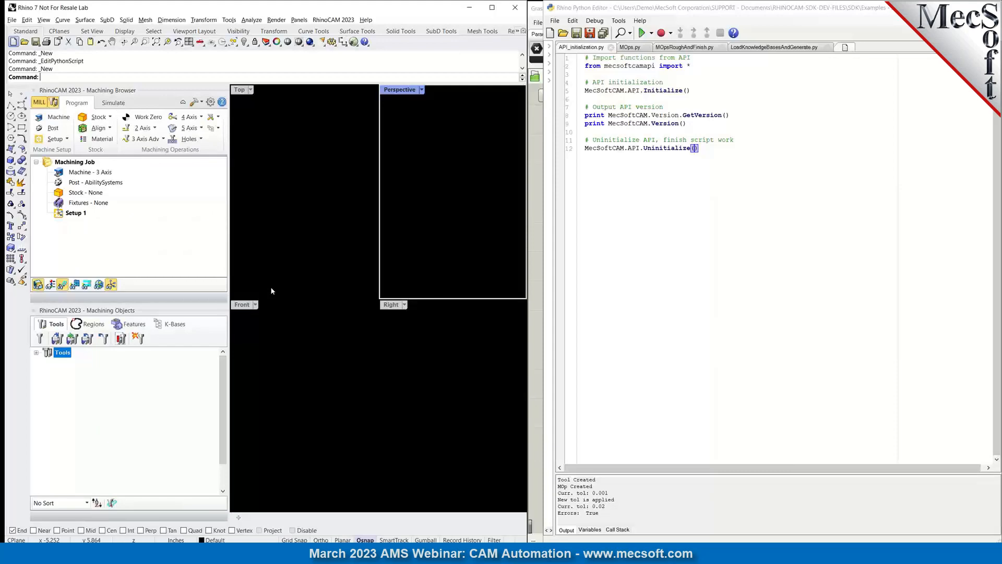
Maximize the Top viewport and browse in File Explorer to the SDK folder inside the Rhino 7 plug-in folder RhinoCAM 2023 for R7.
{"action": "double_click", "coordinate": [238, 91]}
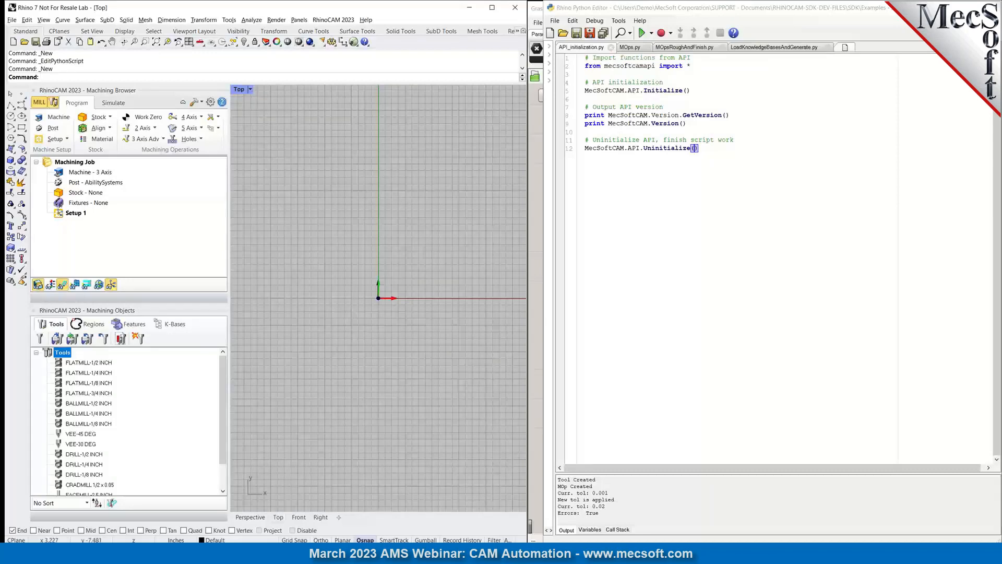
{"action": "left_click", "coordinate": [592, 532]}
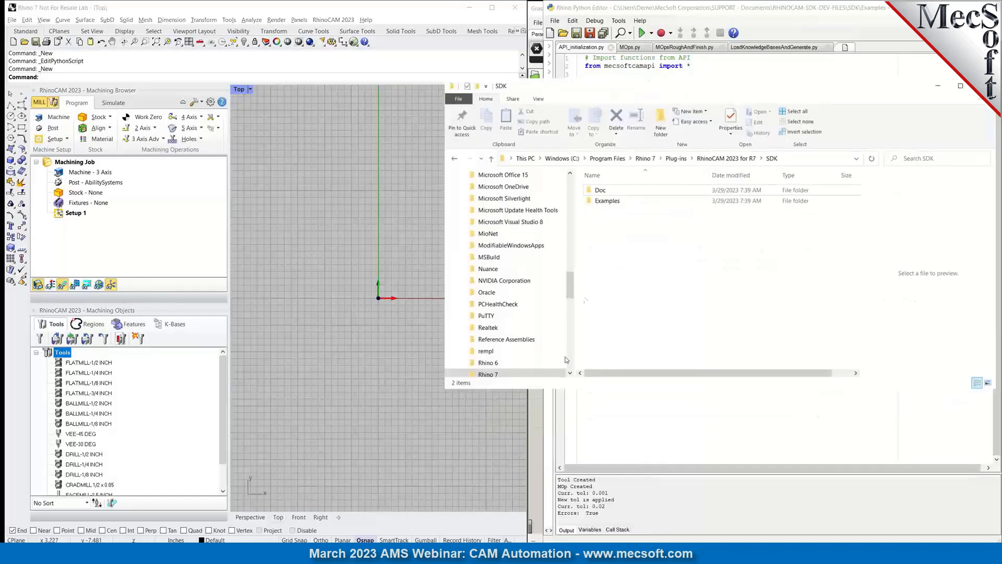
{"action": "left_click", "coordinate": [813, 160]}
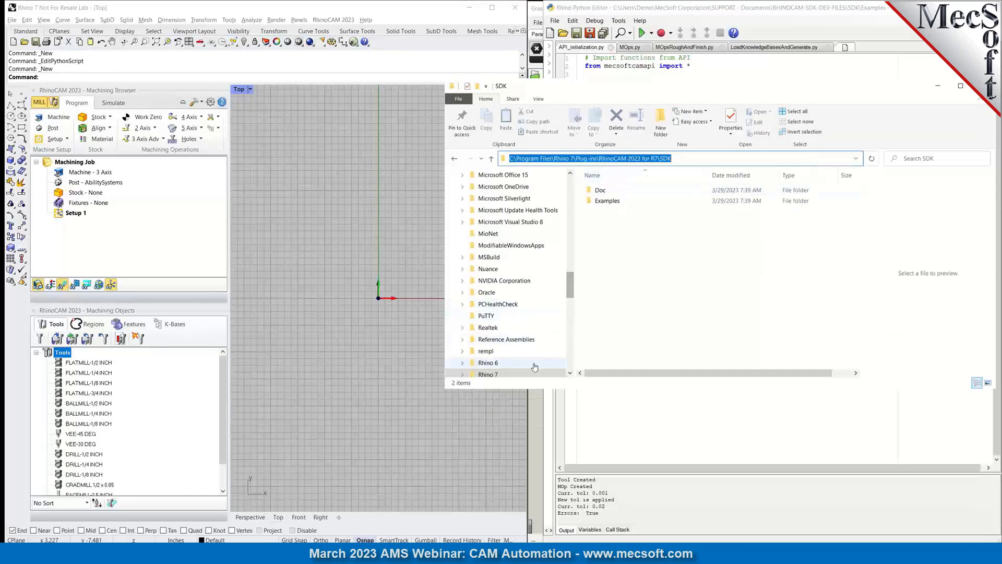
{"action": "left_click", "coordinate": [463, 375]}
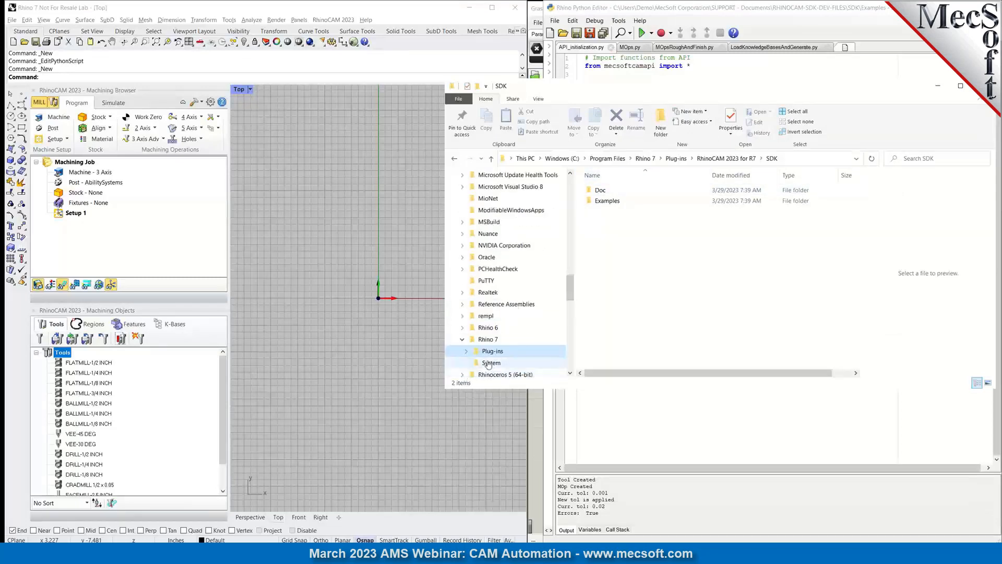
{"action": "left_click", "coordinate": [487, 339]}
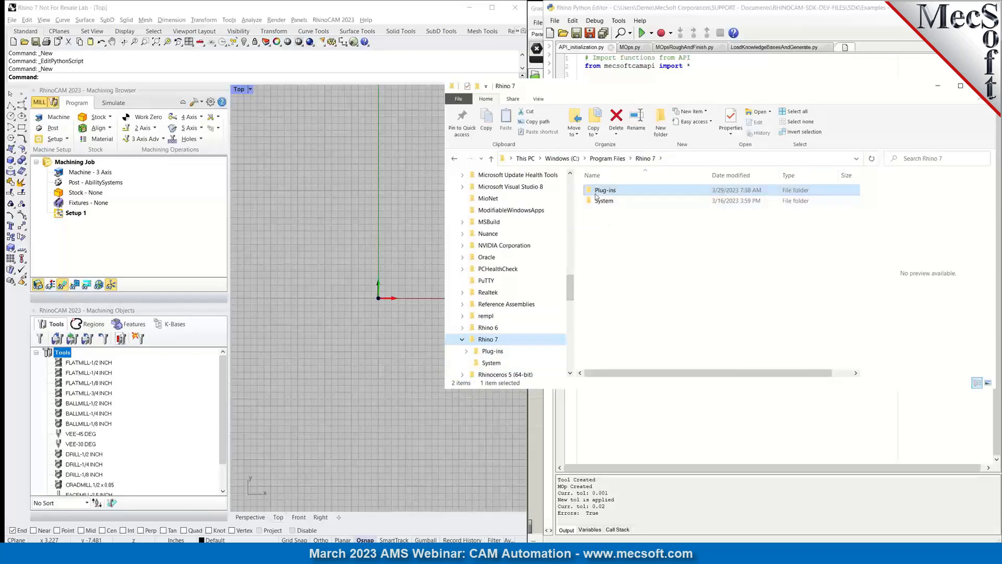
{"action": "double_click", "coordinate": [594, 195]}
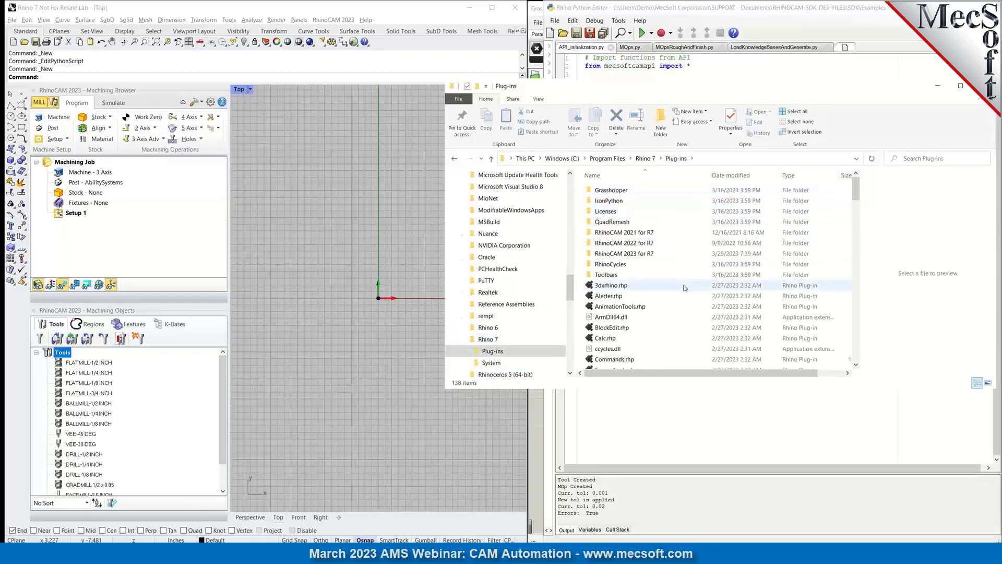
{"action": "double_click", "coordinate": [590, 254]}
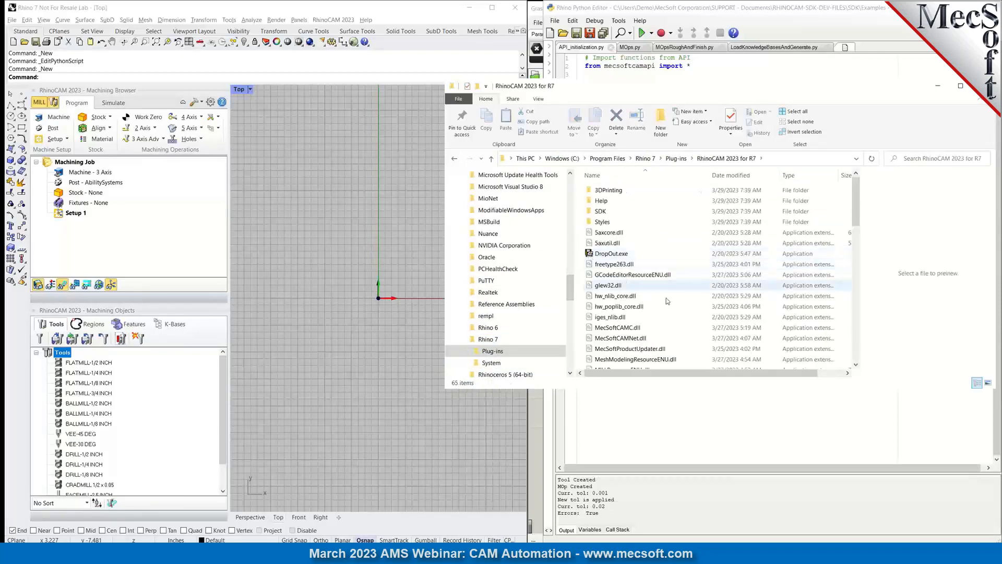
{"action": "double_click", "coordinate": [600, 210]}
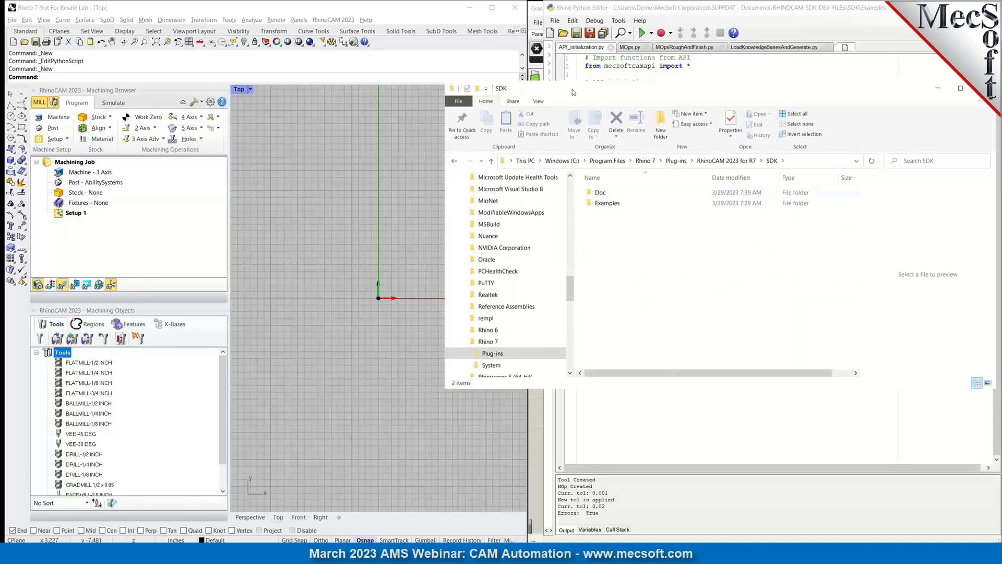
Open RhinoCAM API User doc.pdf from the SDK's Doc folder.
{"action": "left_click_drag", "start_coordinate": [574, 89], "coordinate": [374, 85]}
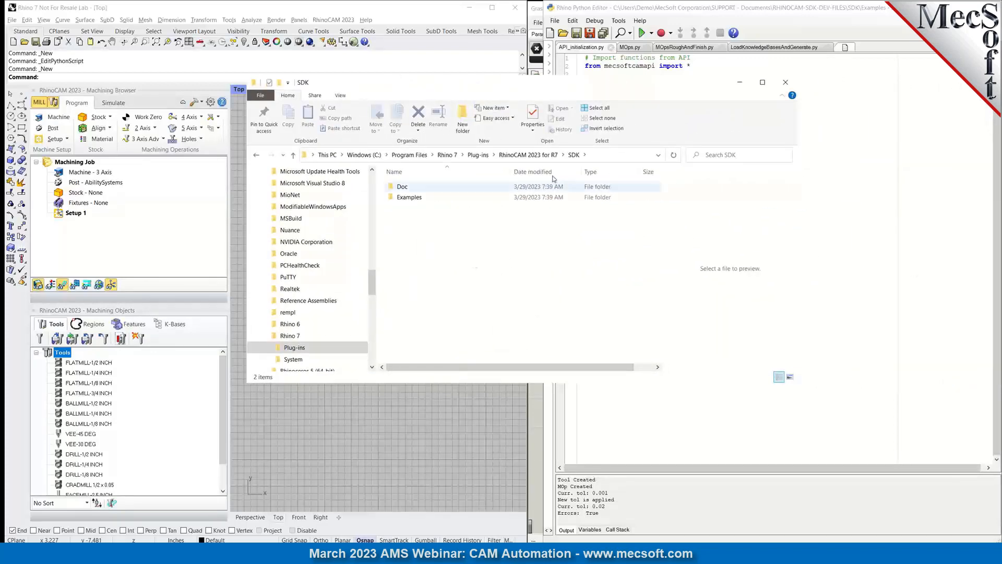
{"action": "double_click", "coordinate": [398, 186]}
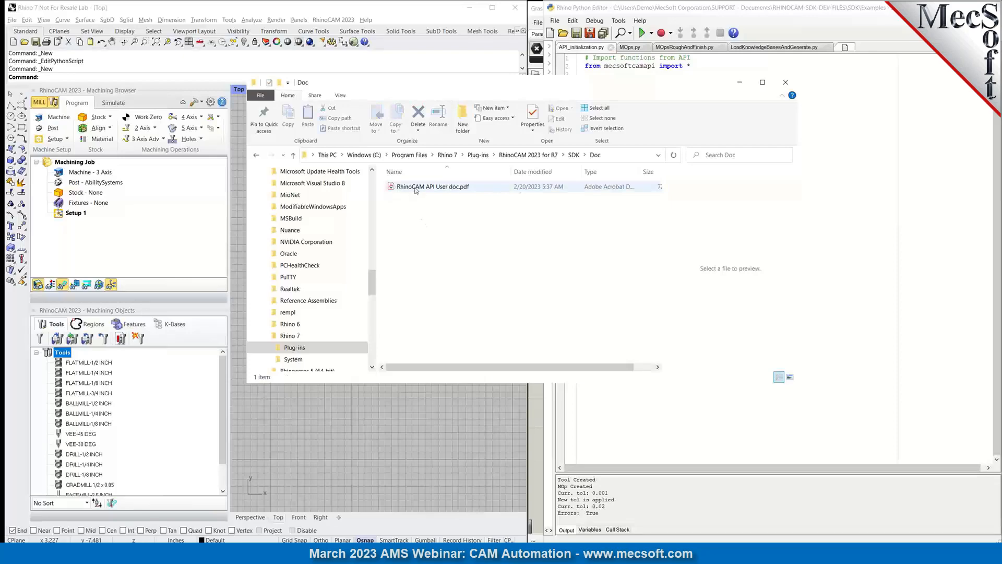
{"action": "double_click", "coordinate": [402, 188]}
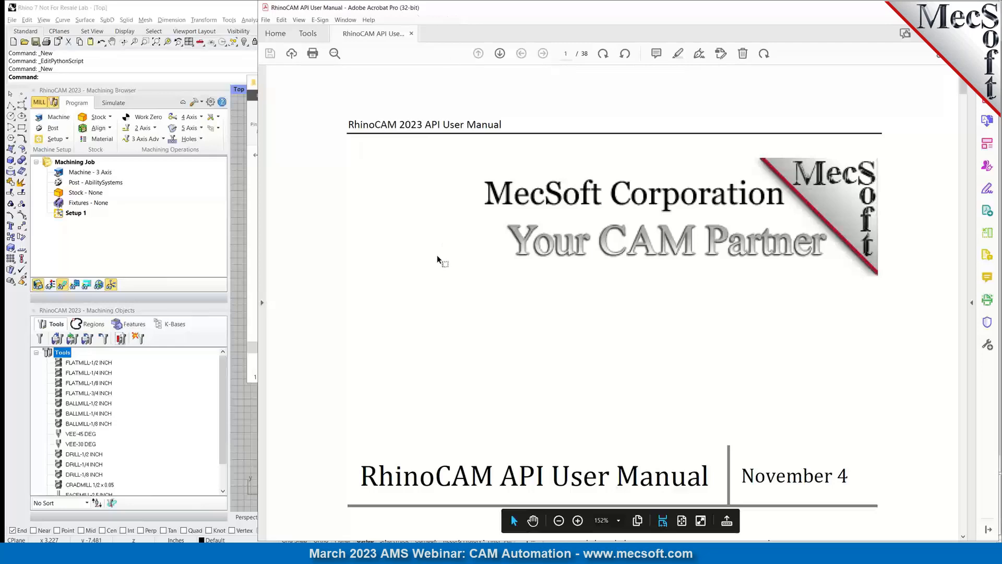
Read the manual's introduction, limitations, prerequisites, installation and licensing sections, and how to use the API in .Net and Rhino Python projects.
{"action": "scroll", "coordinate": [437, 254], "scroll_direction": "down", "scroll_amount": 10}
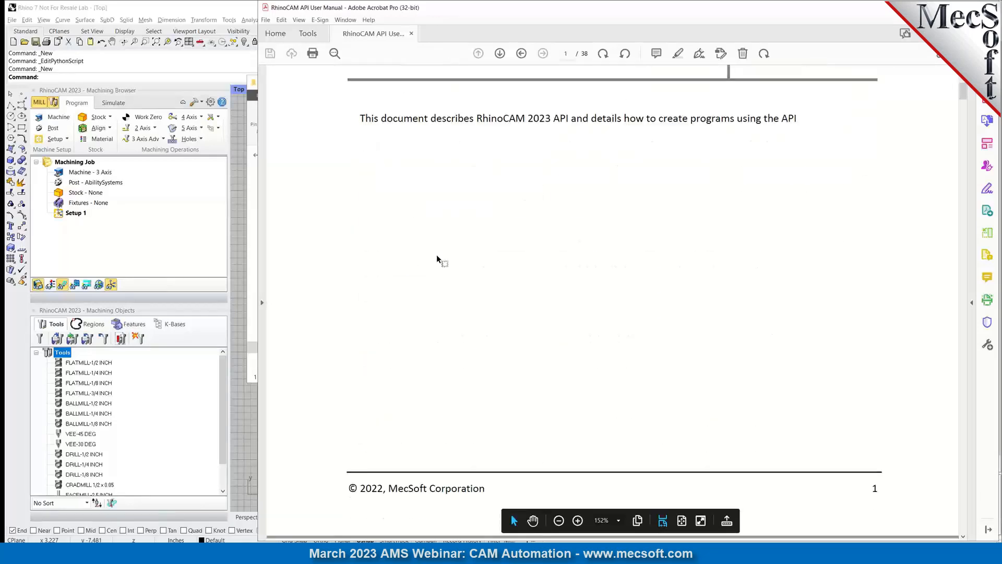
{"action": "scroll", "coordinate": [436, 255], "scroll_direction": "down", "scroll_amount": 8}
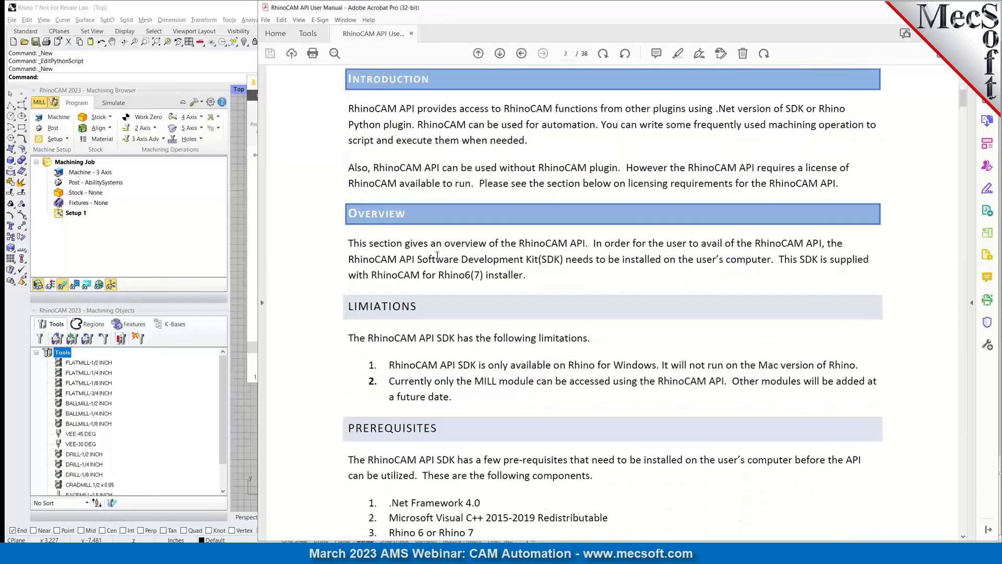
{"action": "scroll", "coordinate": [437, 255], "scroll_direction": "down", "scroll_amount": 3}
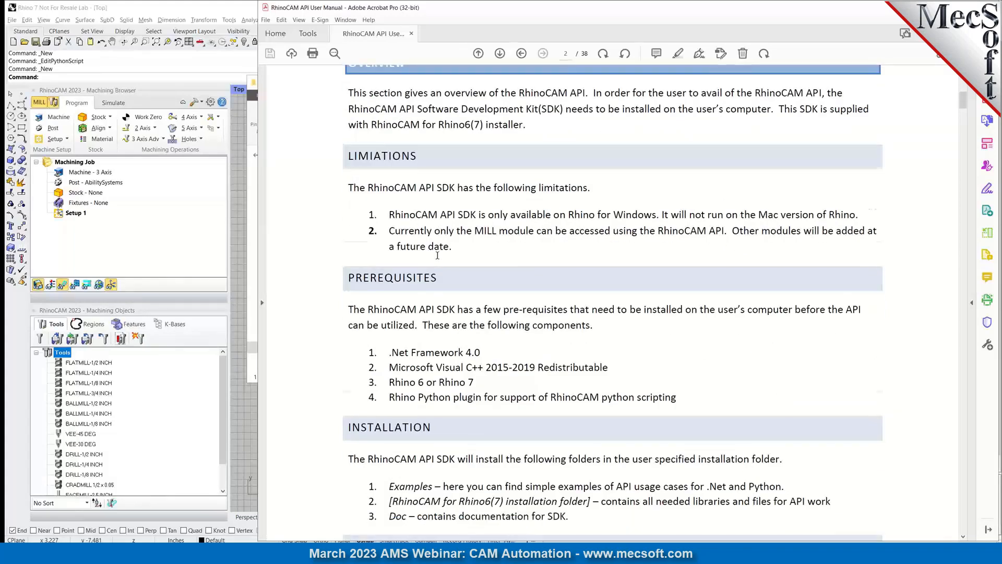
{"action": "scroll", "coordinate": [437, 255], "scroll_direction": "down", "scroll_amount": 2}
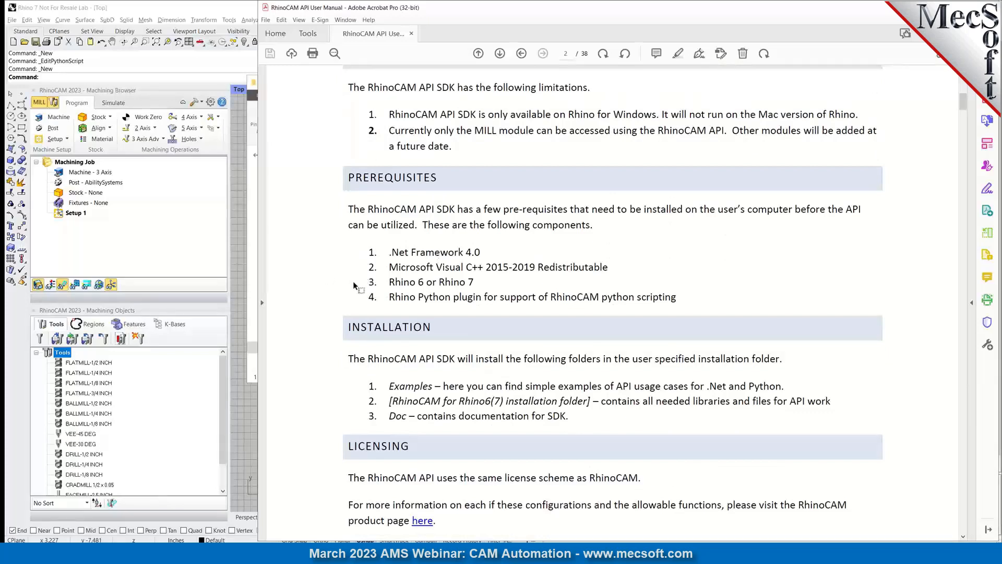
{"action": "scroll", "coordinate": [354, 286], "scroll_direction": "down", "scroll_amount": 3}
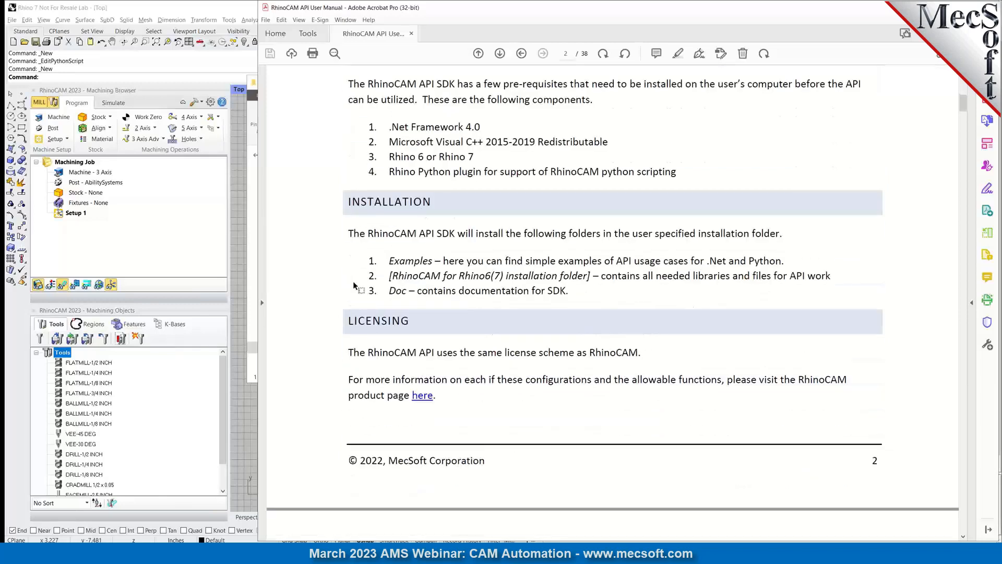
{"action": "scroll", "coordinate": [354, 286], "scroll_direction": "down", "scroll_amount": 9}
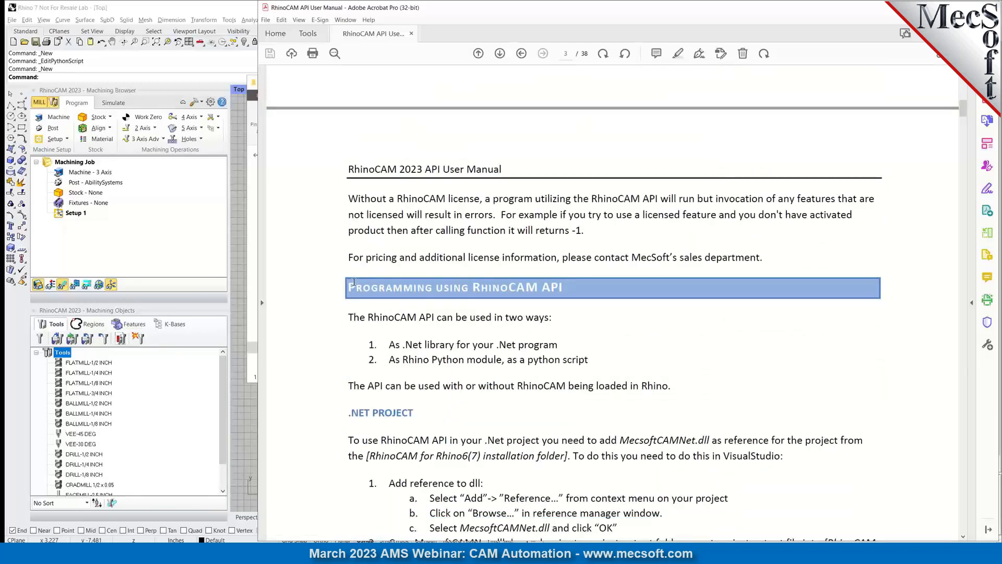
{"action": "scroll", "coordinate": [354, 284], "scroll_direction": "down", "scroll_amount": 6}
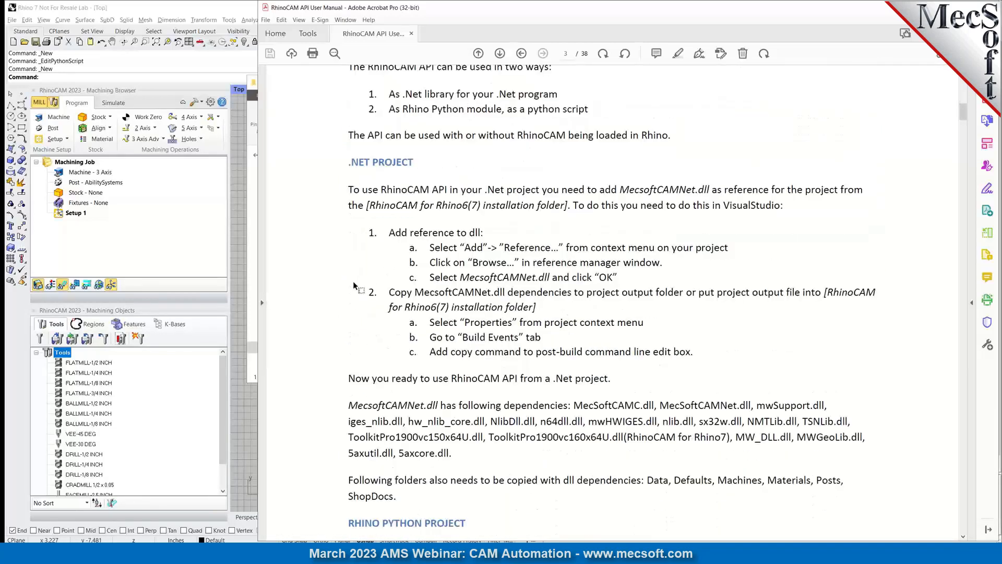
{"action": "scroll", "coordinate": [354, 285], "scroll_direction": "down", "scroll_amount": 4}
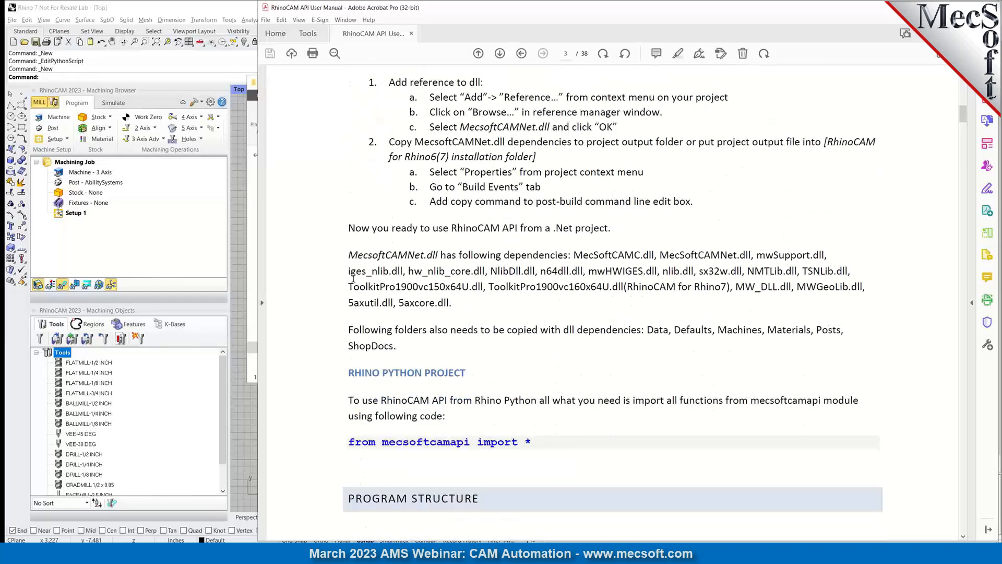
{"action": "scroll", "coordinate": [353, 278], "scroll_direction": "down", "scroll_amount": 2}
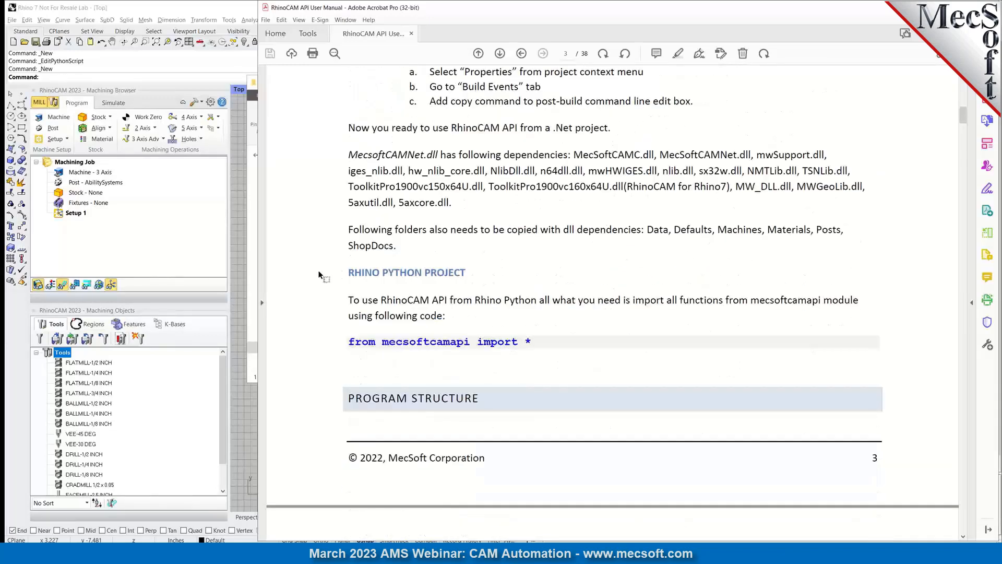
{"action": "scroll", "coordinate": [312, 270], "scroll_direction": "down", "scroll_amount": 3}
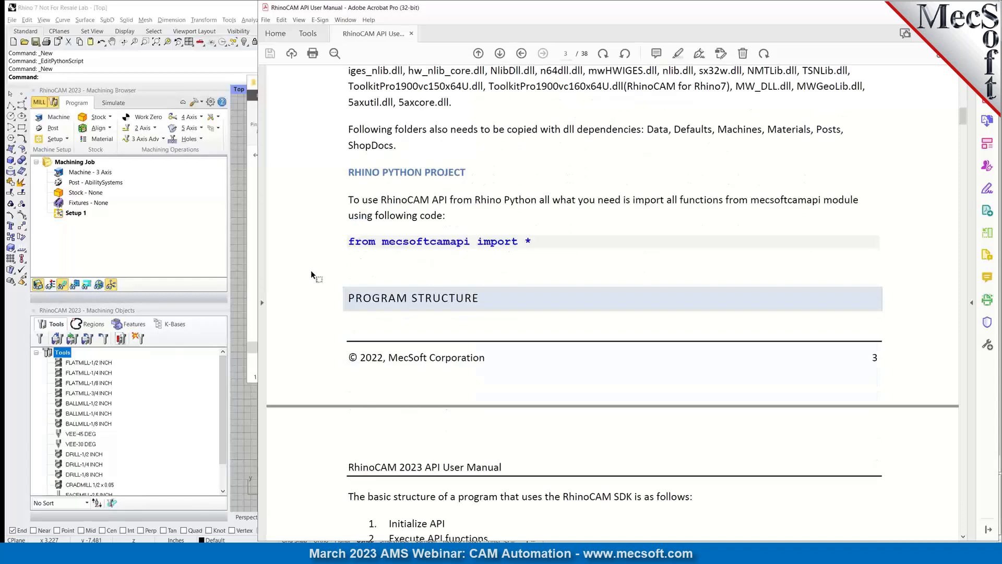
Review the manual's program structure and API methods, including module selection, SDK version and stock model functions, and close the manual and its folder.
{"action": "scroll", "coordinate": [312, 270], "scroll_direction": "down", "scroll_amount": 3}
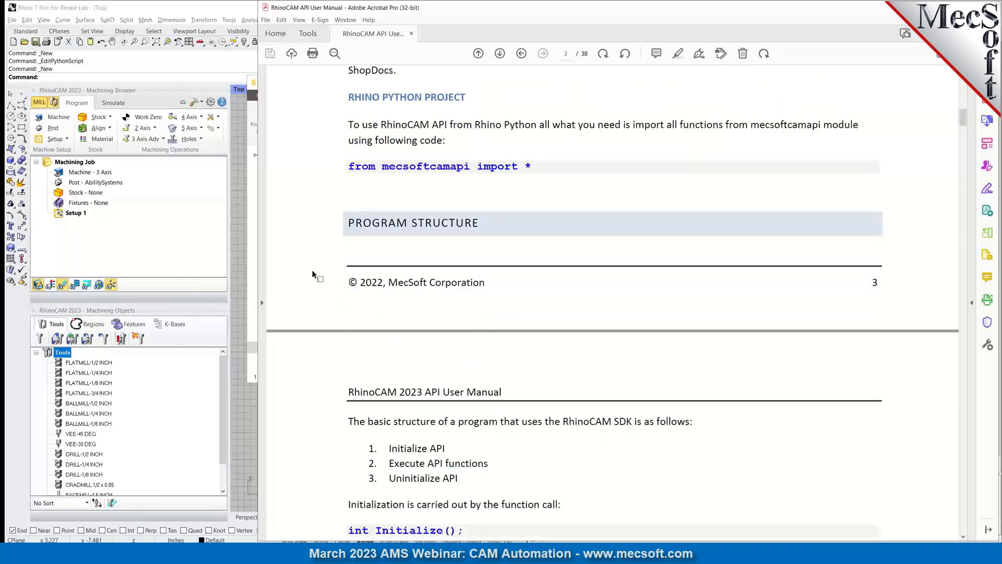
{"action": "scroll", "coordinate": [312, 273], "scroll_direction": "down", "scroll_amount": 15}
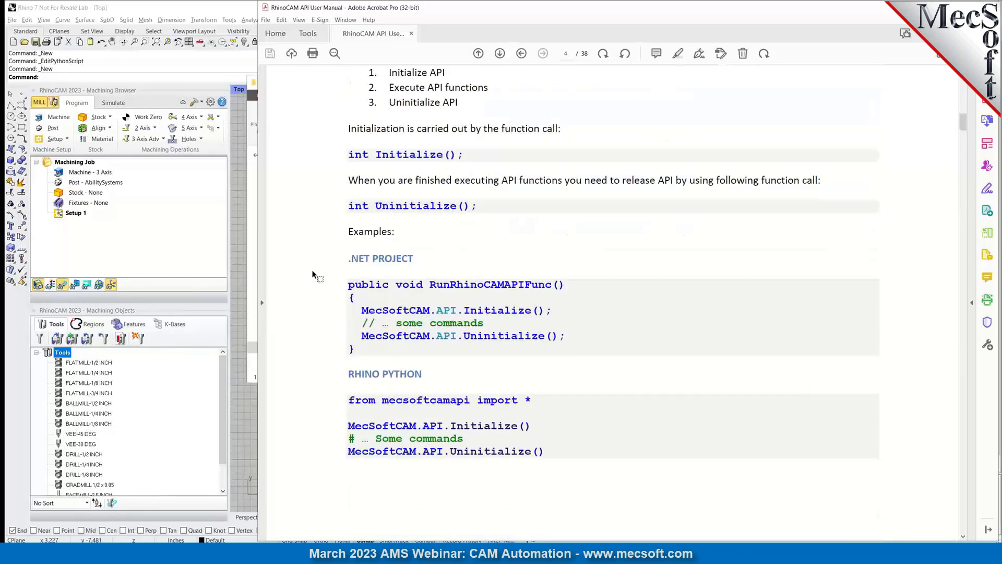
{"action": "scroll", "coordinate": [314, 275], "scroll_direction": "down", "scroll_amount": 3}
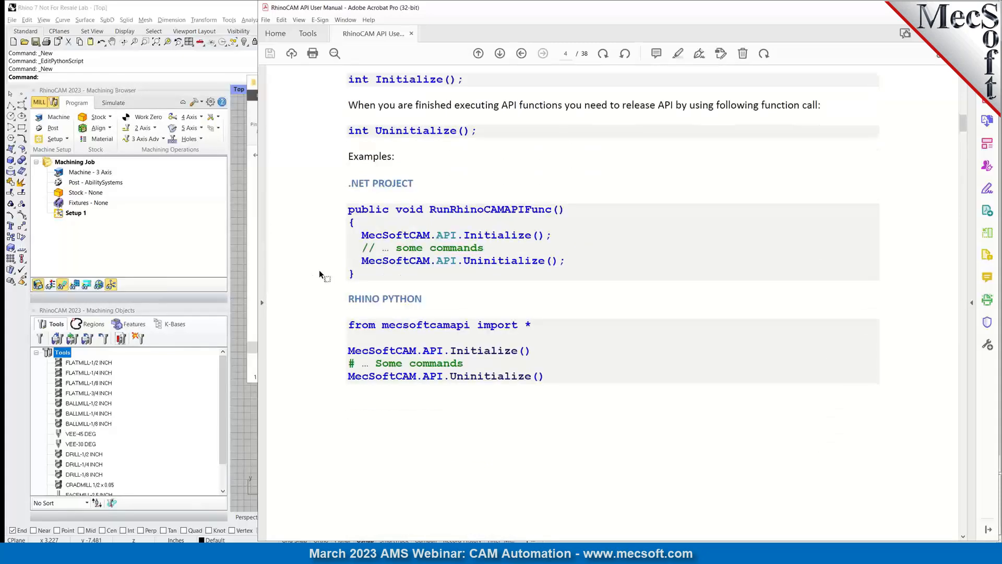
{"action": "scroll", "coordinate": [312, 273], "scroll_direction": "down", "scroll_amount": 2}
{"action": "scroll", "coordinate": [312, 273], "scroll_direction": "down", "scroll_amount": 20}
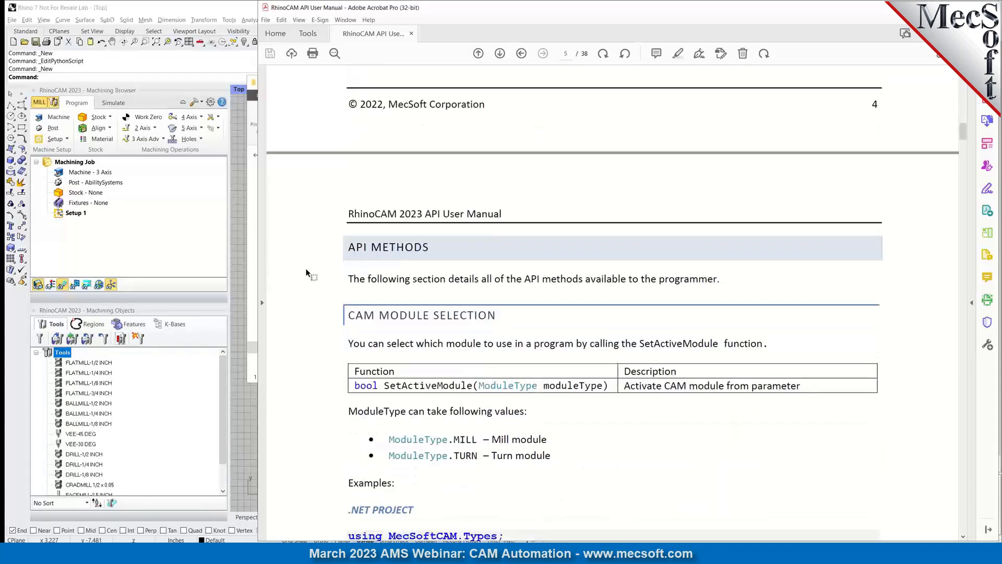
{"action": "scroll", "coordinate": [312, 274], "scroll_direction": "down", "scroll_amount": 3}
{"action": "scroll", "coordinate": [305, 270], "scroll_direction": "down", "scroll_amount": 12}
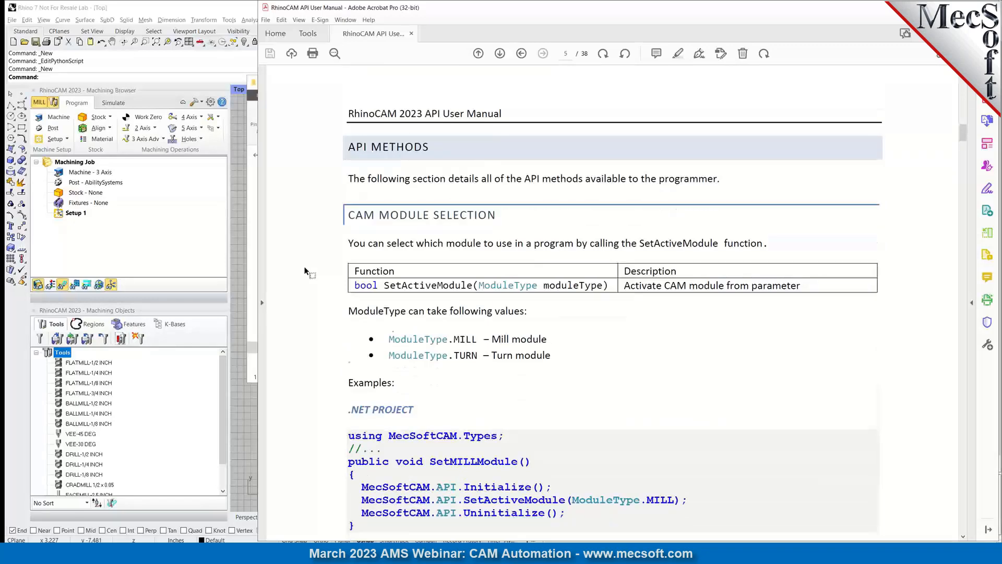
{"action": "scroll", "coordinate": [305, 270], "scroll_direction": "down", "scroll_amount": 20}
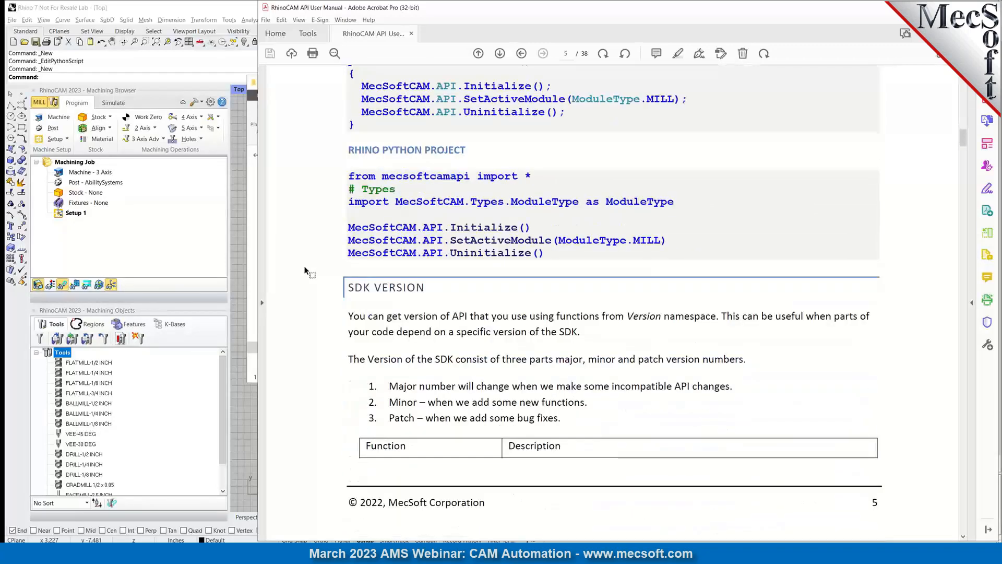
{"action": "scroll", "coordinate": [305, 270], "scroll_direction": "down", "scroll_amount": 20}
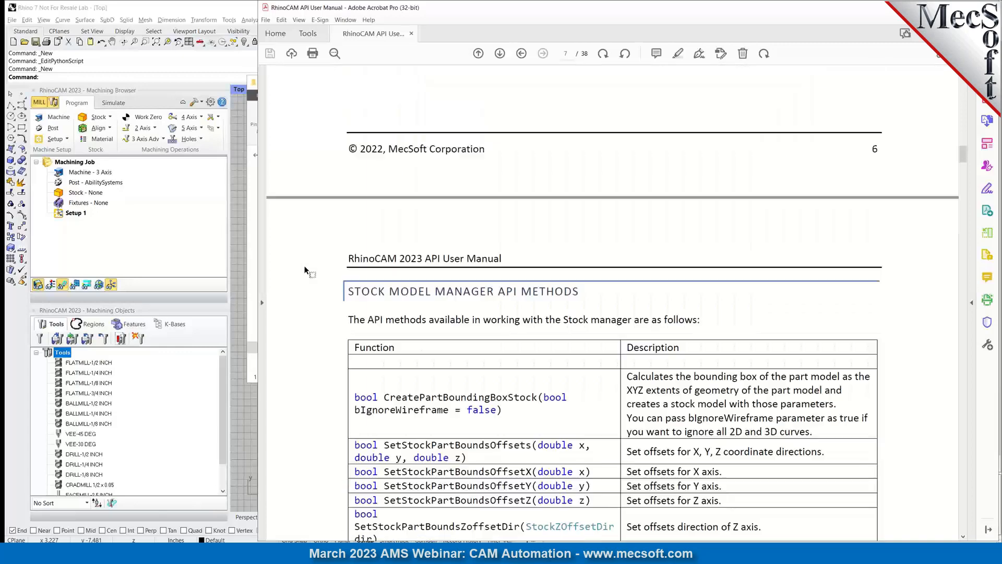
{"action": "scroll", "coordinate": [305, 270], "scroll_direction": "down", "scroll_amount": 8}
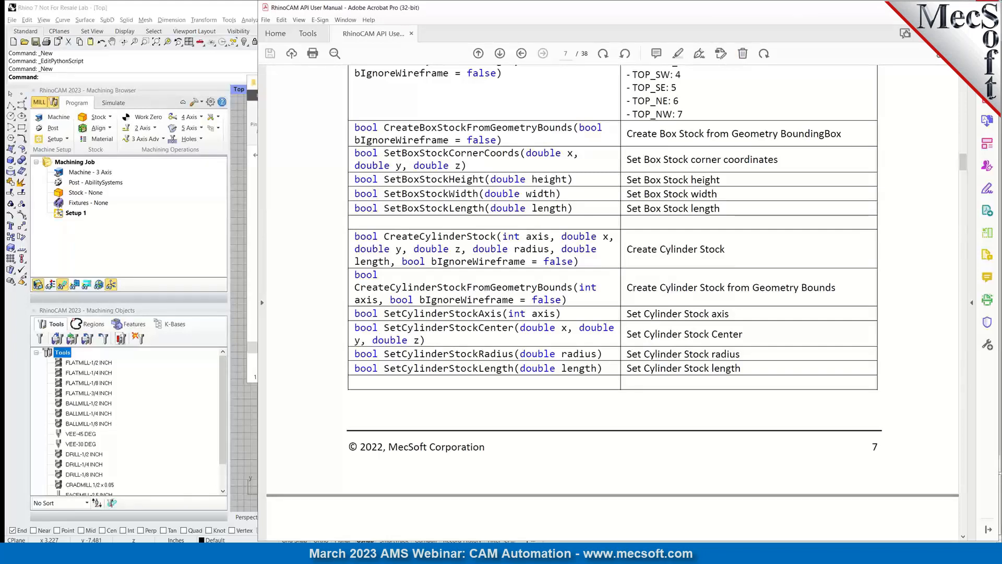
{"action": "left_click", "coordinate": [988, 6]}
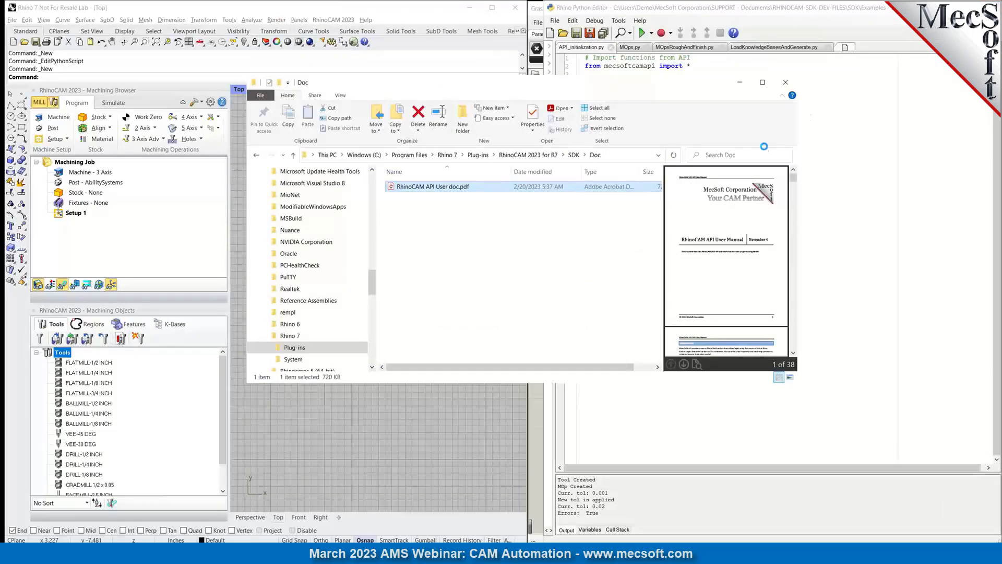
{"action": "left_click", "coordinate": [786, 81]}
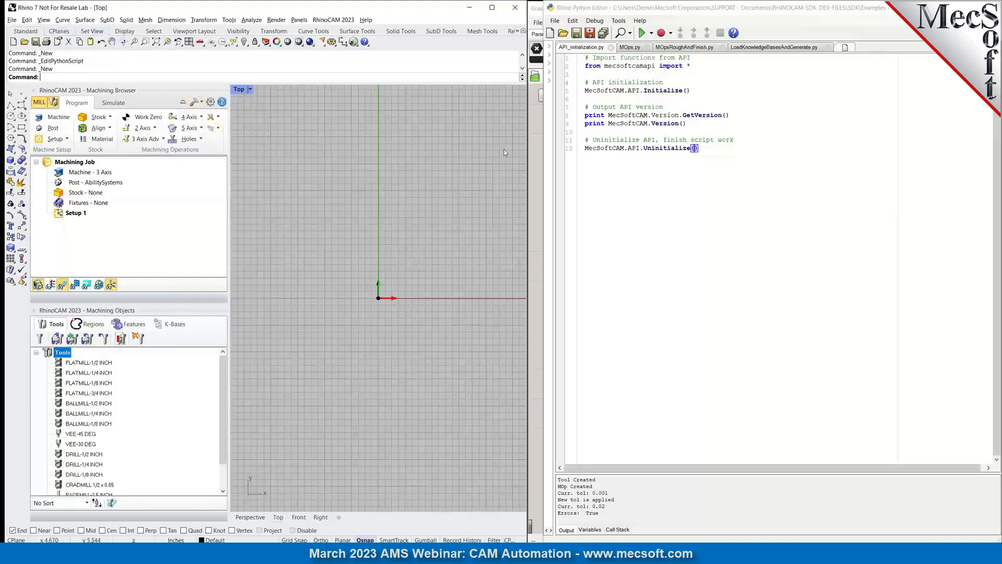
Locate Rhino's commands for running and editing Python scripts, and return to the API_initialization.py script in the Python editor.
{"action": "left_click_drag", "start_coordinate": [737, 13], "coordinate": [729, 12]}
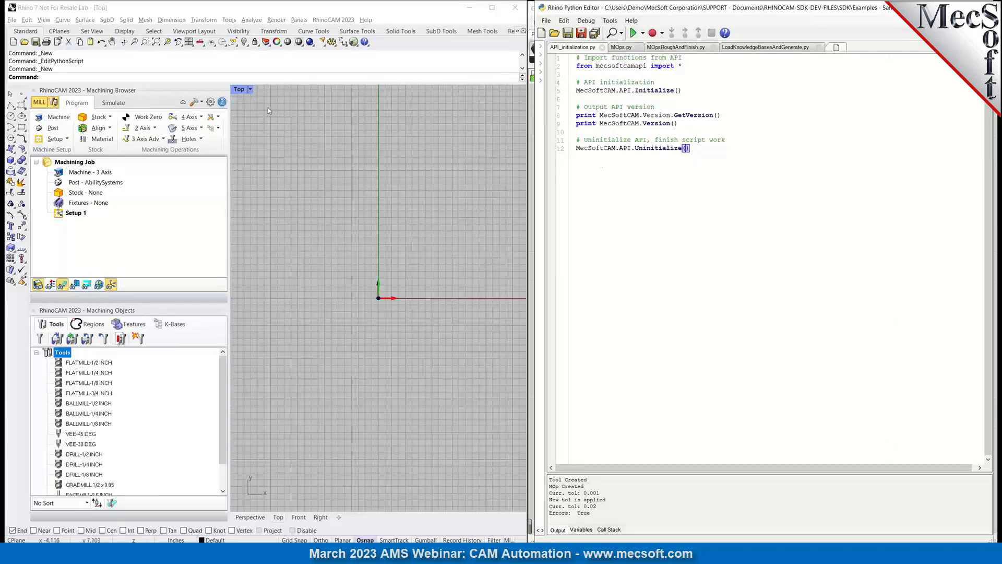
{"action": "left_click", "coordinate": [228, 21]}
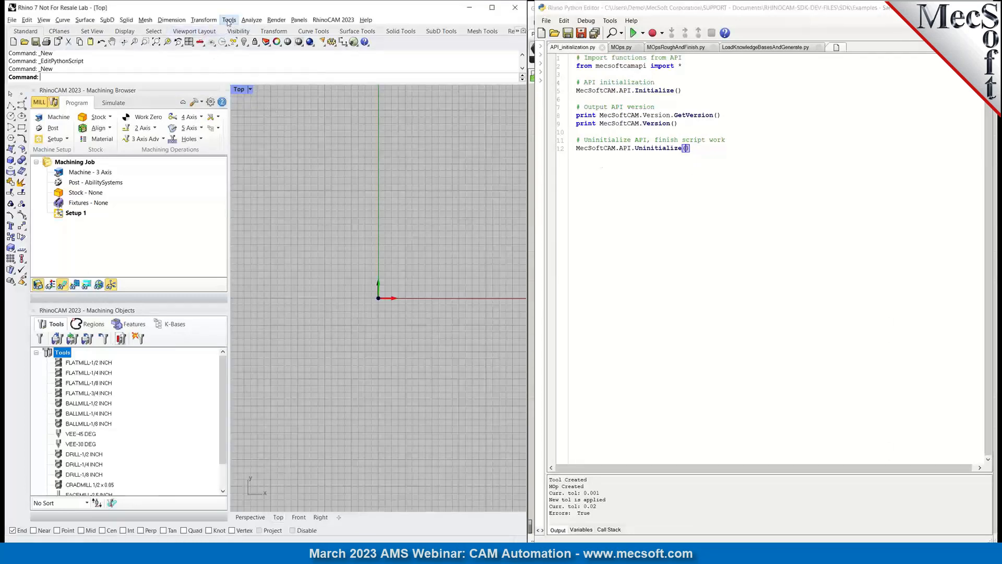
{"action": "mouse_move", "coordinate": [256, 77]}
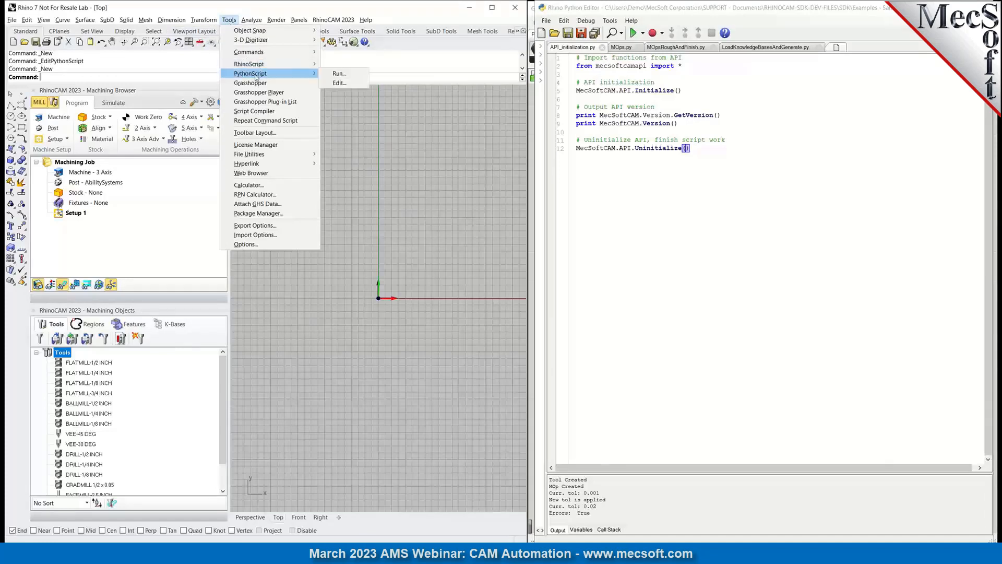
{"action": "left_click", "coordinate": [680, 229]}
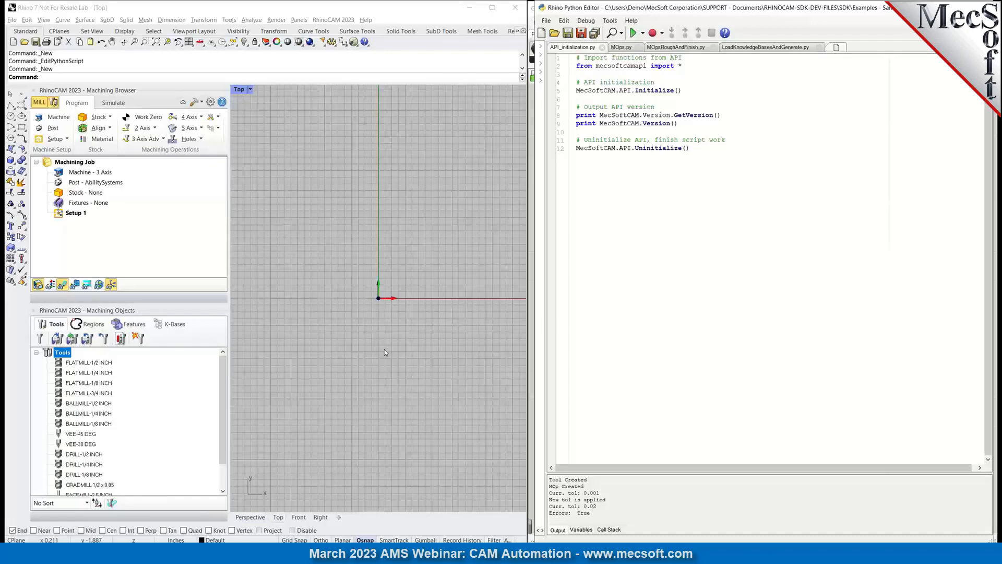
Open the Rhino 7 folder inside Program Files on the C: drive.
{"action": "key", "text": "super+e"}
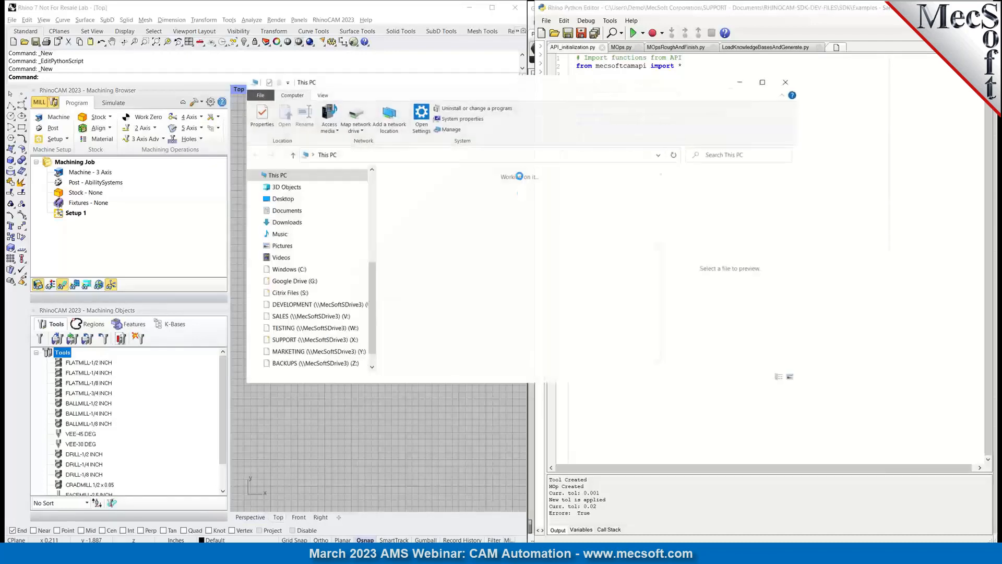
{"action": "scroll", "coordinate": [331, 321], "scroll_direction": "down", "scroll_amount": 3}
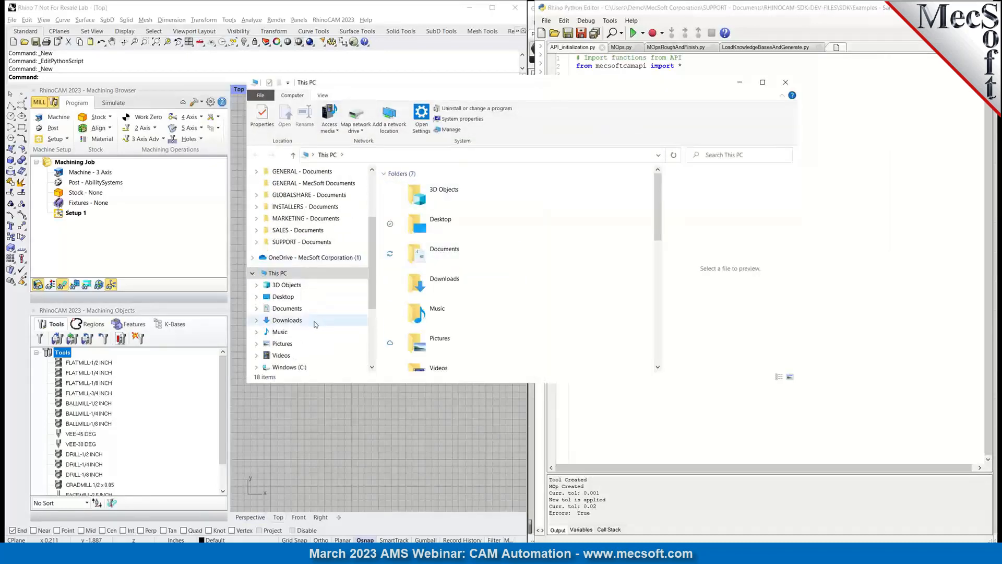
{"action": "left_click", "coordinate": [292, 367]}
{"action": "scroll", "coordinate": [405, 213], "scroll_direction": "down", "scroll_amount": 3}
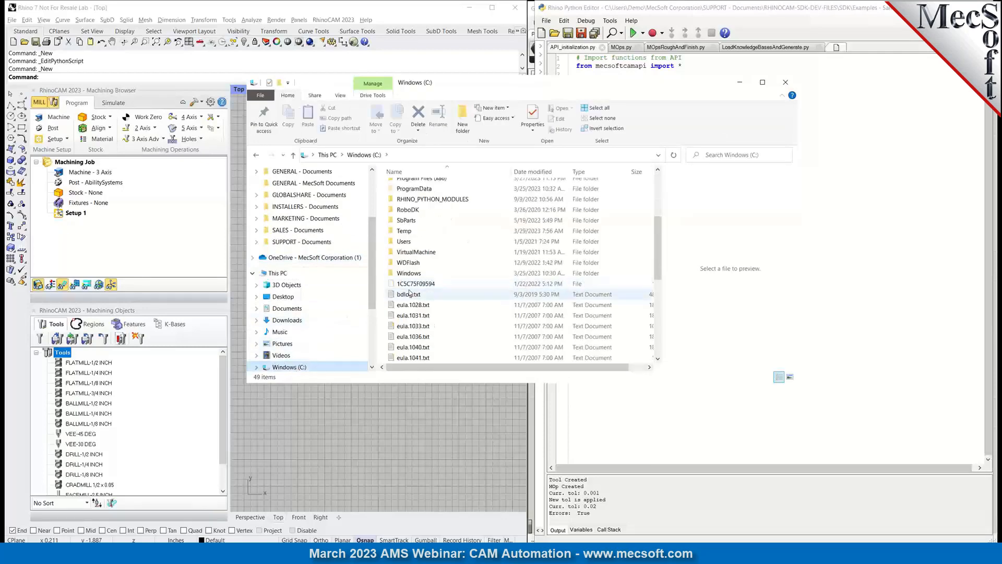
{"action": "scroll", "coordinate": [405, 213], "scroll_direction": "up", "scroll_amount": 2}
{"action": "double_click", "coordinate": [414, 246]}
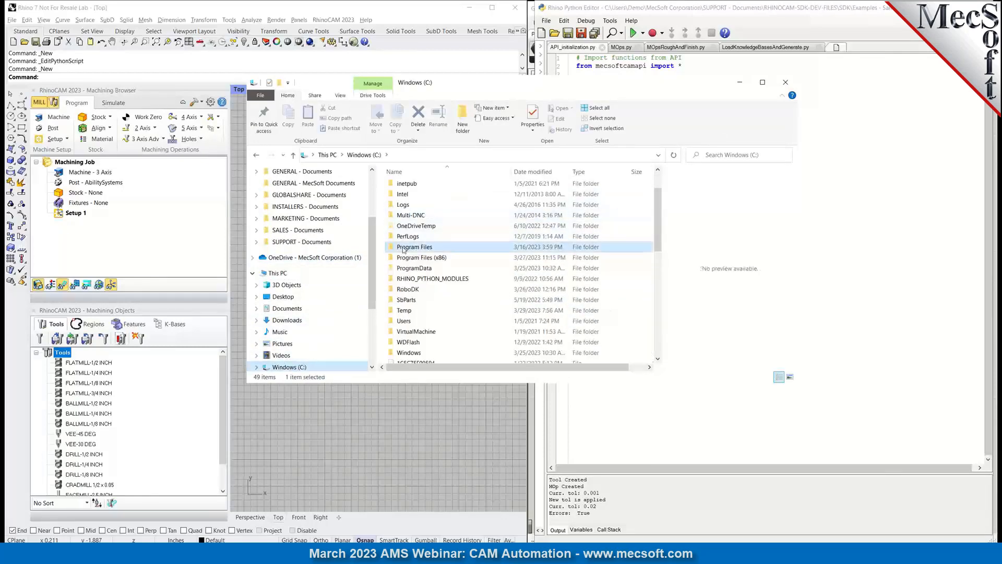
{"action": "scroll", "coordinate": [438, 295], "scroll_direction": "down", "scroll_amount": 10}
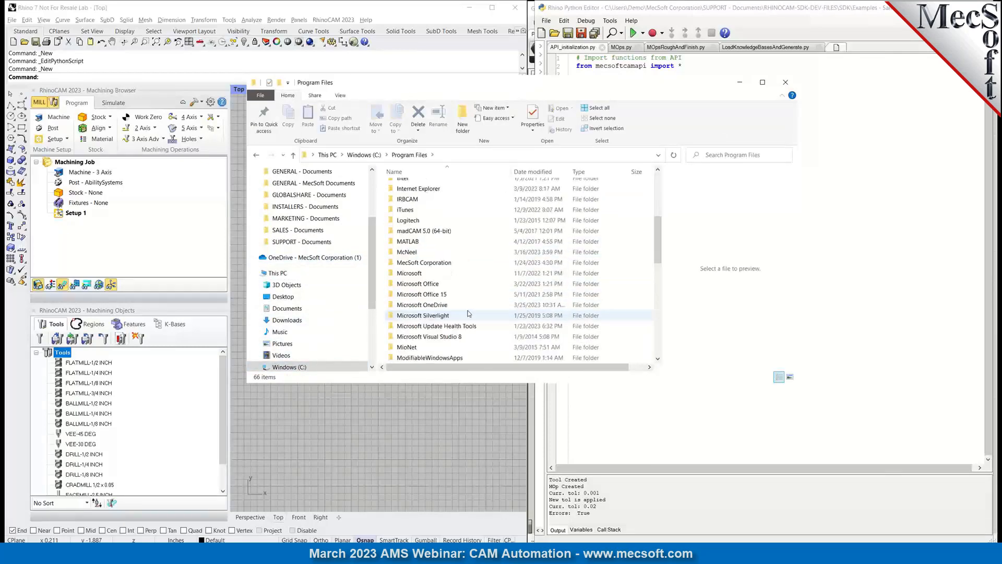
{"action": "scroll", "coordinate": [465, 314], "scroll_direction": "down", "scroll_amount": 3}
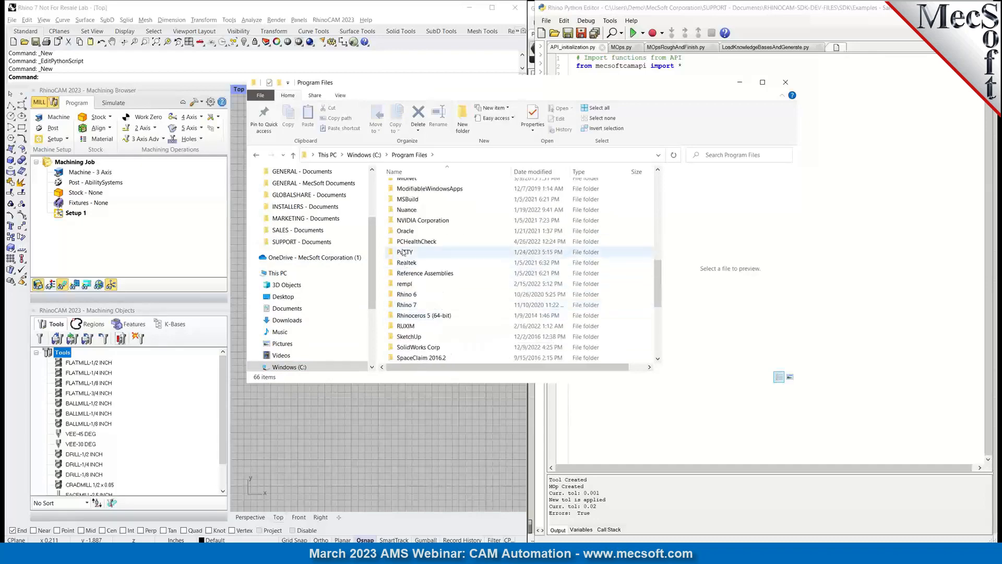
{"action": "scroll", "coordinate": [465, 269], "scroll_direction": "up", "scroll_amount": 4}
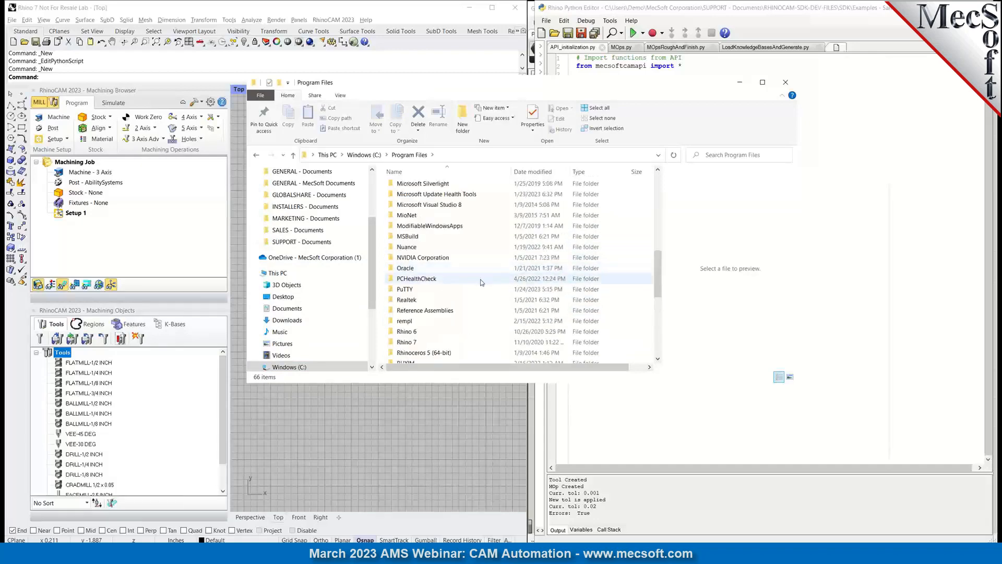
{"action": "double_click", "coordinate": [401, 343]}
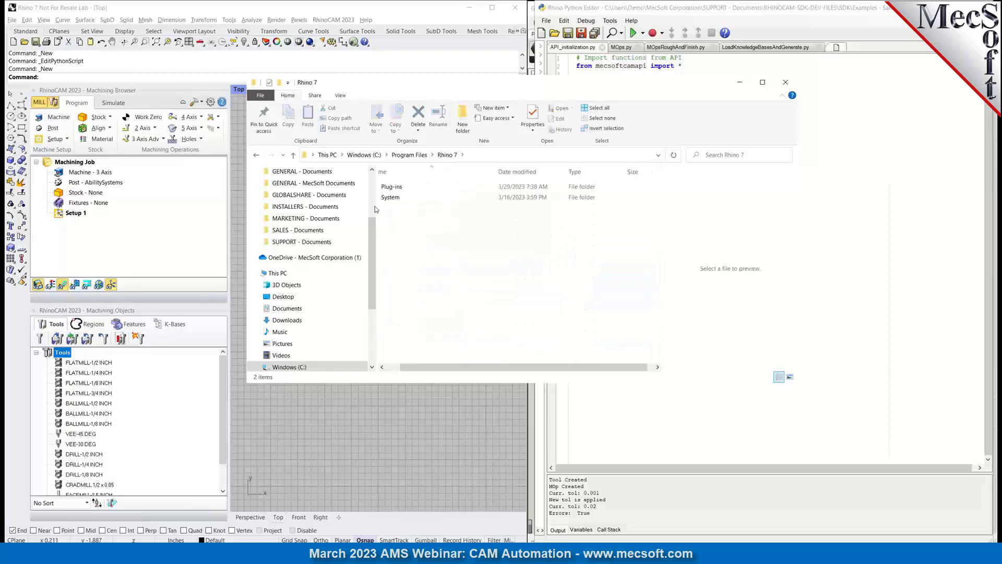
Locate the sample Python scripts under Plug-ins, RhinoCAM 2023 for R7, SDK, Examples, and close the folder window.
{"action": "double_click", "coordinate": [383, 187]}
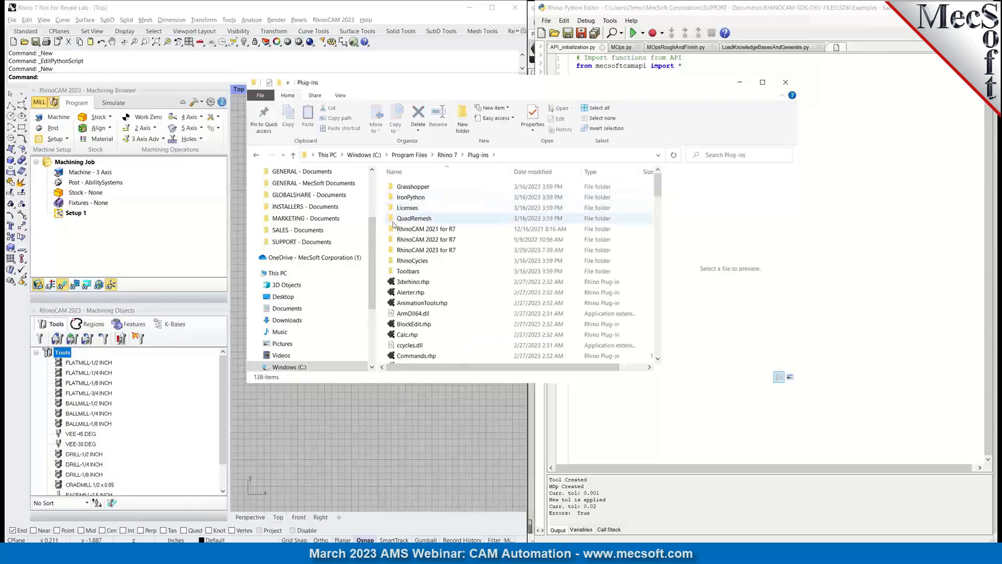
{"action": "left_click", "coordinate": [394, 249]}
{"action": "double_click", "coordinate": [394, 249]}
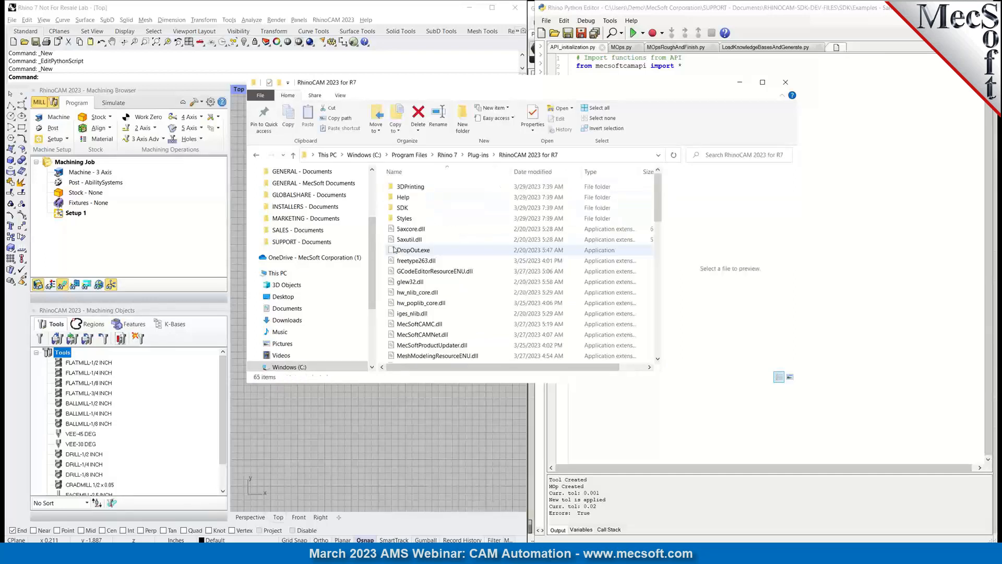
{"action": "double_click", "coordinate": [392, 208]}
{"action": "double_click", "coordinate": [400, 197]}
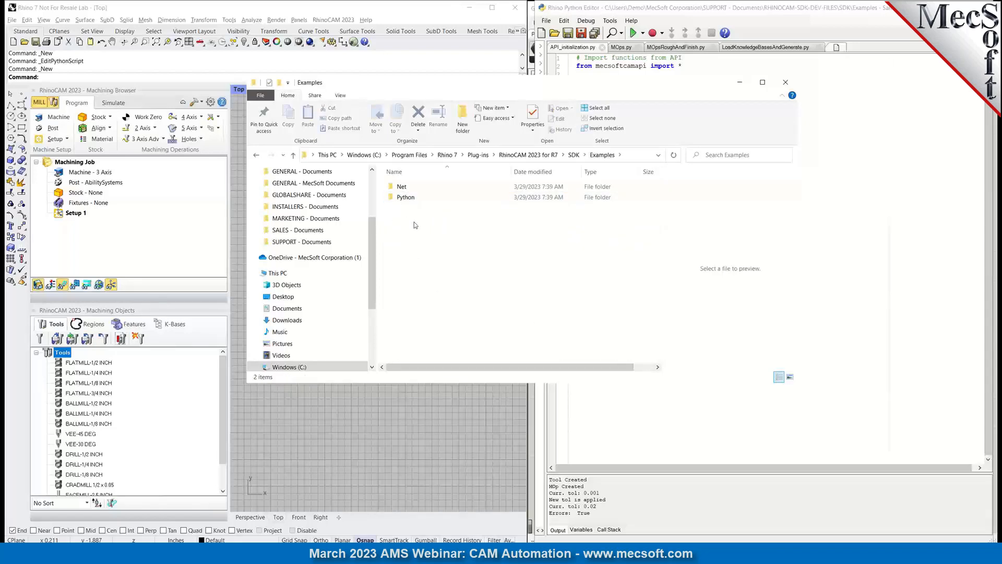
{"action": "double_click", "coordinate": [392, 198]}
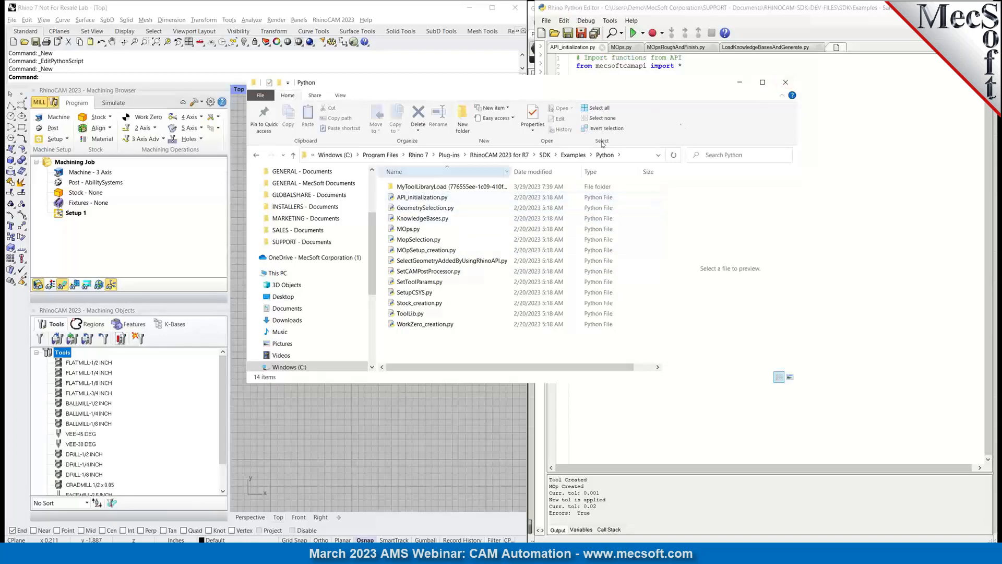
{"action": "left_click", "coordinate": [786, 82]}
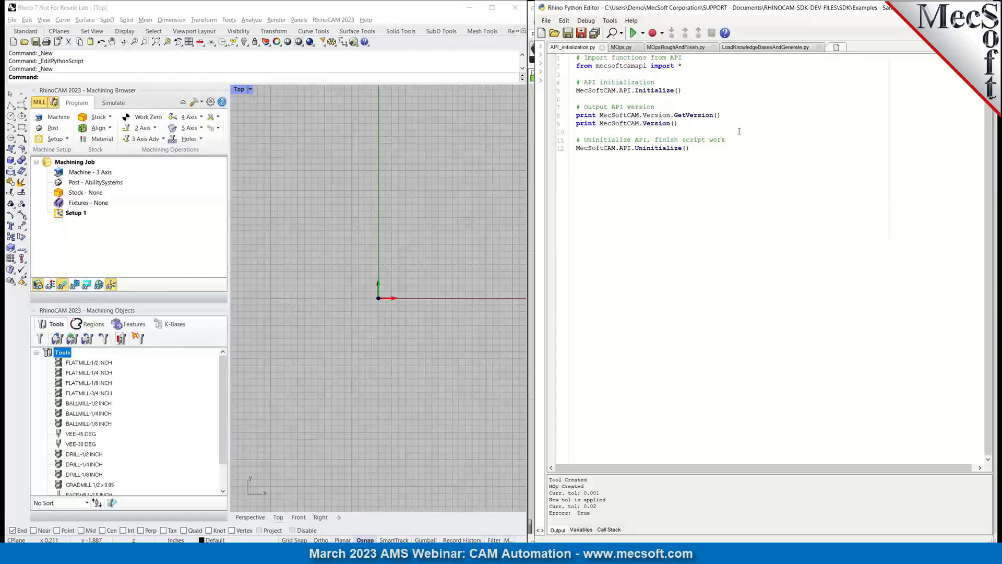
Review the imports, API initialization, CreateMillTool and SetActiveTool calls in the MOps.py script.
{"action": "left_click", "coordinate": [621, 49]}
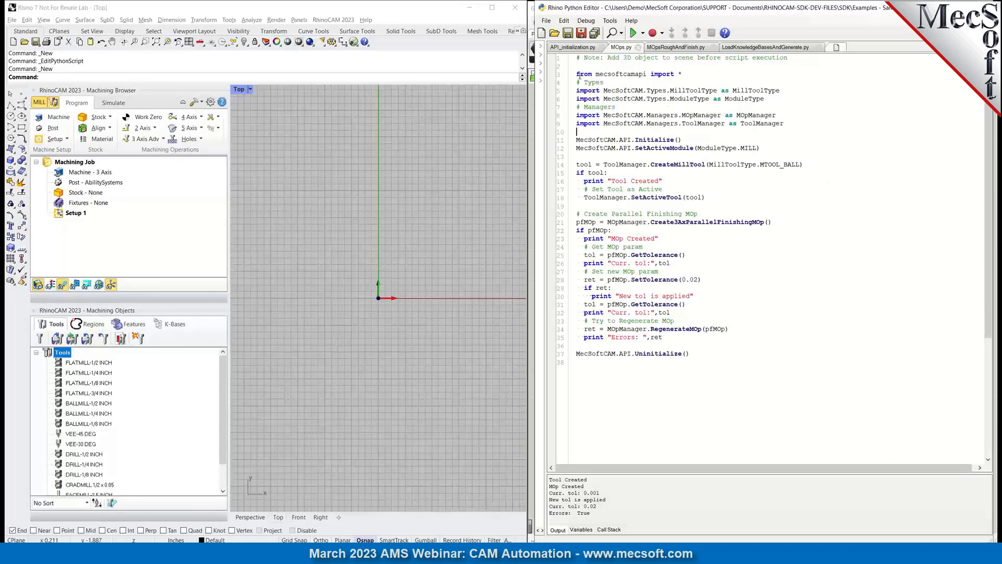
{"action": "left_click_drag", "start_coordinate": [577, 75], "coordinate": [798, 153]}
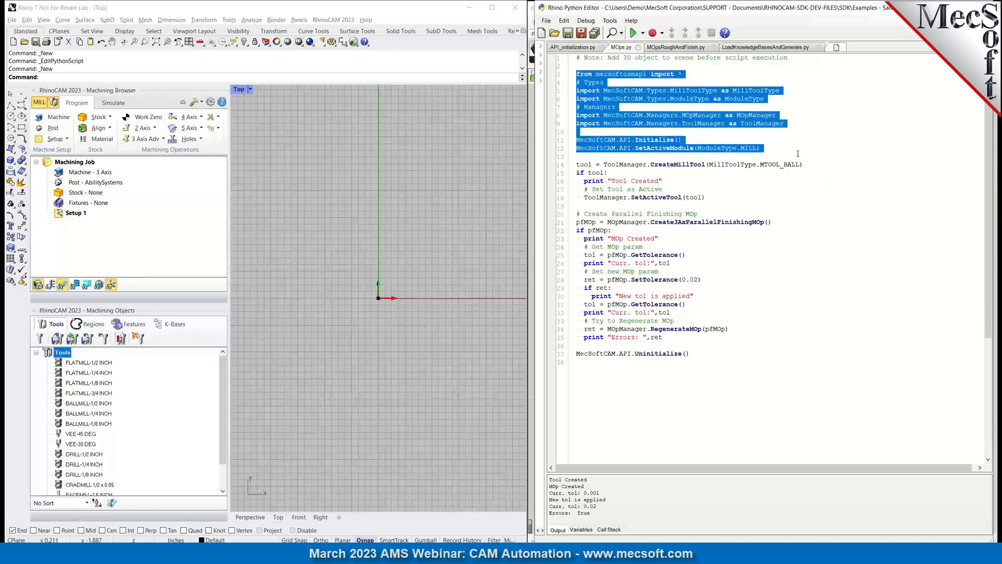
{"action": "left_click", "coordinate": [659, 271]}
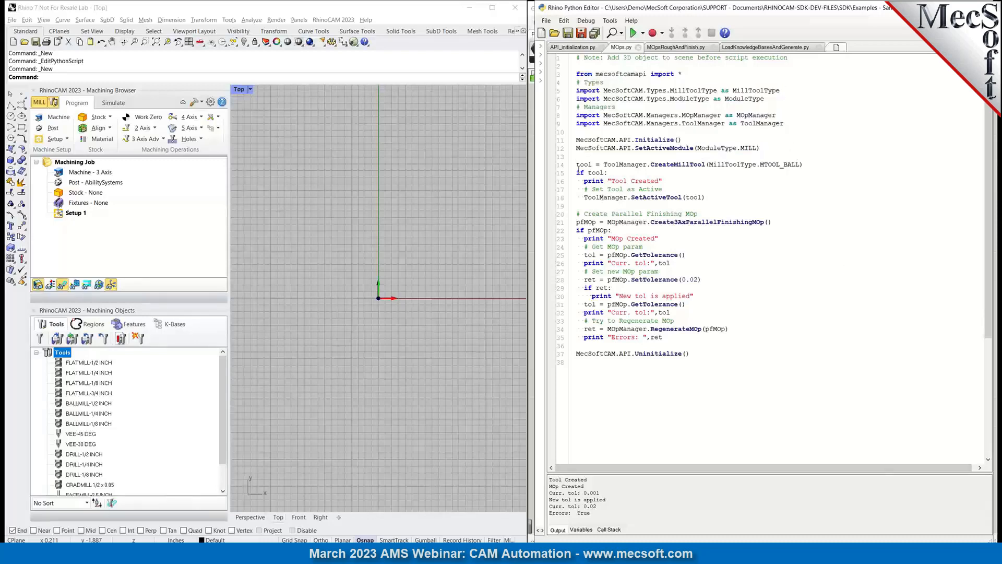
{"action": "left_click_drag", "start_coordinate": [577, 165], "coordinate": [706, 198]}
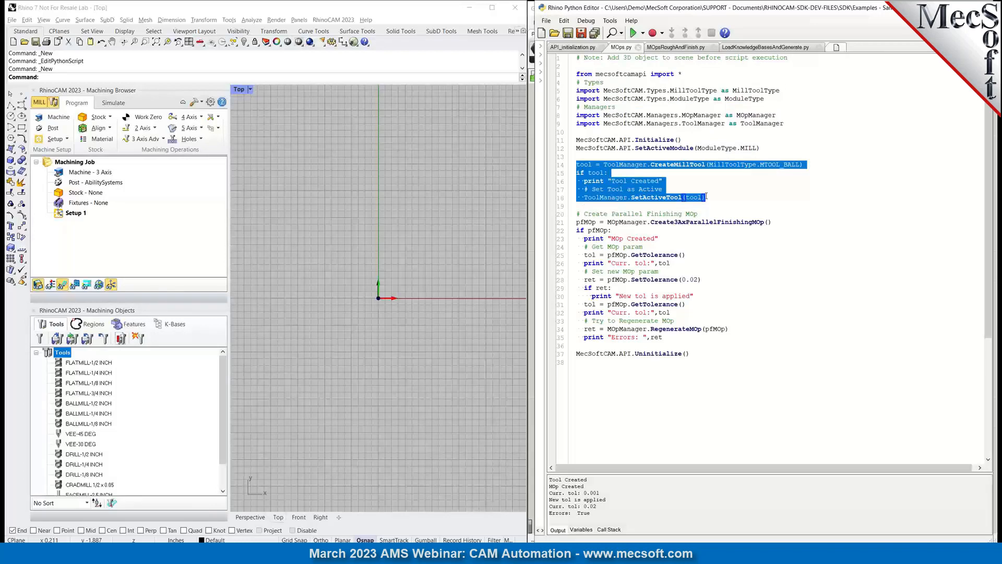
{"action": "left_click", "coordinate": [751, 198]}
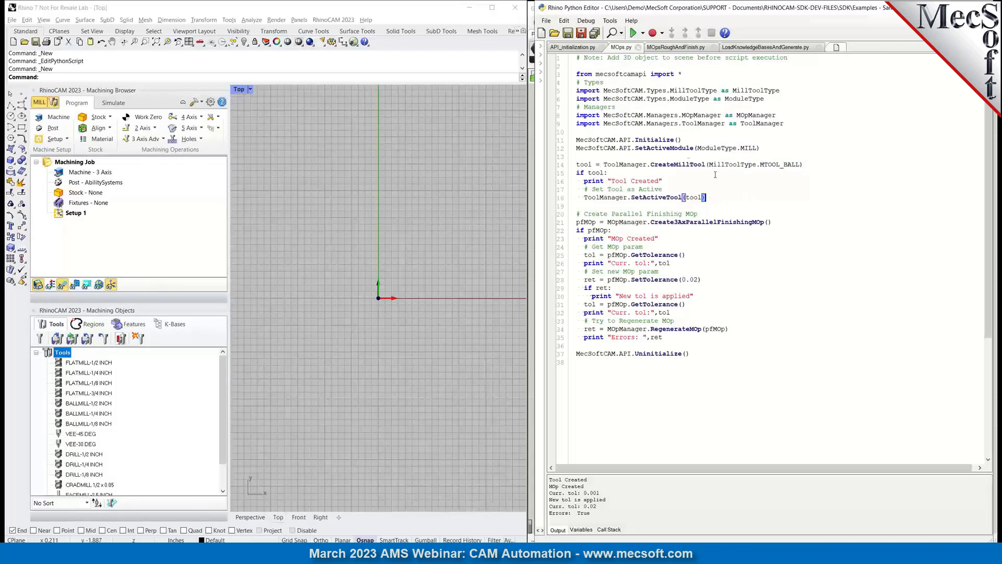
{"action": "double_click", "coordinate": [678, 165]}
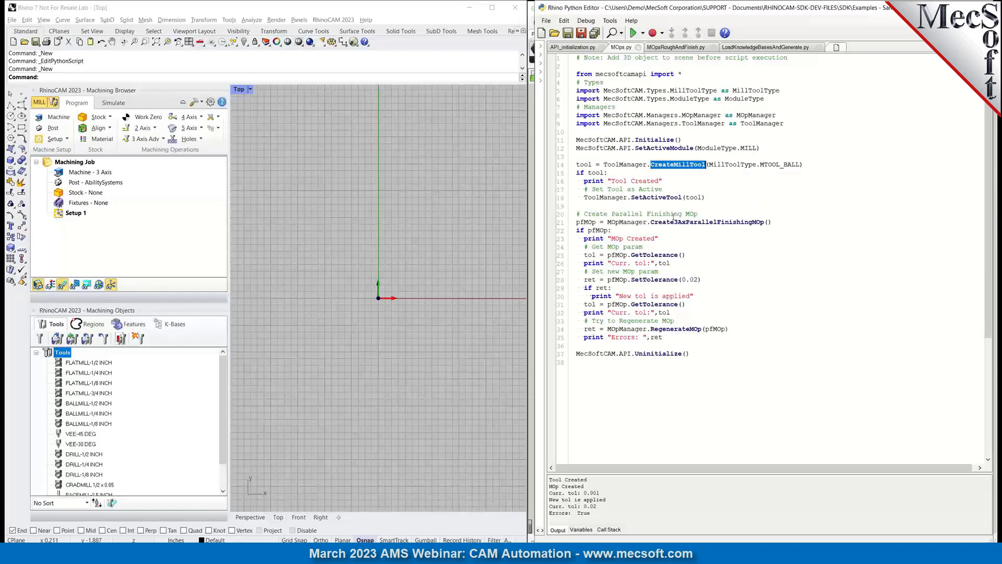
{"action": "double_click", "coordinate": [659, 198]}
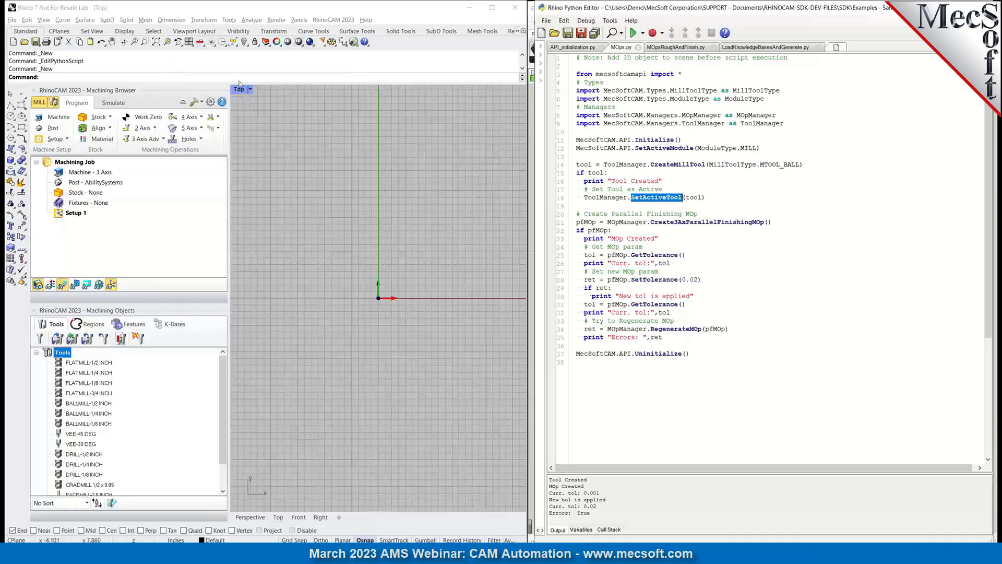
Review how MOps.py creates the parallel finishing operation and uses its GetTolerance and SetTolerance methods.
{"action": "left_click", "coordinate": [784, 209]}
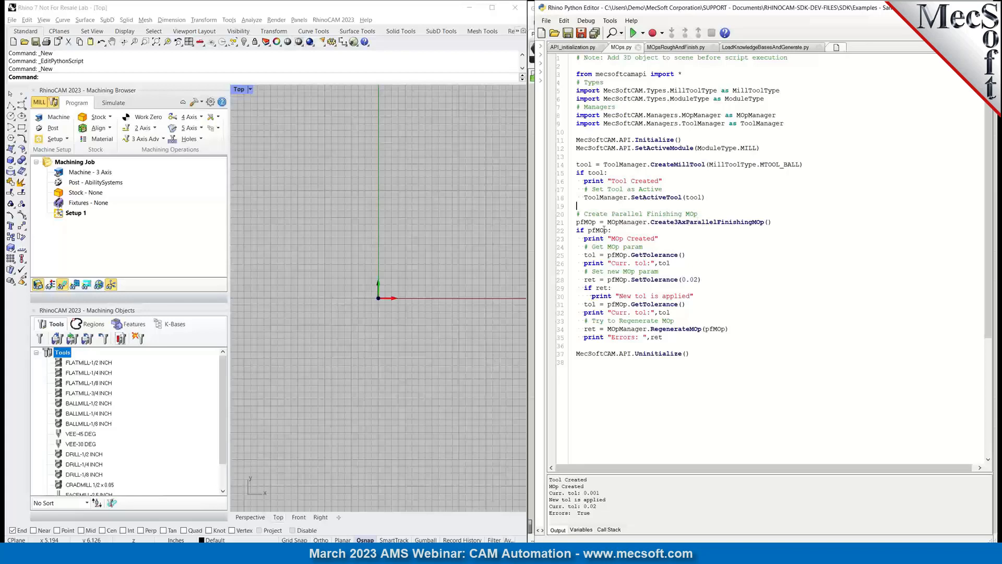
{"action": "left_click", "coordinate": [679, 255]}
{"action": "double_click", "coordinate": [649, 255]}
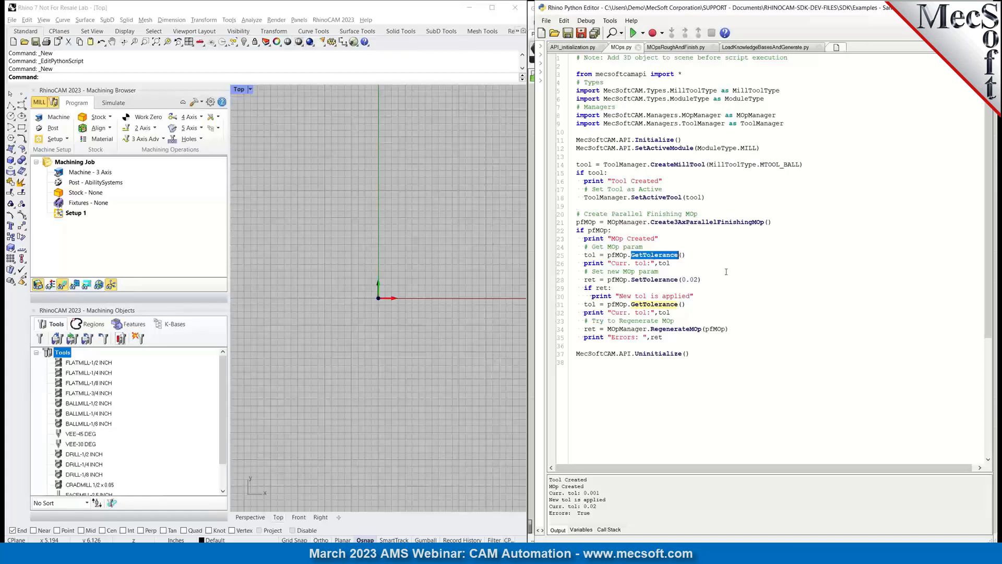
{"action": "double_click", "coordinate": [647, 280]}
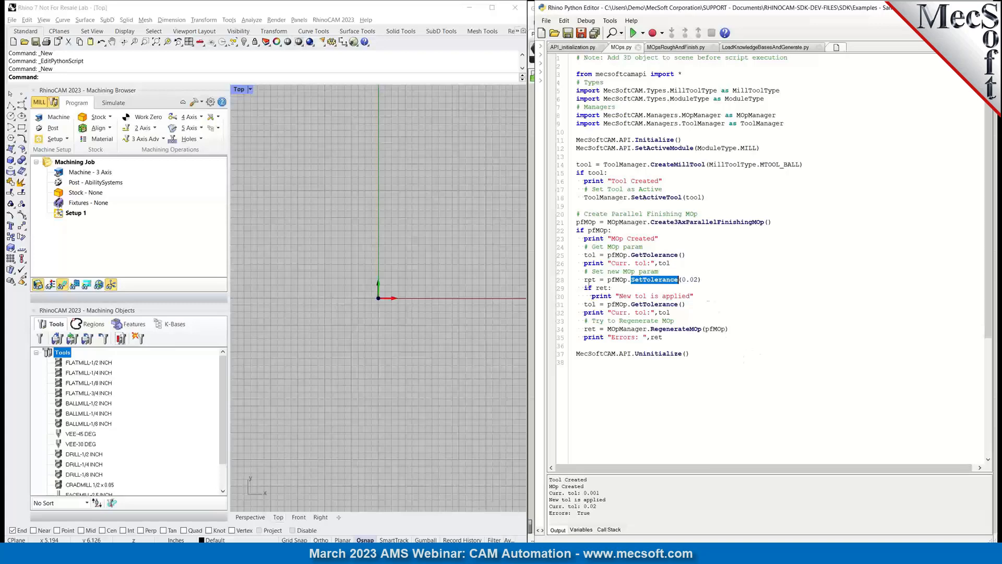
Open the recent file C:\Temp\3Axis-Automation1.3dm in Rhino and run the MOps.py script on it.
{"action": "left_click", "coordinate": [12, 20]}
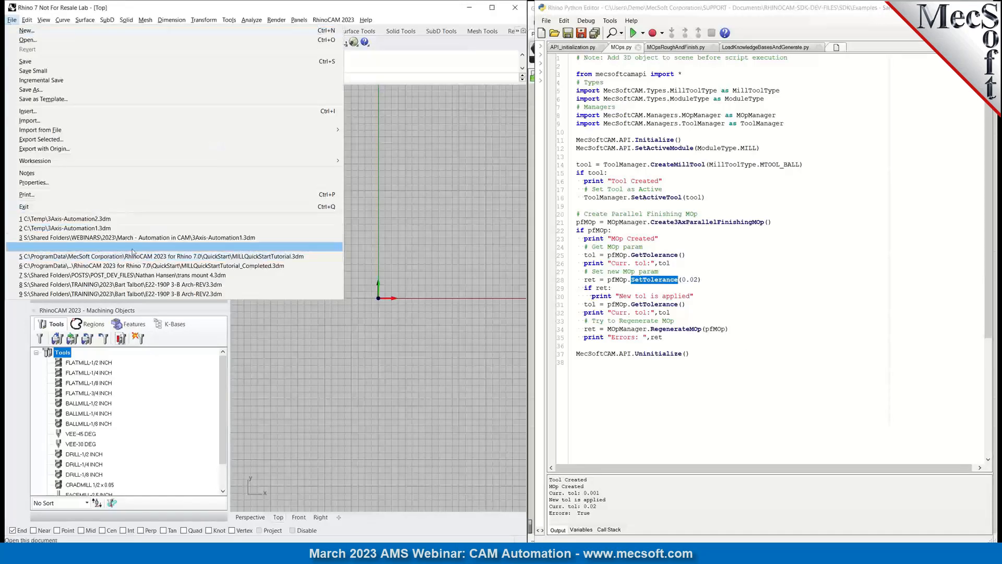
{"action": "left_click", "coordinate": [109, 230]}
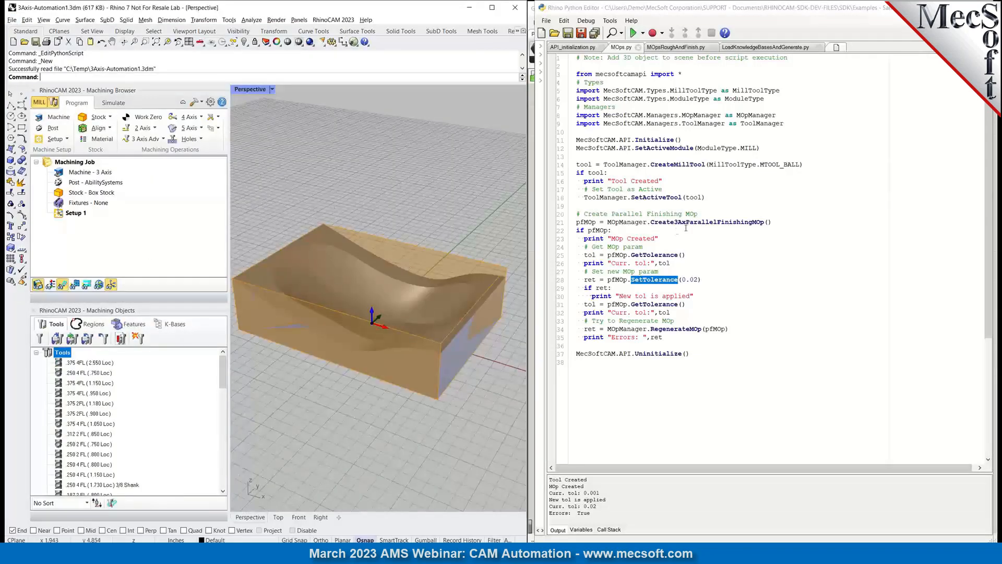
{"action": "left_click", "coordinate": [886, 216]}
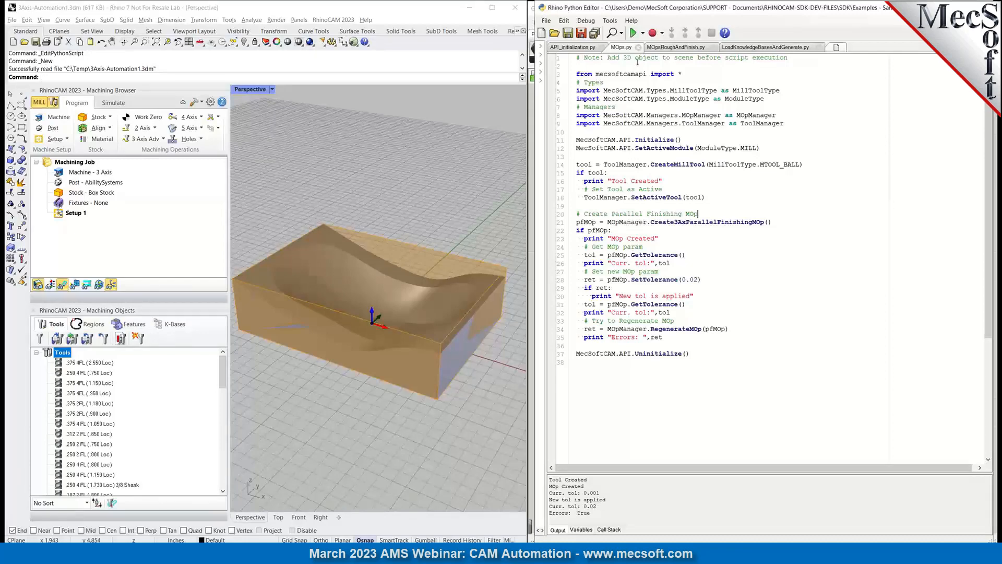
{"action": "left_click", "coordinate": [633, 33]}
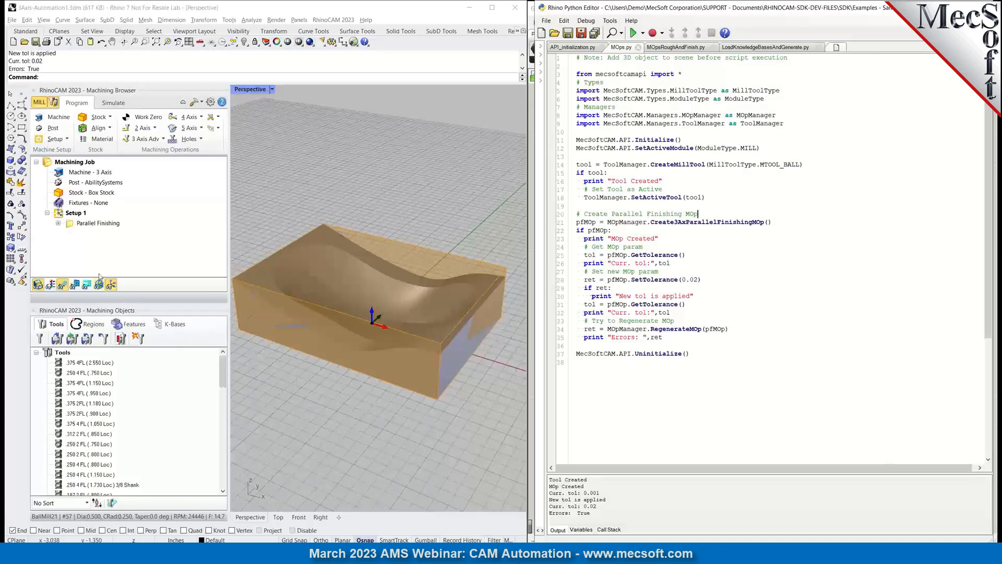
Inspect the Parallel Finishing operation's toolpath and cut parameters, and close its dialog without changes.
{"action": "left_click", "coordinate": [89, 226]}
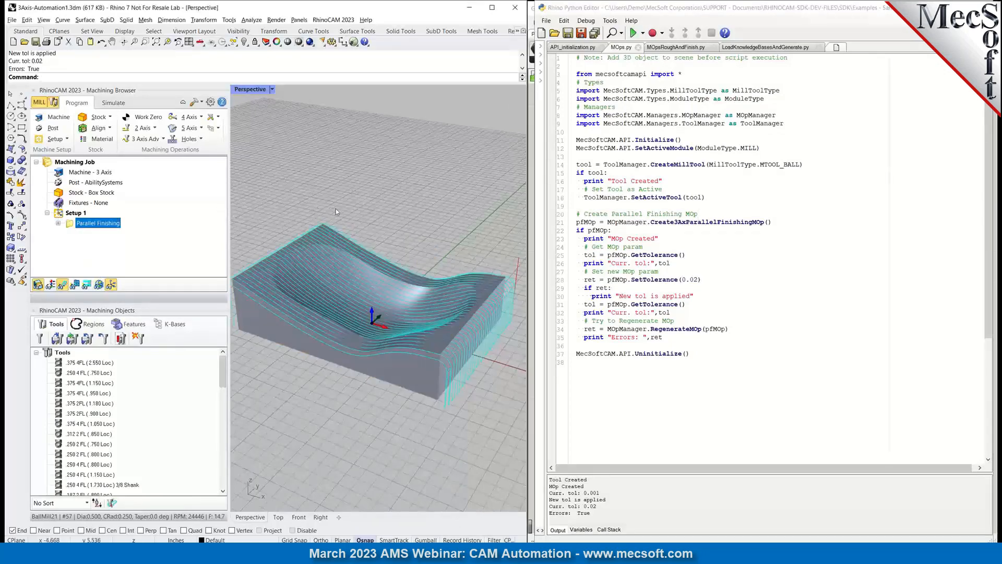
{"action": "left_click", "coordinate": [58, 224]}
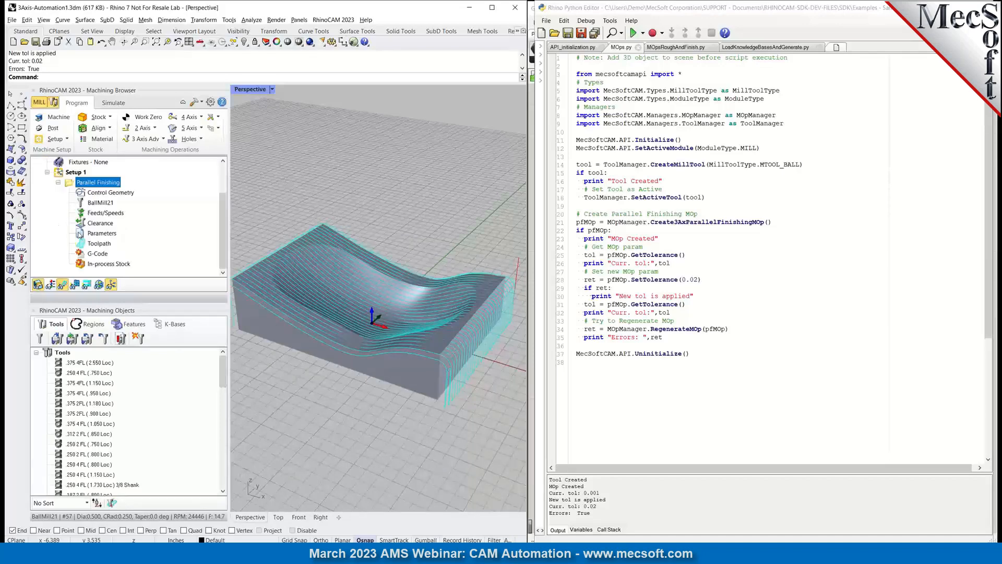
{"action": "double_click", "coordinate": [80, 233]}
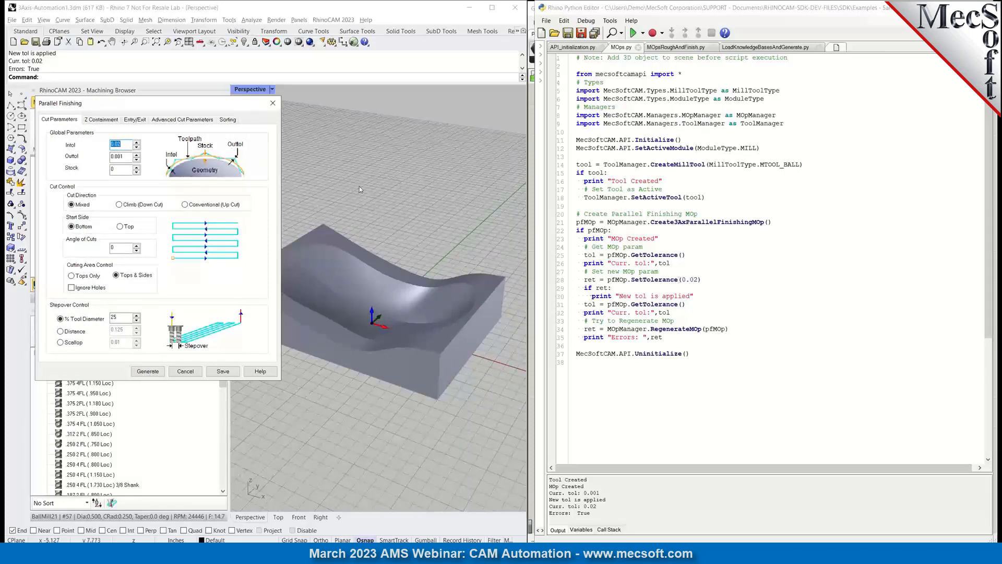
{"action": "left_click", "coordinate": [272, 106]}
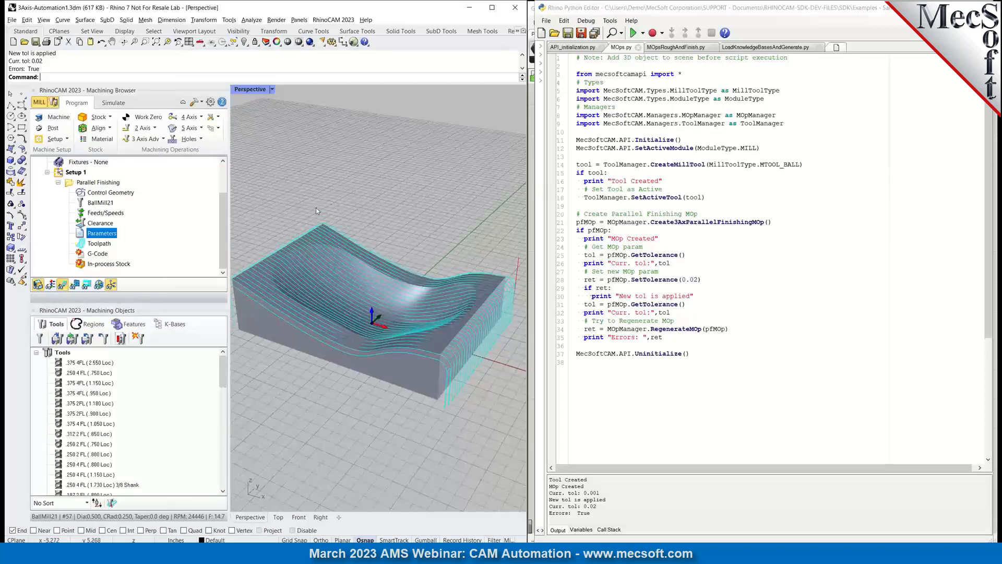
Delete the Parallel Finishing operation from Setup 1, hide the stock, and return to the MOps.py script.
{"action": "left_click", "coordinate": [58, 182]}
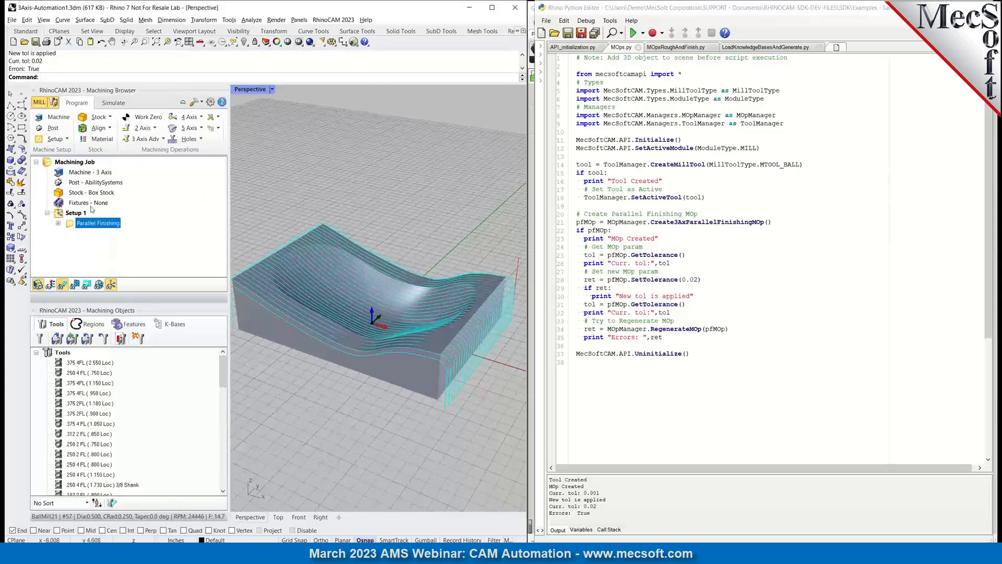
{"action": "key", "text": "Delete"}
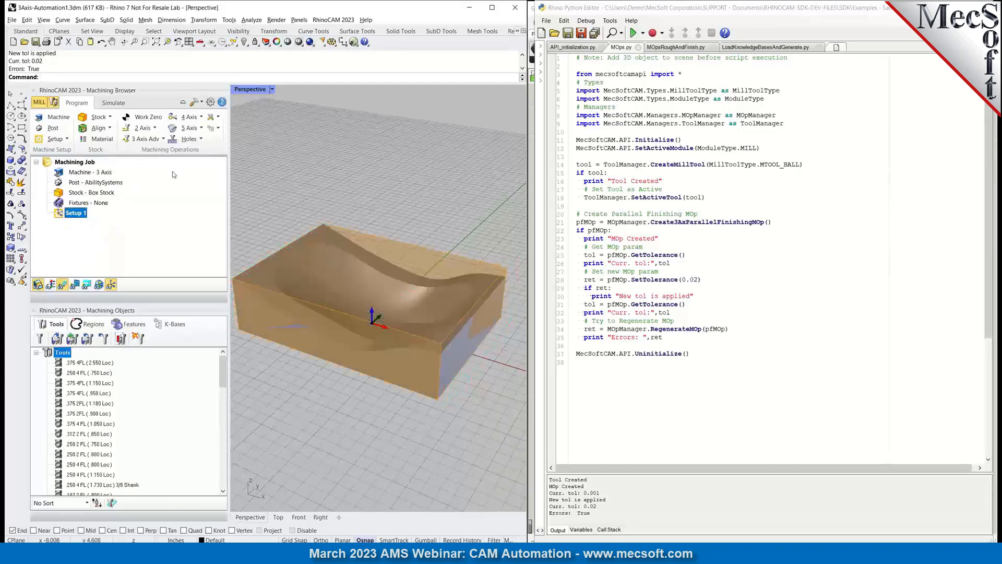
{"action": "left_click", "coordinate": [40, 284]}
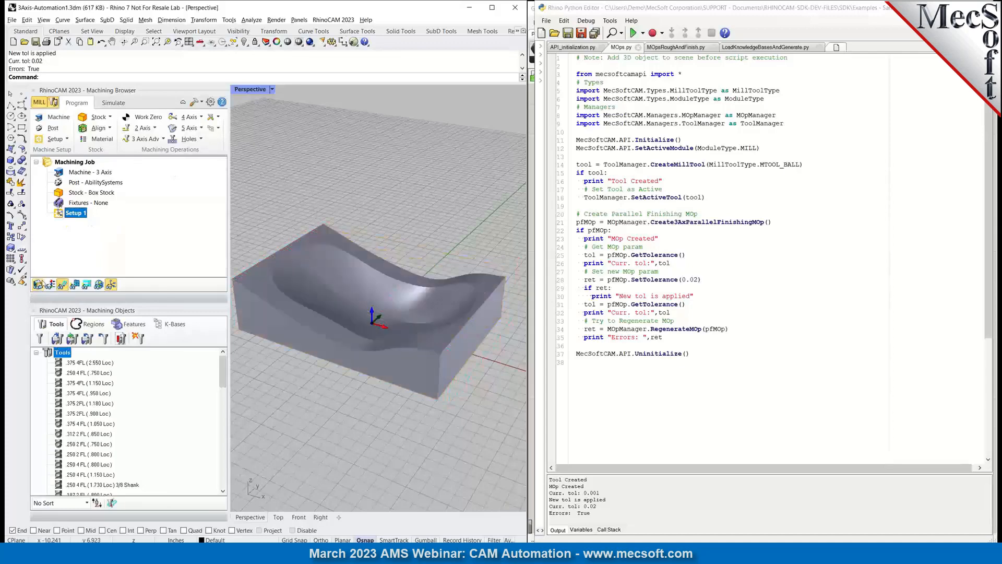
{"action": "right_click_drag", "start_coordinate": [435, 259], "coordinate": [406, 271]}
{"action": "left_click", "coordinate": [651, 242]}
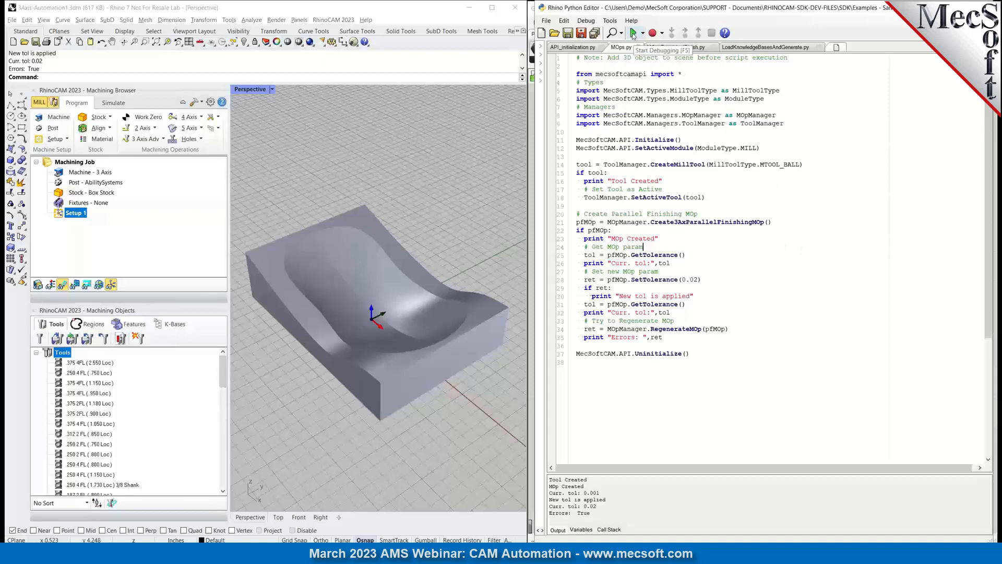
Run the MOps.py script on the open part and display the toolpath of the Parallel Finishing operation it creates.
{"action": "left_click", "coordinate": [633, 33]}
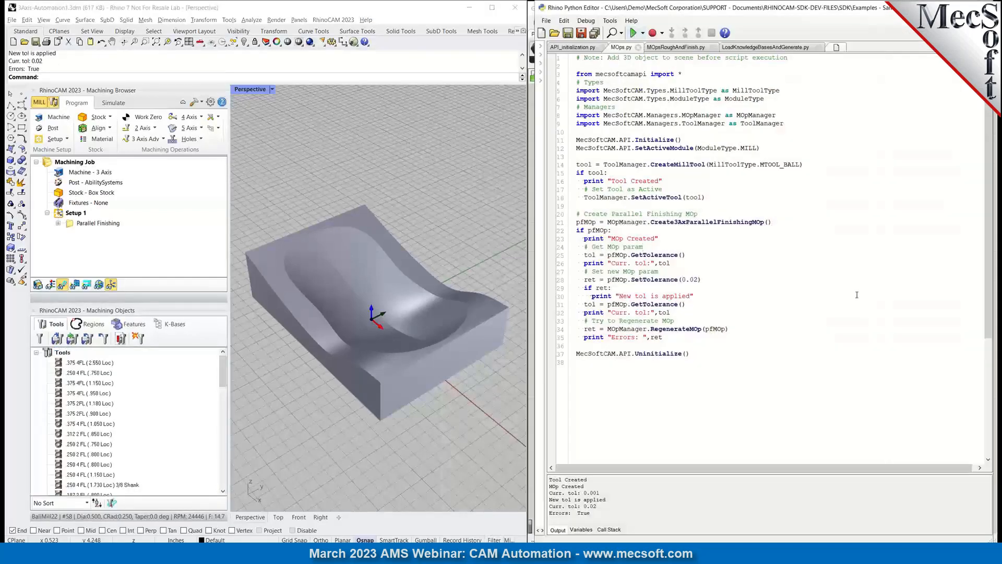
{"action": "left_click", "coordinate": [98, 223]}
{"action": "right_click_drag", "start_coordinate": [403, 420], "coordinate": [425, 412]}
{"action": "scroll", "coordinate": [251, 400], "scroll_direction": "up", "scroll_amount": 2}
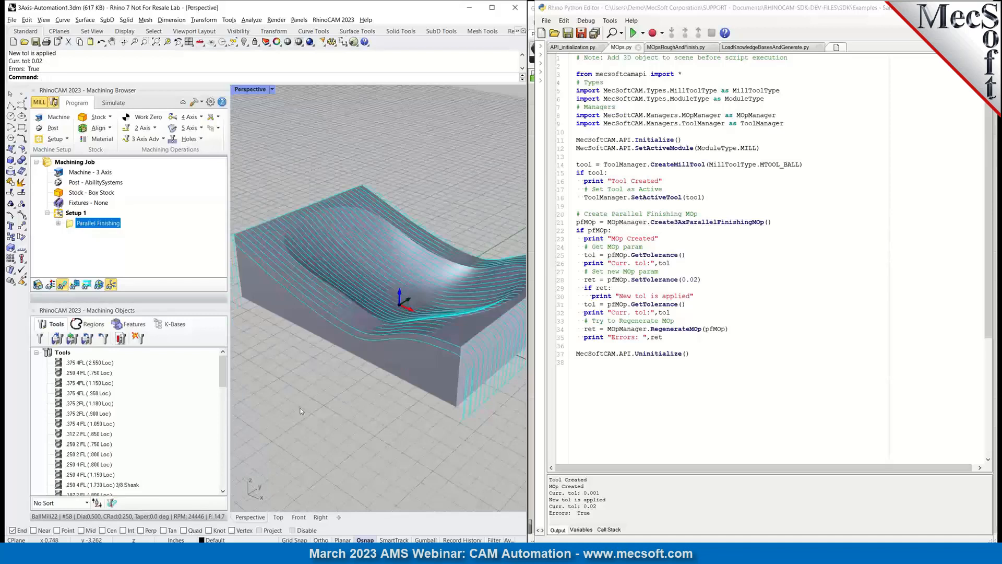
{"action": "left_click", "coordinate": [846, 268]}
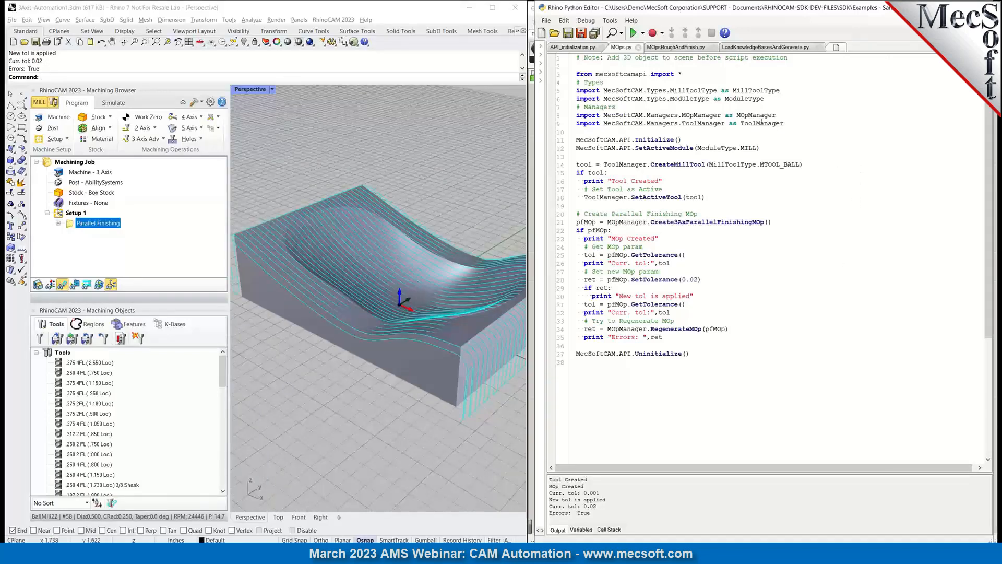
Review how MOpsRoughAndFinish.py creates the tools, the roughing and finishing operations, and uses its doCleanup function.
{"action": "left_click", "coordinate": [685, 48]}
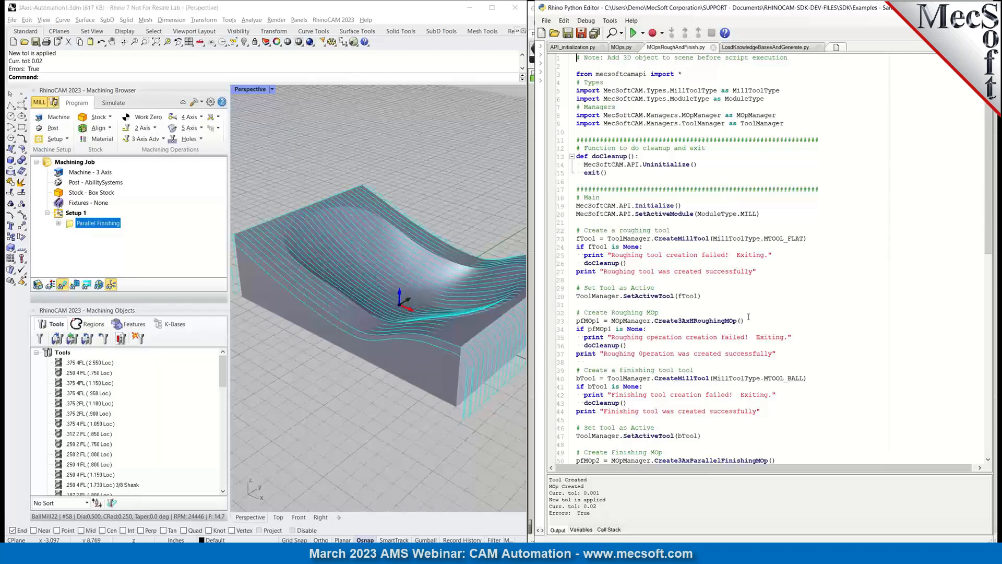
{"action": "scroll", "coordinate": [733, 314], "scroll_direction": "down", "scroll_amount": 3}
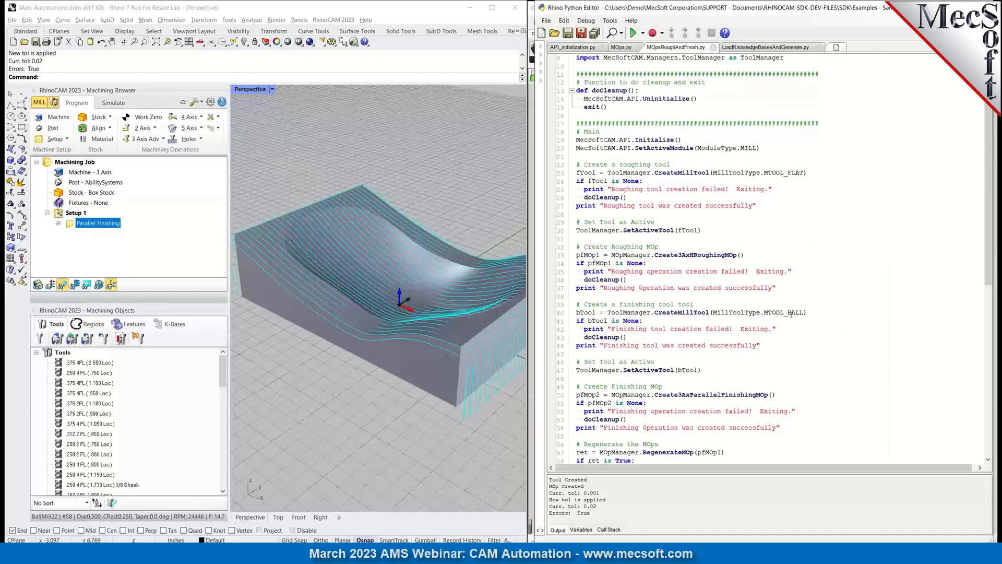
{"action": "scroll", "coordinate": [734, 434], "scroll_direction": "down", "scroll_amount": 4}
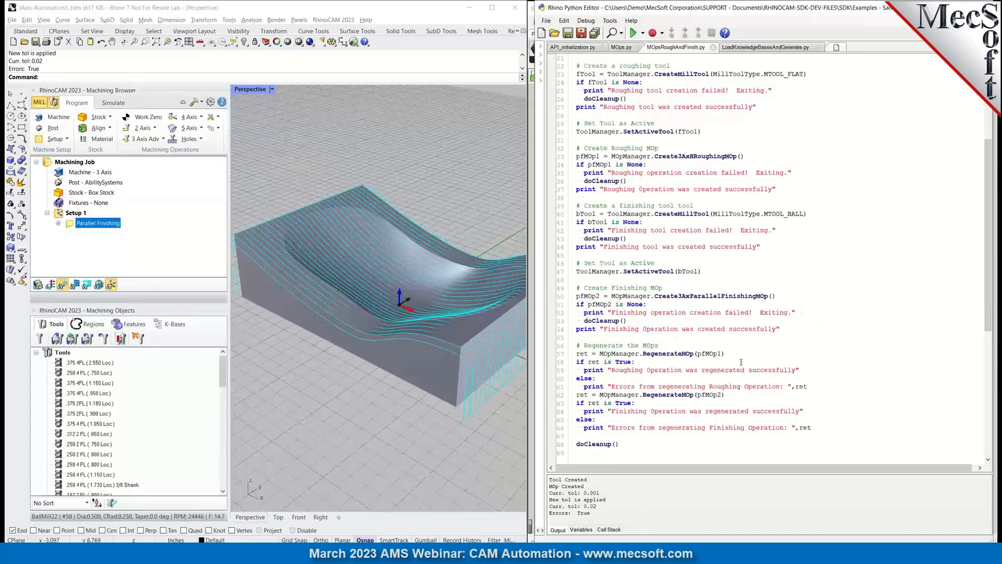
{"action": "scroll", "coordinate": [763, 417], "scroll_direction": "up", "scroll_amount": 7}
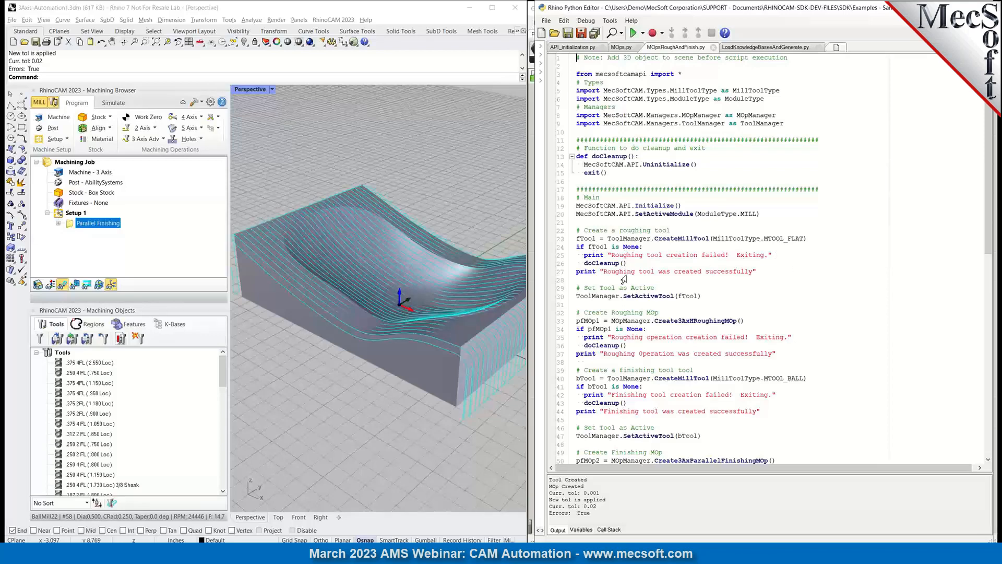
{"action": "double_click", "coordinate": [608, 264]}
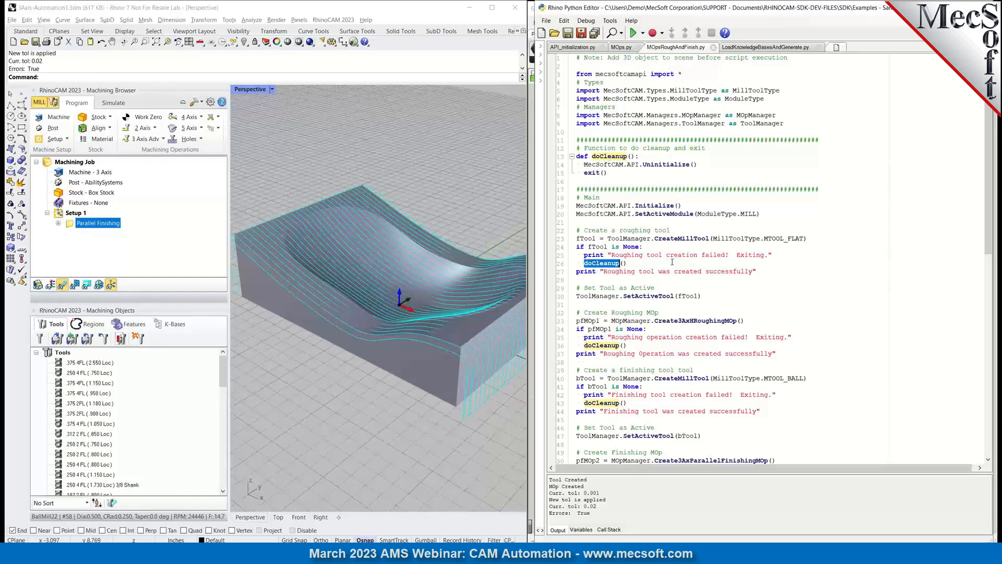
{"action": "scroll", "coordinate": [672, 262], "scroll_direction": "down", "scroll_amount": 3}
{"action": "scroll", "coordinate": [673, 262], "scroll_direction": "down", "scroll_amount": 3}
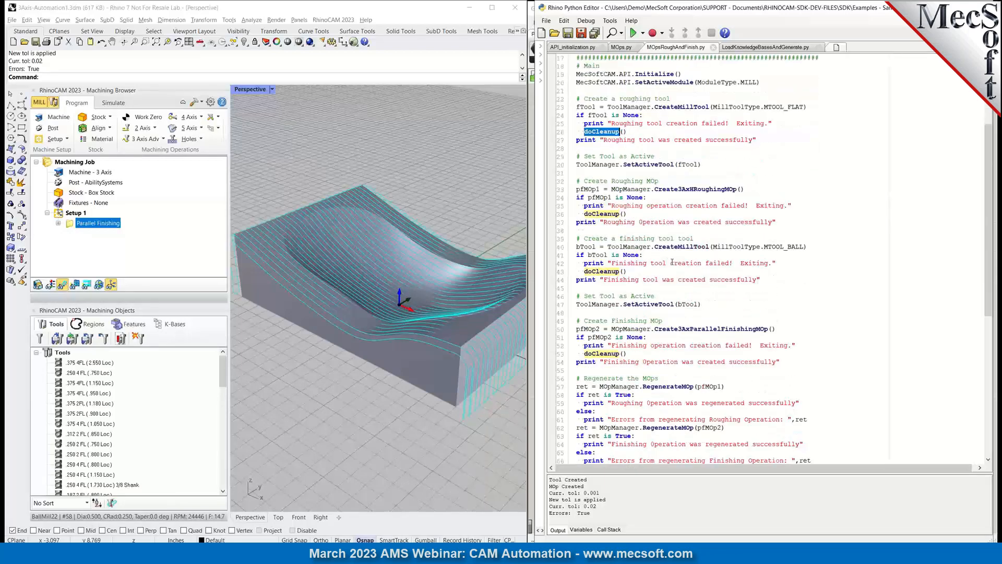
{"action": "scroll", "coordinate": [672, 264], "scroll_direction": "down", "scroll_amount": 3}
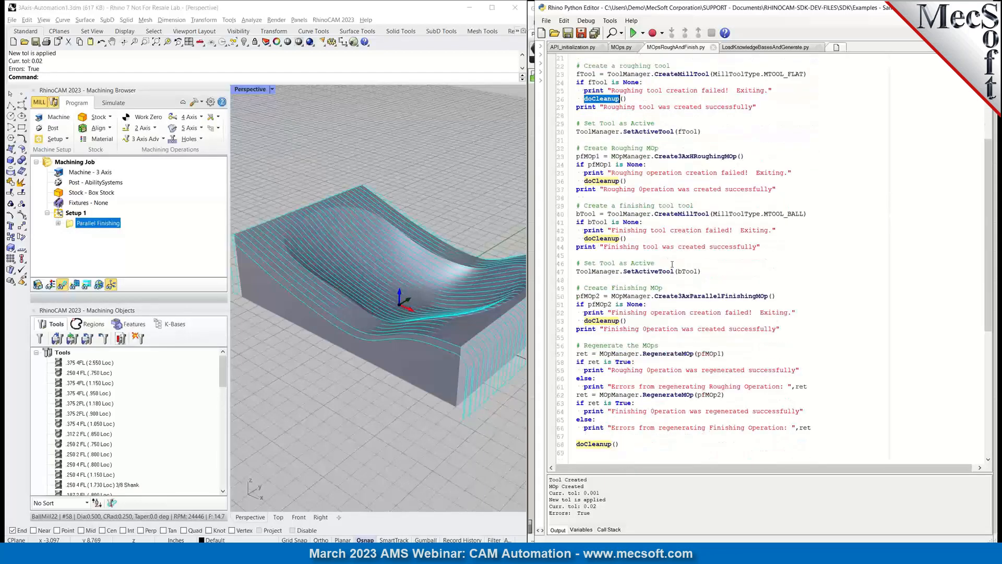
{"action": "scroll", "coordinate": [672, 264], "scroll_direction": "down", "scroll_amount": 3}
{"action": "scroll", "coordinate": [672, 264], "scroll_direction": "up", "scroll_amount": 6}
{"action": "scroll", "coordinate": [673, 264], "scroll_direction": "up", "scroll_amount": 6}
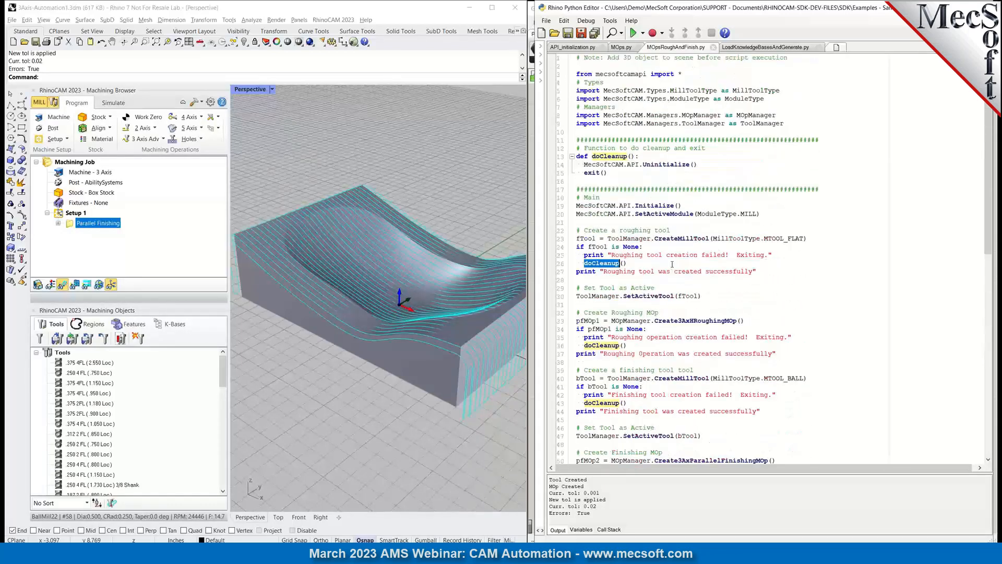
Open 3Axis-Automation2.3dm in Rhino without saving the current file's changes, and hide the stock.
{"action": "left_click", "coordinate": [24, 42]}
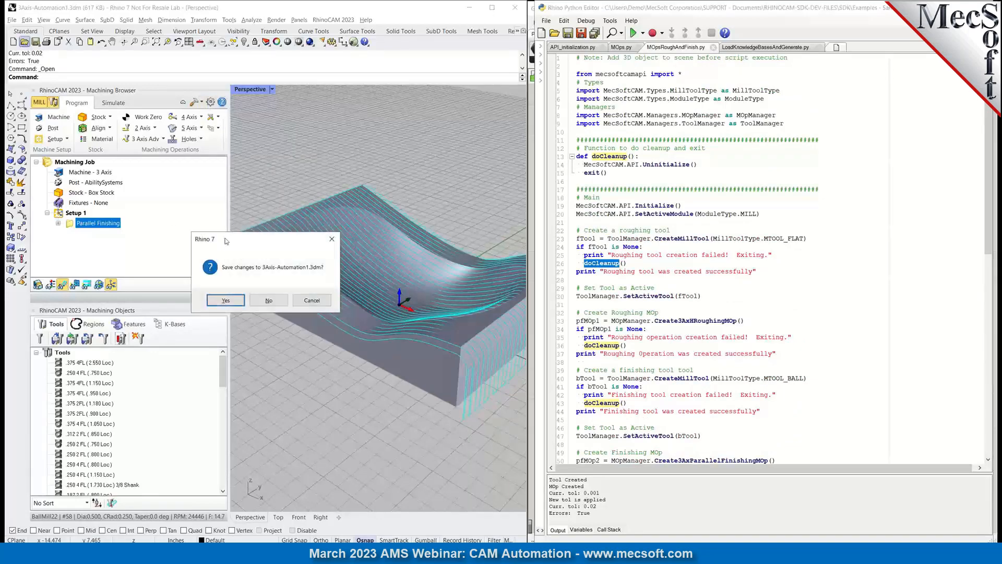
{"action": "left_click", "coordinate": [268, 300]}
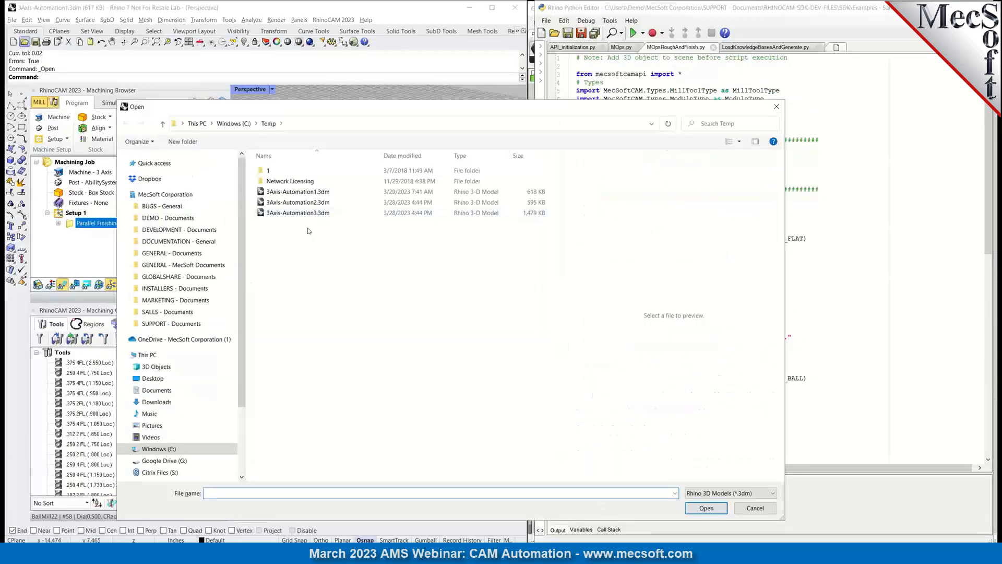
{"action": "double_click", "coordinate": [290, 202]}
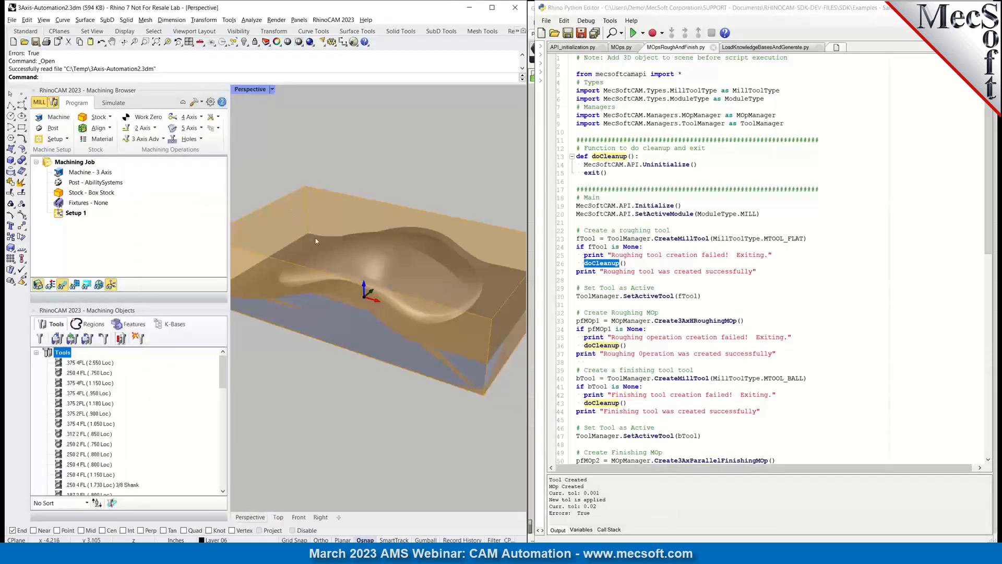
{"action": "right_click_drag", "start_coordinate": [342, 277], "coordinate": [339, 282]}
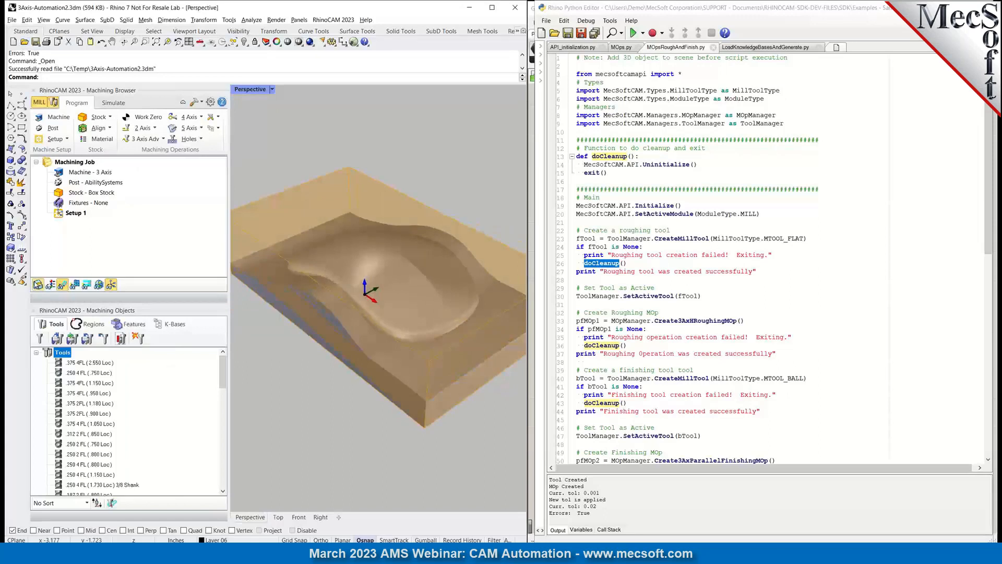
{"action": "left_click", "coordinate": [37, 285]}
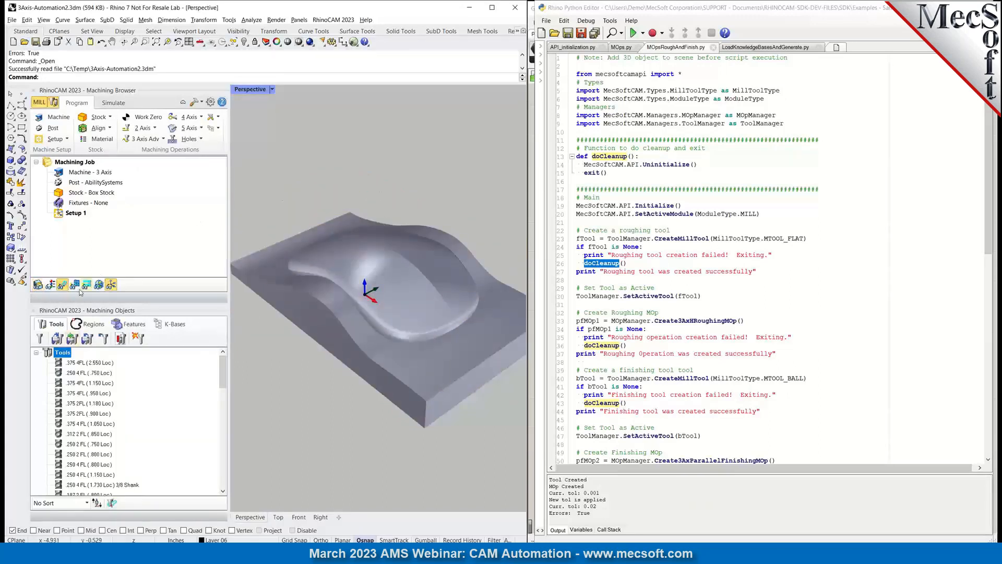
Remove all tools from the tool list and run the MOpsRoughAndFinish.py script on the part.
{"action": "right_click", "coordinate": [61, 360]}
{"action": "left_click", "coordinate": [83, 441]}
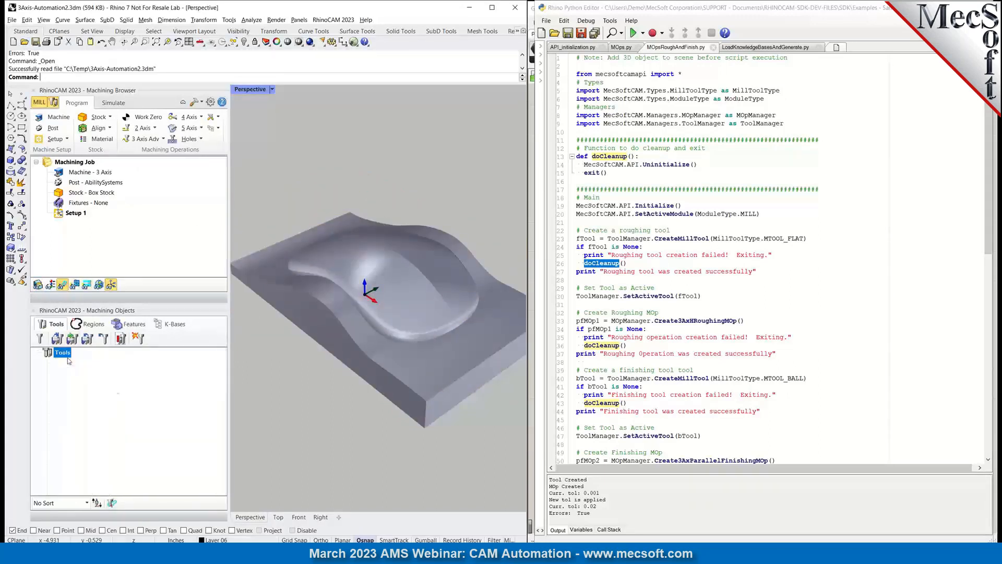
{"action": "right_click_drag", "start_coordinate": [282, 345], "coordinate": [423, 364]}
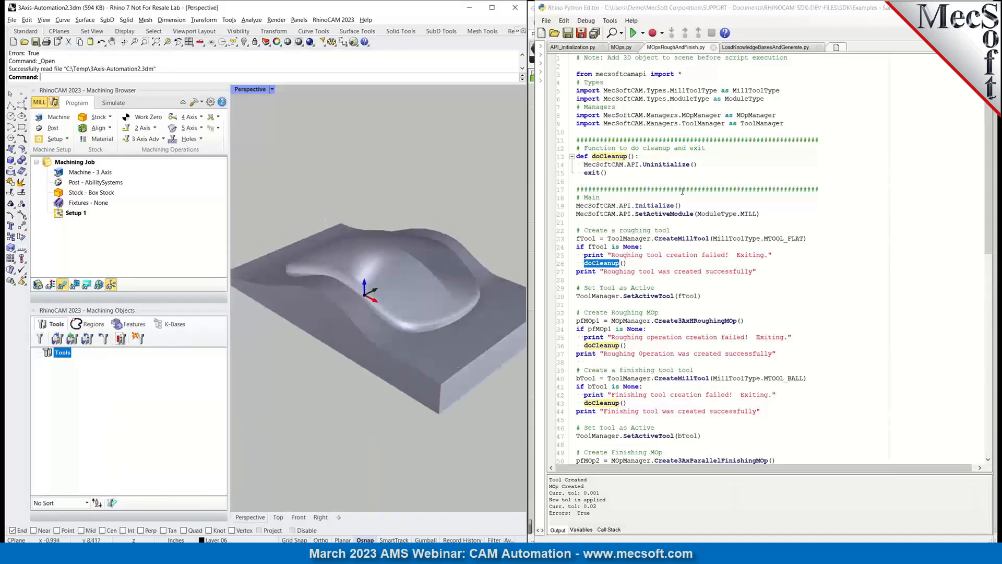
{"action": "left_click", "coordinate": [691, 174]}
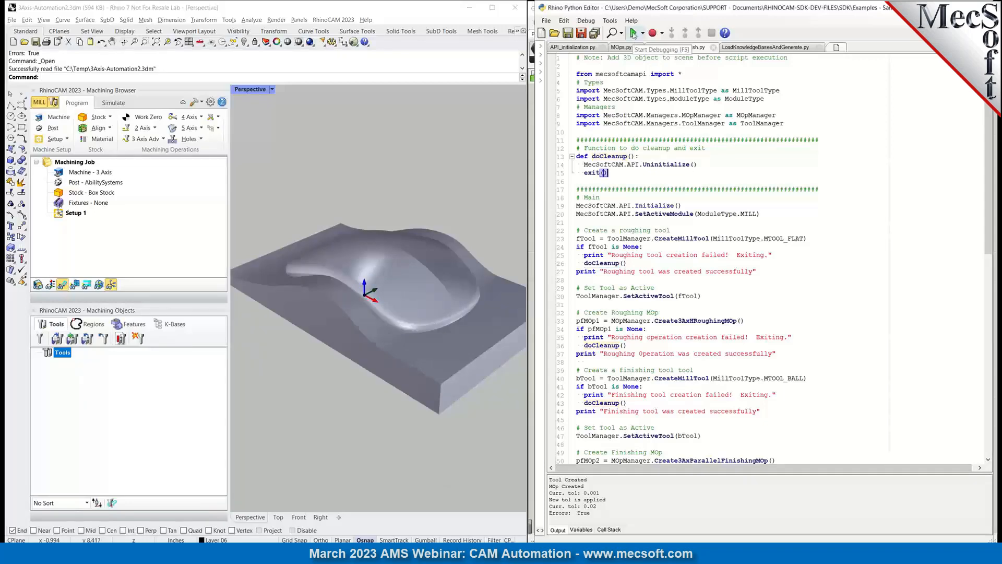
{"action": "left_click", "coordinate": [634, 35]}
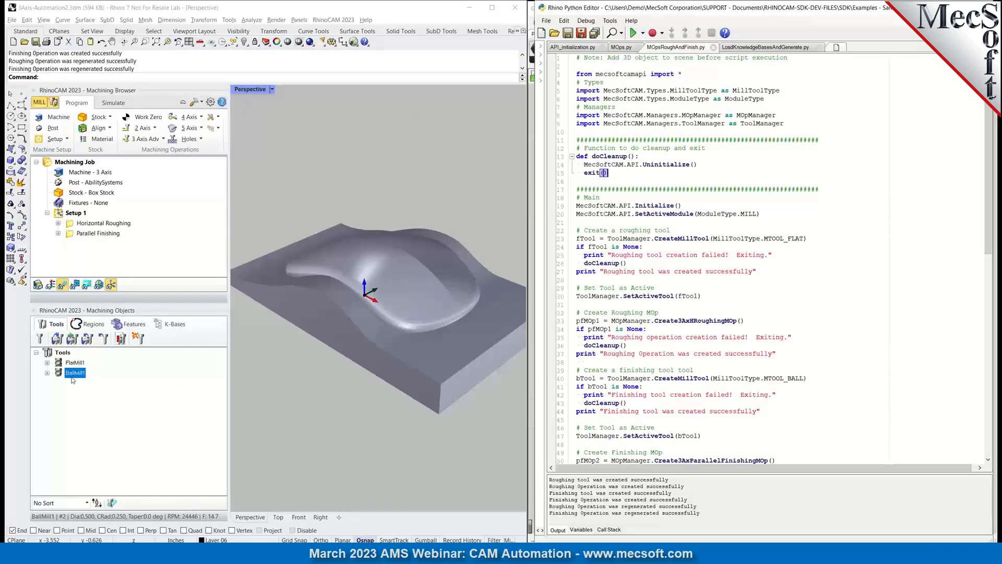
Check which operation uses FlatMill1 and BallMill1, and view the Horizontal Roughing and Parallel Finishing toolpaths.
{"action": "left_click", "coordinate": [47, 363]}
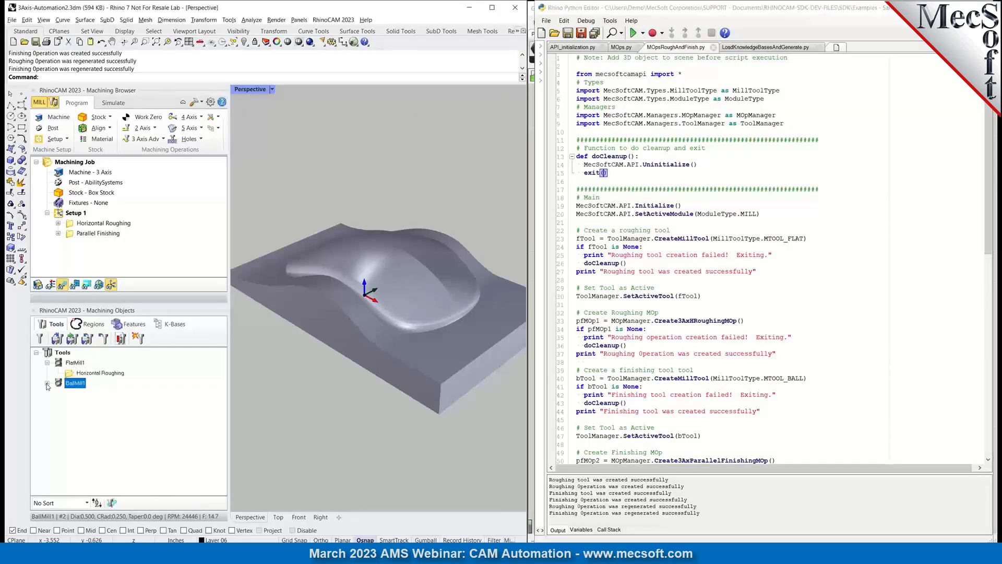
{"action": "left_click", "coordinate": [47, 383]}
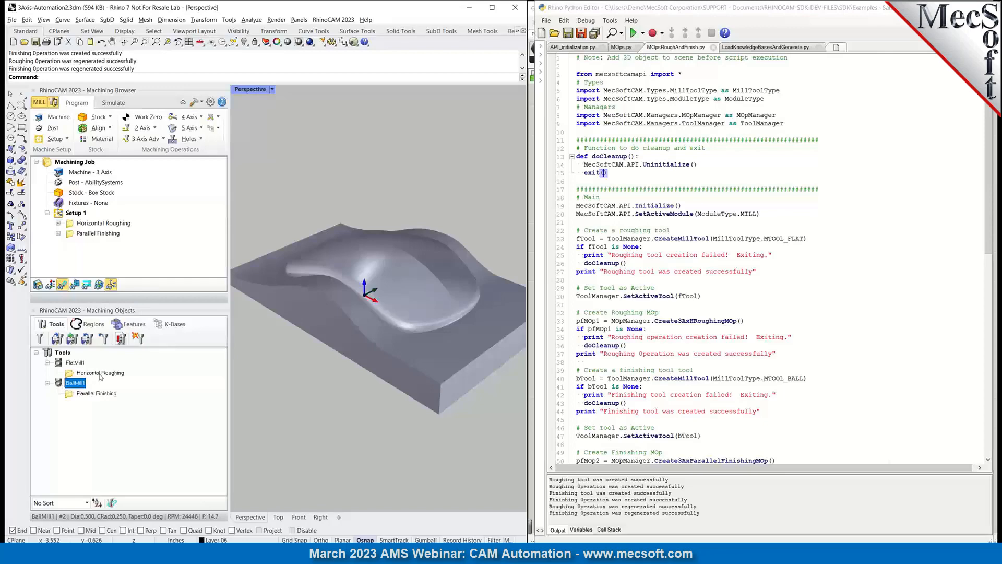
{"action": "left_click", "coordinate": [104, 225]}
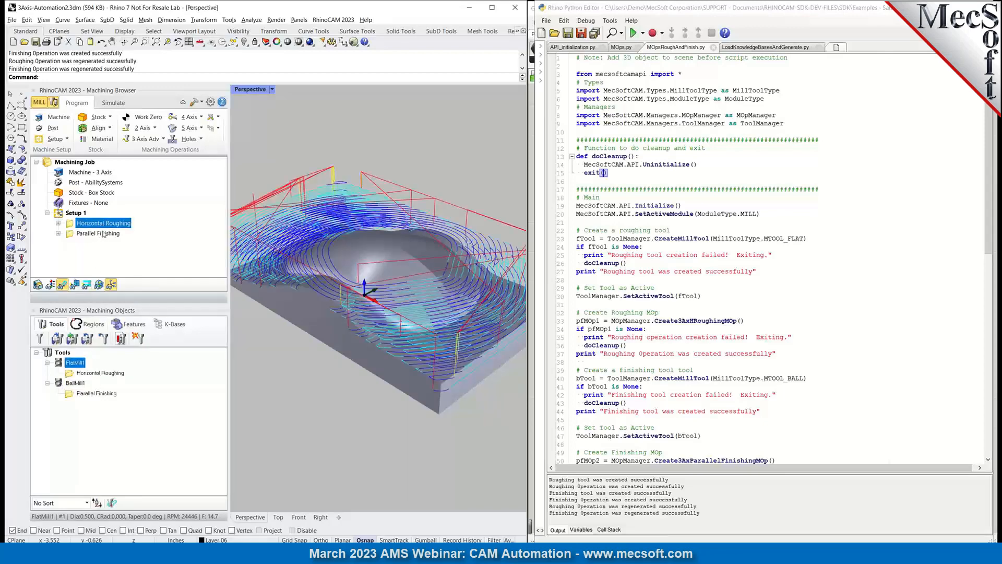
{"action": "left_click", "coordinate": [103, 234]}
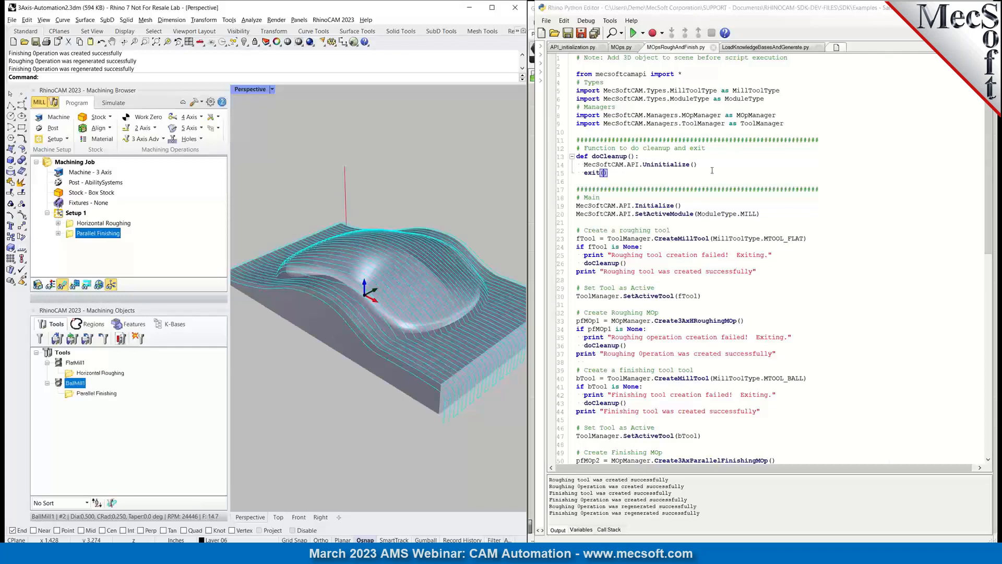
Compare the MOpsRoughAndFinish.py script with LoadKnowledgeBasesAndGenerate.py and review the latter's file opening, LoadKnowledgeBase and RegenerateAll calls.
{"action": "scroll", "coordinate": [707, 178], "scroll_direction": "down", "scroll_amount": 7}
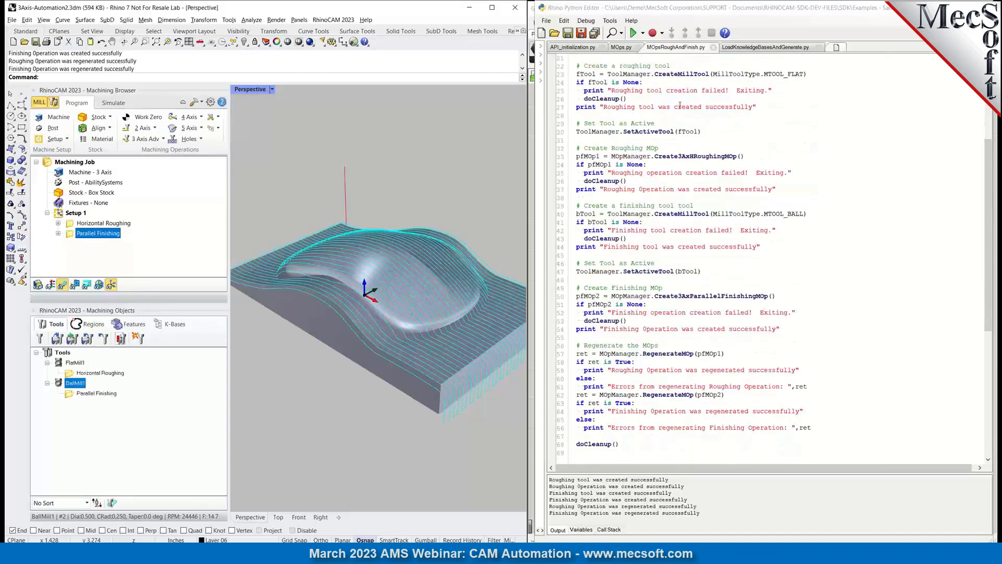
{"action": "left_click", "coordinate": [622, 48]}
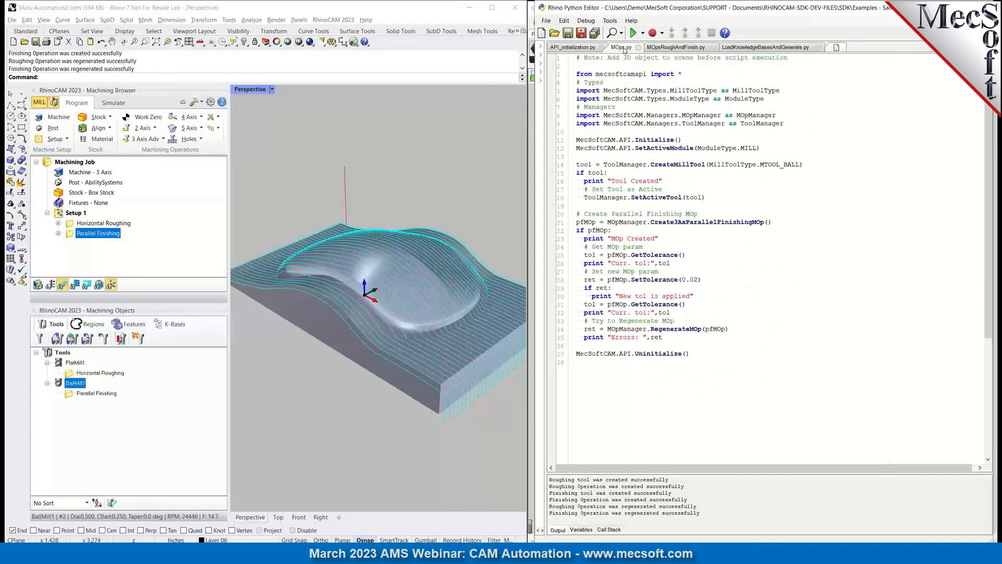
{"action": "left_click", "coordinate": [699, 48]}
{"action": "left_click", "coordinate": [744, 48]}
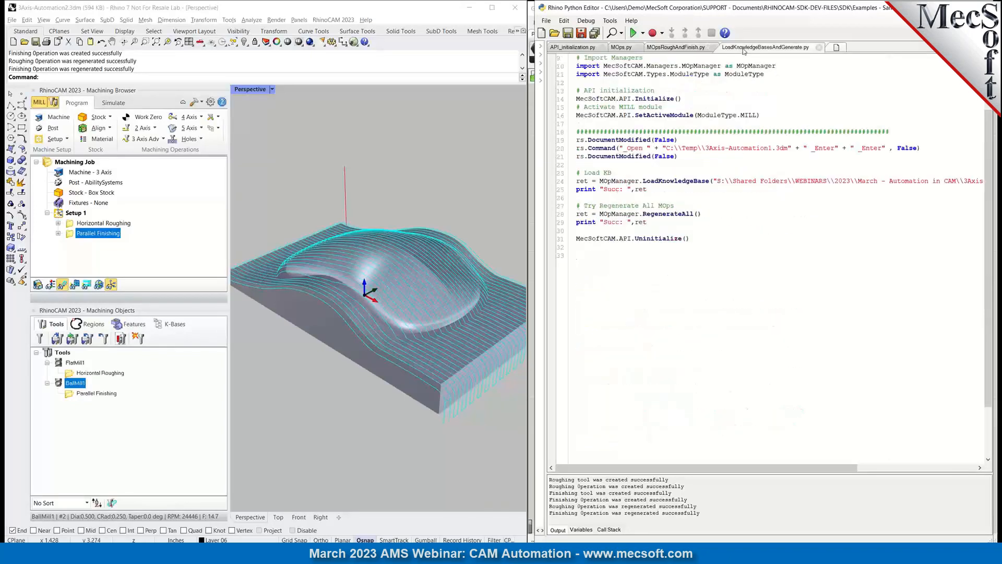
{"action": "left_click", "coordinate": [687, 48]}
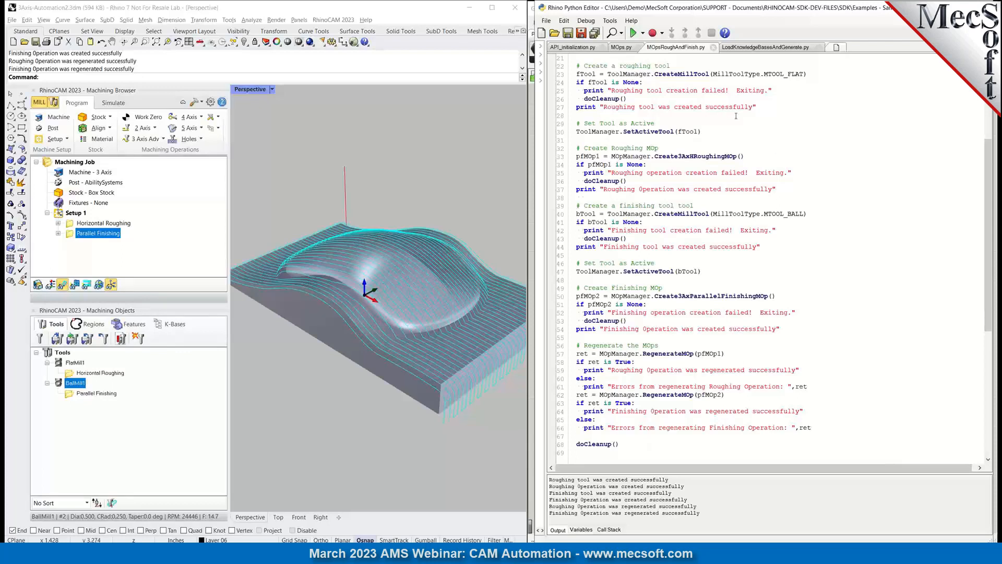
{"action": "left_click", "coordinate": [775, 49]}
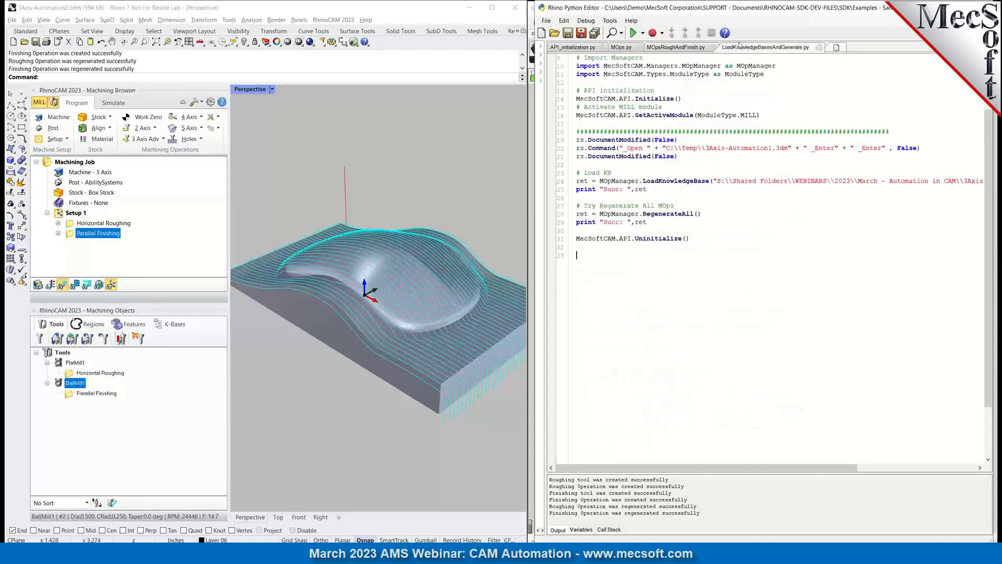
{"action": "left_click", "coordinate": [689, 48]}
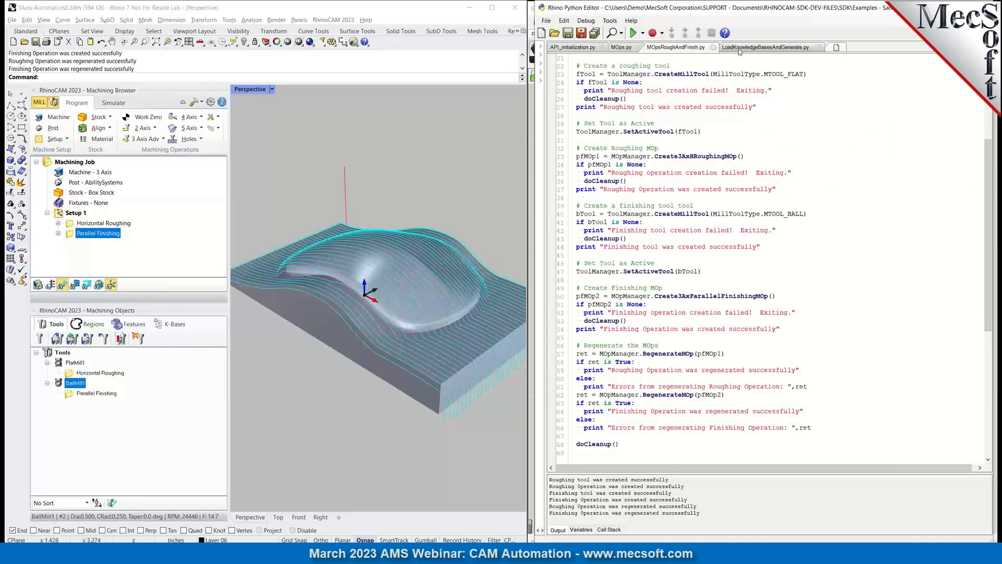
{"action": "left_click", "coordinate": [739, 49]}
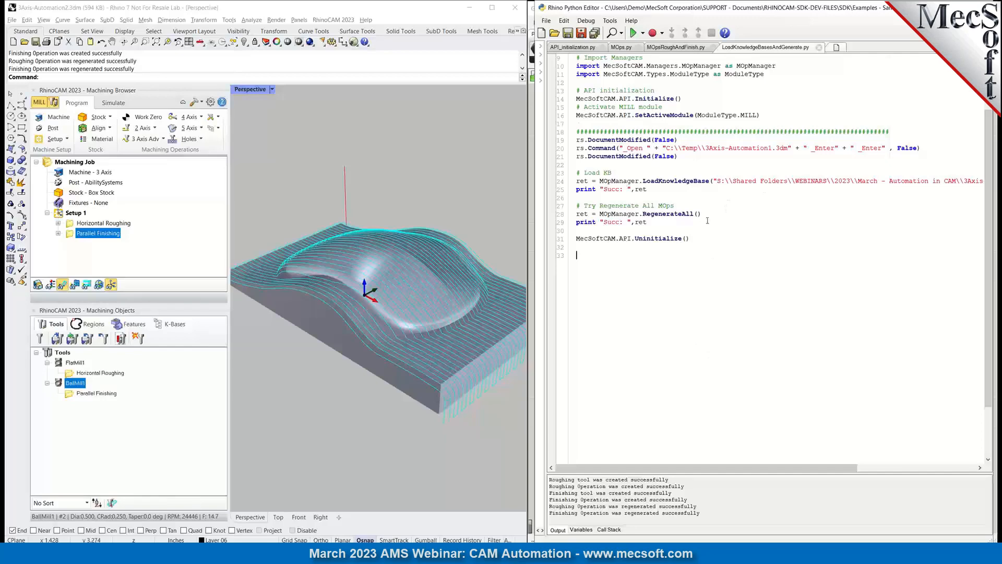
{"action": "left_click", "coordinate": [667, 48]}
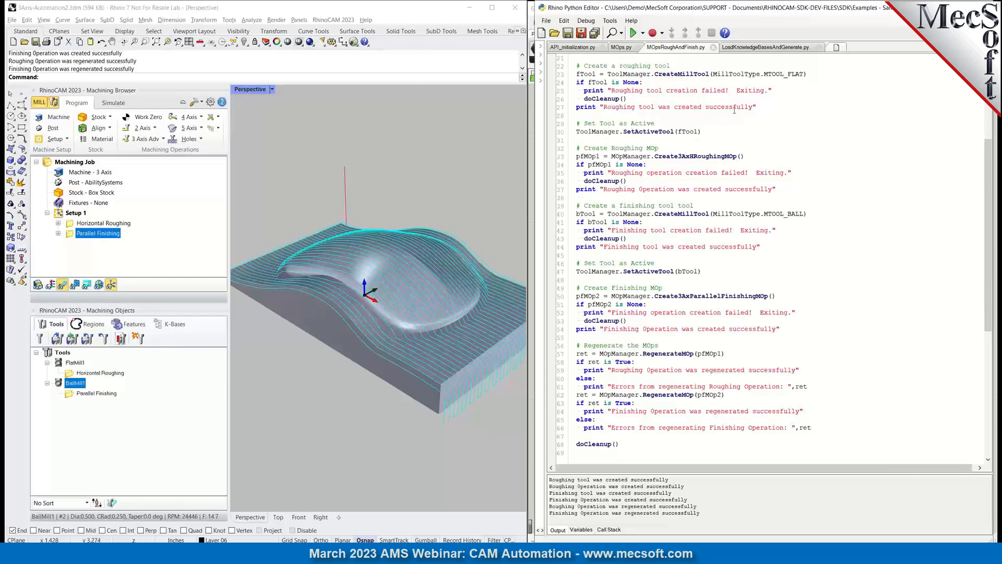
{"action": "left_click", "coordinate": [768, 48]}
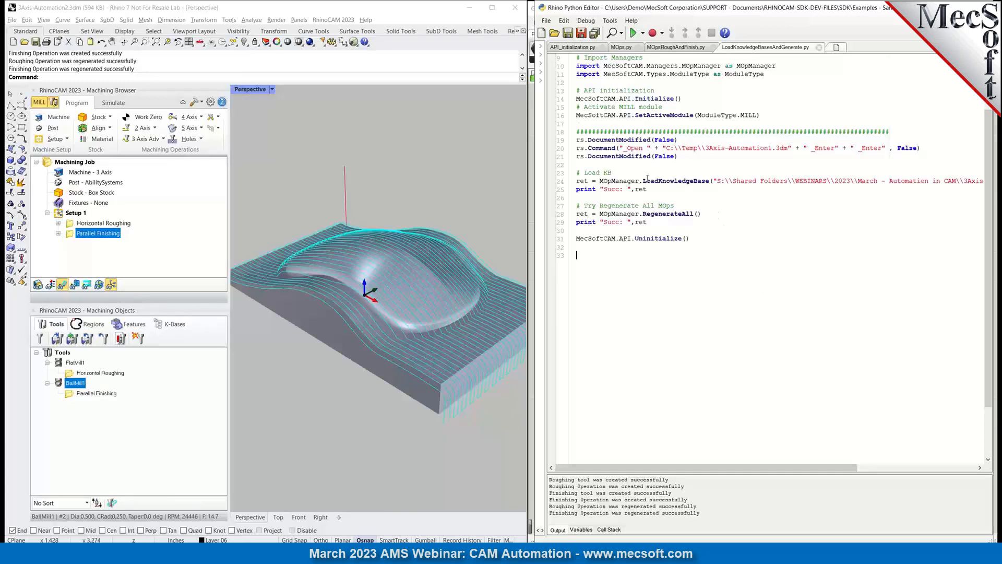
{"action": "left_click", "coordinate": [739, 216]}
{"action": "left_click", "coordinate": [757, 223]}
Start a new Rhino file from the Small Objects - Inches.3dm template without saving the current file's changes.
{"action": "left_click", "coordinate": [12, 42]}
{"action": "left_click", "coordinate": [269, 301]}
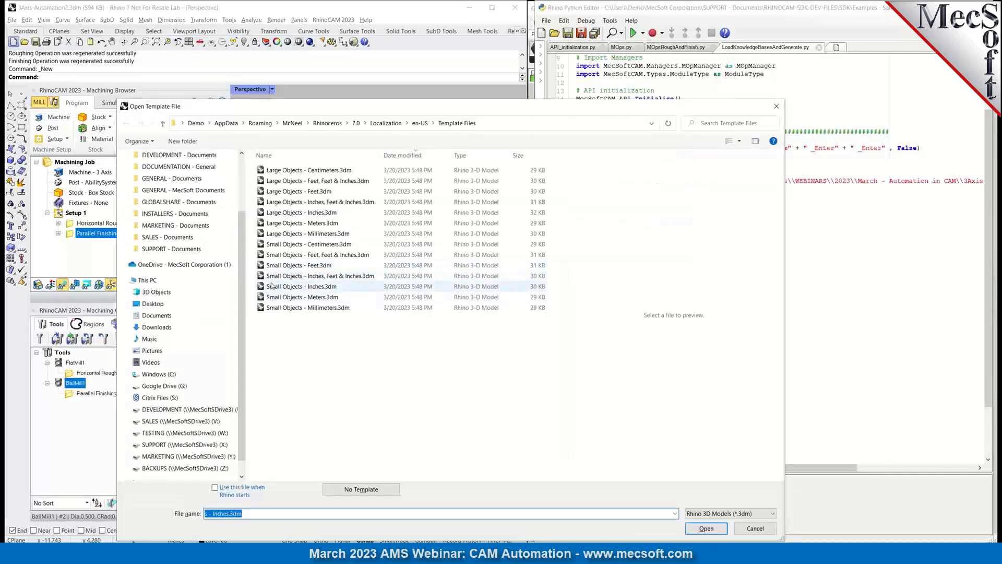
{"action": "double_click", "coordinate": [271, 287]}
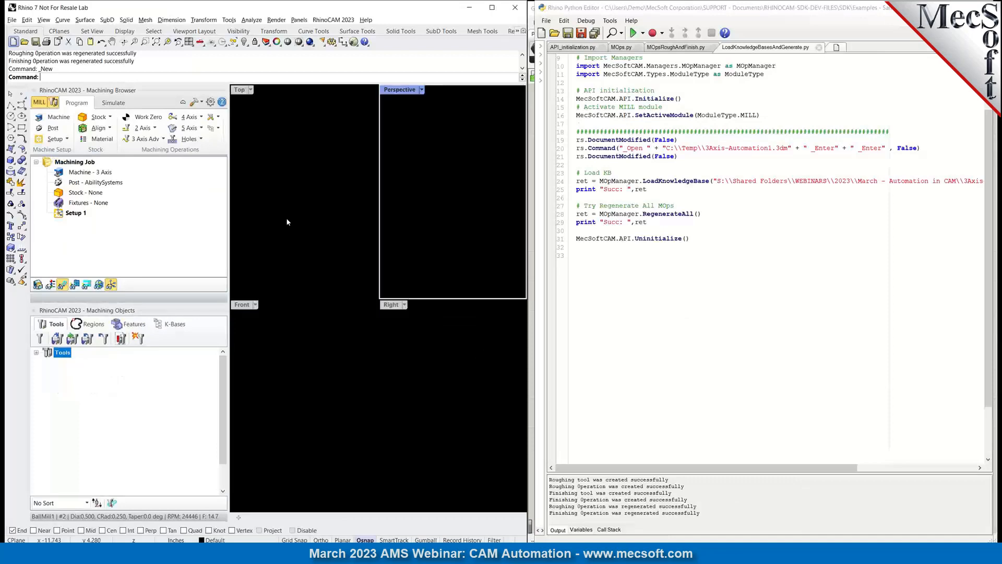
Maximize the Top view and run LoadKnowledgeBasesAndGenerate.py to open the part, load the knowledge base and regenerate all operations.
{"action": "double_click", "coordinate": [239, 90]}
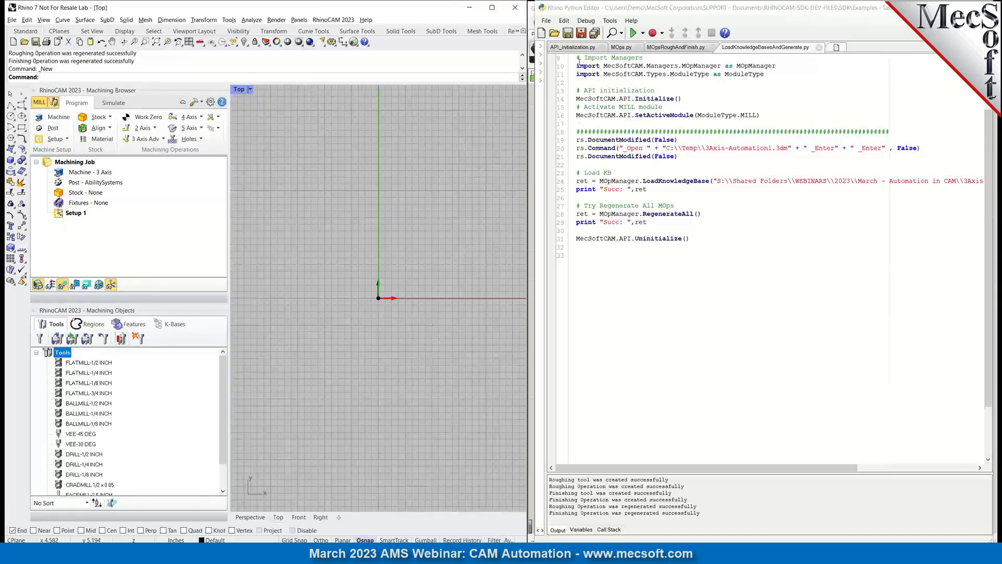
{"action": "left_click_drag", "start_coordinate": [577, 57], "coordinate": [578, 165]}
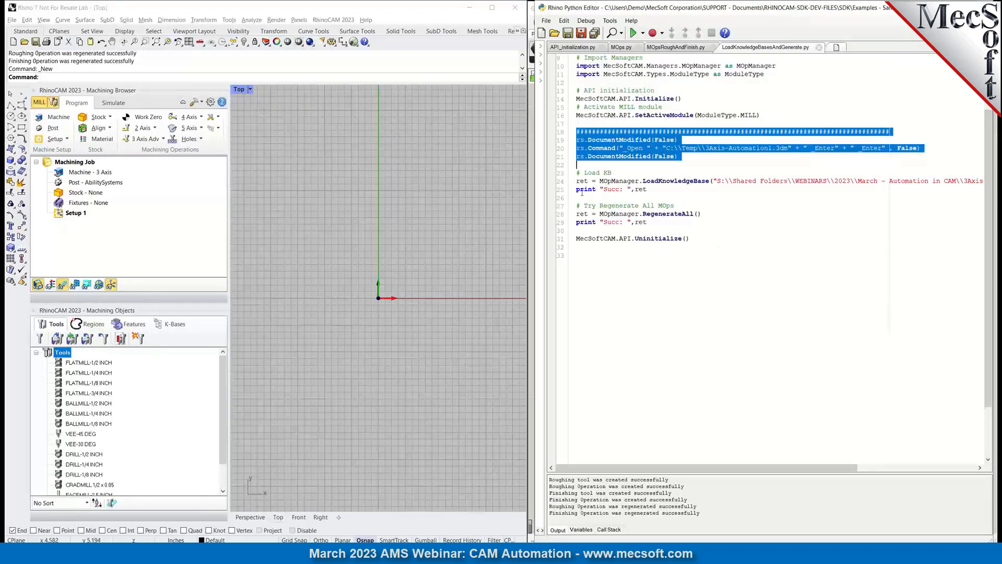
{"action": "left_click_drag", "start_coordinate": [579, 174], "coordinate": [581, 206]}
{"action": "left_click", "coordinate": [621, 245]}
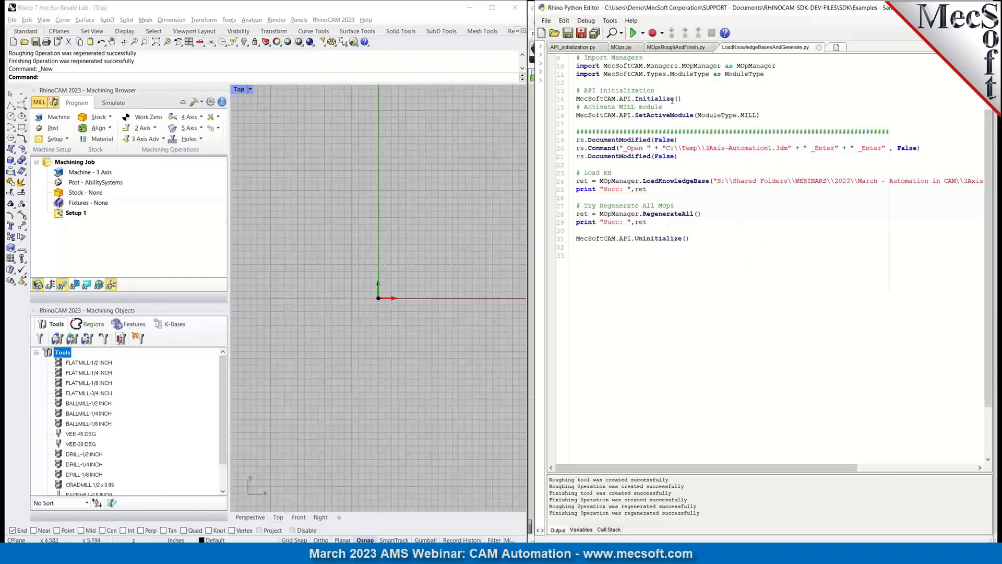
{"action": "left_click", "coordinate": [633, 33]}
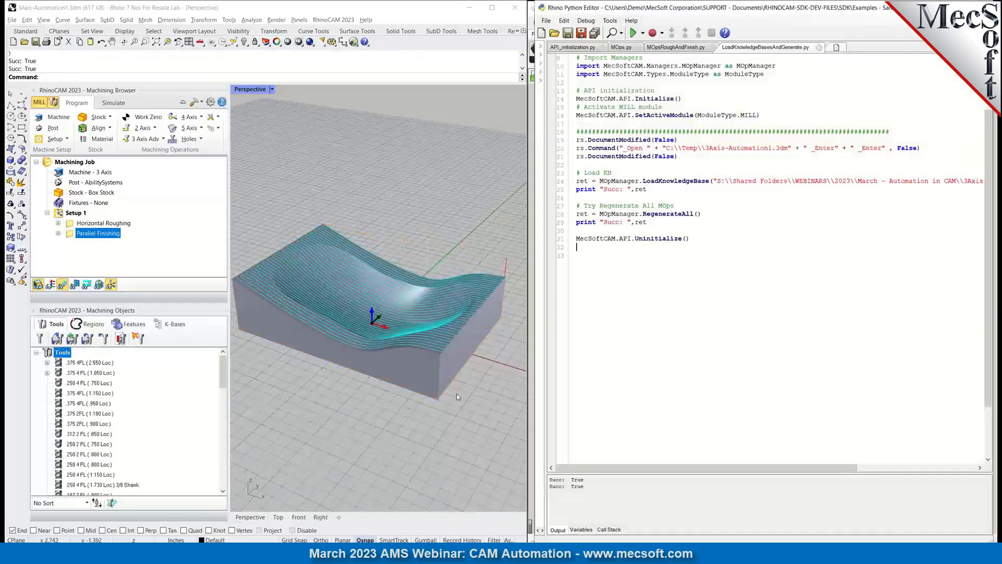
View the Horizontal Roughing and Parallel Finishing toolpaths that the script generated on the part.
{"action": "left_click", "coordinate": [107, 224]}
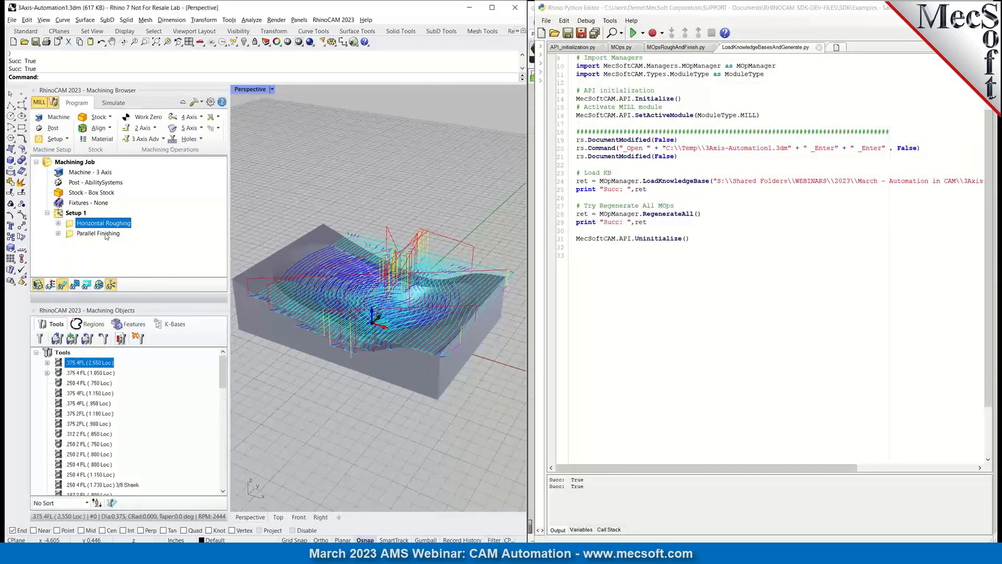
{"action": "left_click", "coordinate": [110, 235]}
{"action": "left_click", "coordinate": [103, 223]}
{"action": "left_click", "coordinate": [101, 234]}
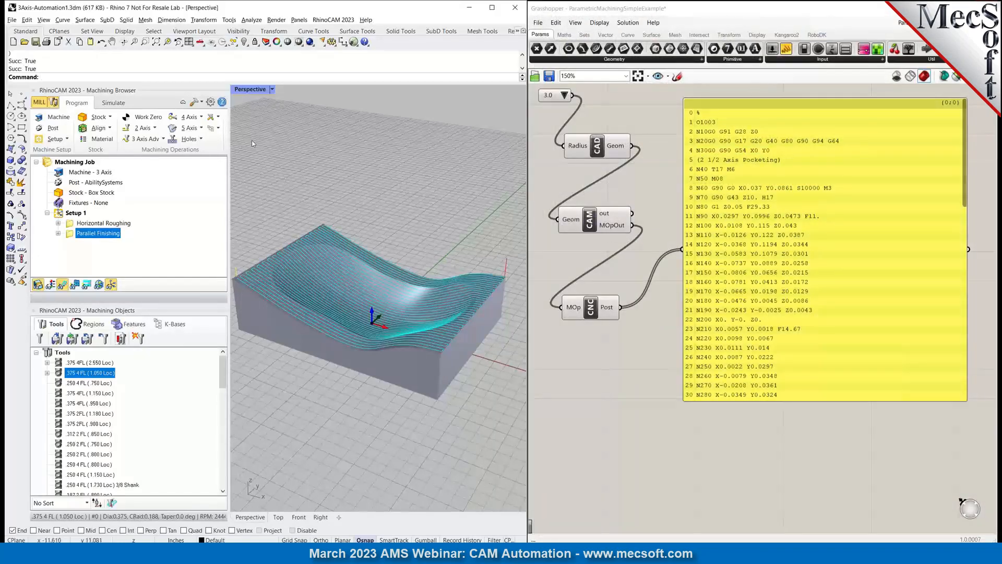
Start another new Rhino file from the Small Objects - Inches.3dm template, discarding the current changes, and maximize the Top view.
{"action": "left_click", "coordinate": [13, 43]}
{"action": "left_click", "coordinate": [271, 300]}
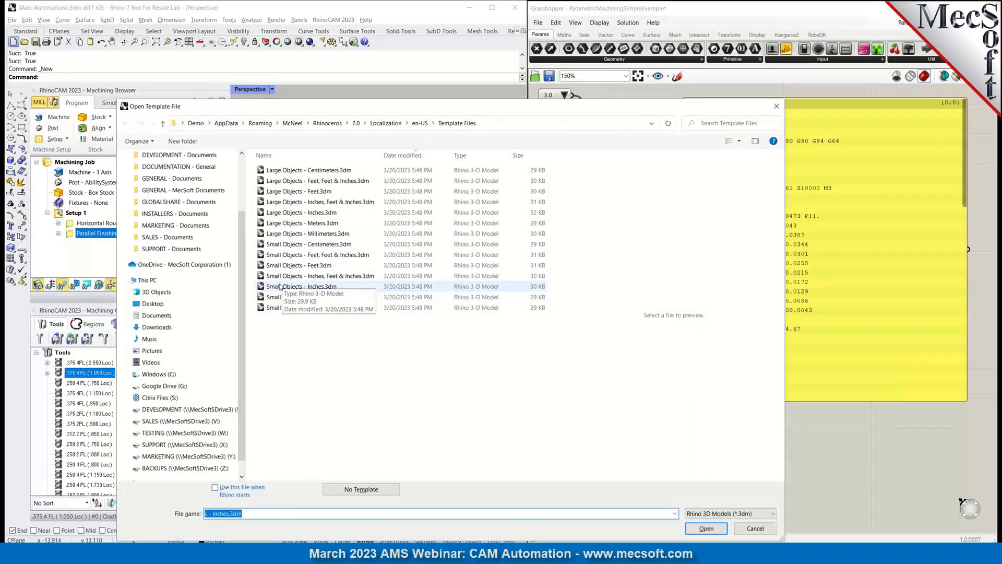
{"action": "double_click", "coordinate": [280, 287]}
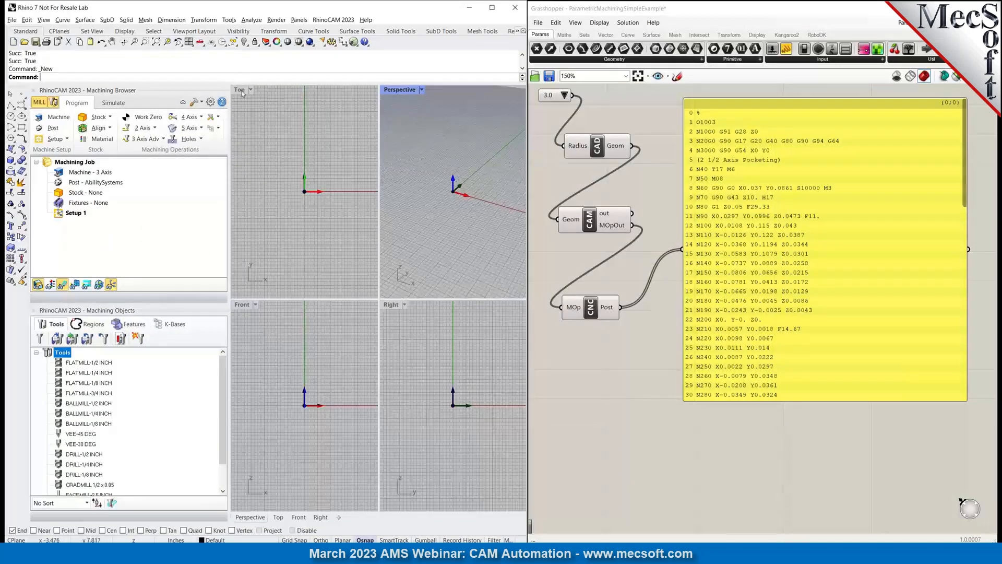
{"action": "double_click", "coordinate": [240, 90]}
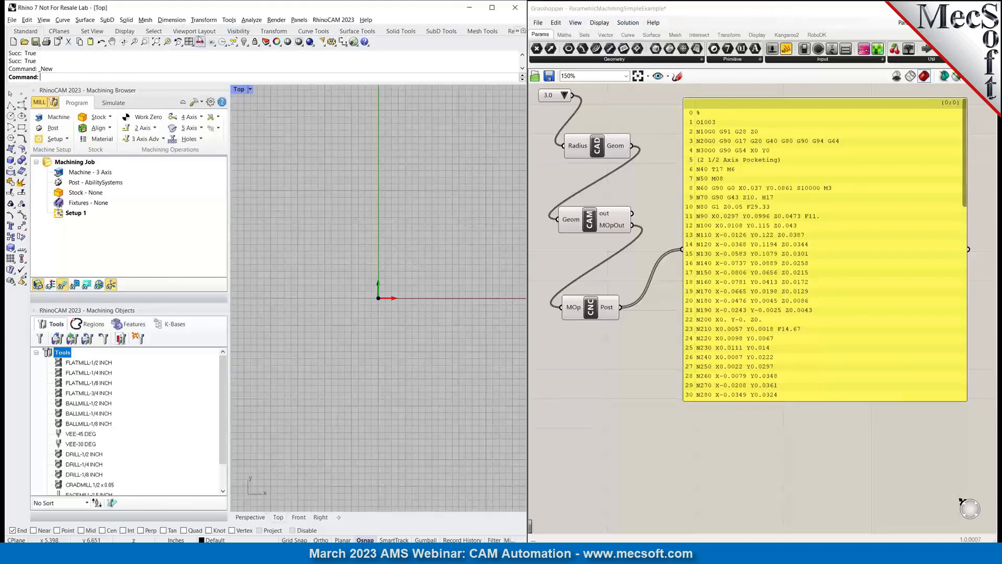
Switch to the Grasshopper definition ParametricMachiningSimpleExample and check the radius choices offered by the value list feeding the CAD component.
{"action": "left_click", "coordinate": [229, 21]}
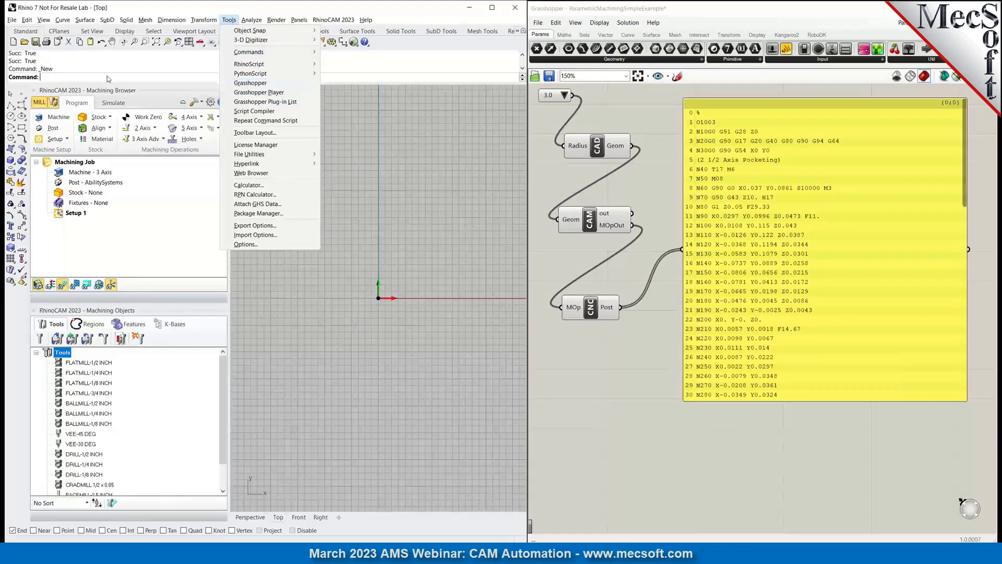
{"action": "left_click", "coordinate": [681, 9]}
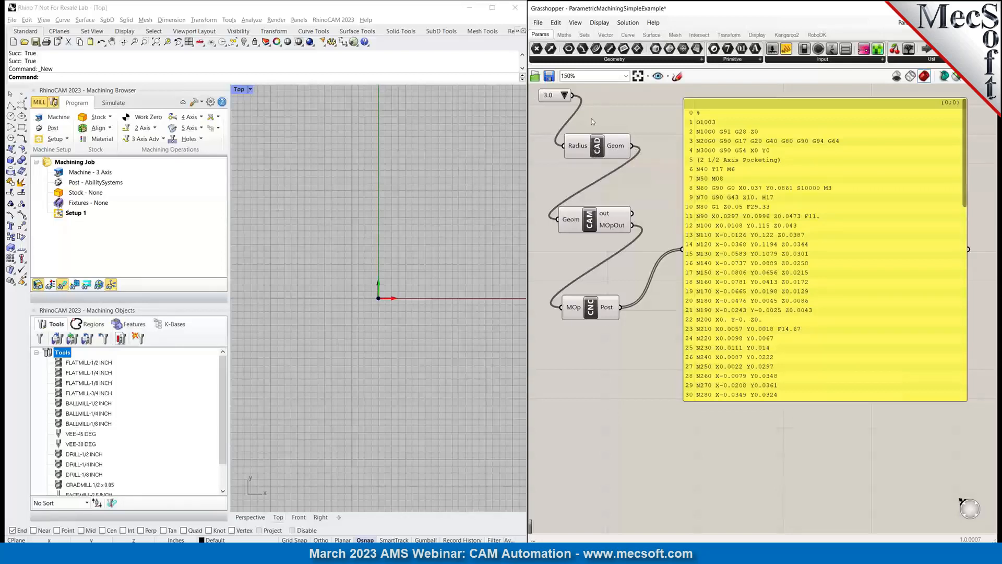
{"action": "left_click", "coordinate": [563, 96]}
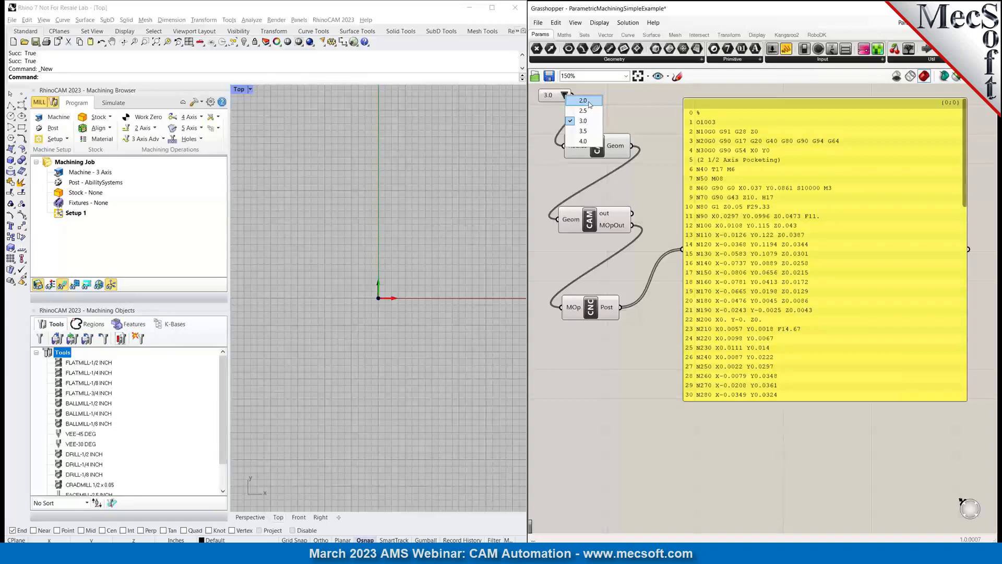
{"action": "left_click", "coordinate": [619, 95]}
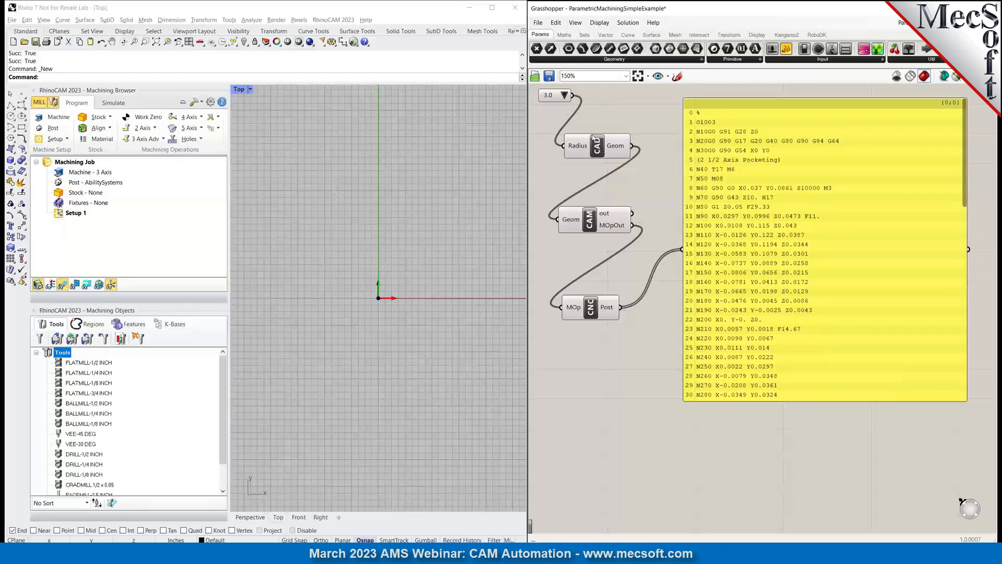
{"action": "left_click", "coordinate": [565, 95]}
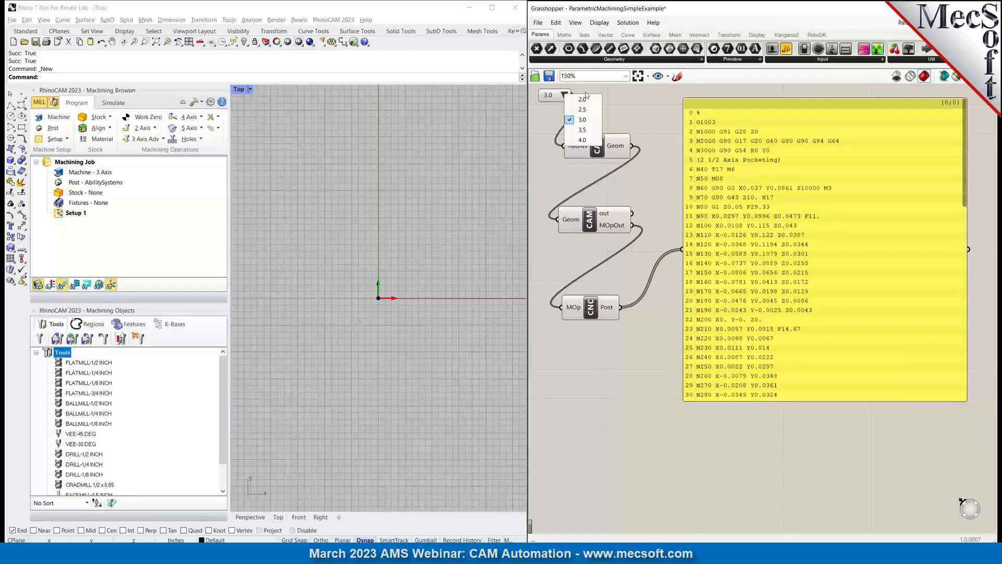
{"action": "left_click", "coordinate": [618, 100]}
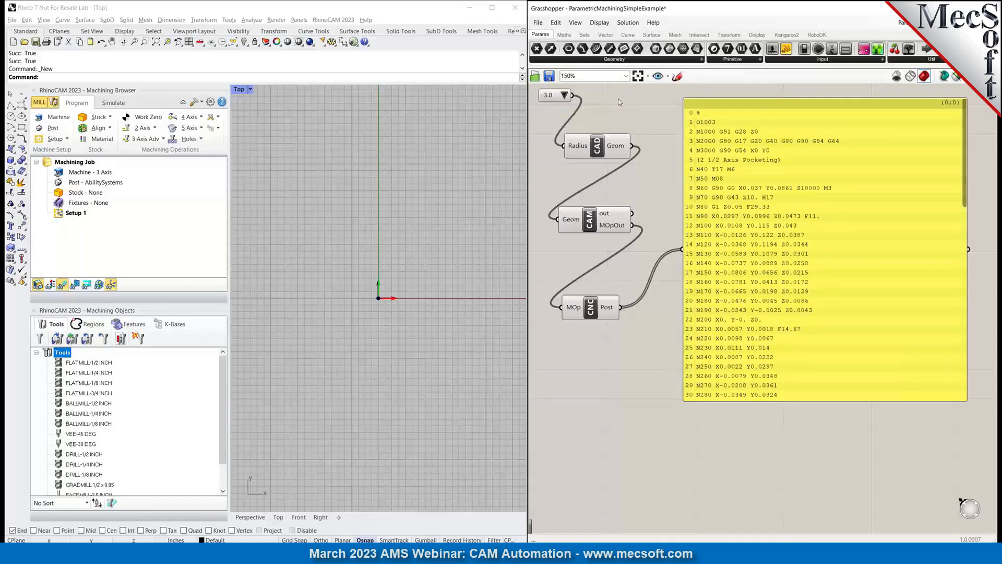
Open the CAD component's Python script and read the code that creates the circle and adds it to Rhino.
{"action": "left_click", "coordinate": [597, 149]}
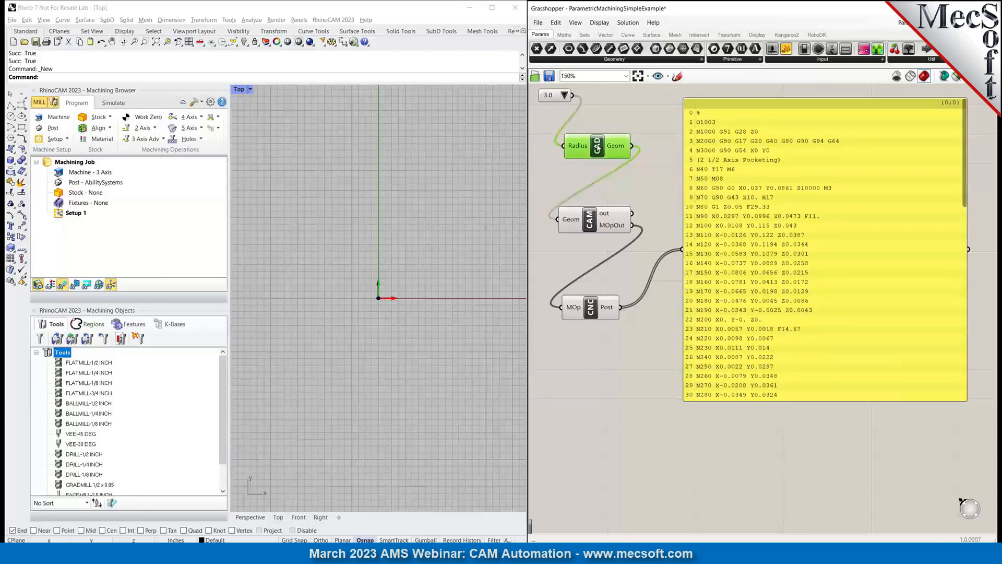
{"action": "double_click", "coordinate": [598, 147]}
{"action": "left_click_drag", "start_coordinate": [456, 295], "coordinate": [404, 97]}
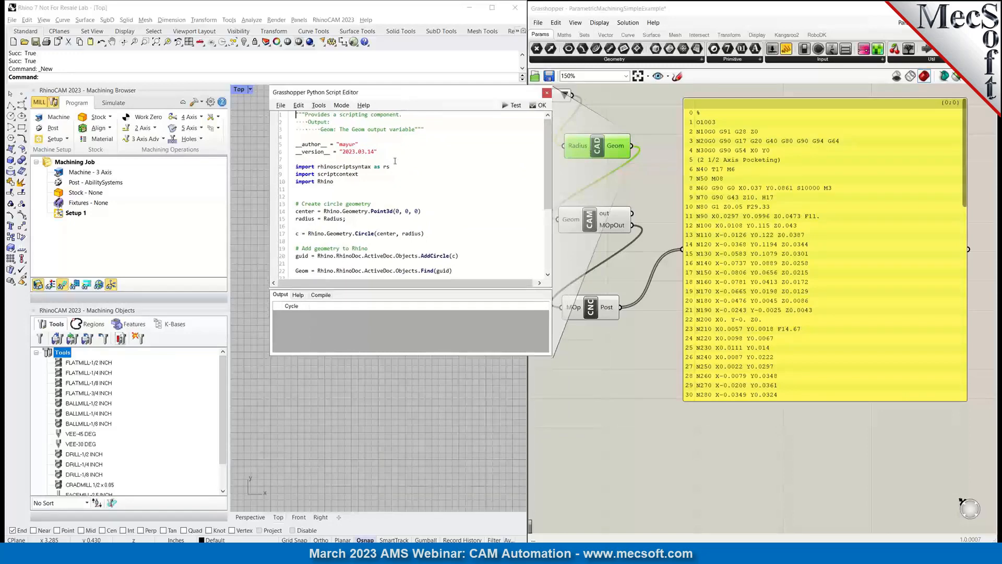
{"action": "scroll", "coordinate": [395, 163], "scroll_direction": "down", "scroll_amount": 3}
{"action": "scroll", "coordinate": [398, 186], "scroll_direction": "up", "scroll_amount": 3}
{"action": "scroll", "coordinate": [400, 183], "scroll_direction": "down", "scroll_amount": 1}
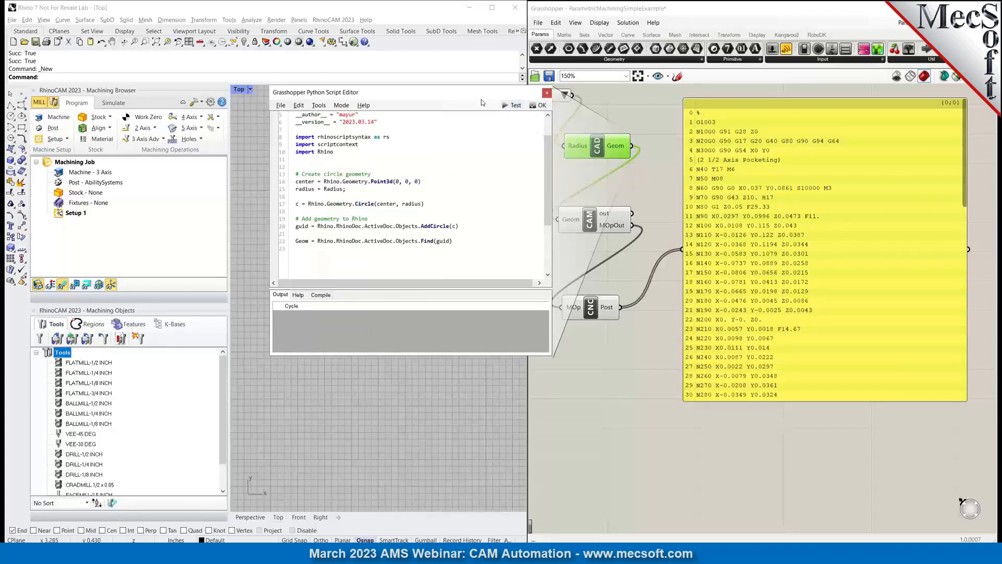
{"action": "left_click_drag", "start_coordinate": [480, 93], "coordinate": [443, 113]}
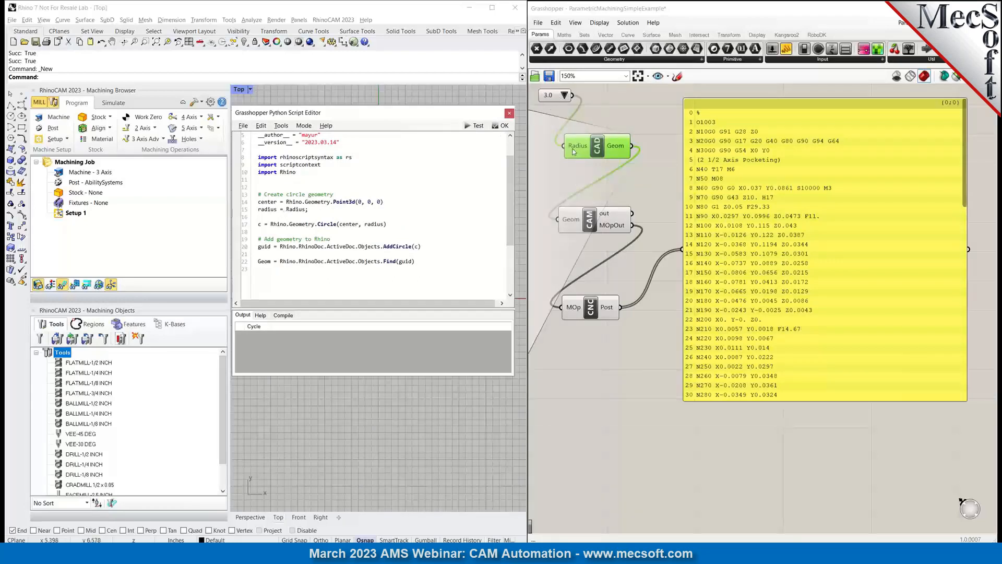
Match the Radius and Geom variables in the script to the CAD component's input and output, and close the script and error dialogs.
{"action": "mouse_move", "coordinate": [574, 151]}
{"action": "double_click", "coordinate": [291, 209]}
{"action": "double_click", "coordinate": [265, 261]}
{"action": "mouse_move", "coordinate": [616, 148]}
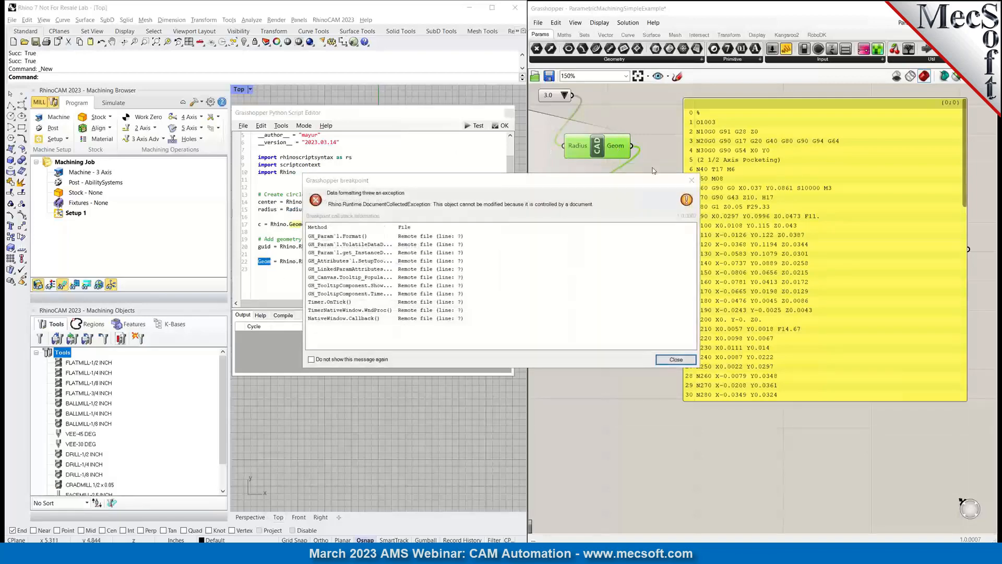
{"action": "left_click", "coordinate": [691, 180]}
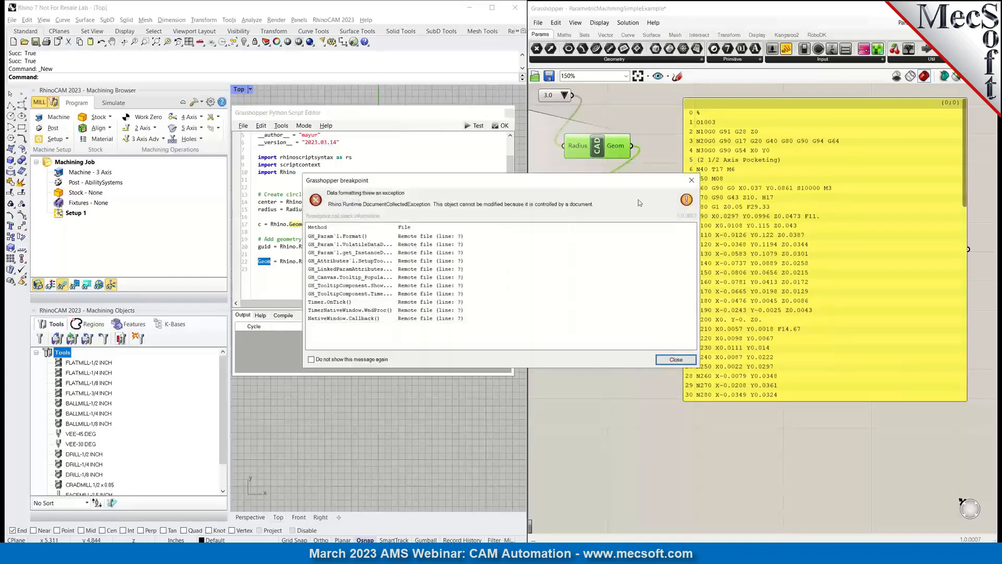
{"action": "left_click", "coordinate": [679, 360]}
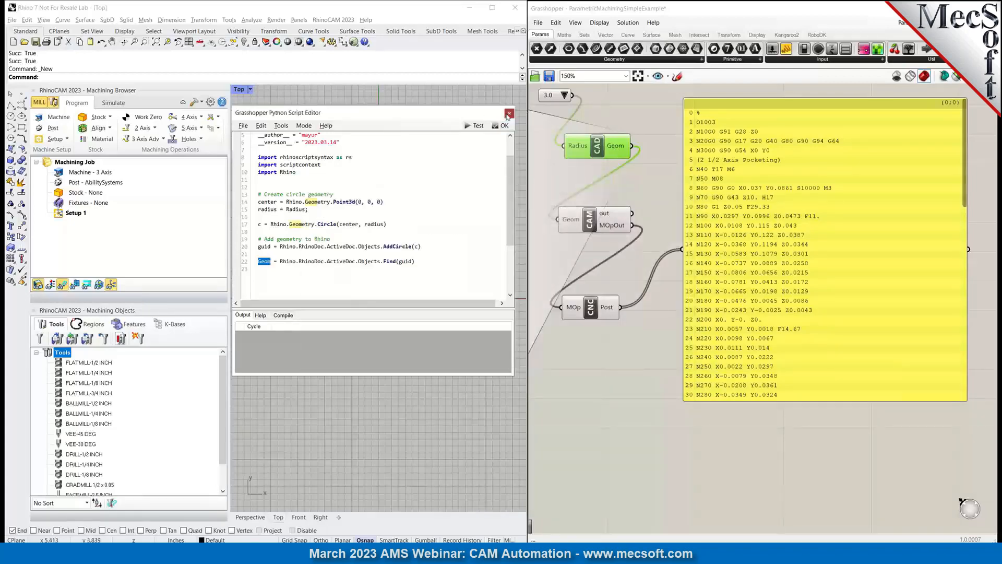
{"action": "left_click", "coordinate": [495, 126]}
{"action": "mouse_move", "coordinate": [615, 148]}
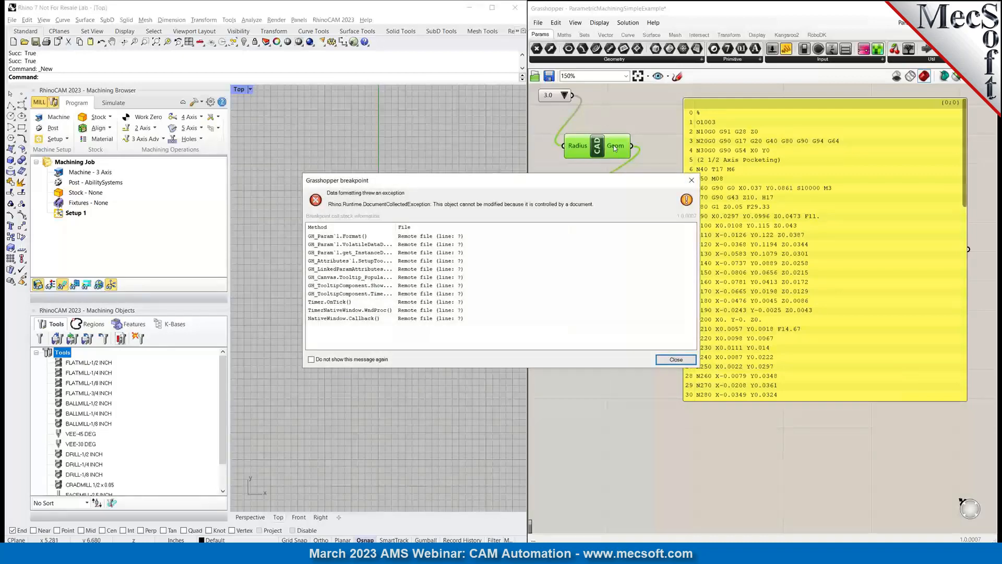
{"action": "left_click", "coordinate": [676, 360]}
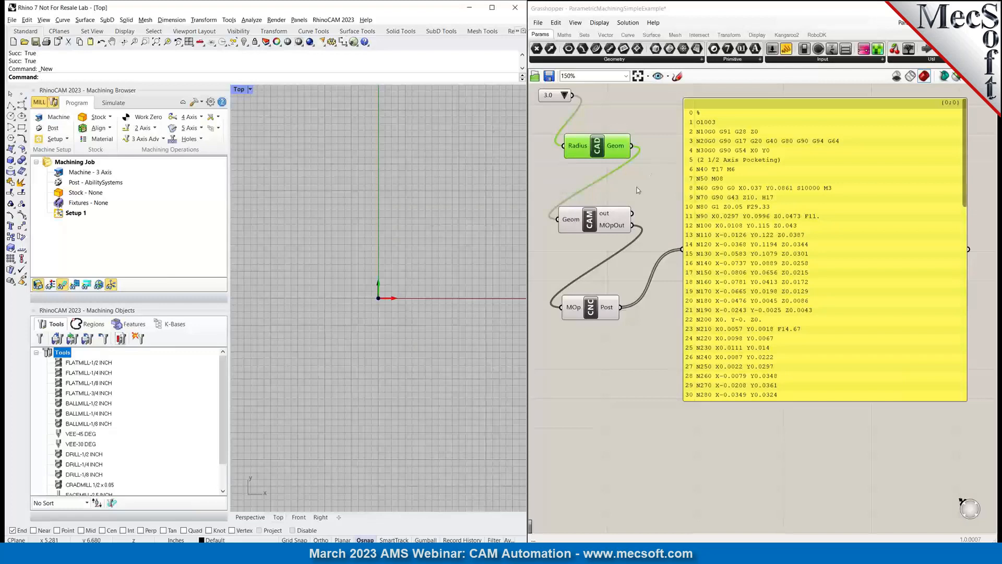
Review the CAM component's script for the 2 Axis pocketing operation, its flat mill tool, geometry selection and regeneration, and close it.
{"action": "left_click", "coordinate": [610, 217]}
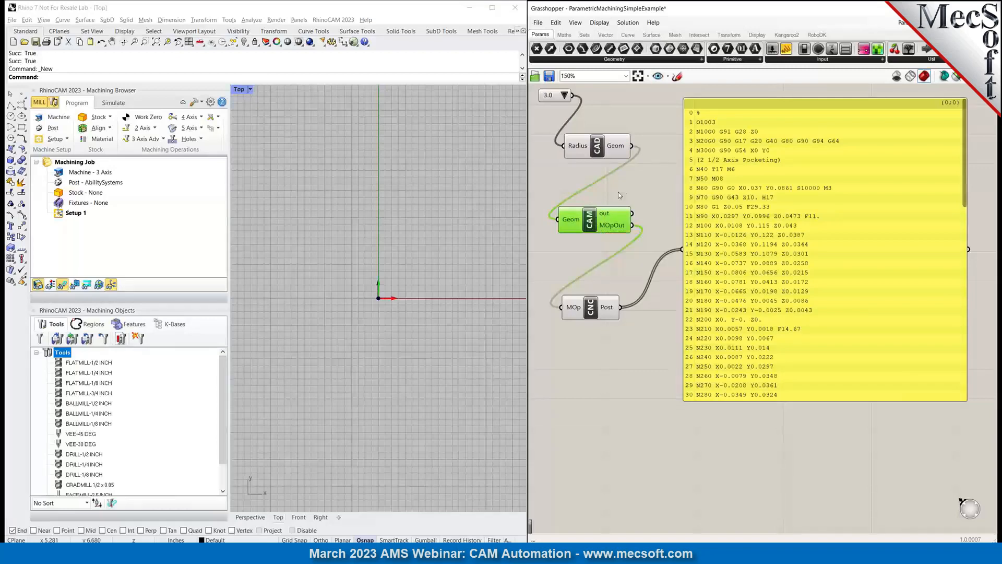
{"action": "double_click", "coordinate": [589, 225]}
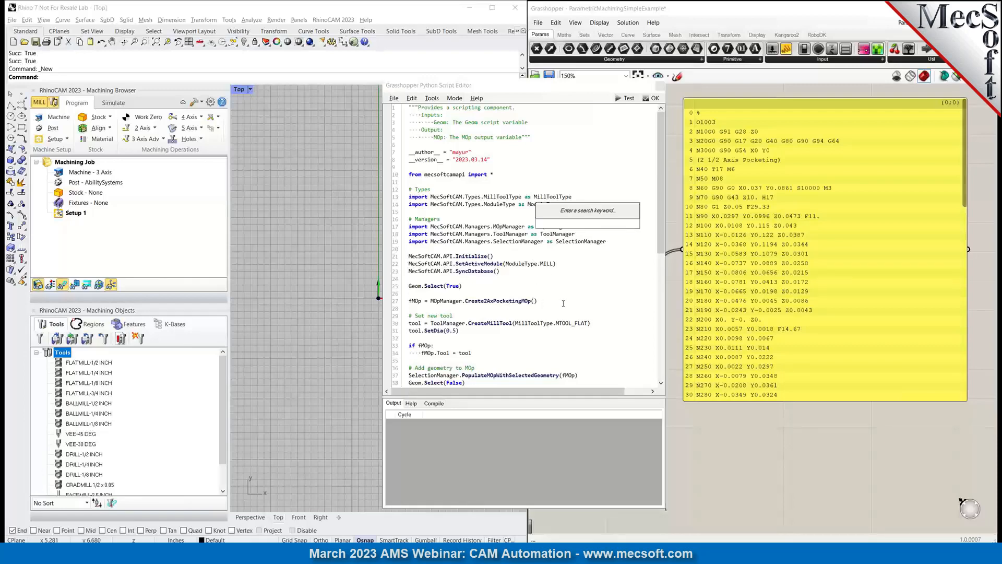
{"action": "scroll", "coordinate": [563, 304], "scroll_direction": "down", "scroll_amount": 2}
{"action": "scroll", "coordinate": [543, 302], "scroll_direction": "down", "scroll_amount": 2}
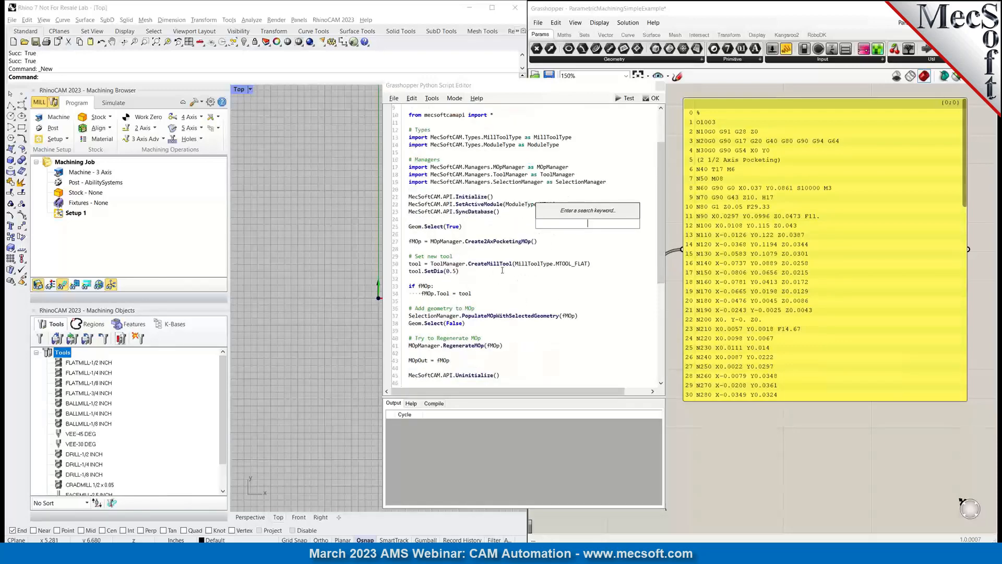
{"action": "scroll", "coordinate": [585, 306], "scroll_direction": "down", "scroll_amount": 4}
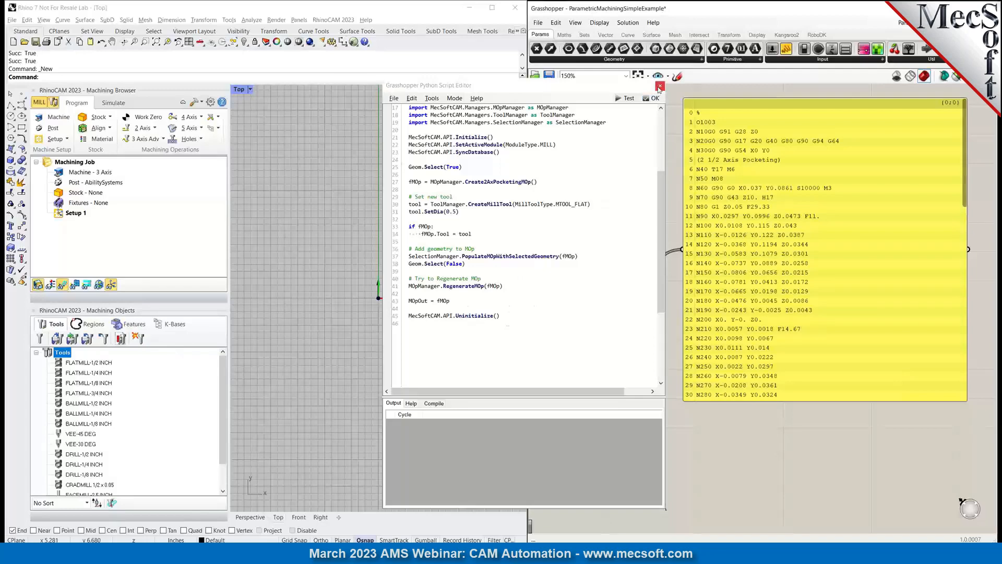
{"action": "left_click", "coordinate": [660, 86]}
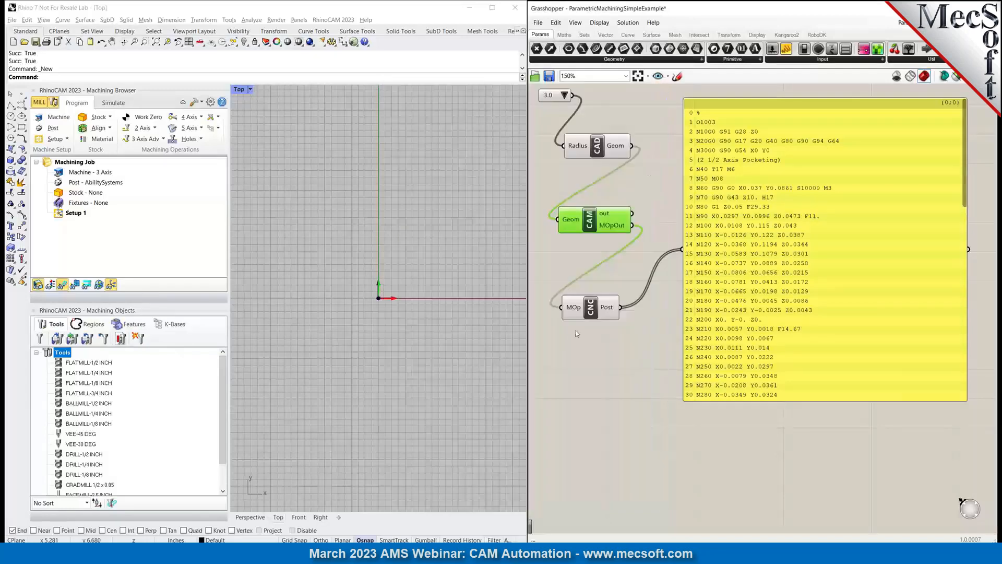
Open the CNC component's Python script and review its post-processing code and output file handling.
{"action": "left_click", "coordinate": [591, 312]}
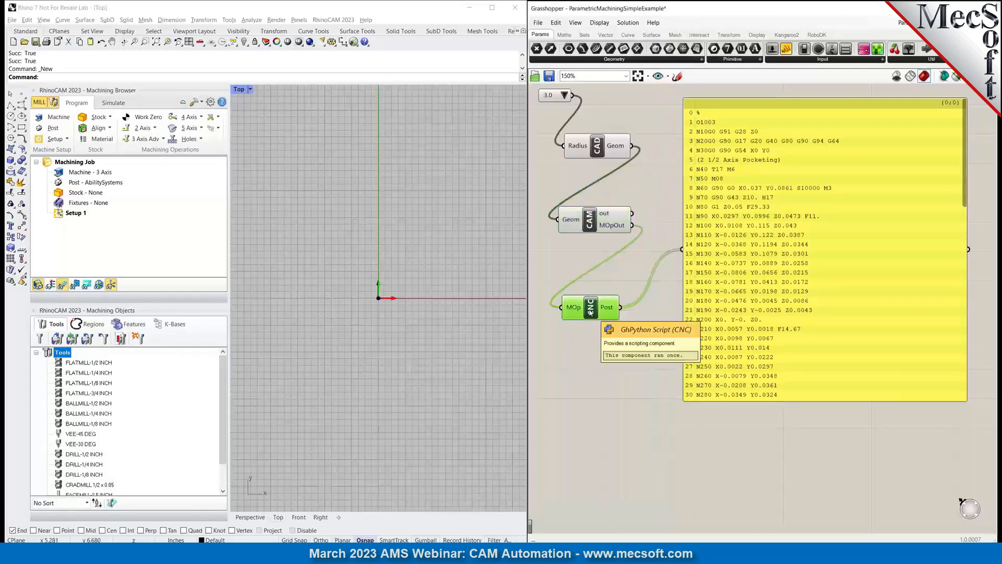
{"action": "double_click", "coordinate": [591, 312]}
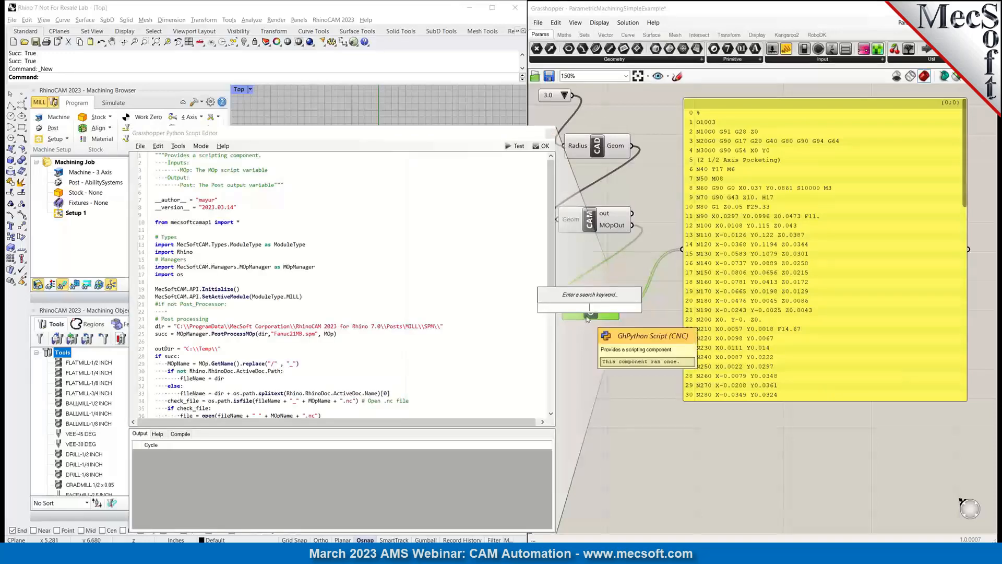
{"action": "scroll", "coordinate": [351, 328], "scroll_direction": "down", "scroll_amount": 3}
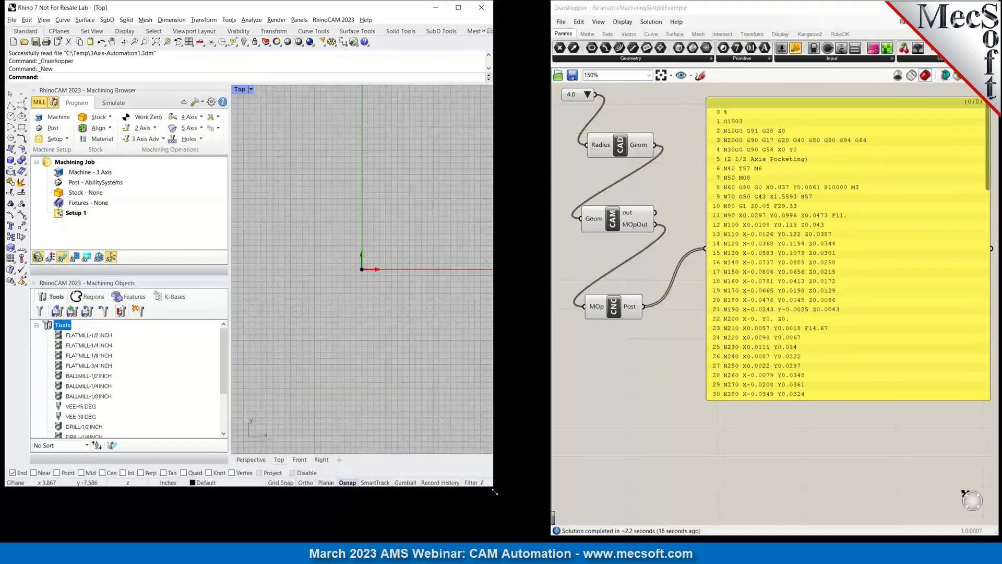
Enlarge the Rhino window to meet the Grasshopper canvas and set the radius value to 3.0 to generate the pocketing toolpath.
{"action": "left_click_drag", "start_coordinate": [495, 491], "coordinate": [562, 547]}
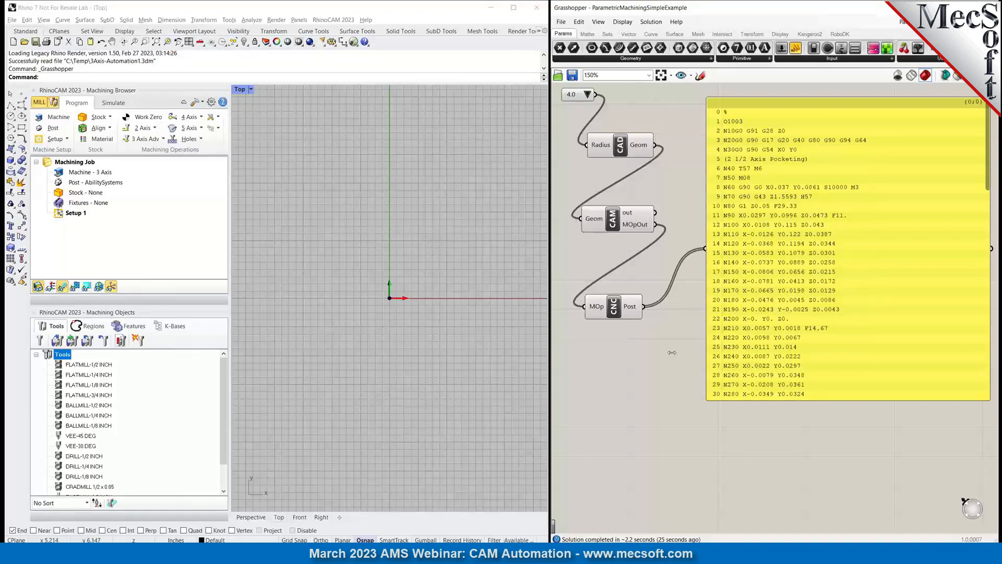
{"action": "left_click", "coordinate": [588, 94]}
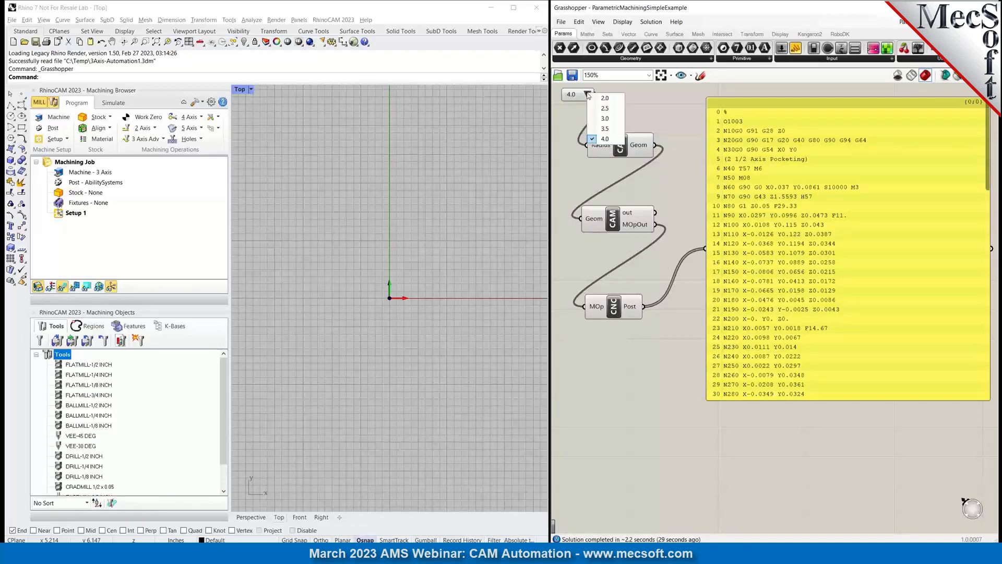
{"action": "left_click", "coordinate": [614, 121]}
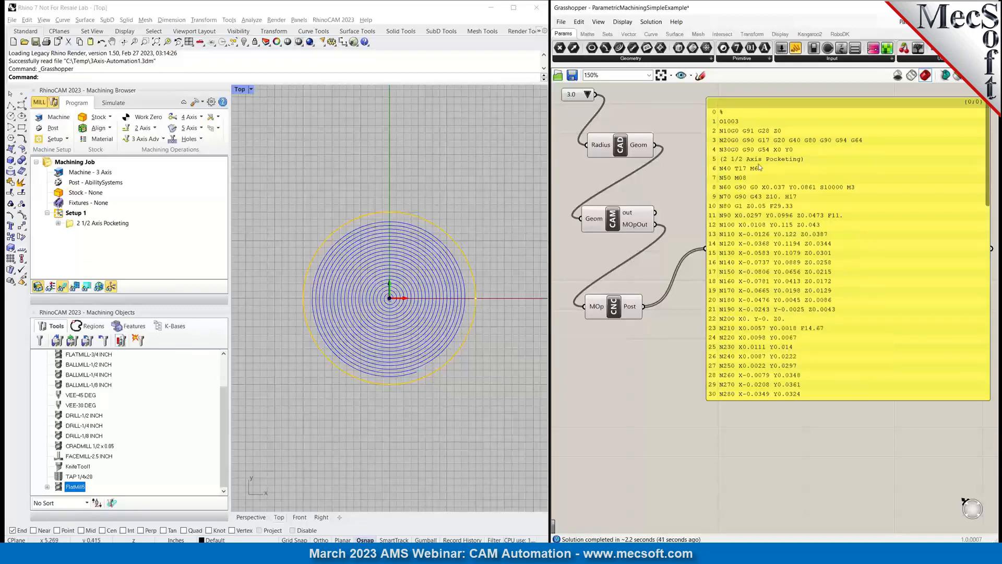
Select Setup 1 in the machining job and set the radius value to 4.0 to generate another pocketing toolpath.
{"action": "left_click", "coordinate": [80, 223]}
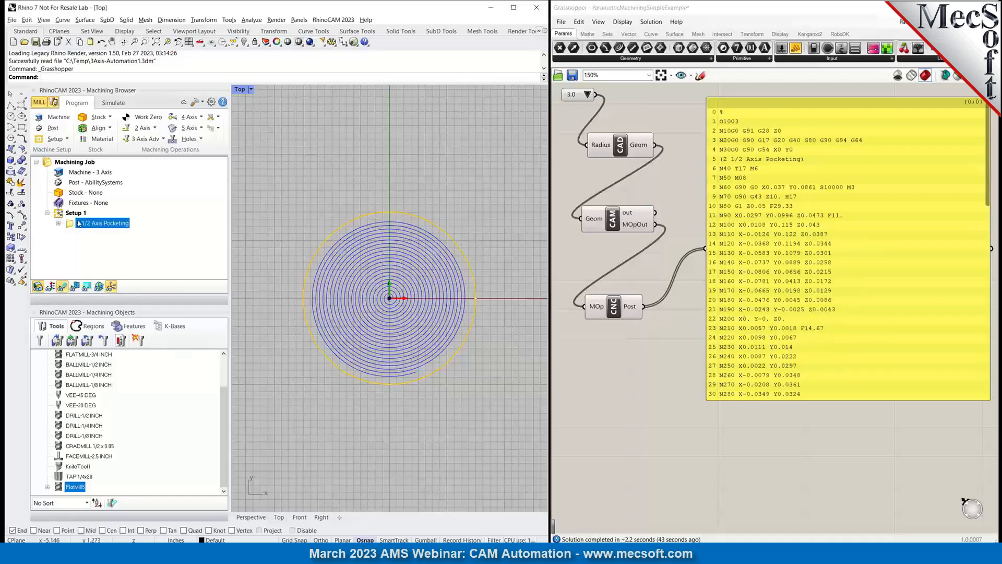
{"action": "left_click", "coordinate": [68, 213]}
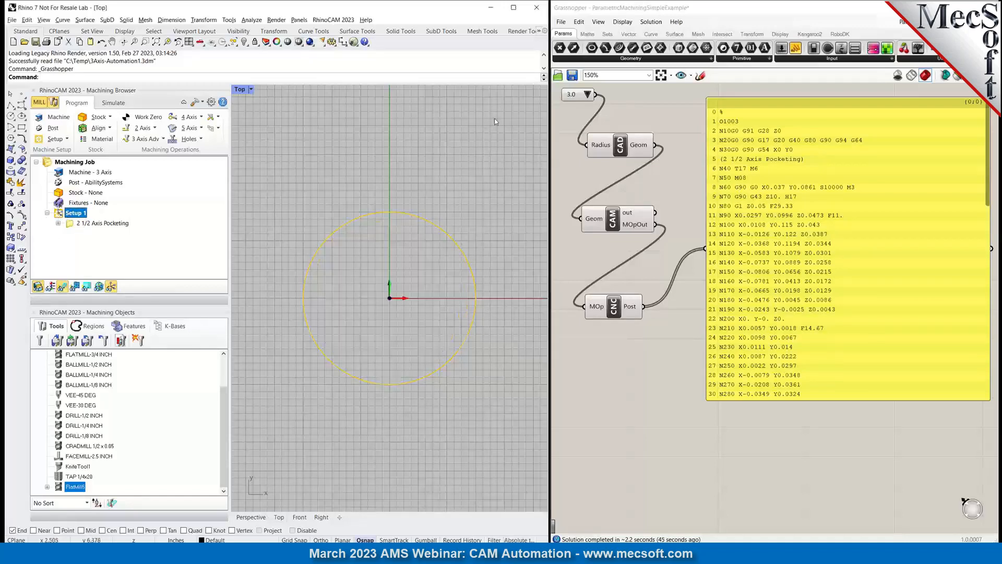
{"action": "left_click", "coordinate": [588, 95]}
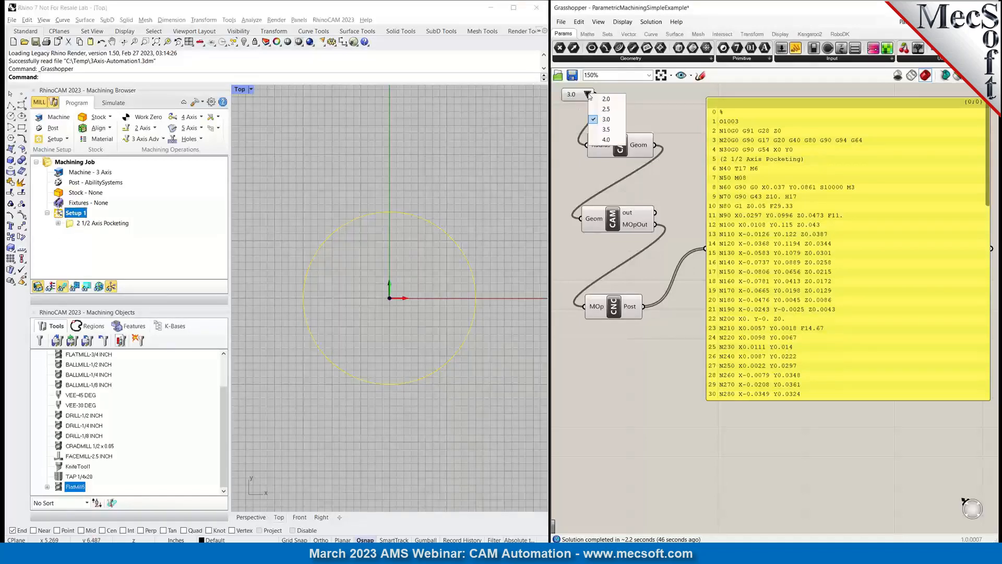
{"action": "left_click", "coordinate": [605, 139]}
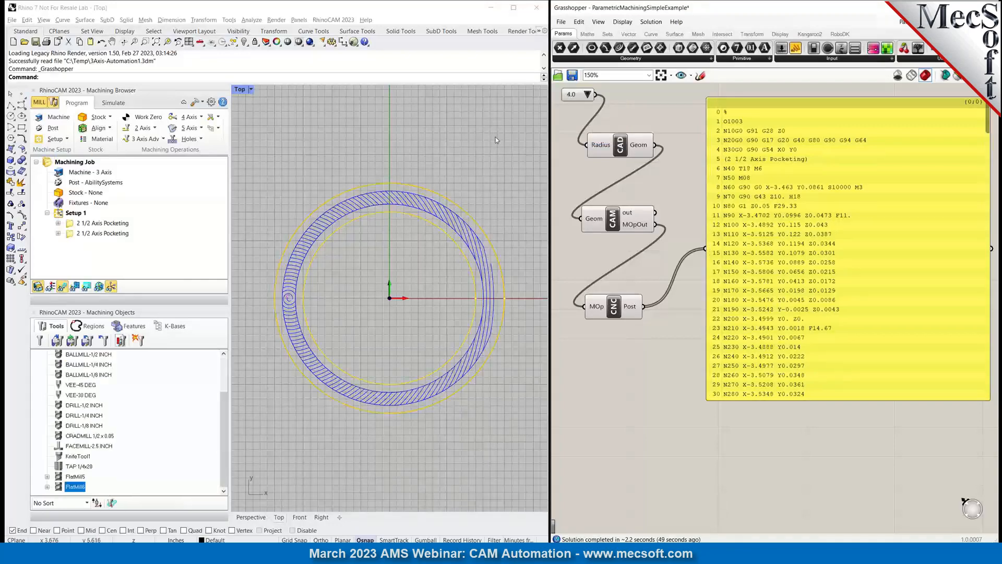
Delete the second 2 1/2 Axis Pocketing operation from Setup 1.
{"action": "left_click", "coordinate": [487, 404]}
{"action": "left_click", "coordinate": [119, 234]}
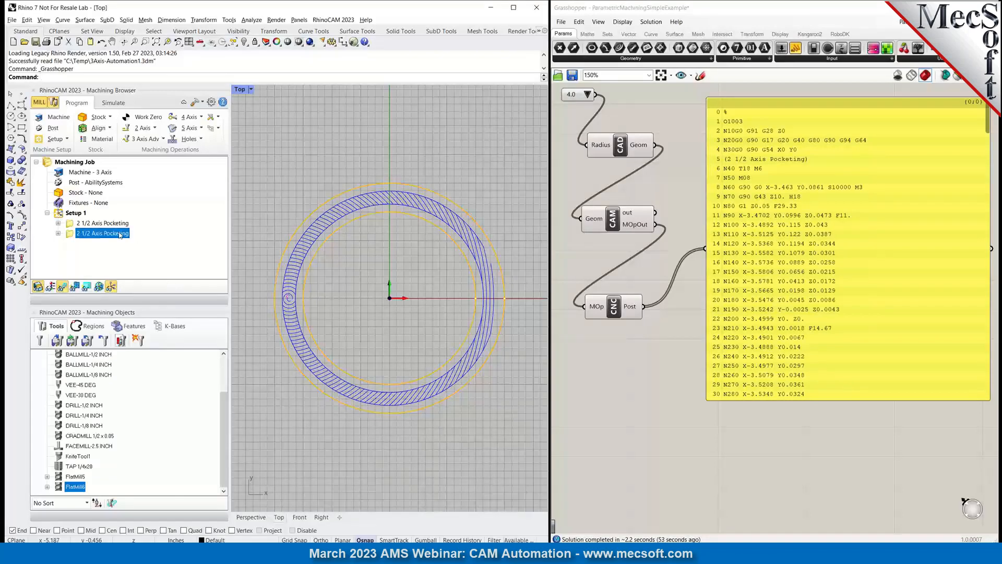
{"action": "key", "text": "Delete"}
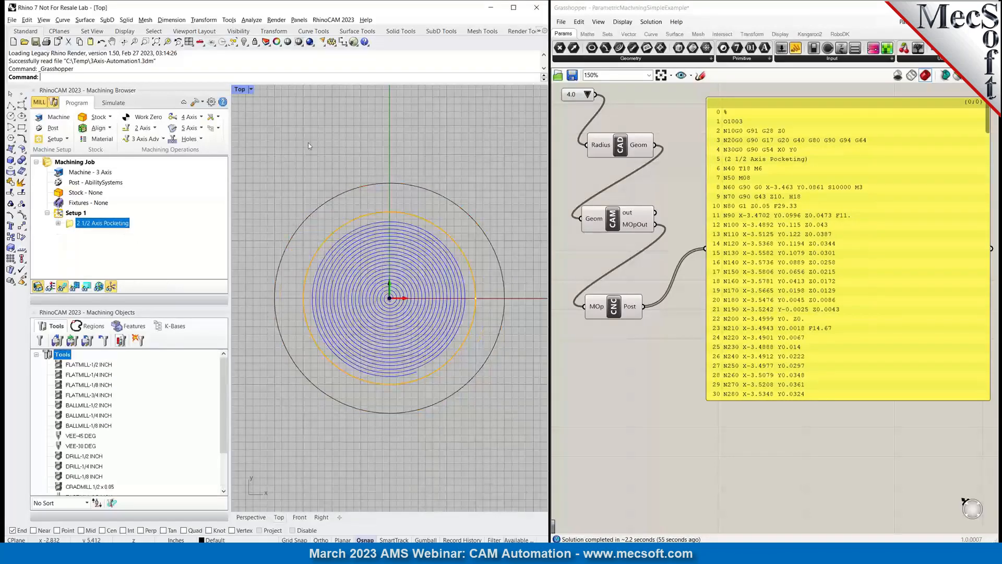
Choose the radius value 4.0 again and delete the outer circle from the Top viewport.
{"action": "left_click", "coordinate": [587, 94]}
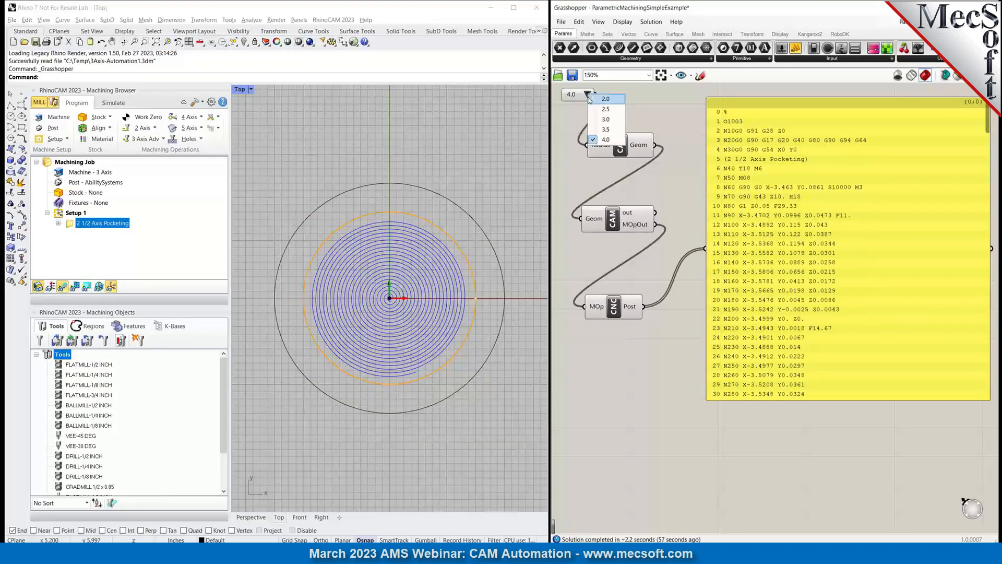
{"action": "left_click", "coordinate": [605, 139]}
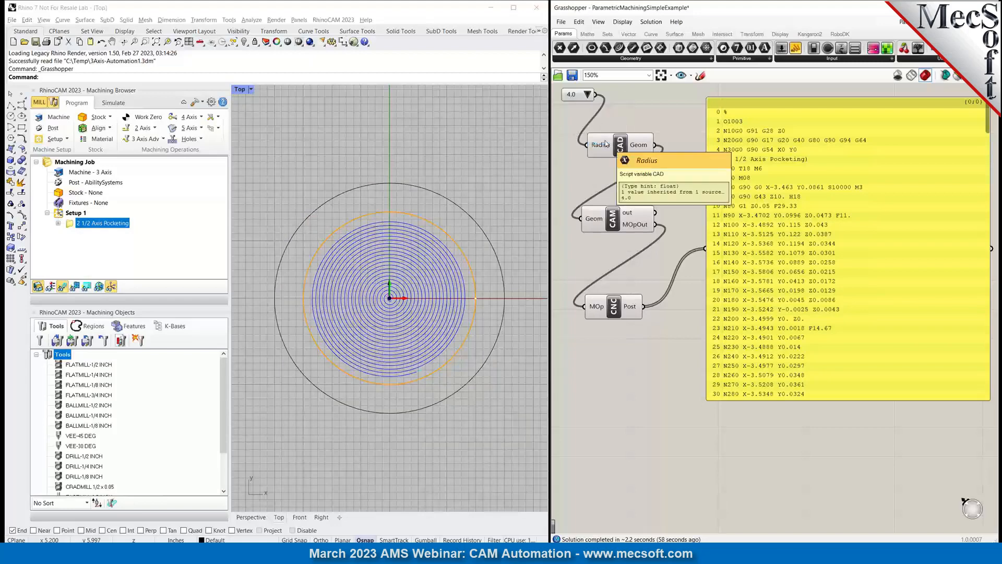
{"action": "left_click", "coordinate": [481, 149]}
{"action": "left_click", "coordinate": [480, 230]}
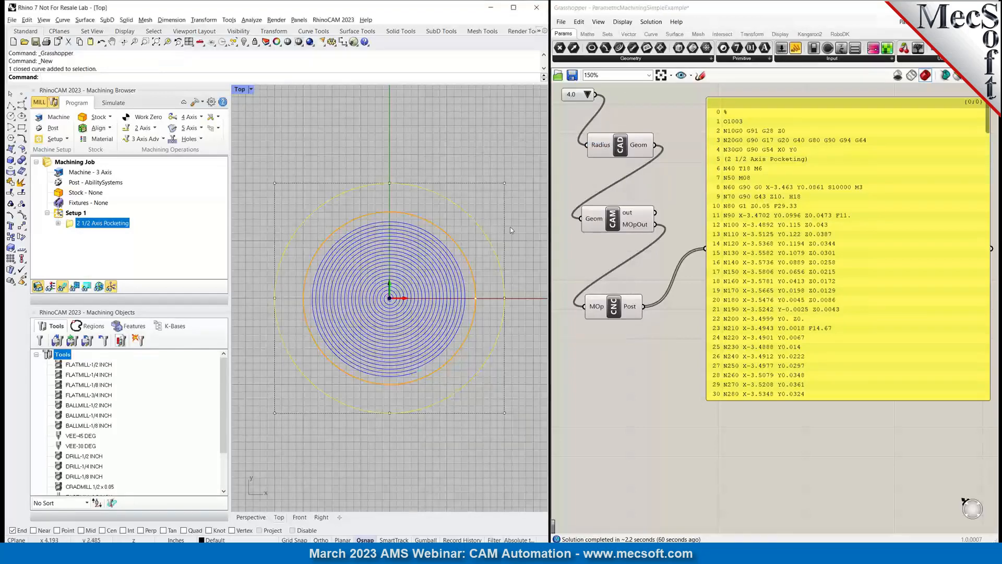
{"action": "key", "text": "Delete"}
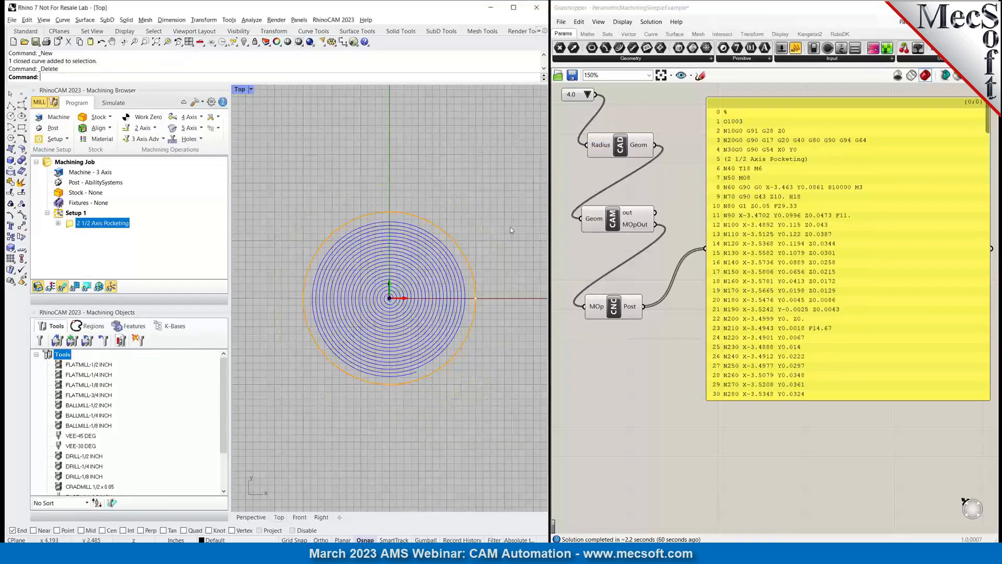
Generate circles with pocketing toolpaths and G-code for the radius values 3.5 and 2.0, one after the other.
{"action": "left_click", "coordinate": [588, 95]}
{"action": "left_click", "coordinate": [607, 131]}
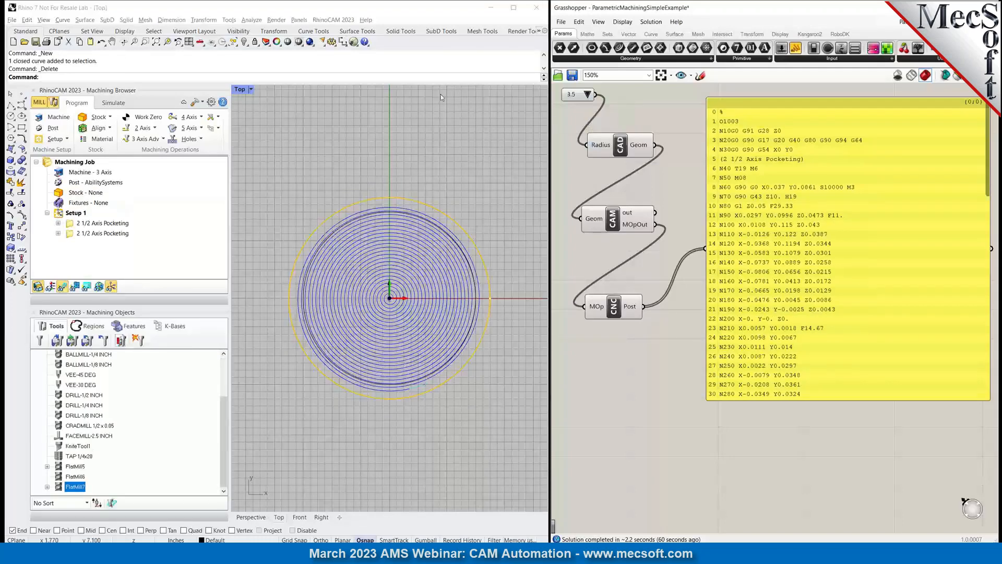
{"action": "left_click", "coordinate": [587, 95]}
{"action": "left_click", "coordinate": [609, 104]}
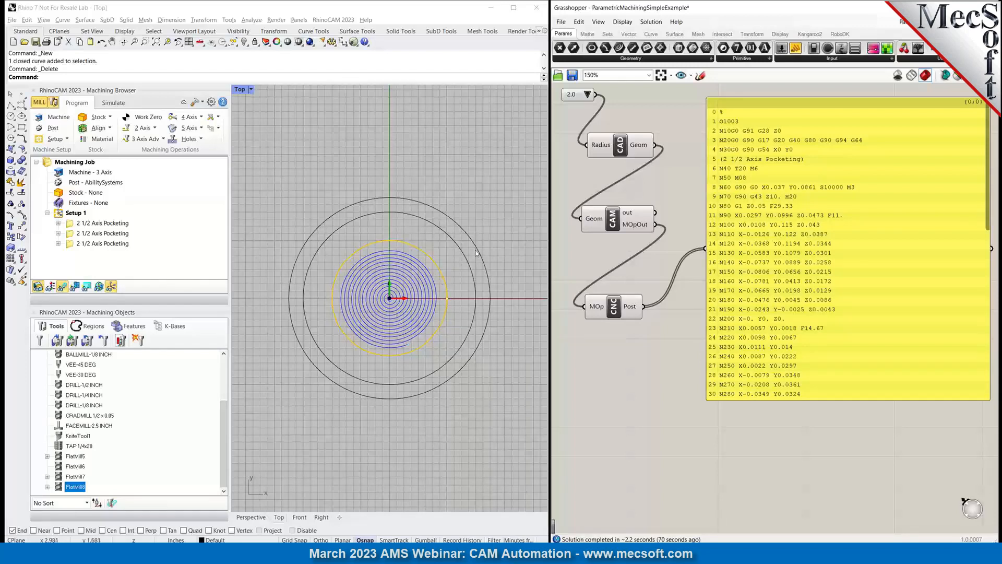
{"action": "left_click", "coordinate": [587, 94]}
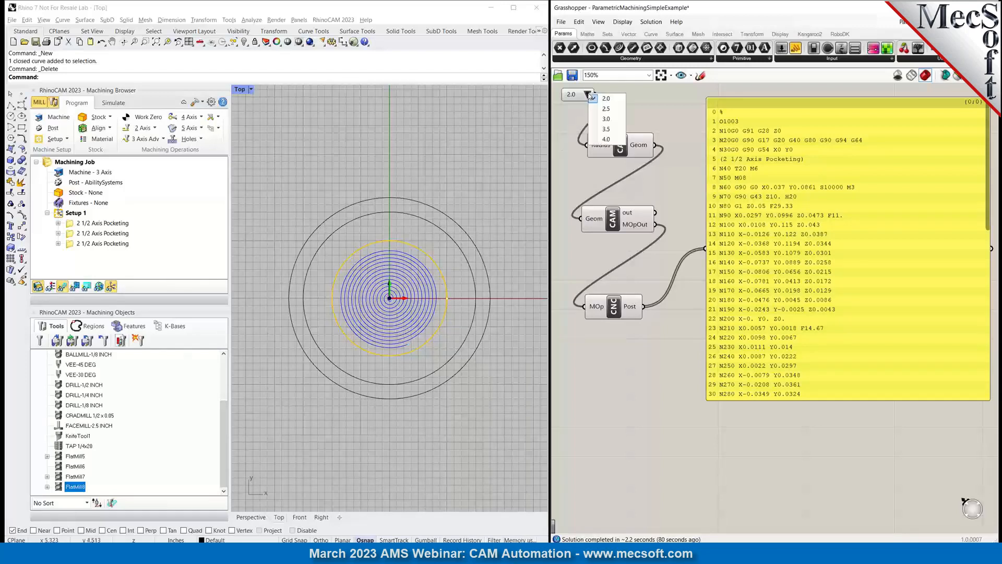
{"action": "left_click", "coordinate": [565, 115]}
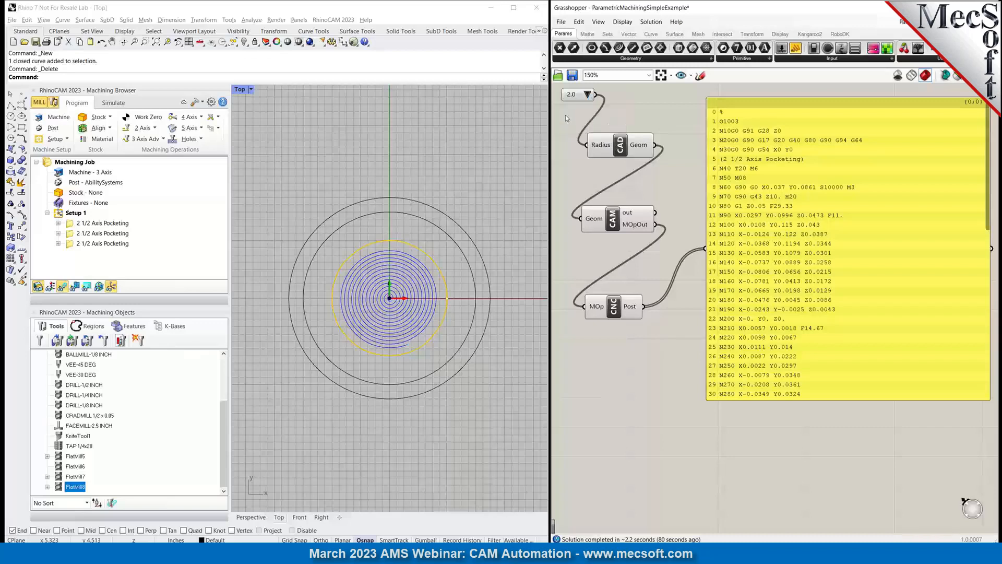